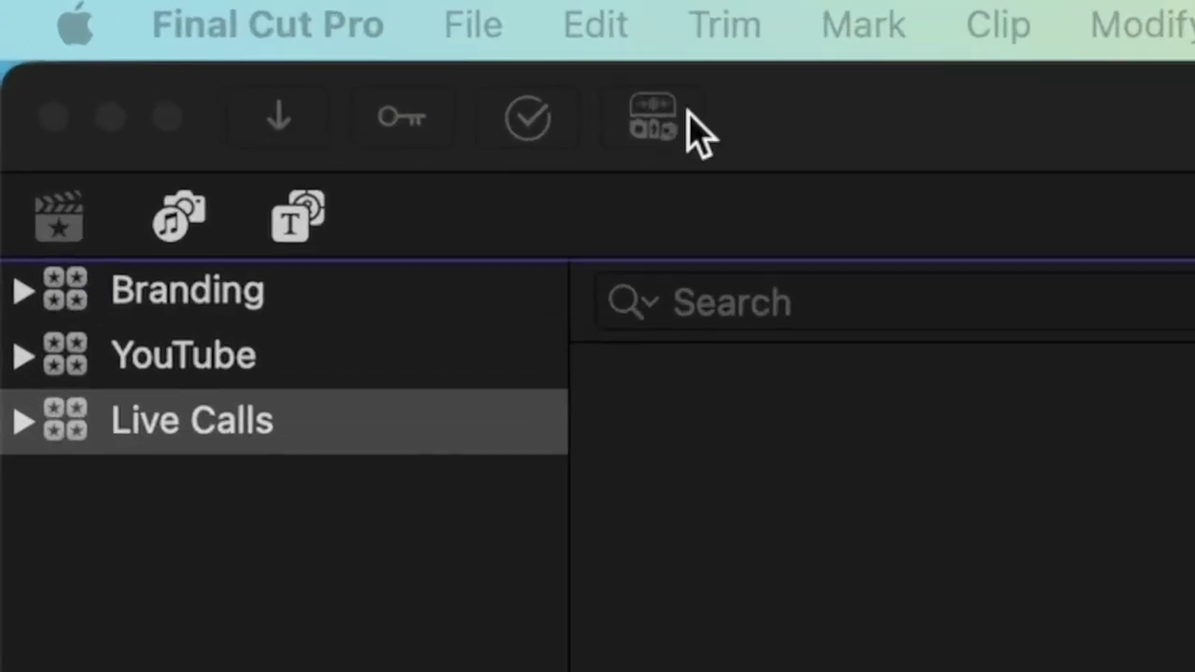
Bring Final Cut Pro forward, check the second display options, and dismiss them
click(803, 136)
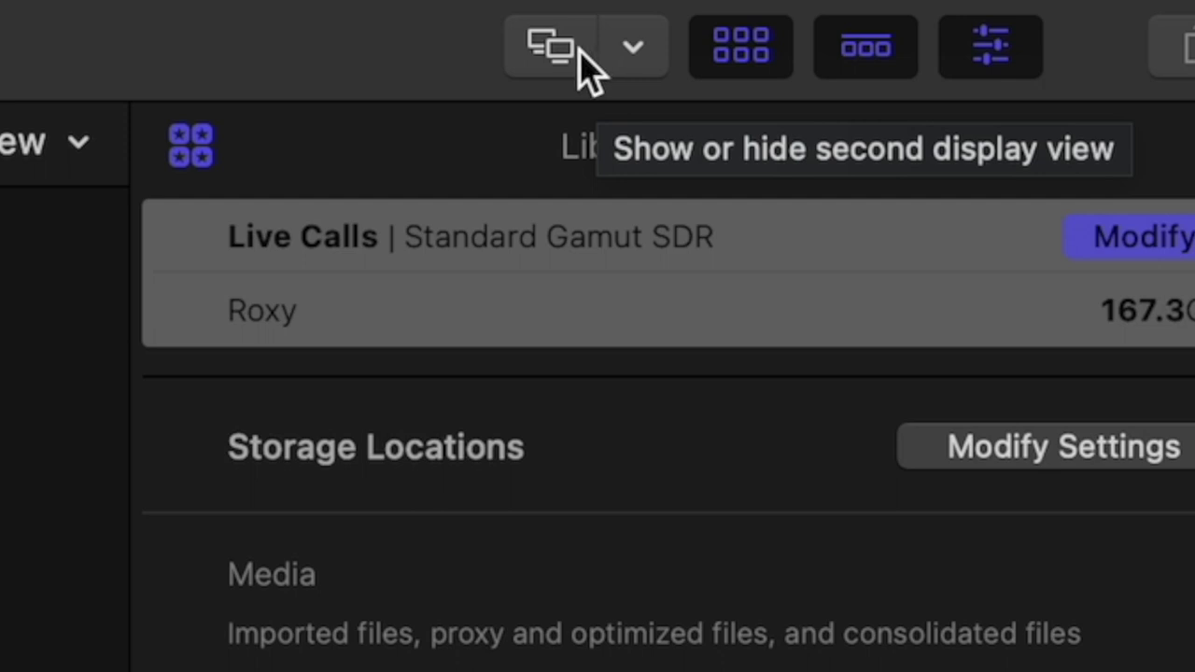
click(628, 54)
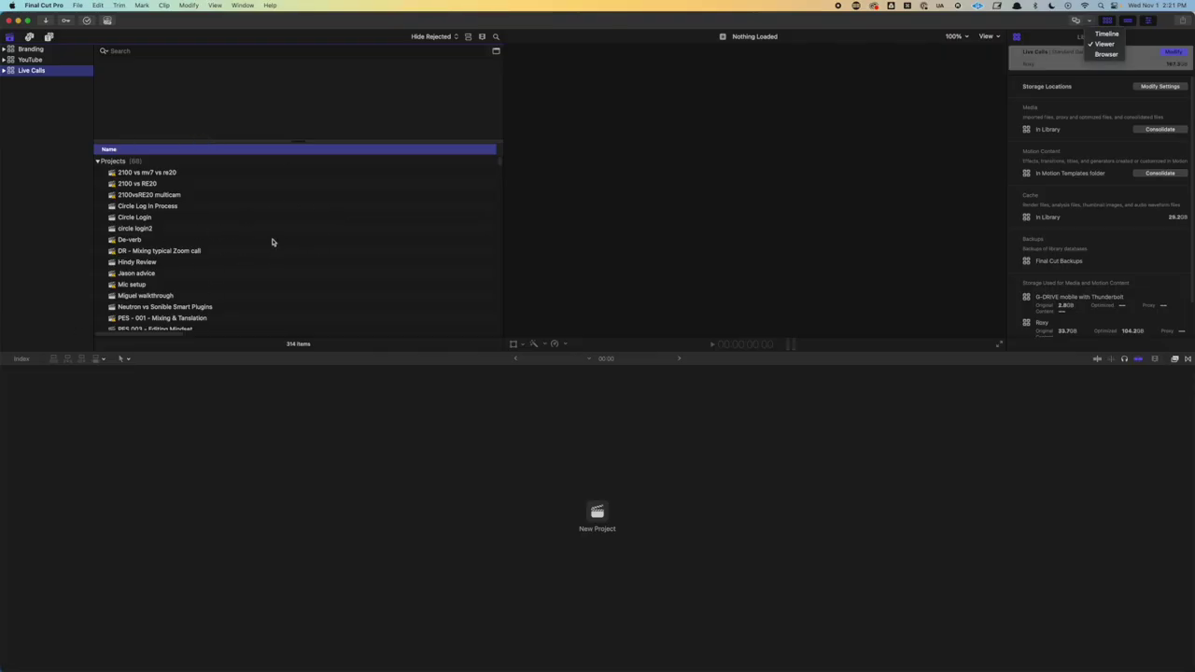
click(691, 230)
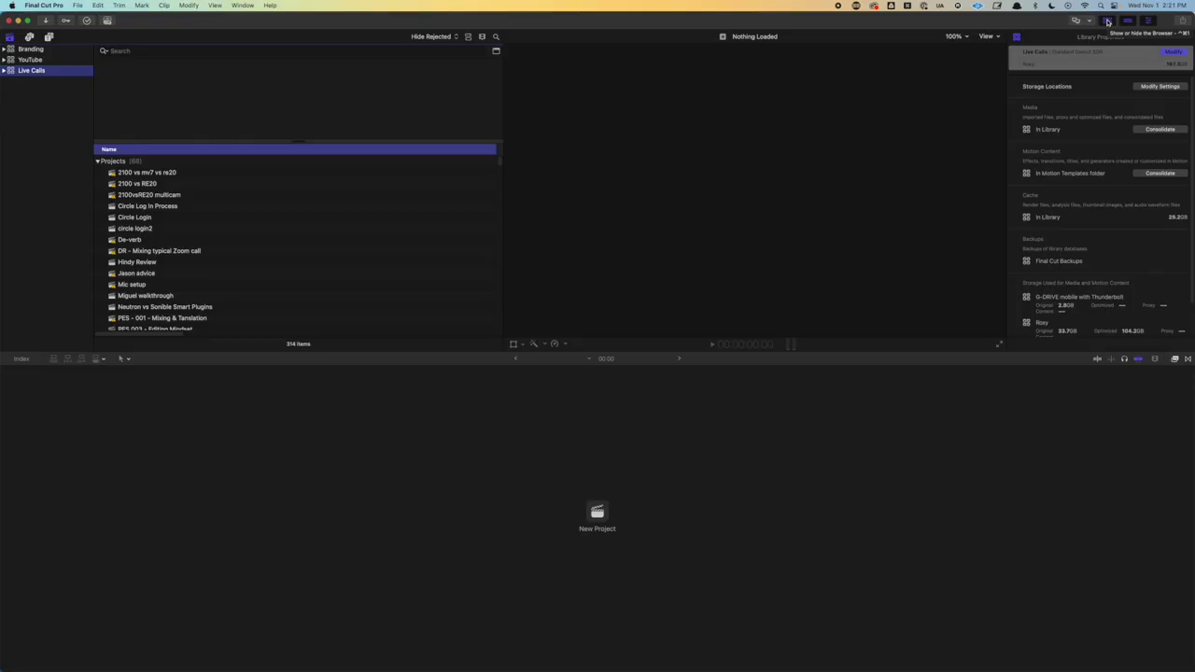
Toggle the Browser, timeline and Inspector off and on, and resize the Inspector to full and half height
click(742, 44)
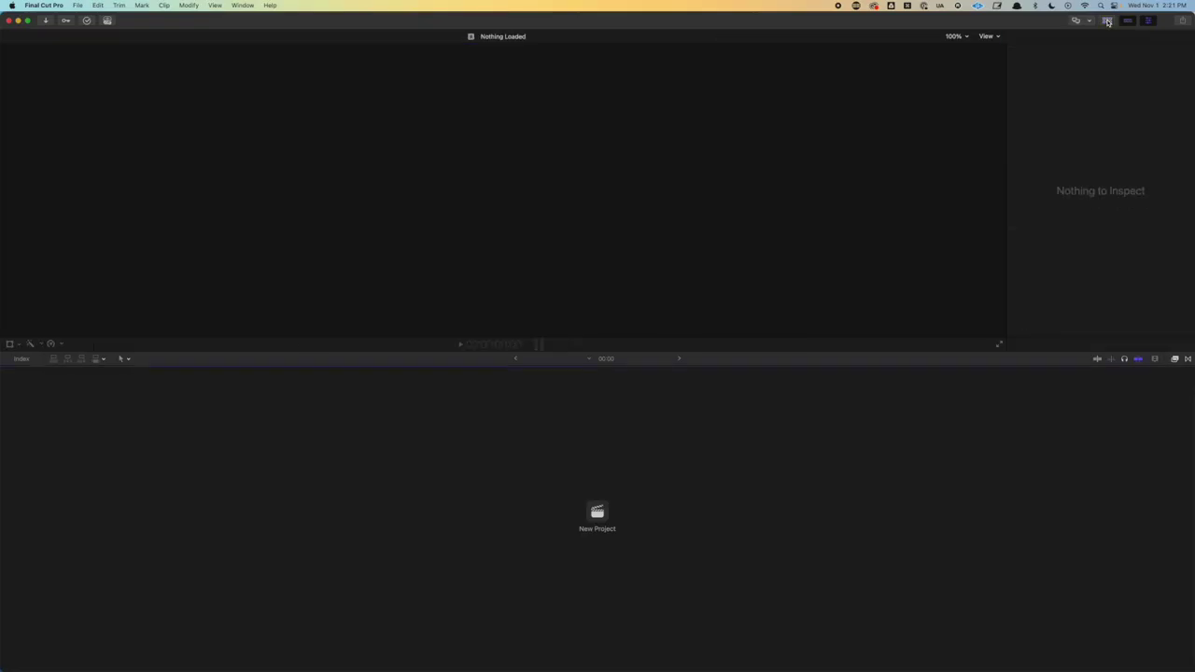
click(1107, 22)
click(1129, 21)
click(1130, 22)
click(1150, 21)
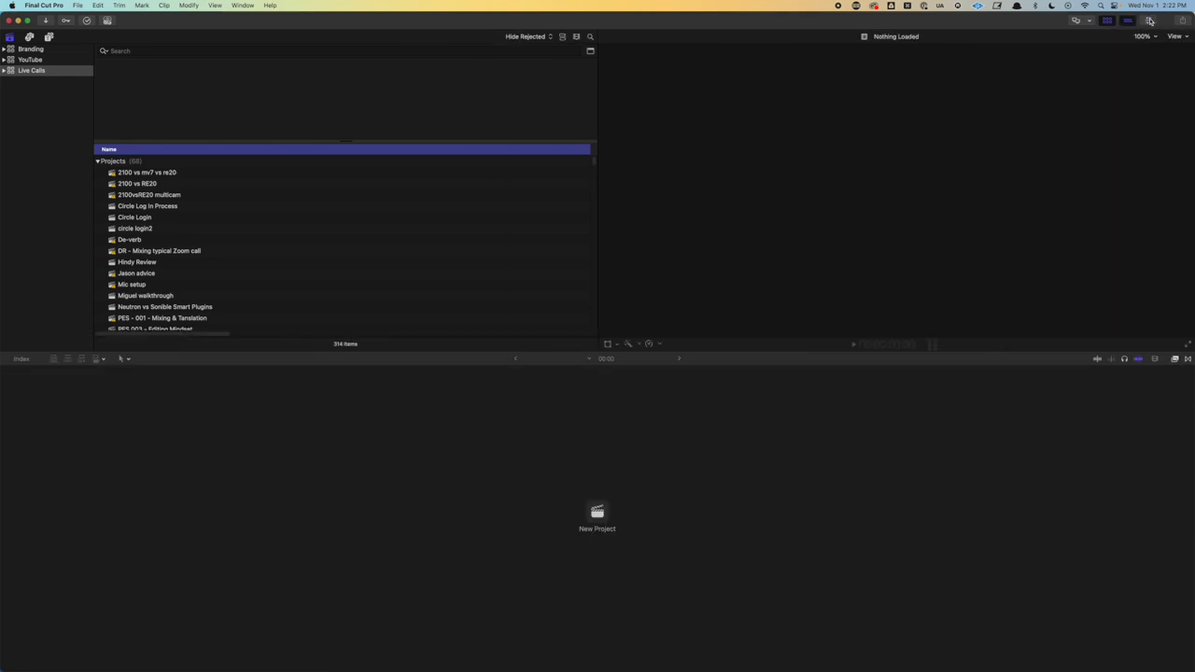
click(1150, 21)
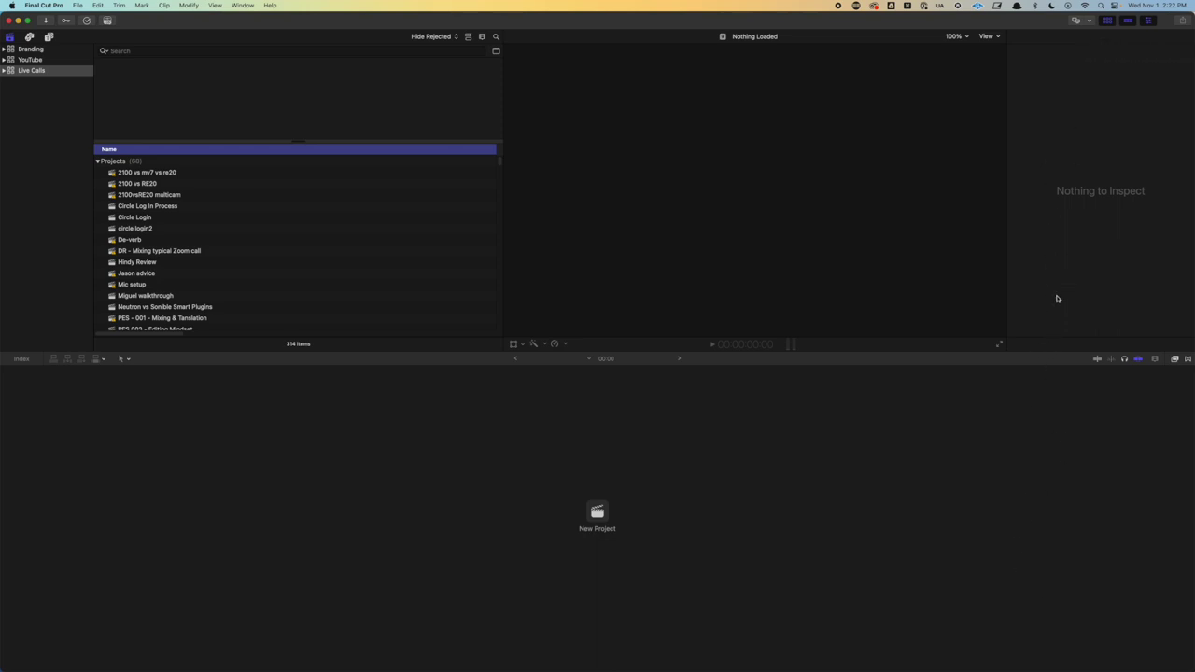
double_click(1063, 42)
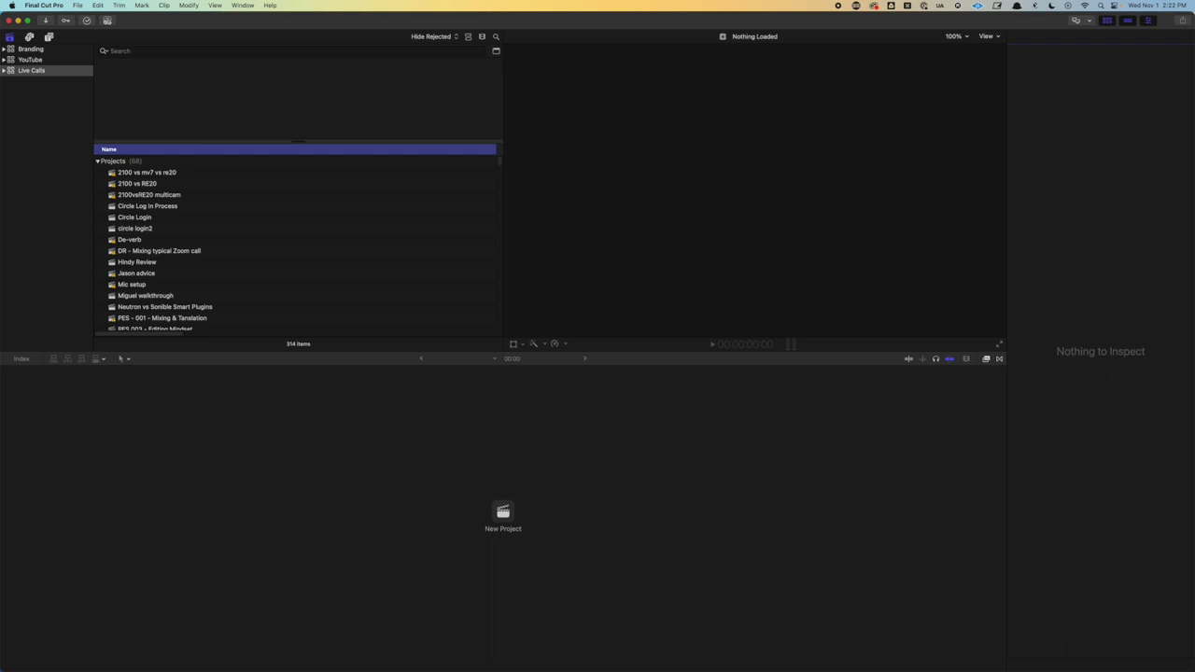
double_click(1048, 41)
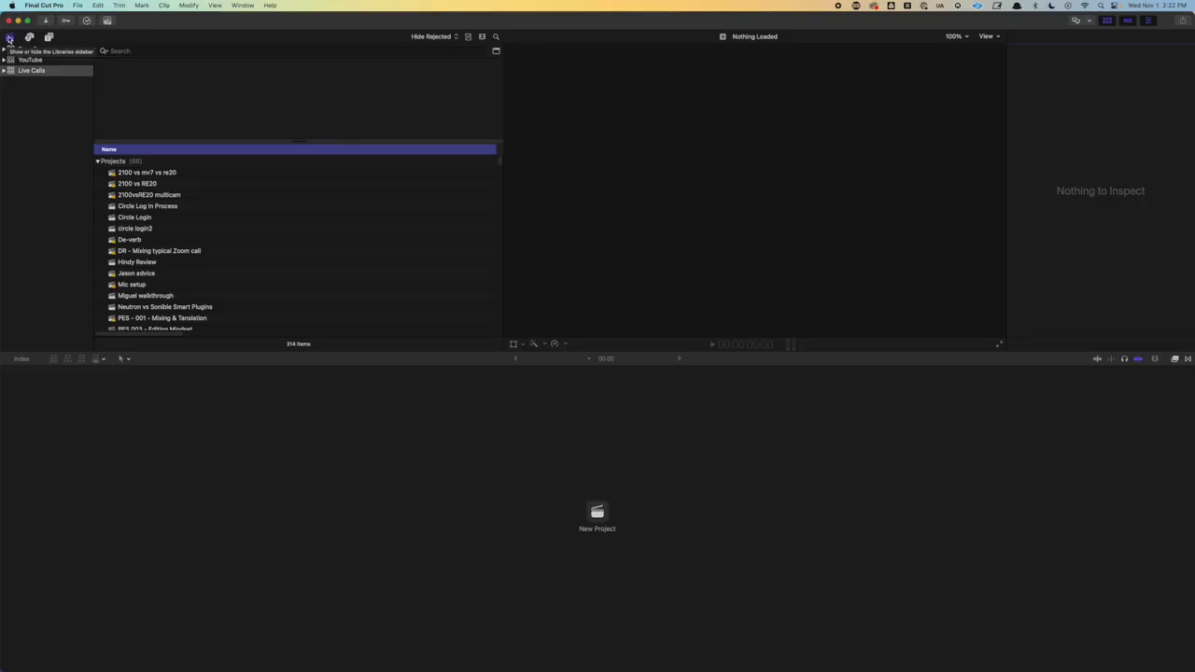
Toggle the libraries list, try the Photos and Titles sidebars, then return to Libraries
click(9, 38)
click(10, 37)
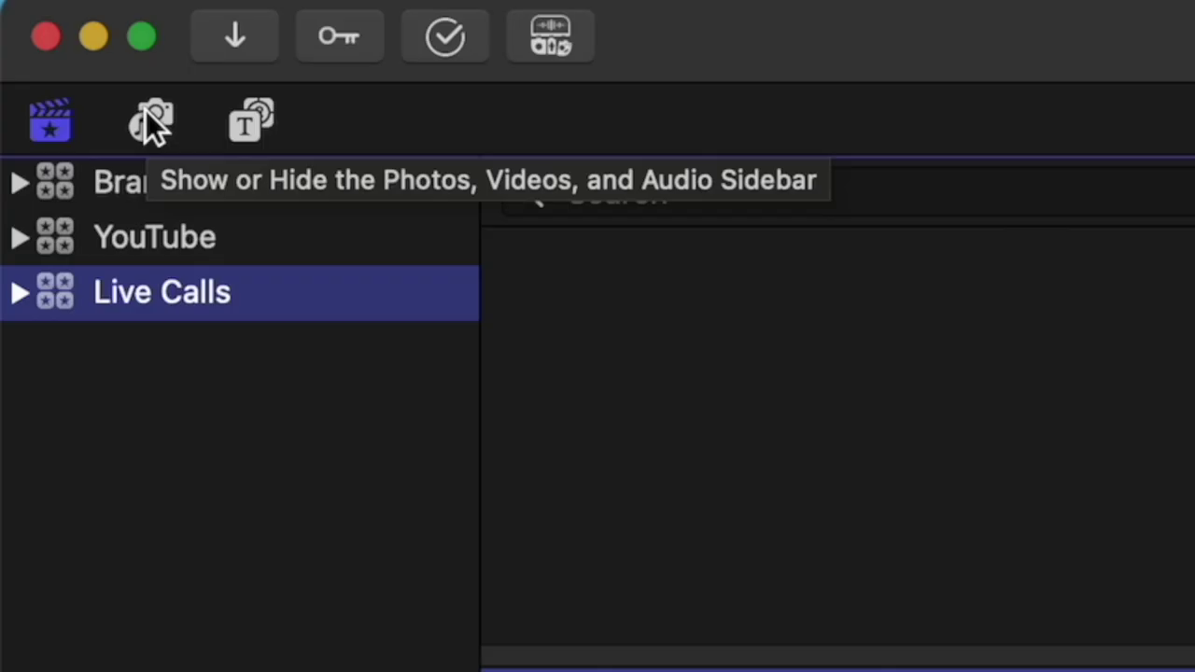
click(147, 114)
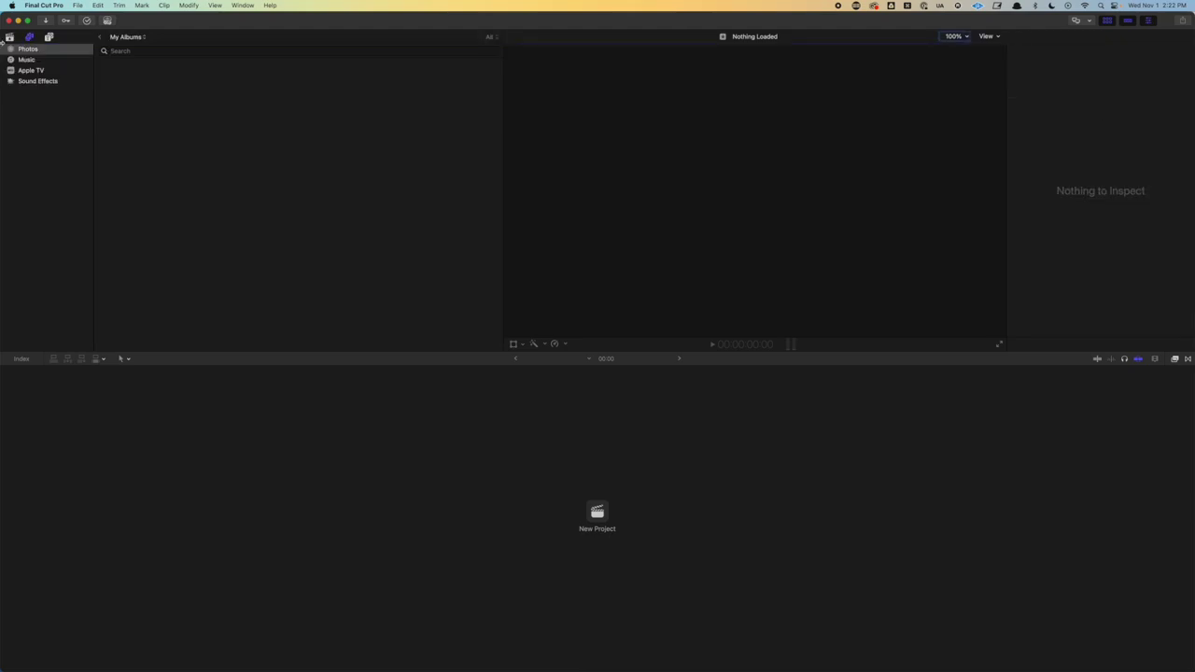
click(48, 36)
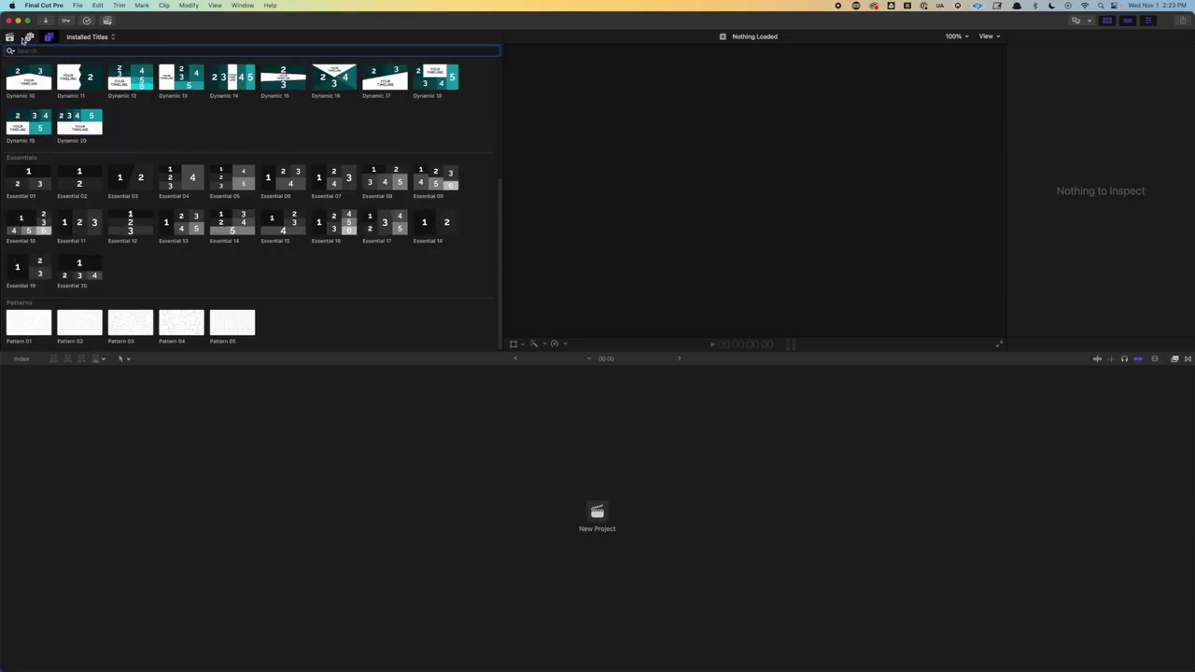
click(9, 37)
click(16, 362)
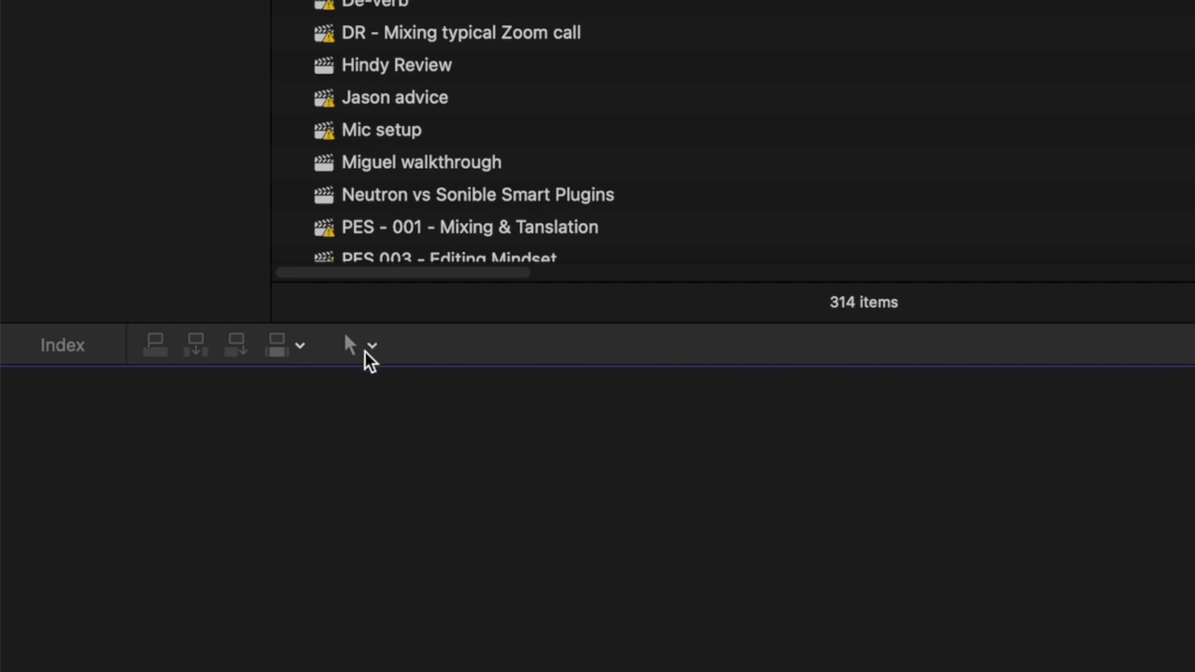
click(374, 347)
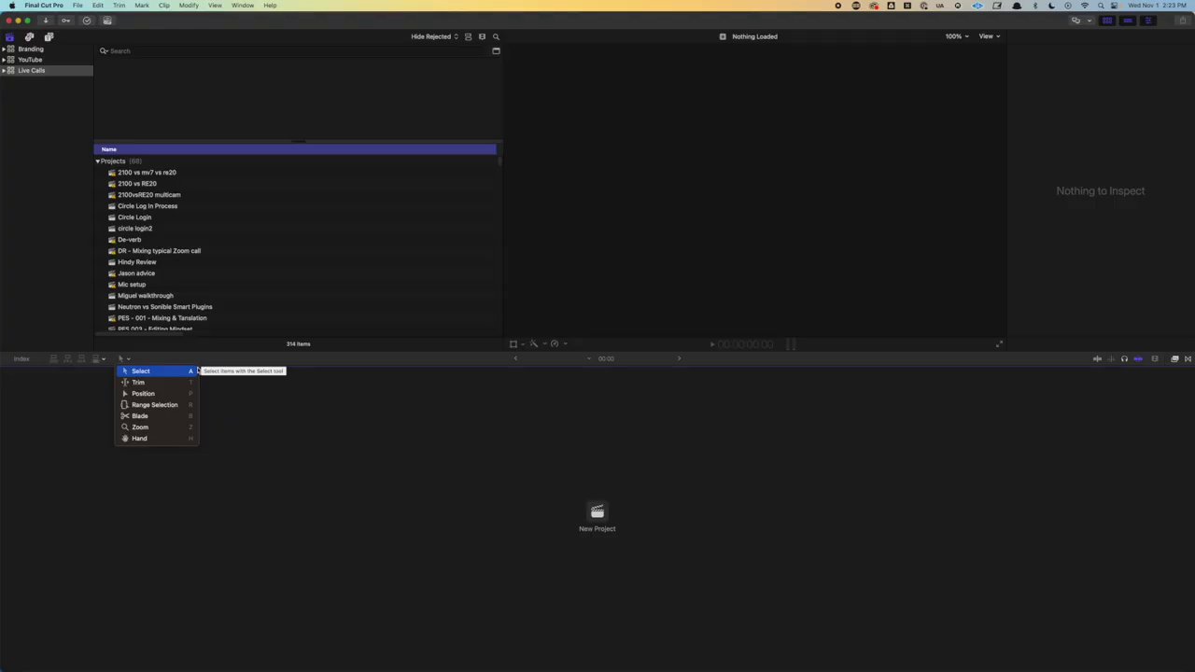
click(386, 389)
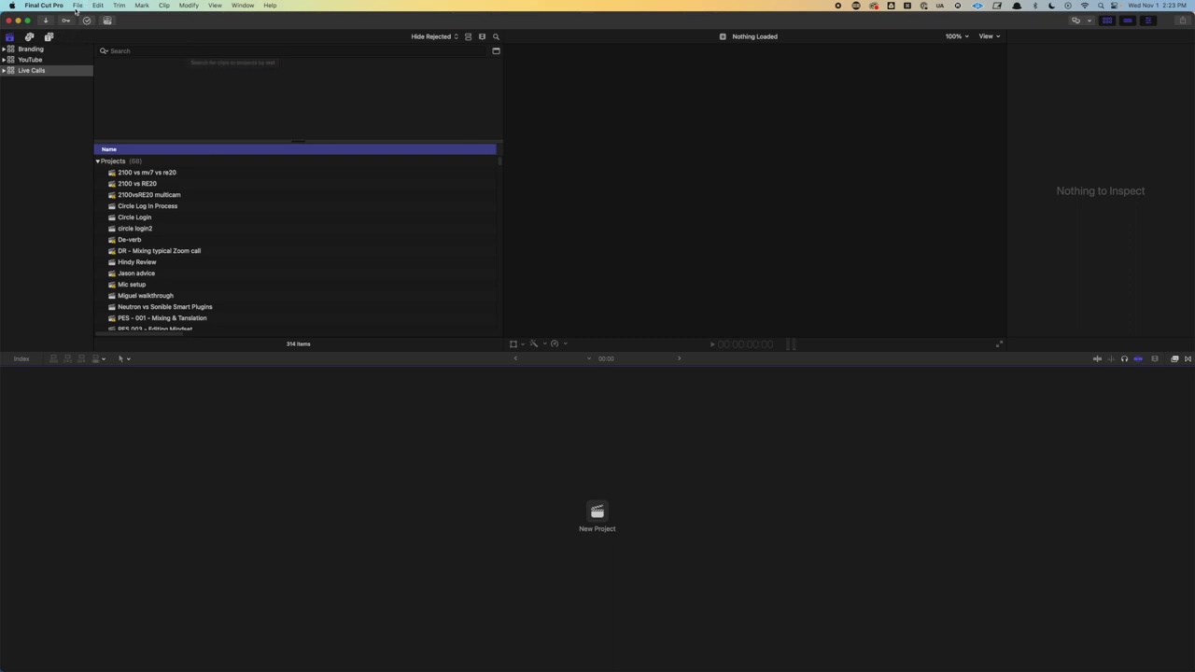
click(78, 5)
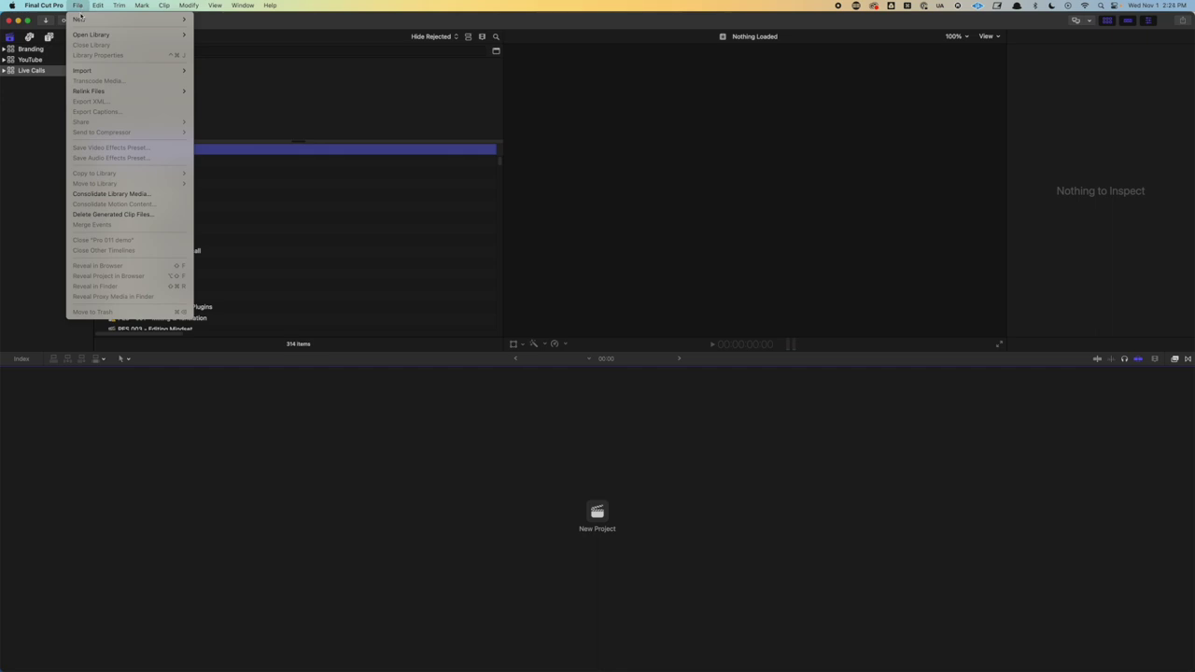
mouse_move(82, 19)
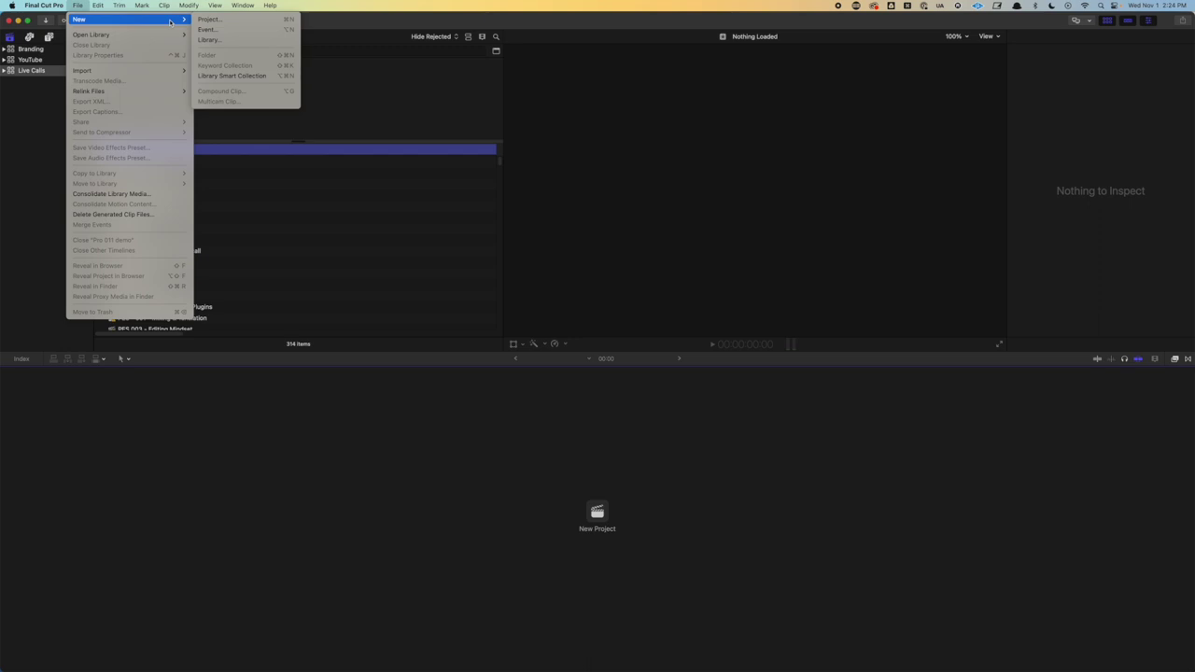
key(Escape)
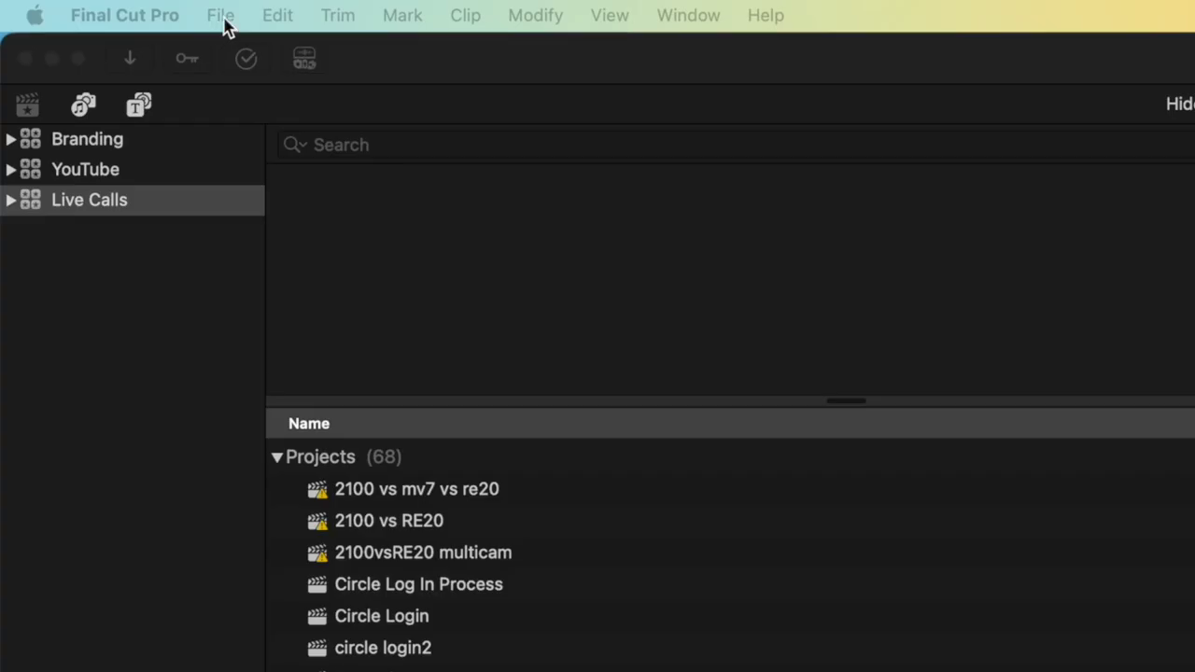
Create a new library named 'Podcast demo' saved inside a new 'Podcast demo' folder
click(223, 19)
mouse_move(483, 67)
click(633, 113)
text(Podcast demo)
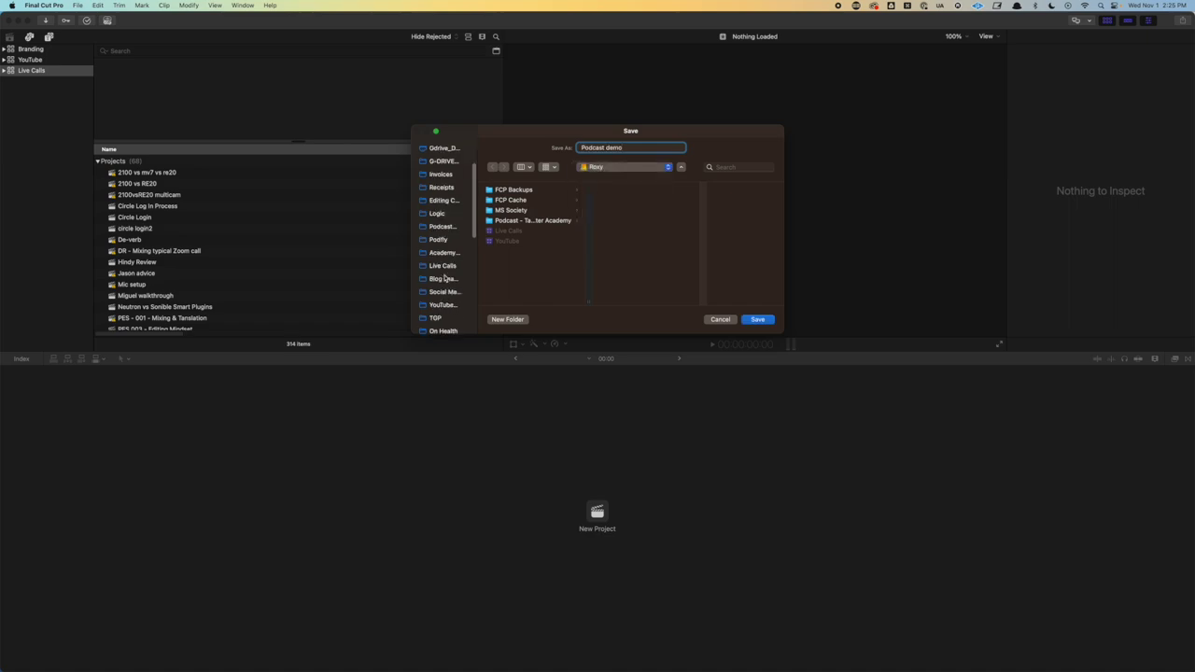
scroll(447, 285, down, 3)
click(507, 319)
text(Podcast demo)
key(Return)
click(757, 320)
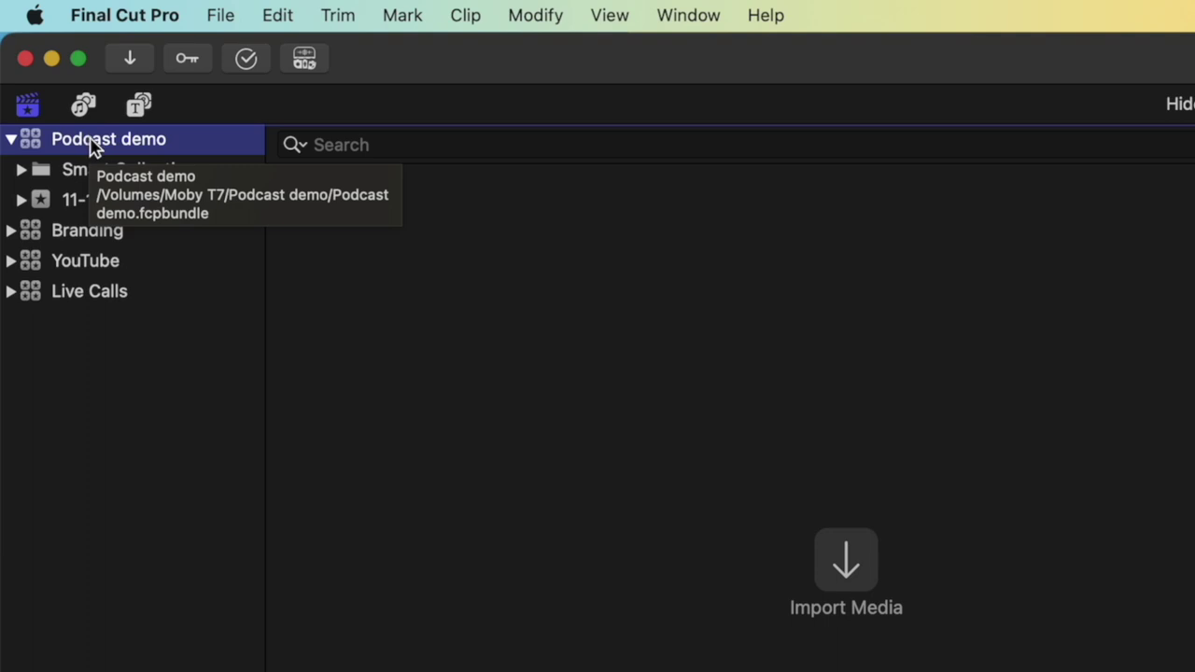
Add event 'Podcast Demo Ep 1' to the library, also creating a new project
right_click(94, 148)
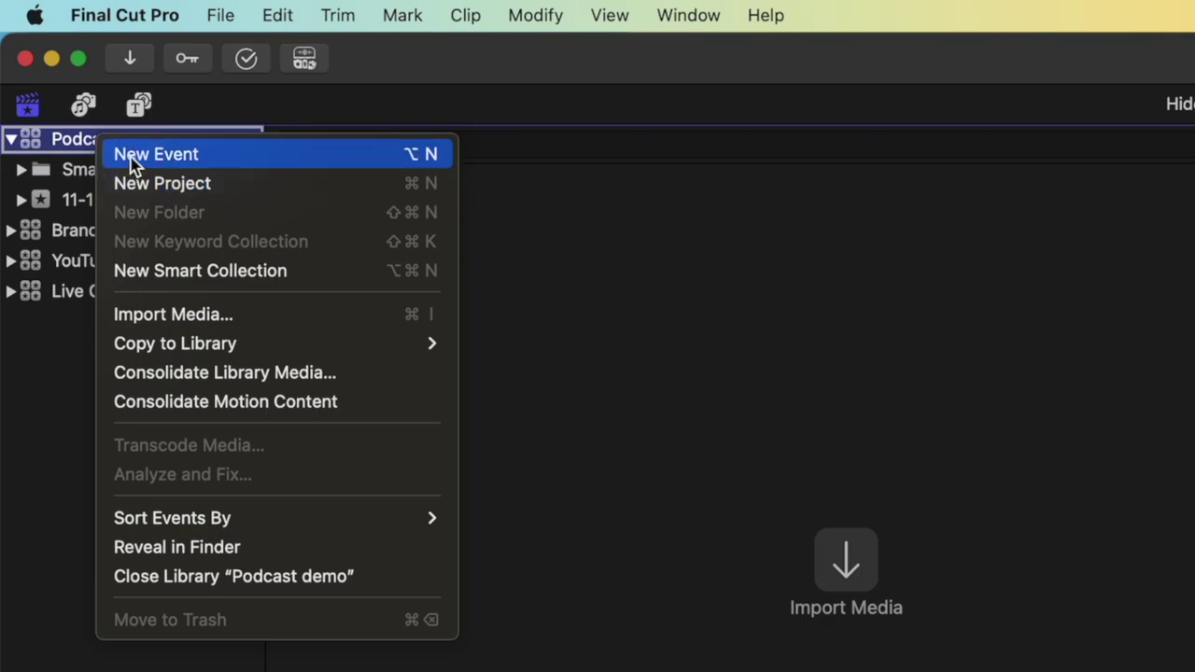
click(131, 164)
text(Podcast Demo Ep 1)
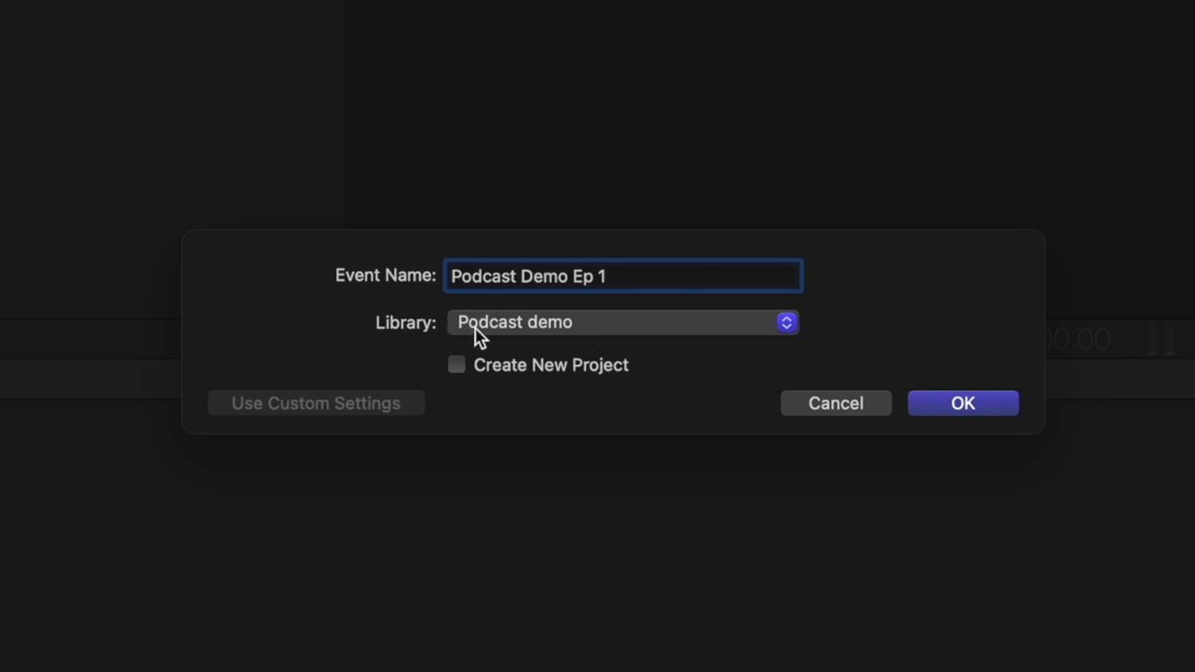
click(457, 366)
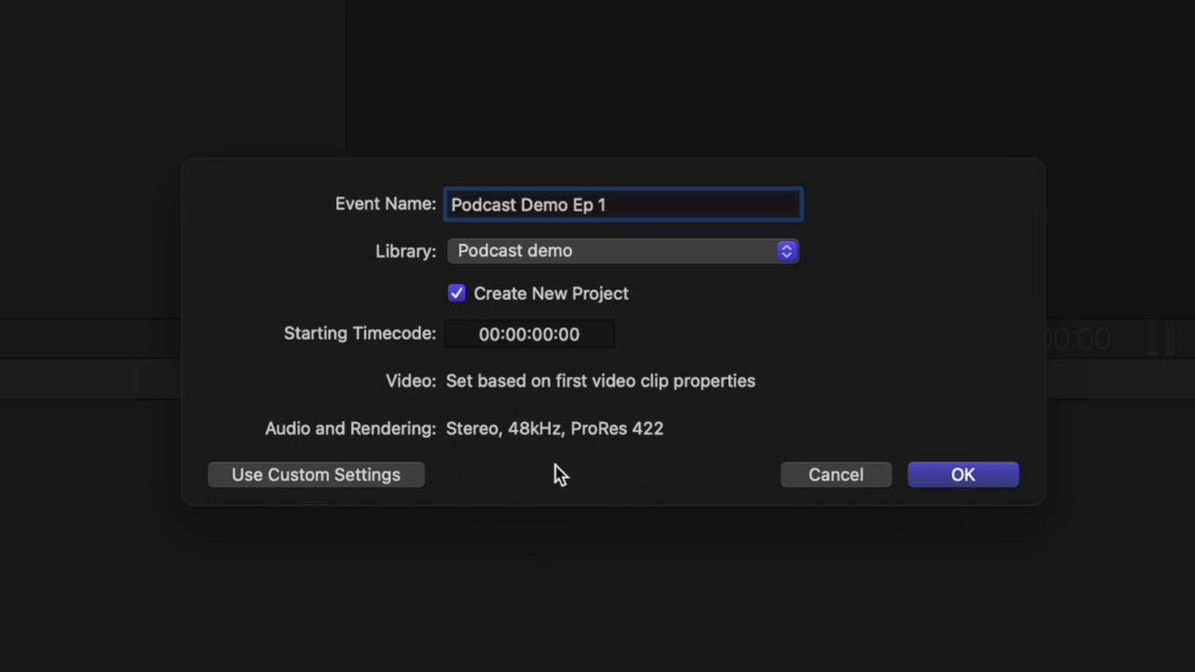
click(961, 478)
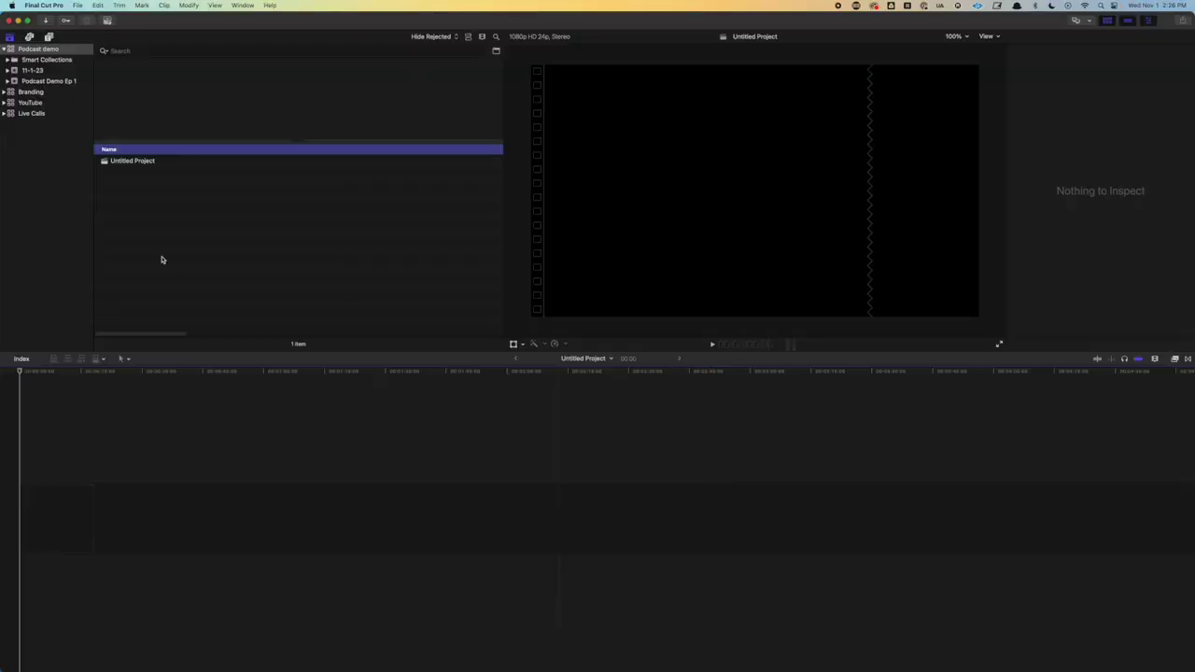
Rename the Untitled Project to 'Podcast demo ep 1'
click(131, 161)
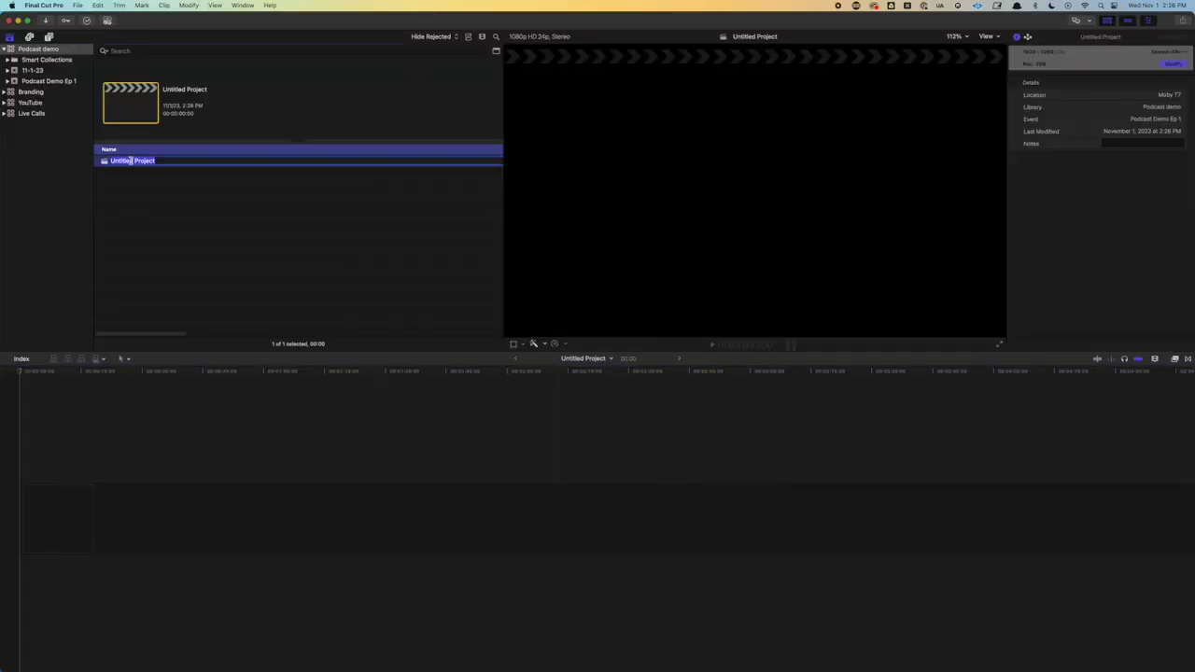
text(Podcast demo ep 1)
key(Return)
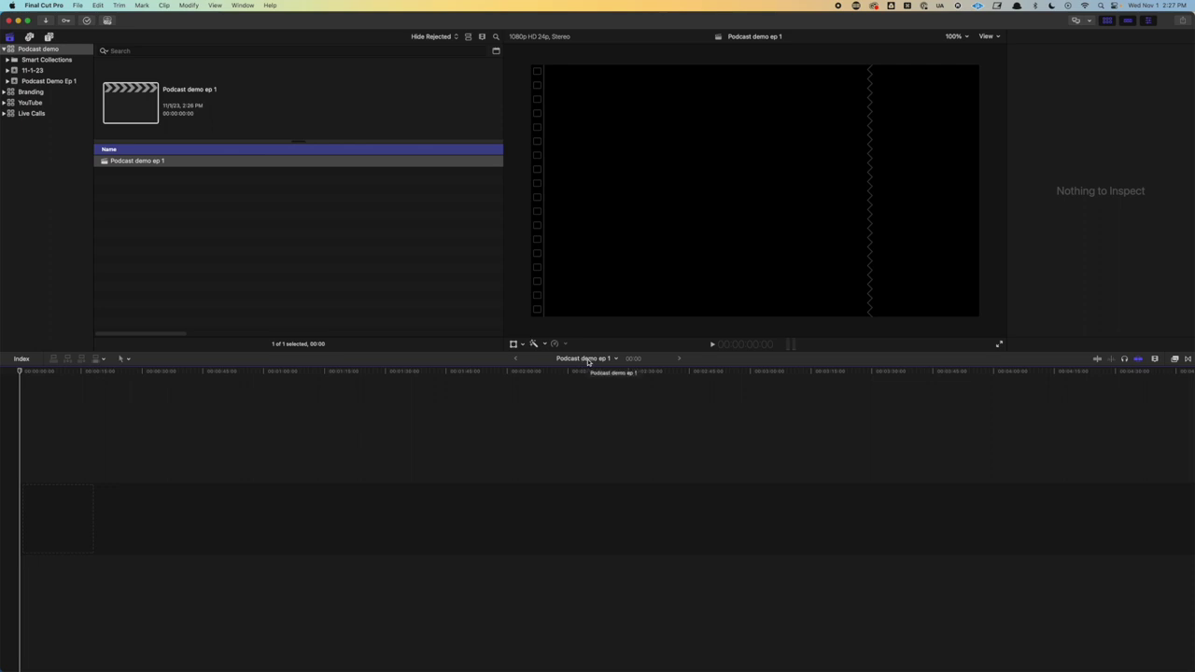
Bring the speaker clips in from Finder and preview the pro 011 - jesse clip
key(super+Tab)
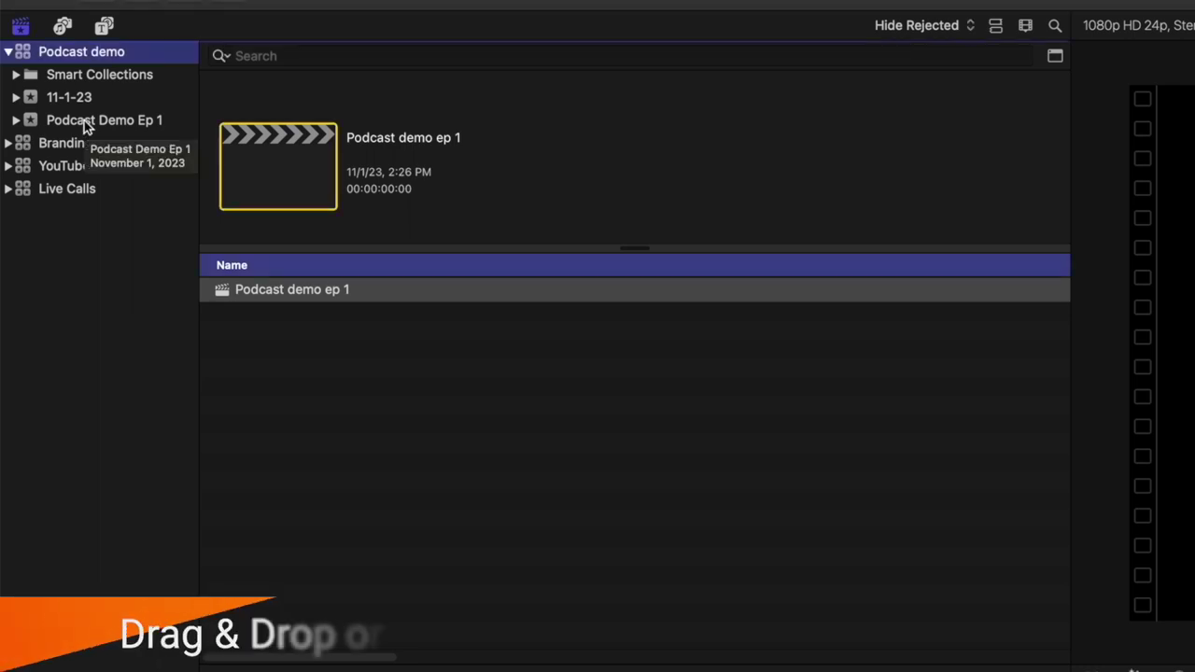
click(84, 121)
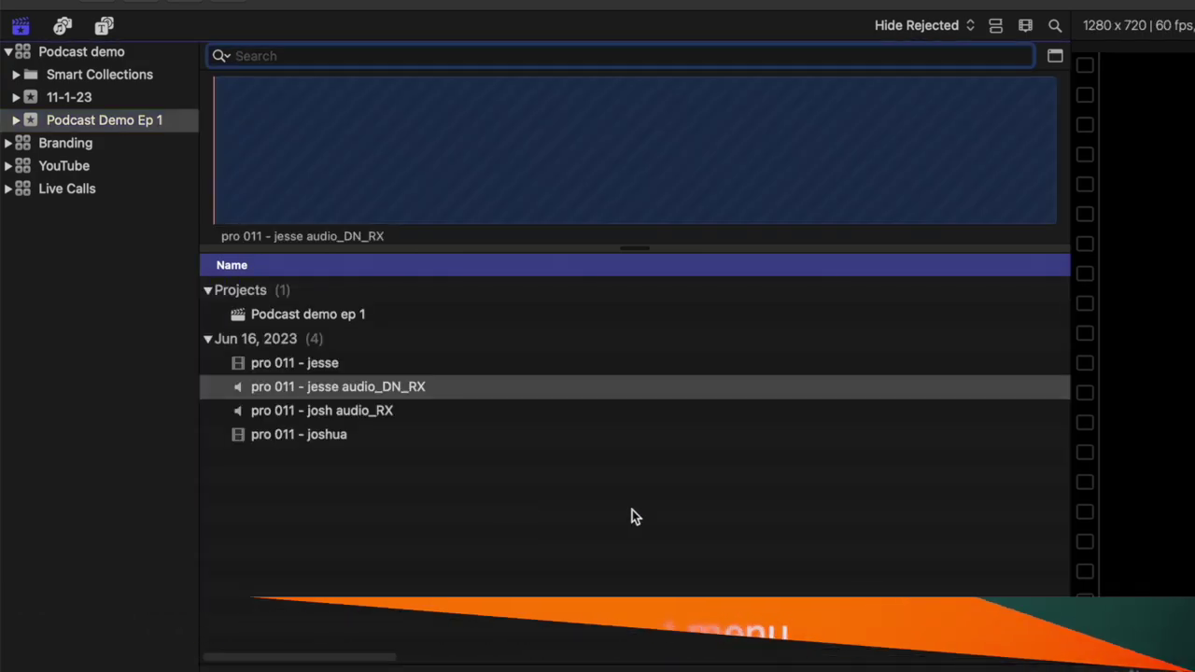
click(592, 362)
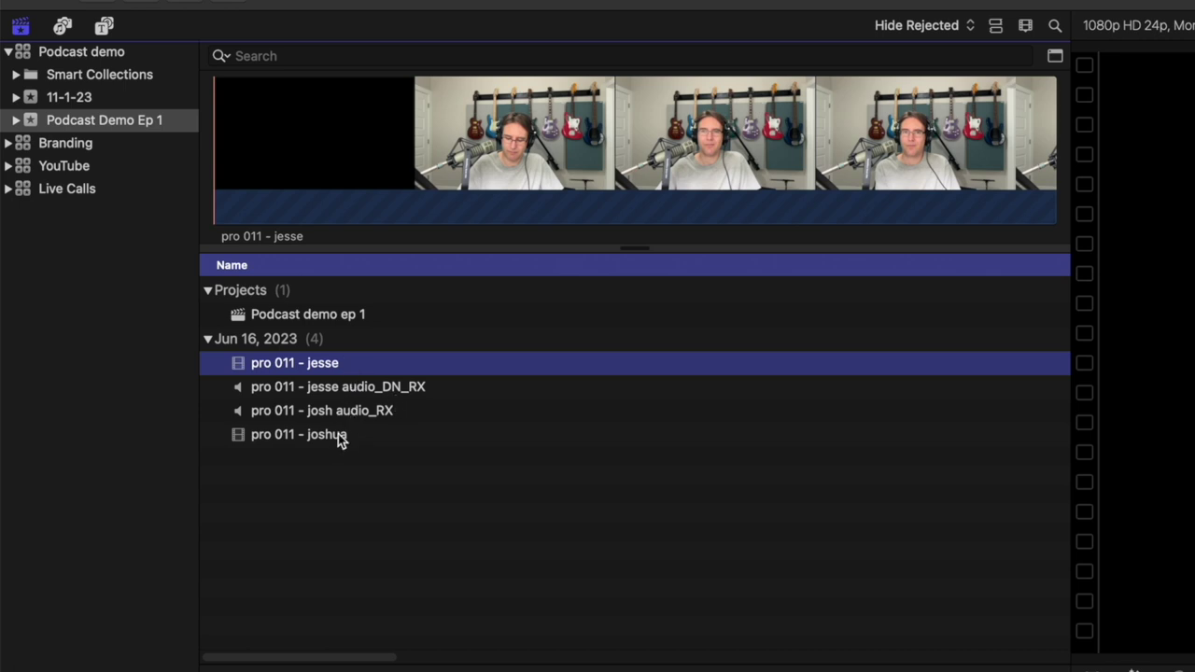
Deselect the pro 011 - jesse clip in the event
click(580, 470)
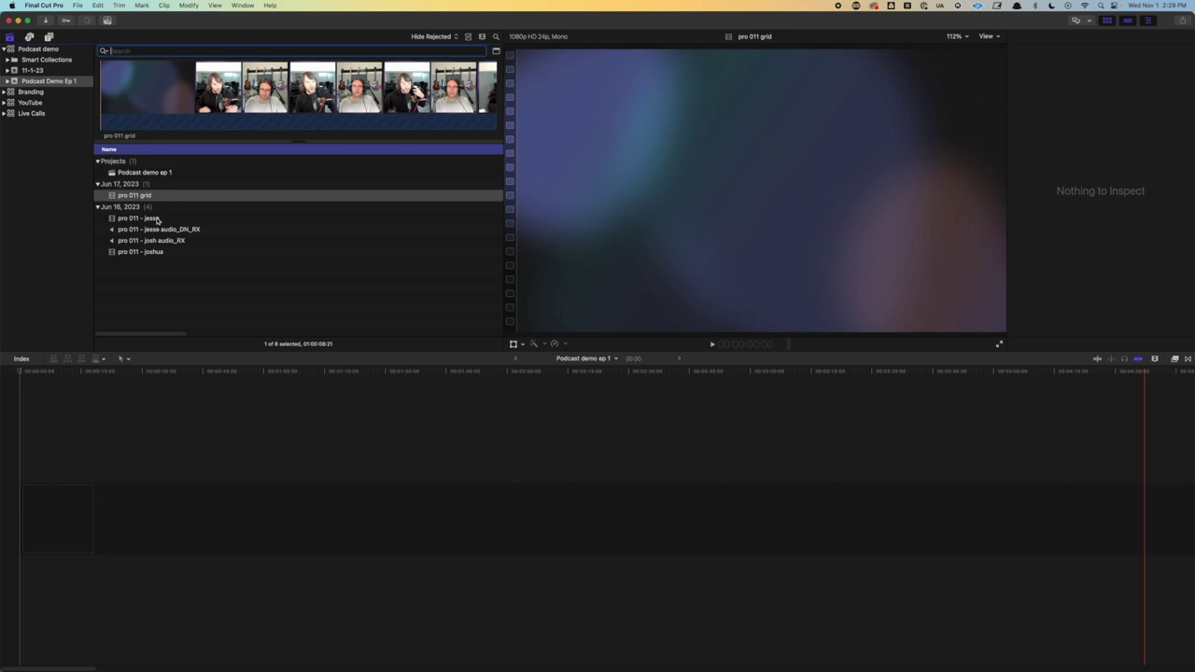
Show the pro 011 - jesse clip's metadata and set its camera name to 1
click(157, 218)
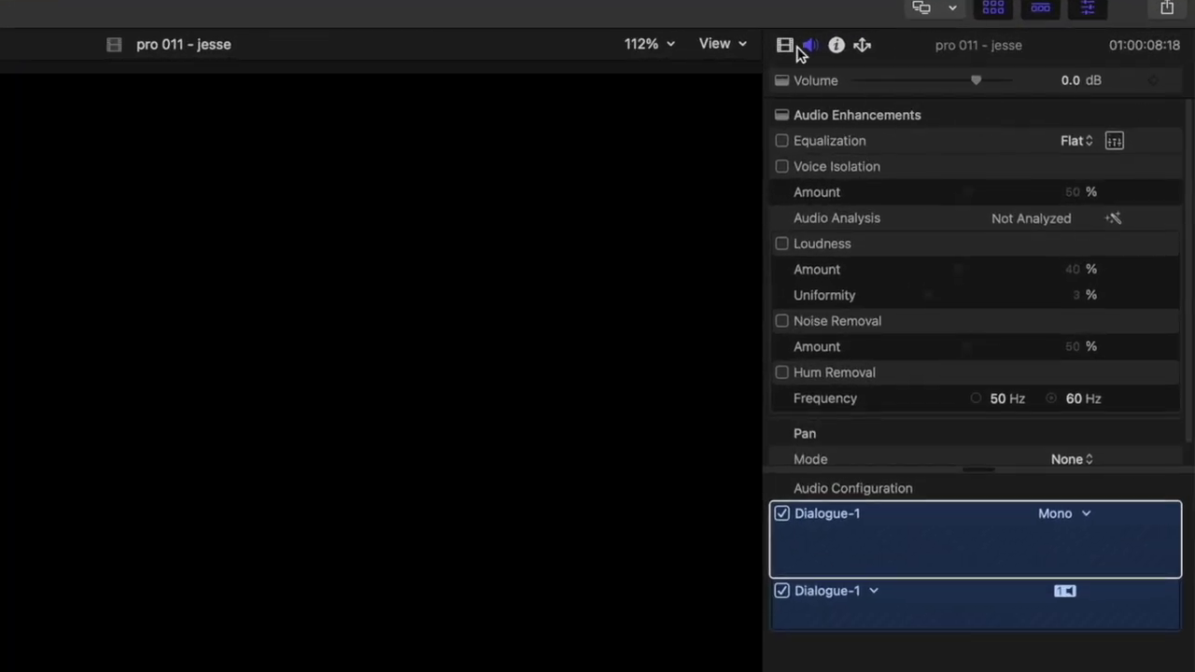
click(786, 45)
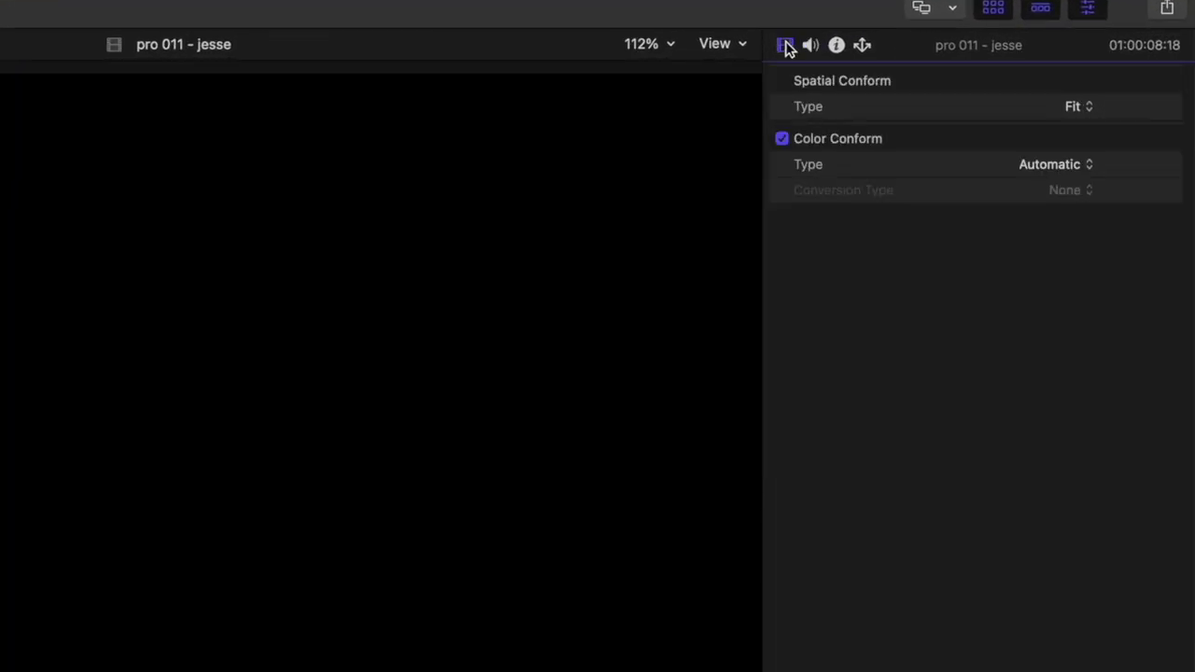
click(837, 47)
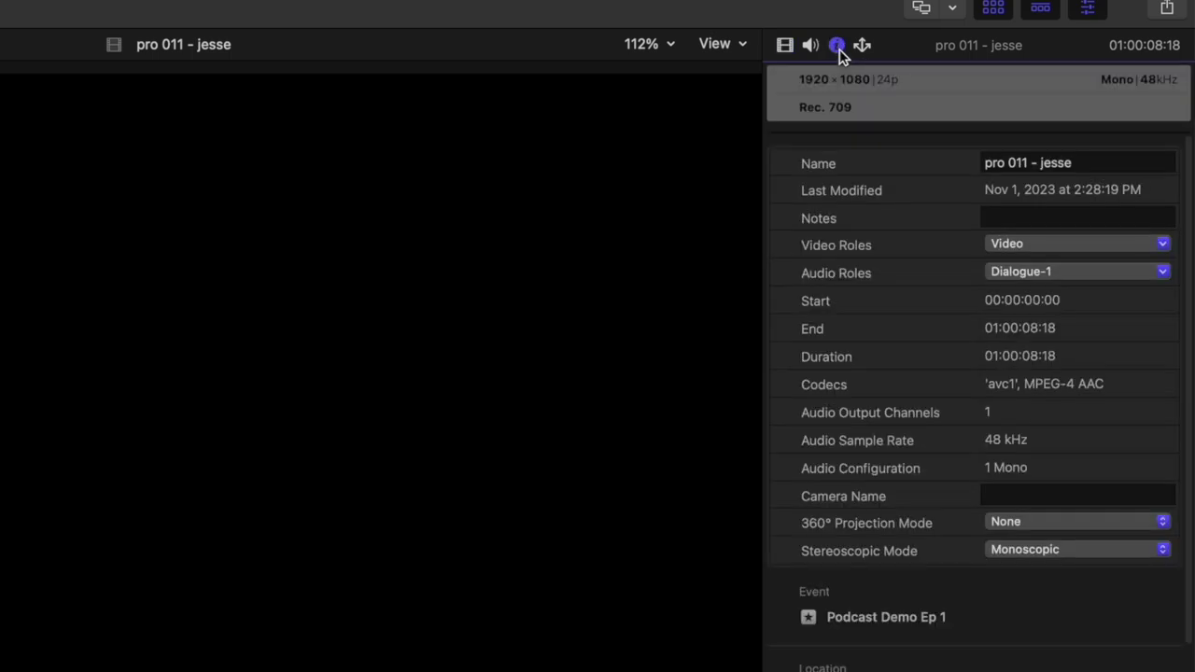
click(1004, 496)
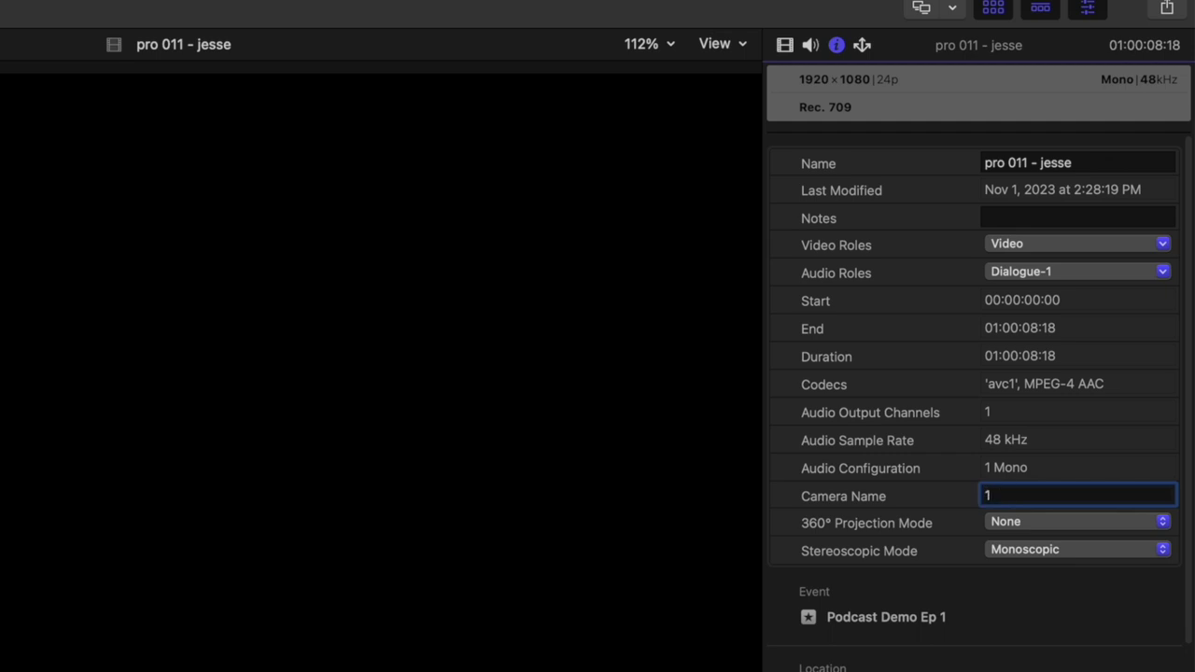
key(Return)
key(Down)
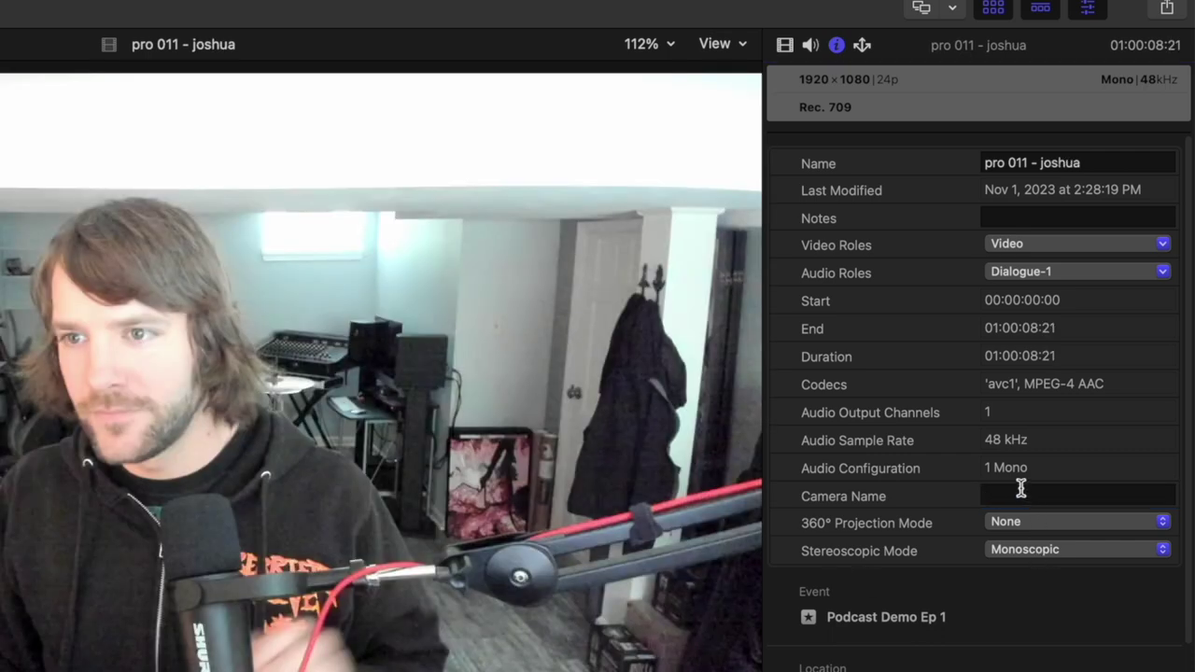
Set camera name 2 on the second speaker clip and 3 on pro 011 grid
click(1018, 496)
text(2)
key(Return)
key(Down)
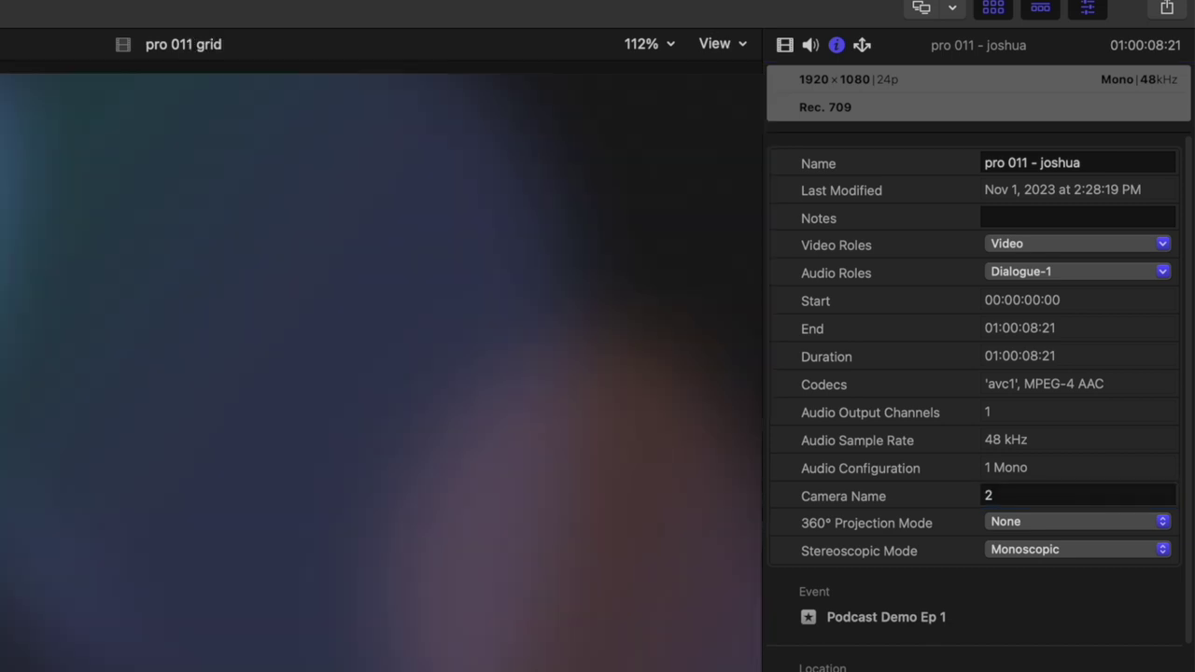
click(1051, 495)
text(3)
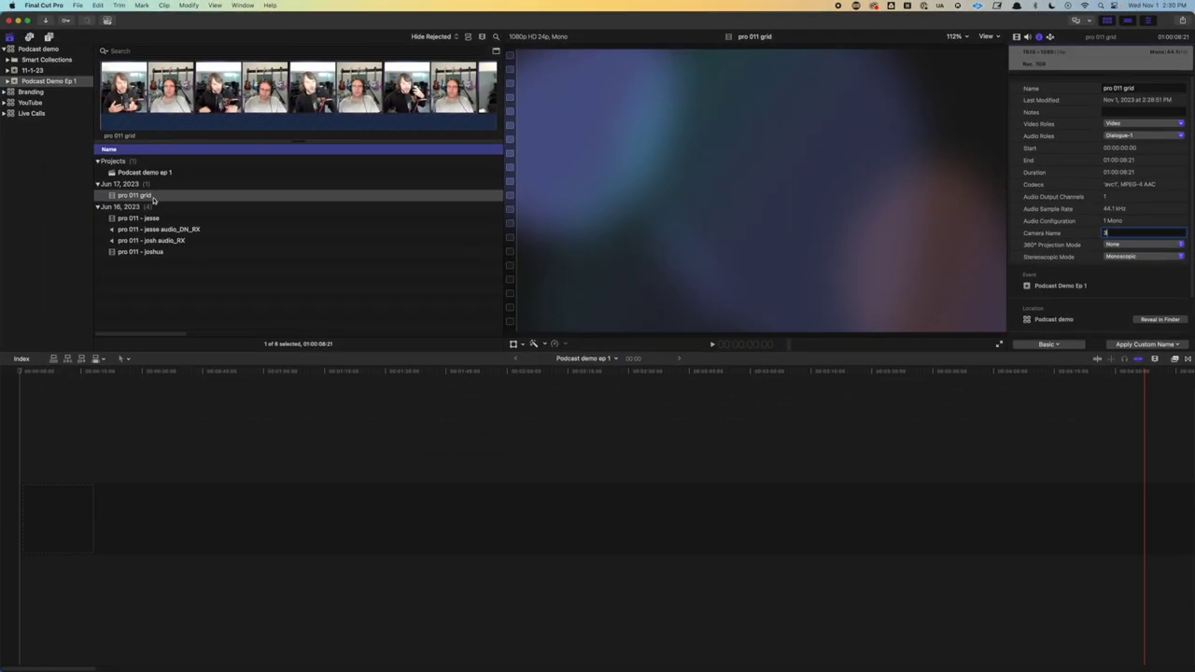
Build a multicam clip named 'demo multicam' from the three camera clips, synced by audio
click(151, 197)
super+click(147, 218)
super+click(143, 253)
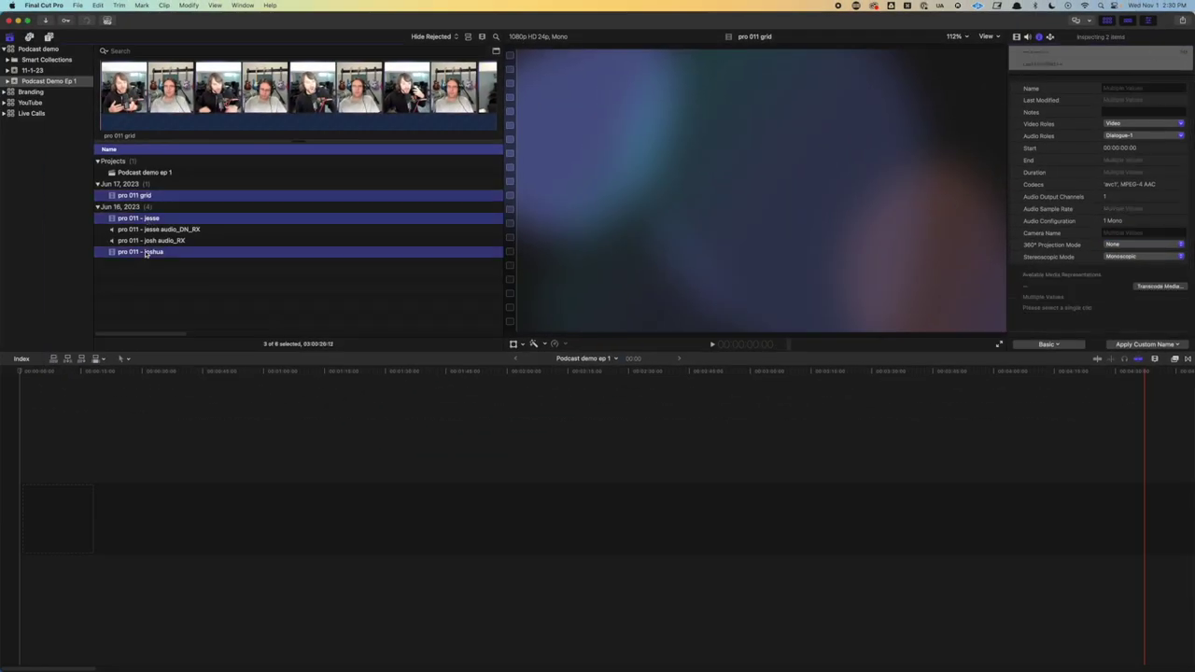
right_click(178, 258)
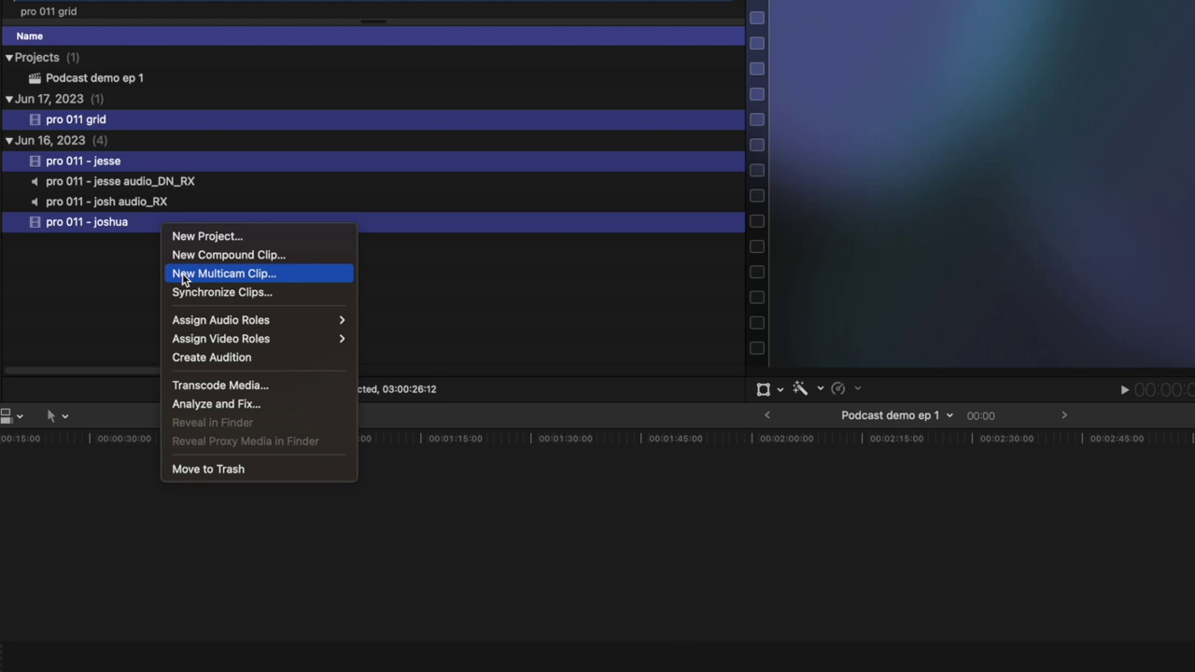
click(183, 274)
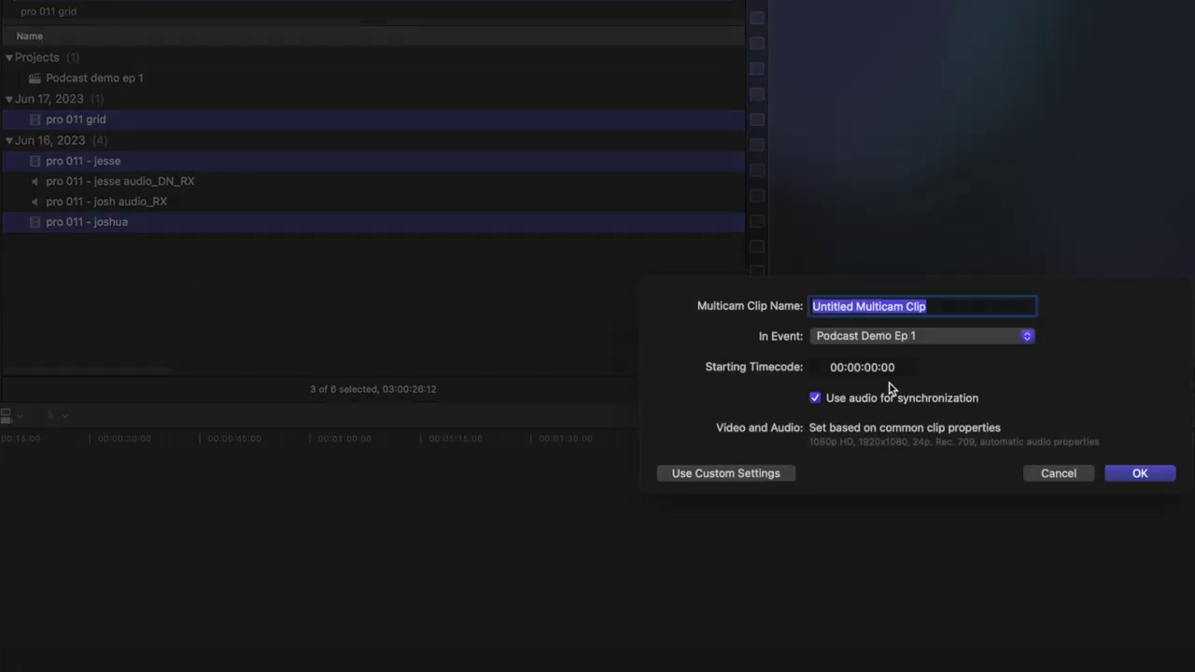
triple_click(952, 306)
text(demo multicam)
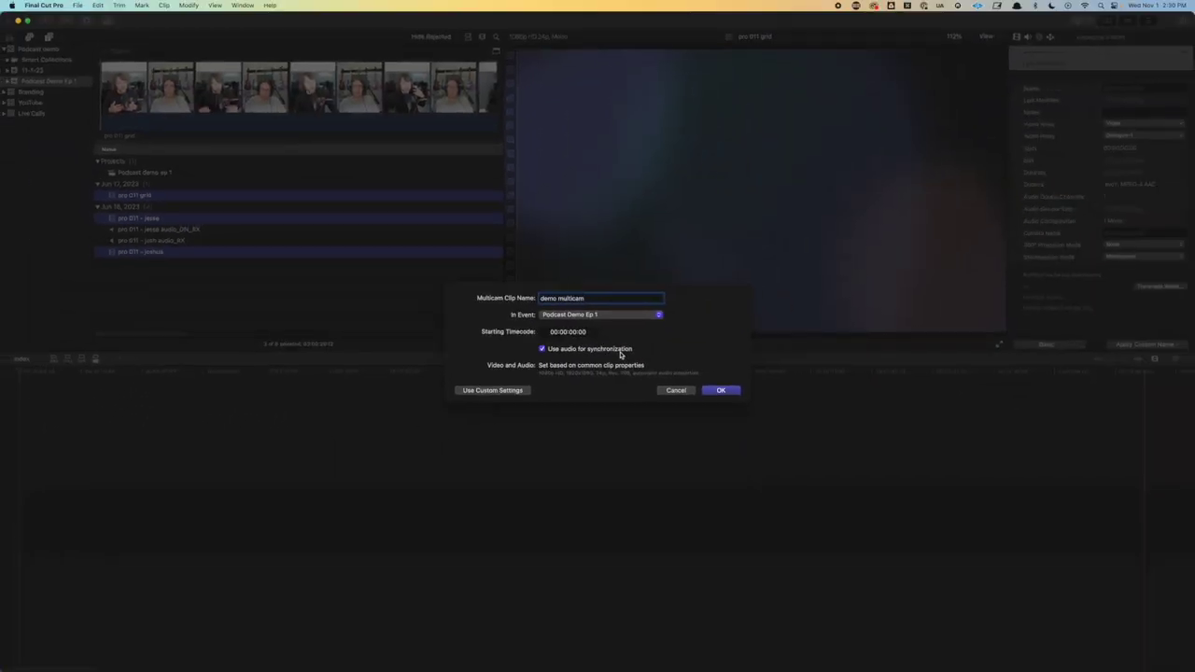
click(721, 391)
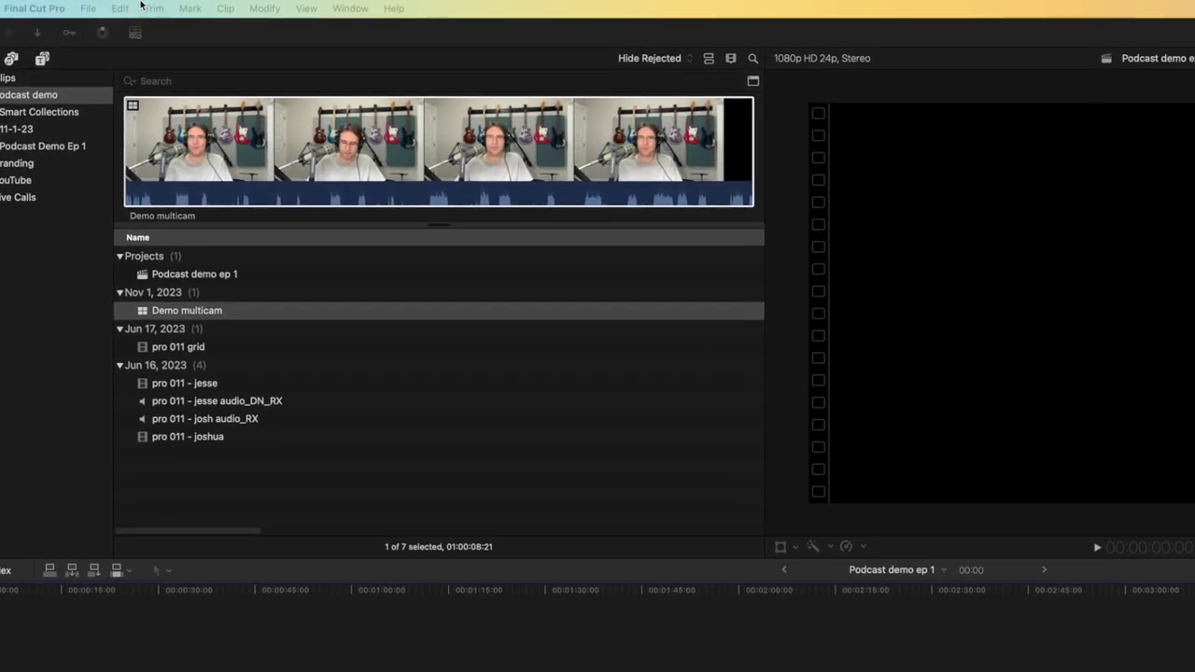
Set Final Cut Pro's Import settings to Leave files in place
click(130, 25)
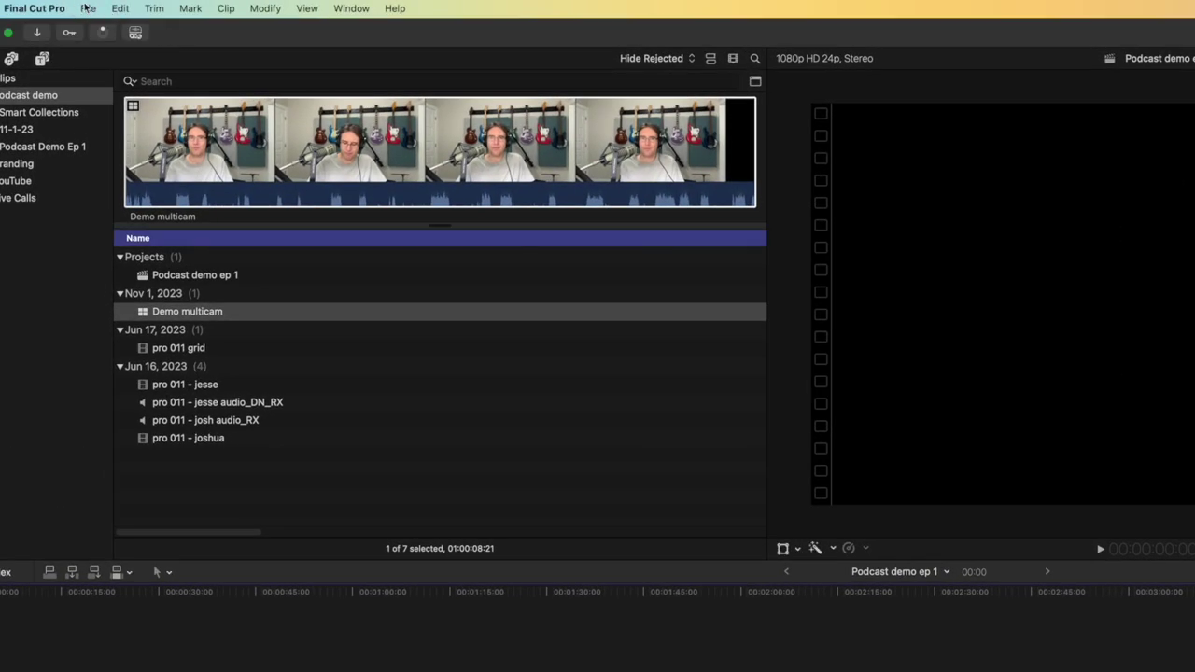
click(52, 8)
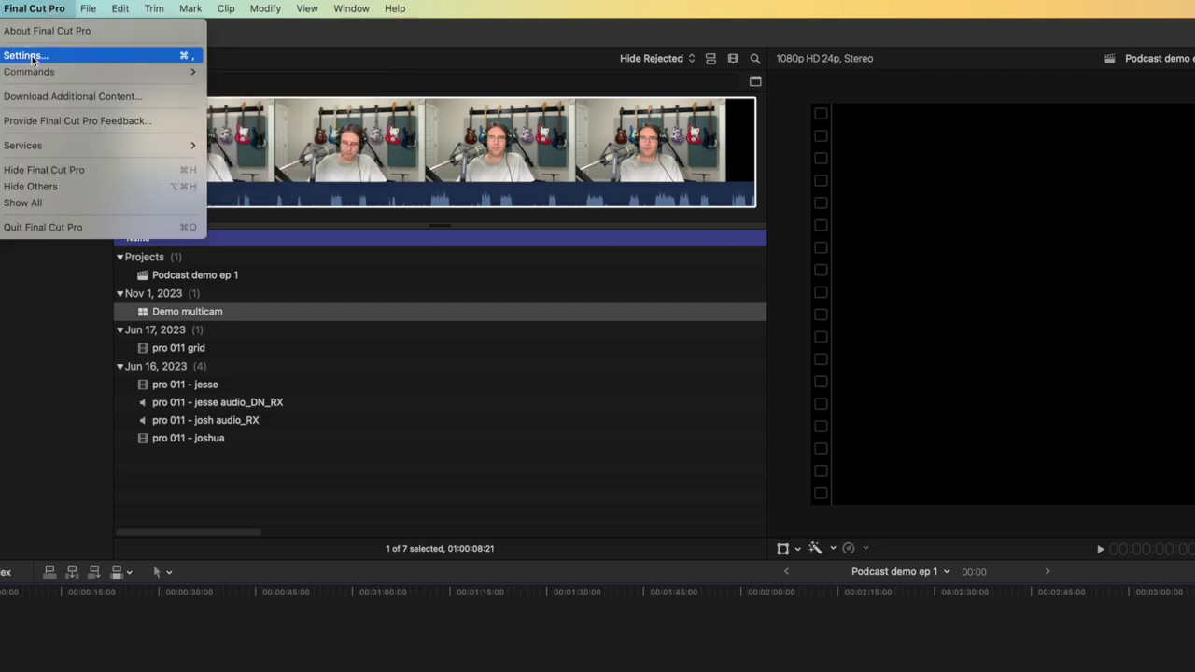
click(28, 56)
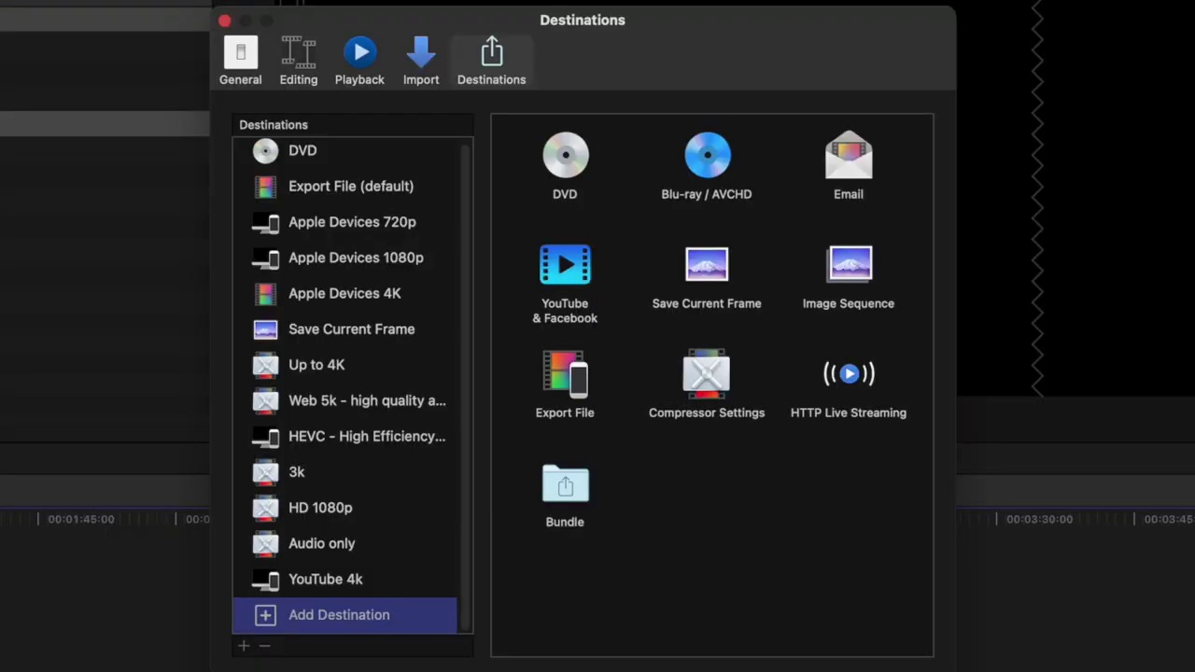
click(427, 59)
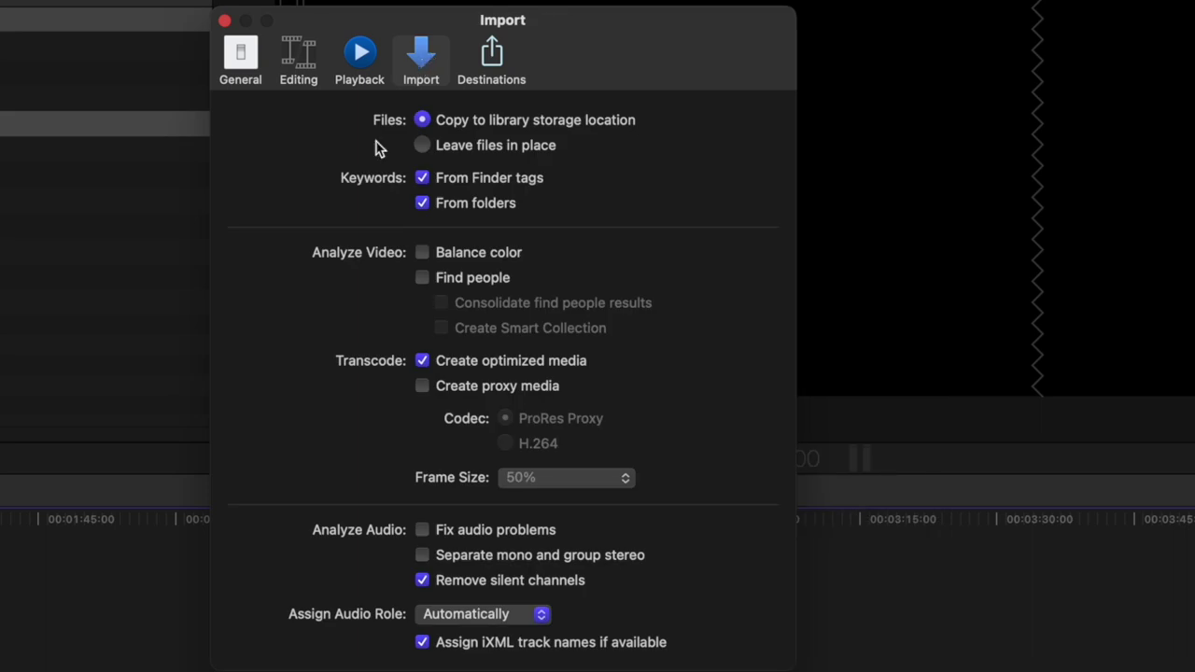
click(423, 149)
click(224, 21)
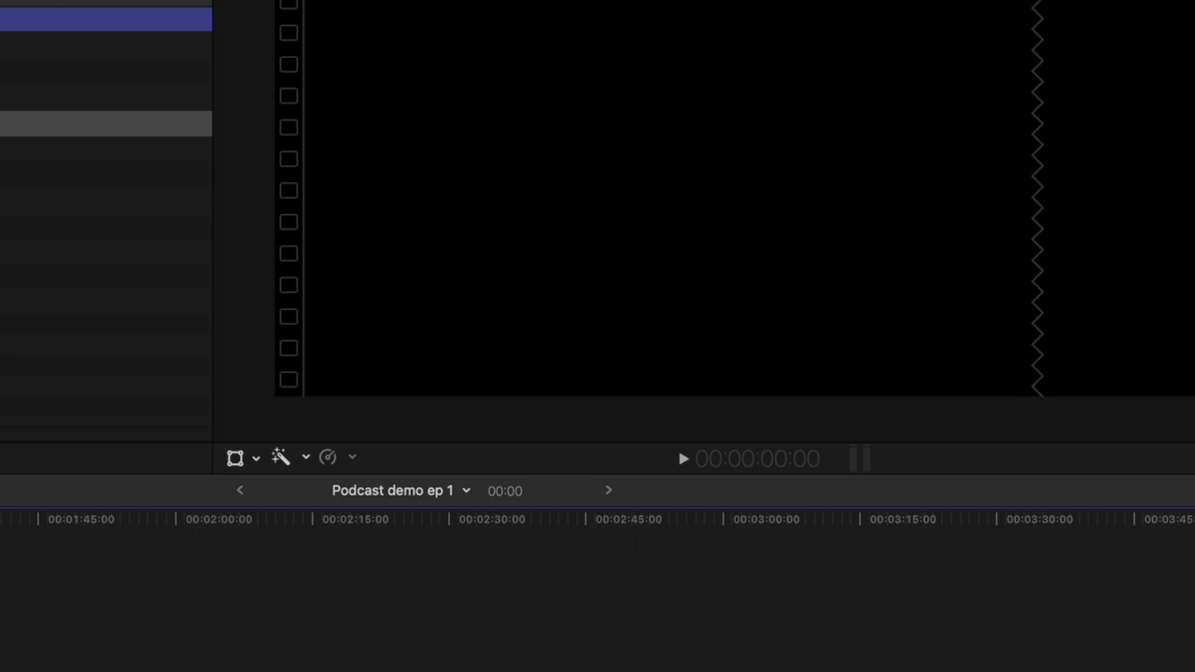
key(super+comma)
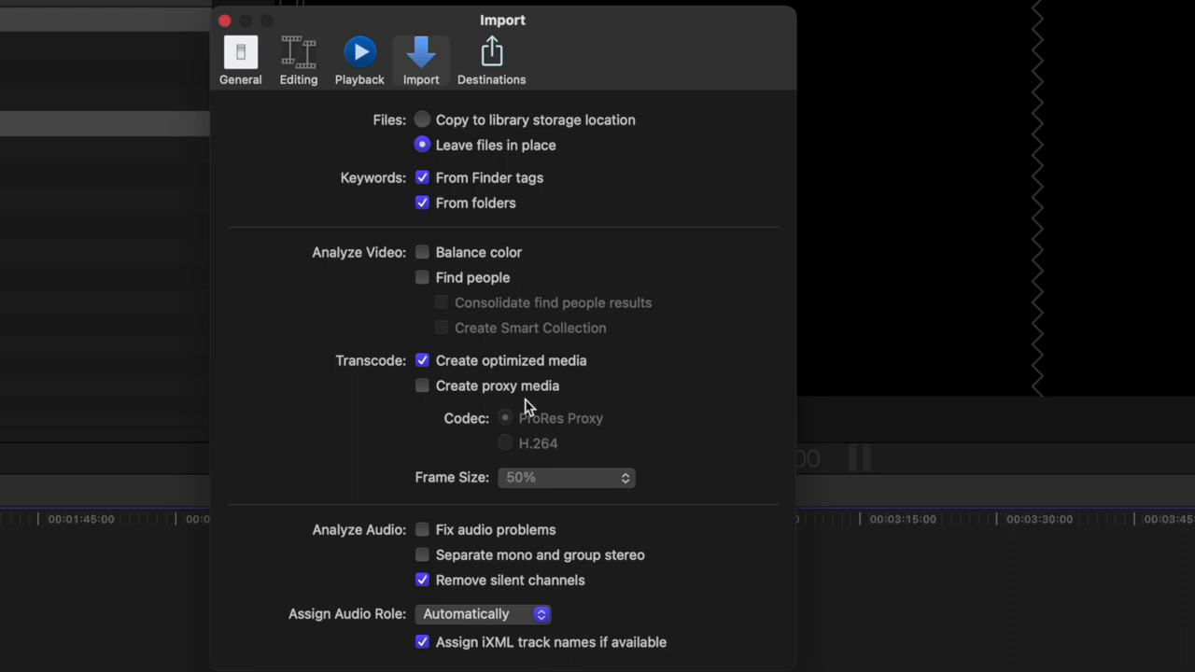
click(426, 386)
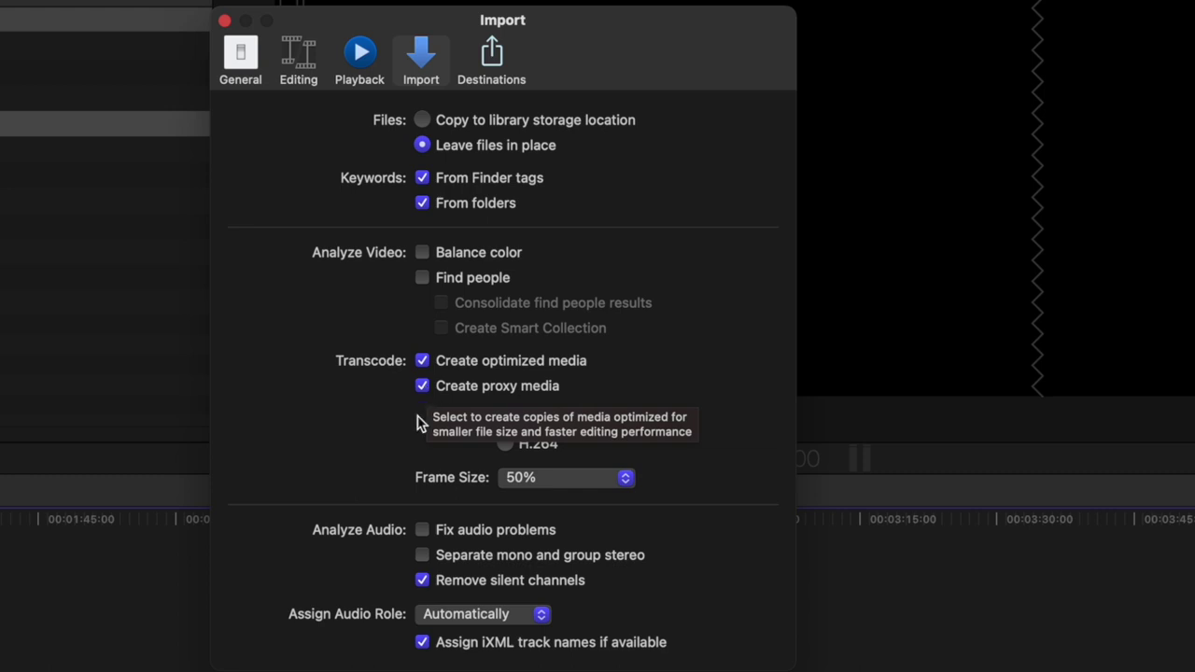
click(422, 386)
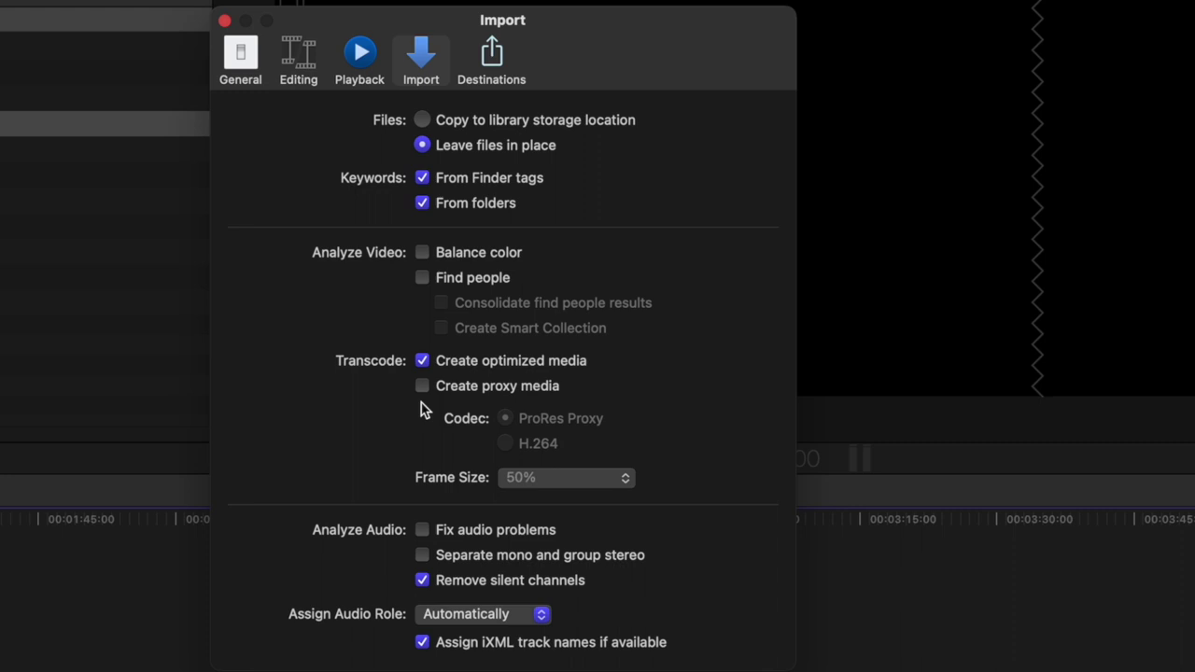
Close the Settings window
click(224, 21)
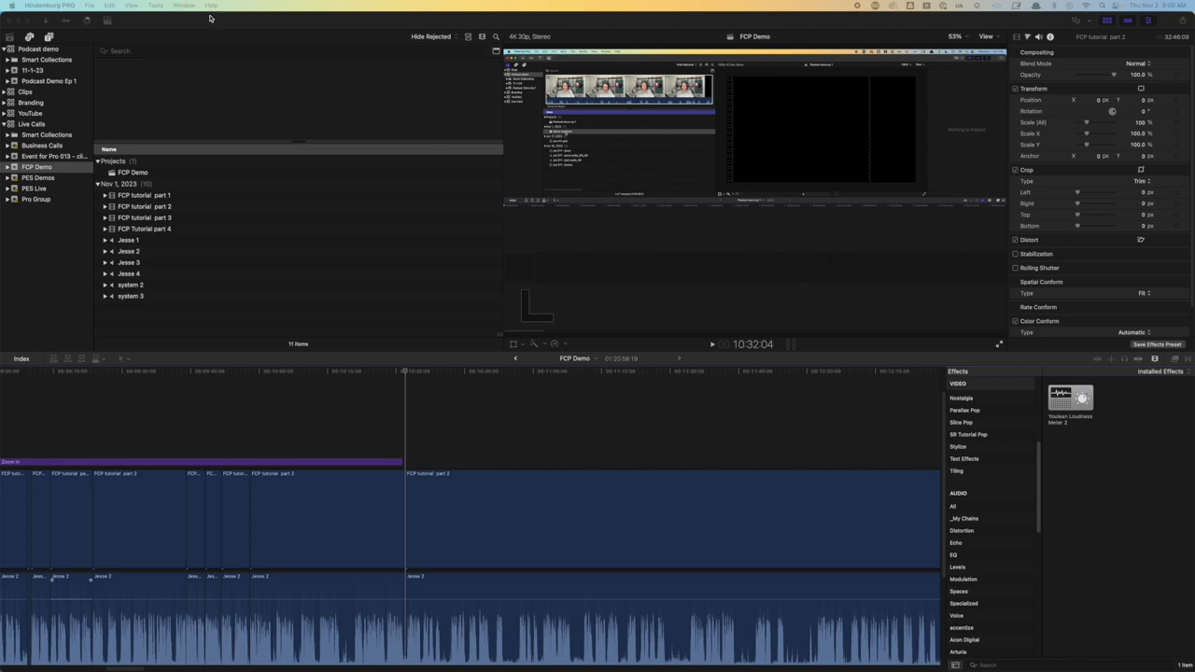
Select the FCP Demo event to show its clips, cancel the accidental rename, then open File
click(155, 27)
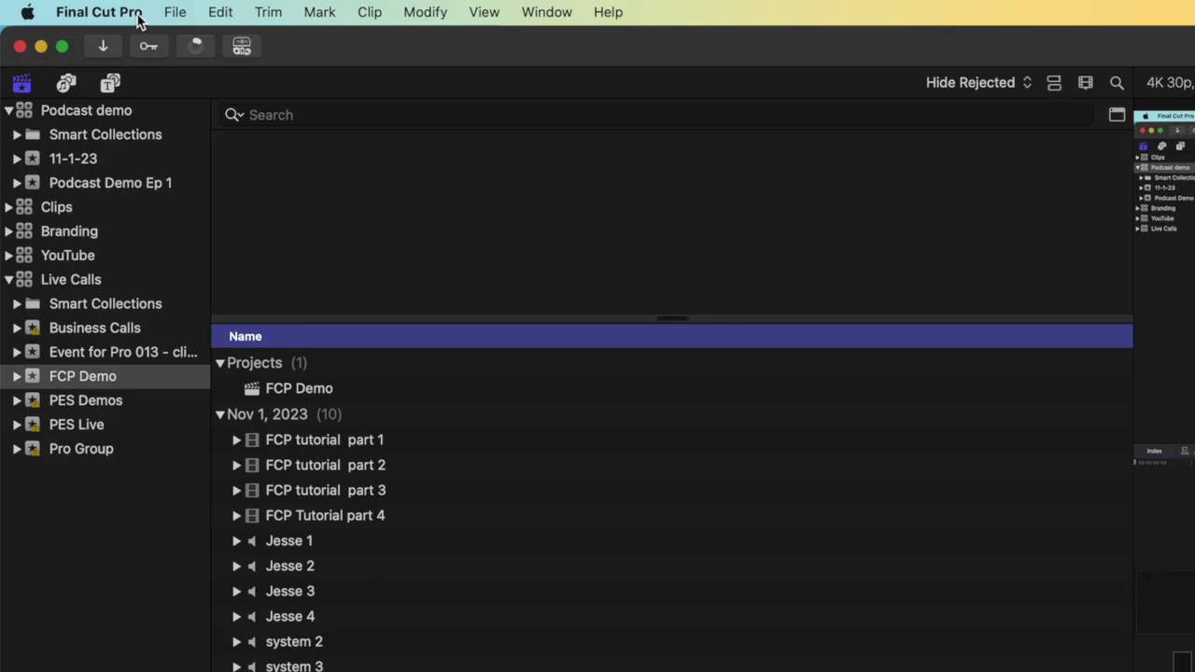
click(56, 382)
click(34, 382)
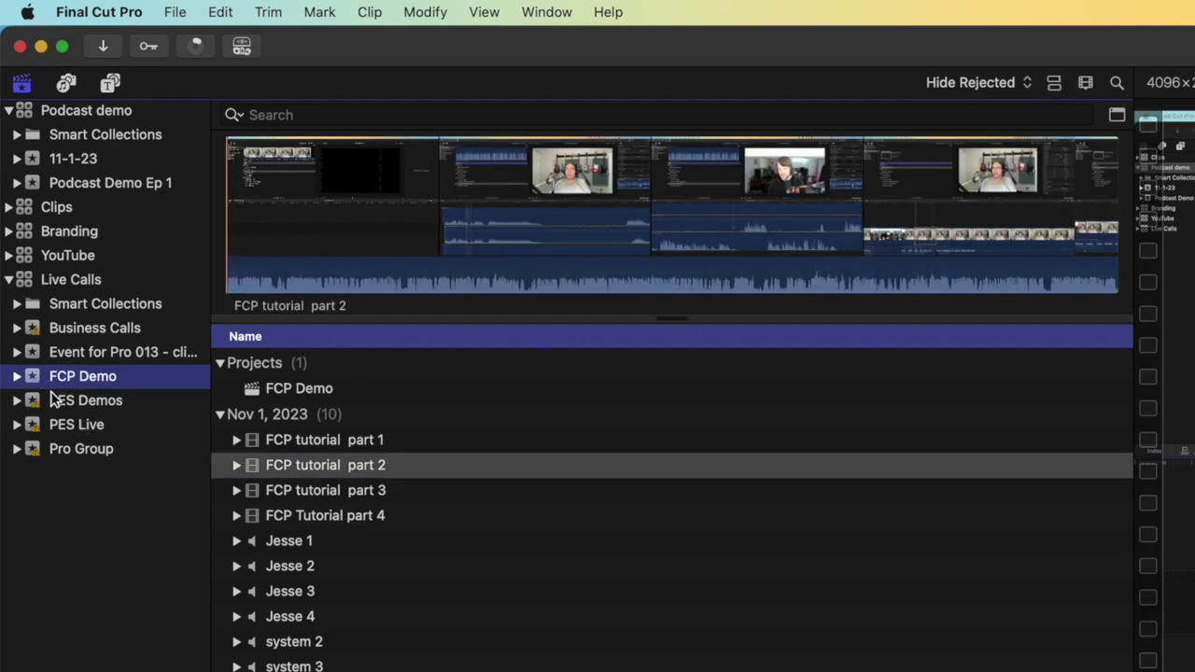
click(57, 379)
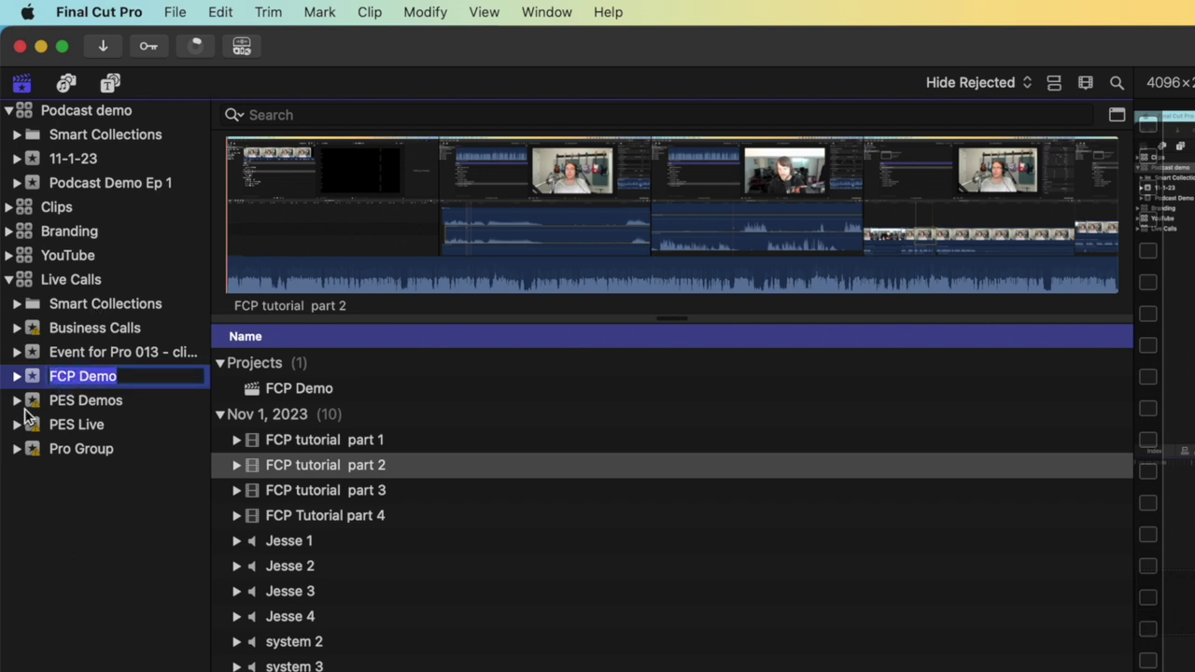
click(33, 387)
click(175, 13)
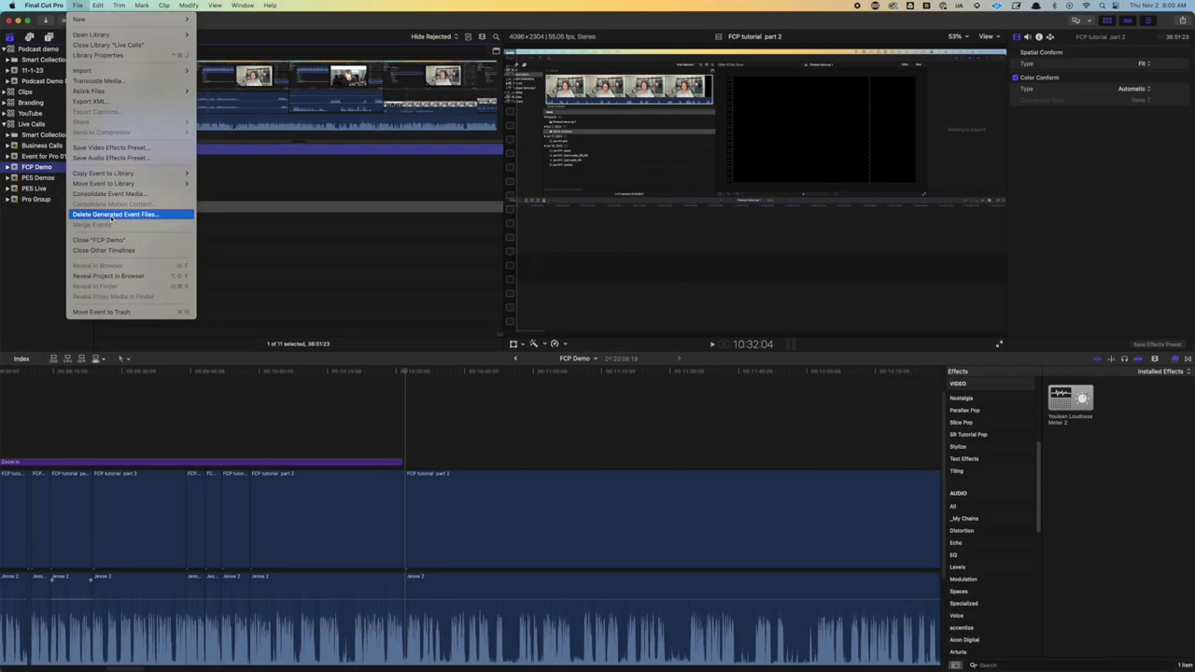
Mark all render files, optimized media and proxy media of the FCP Demo event for deletion
click(250, 486)
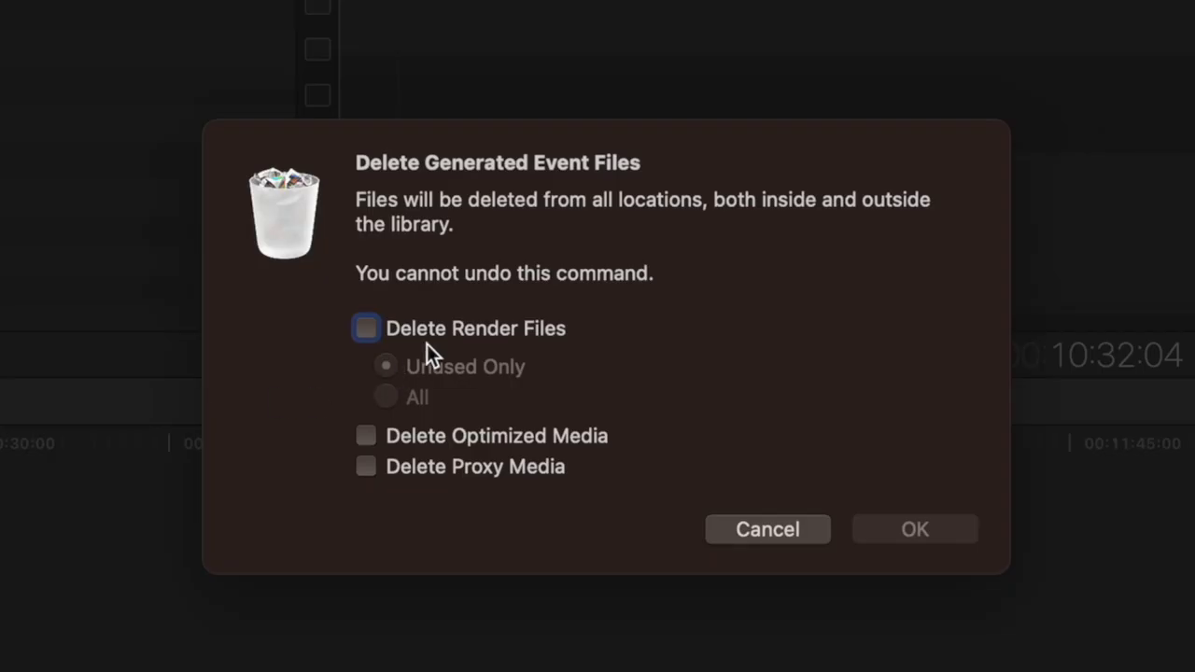
click(365, 328)
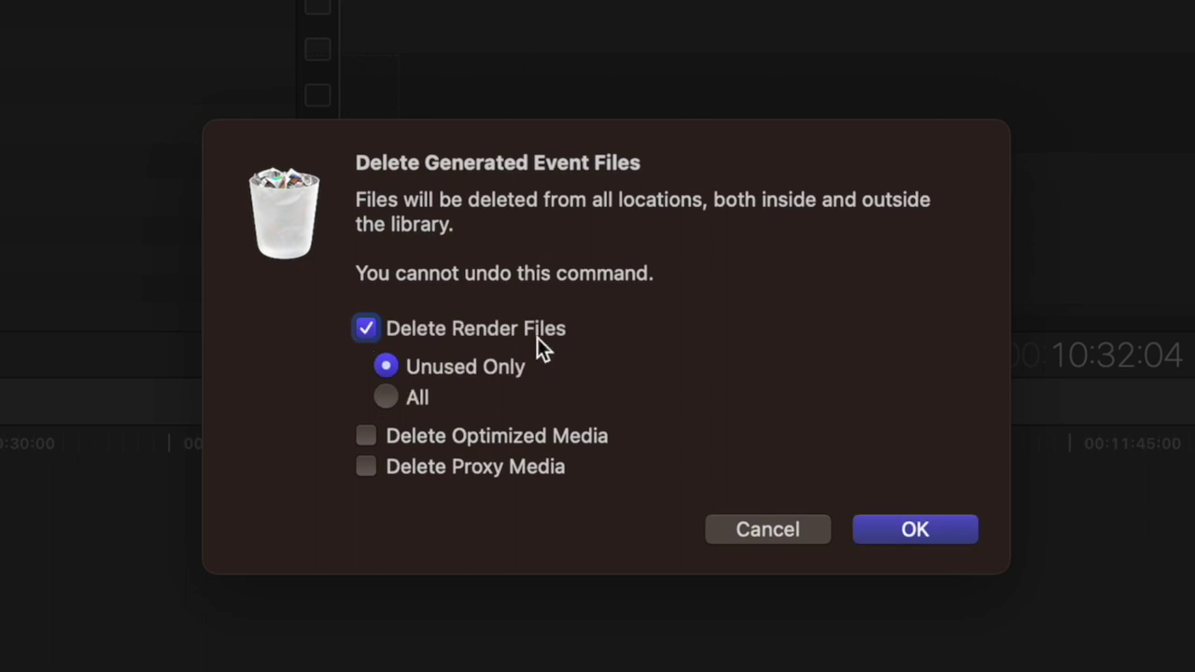
click(392, 398)
click(365, 437)
click(364, 465)
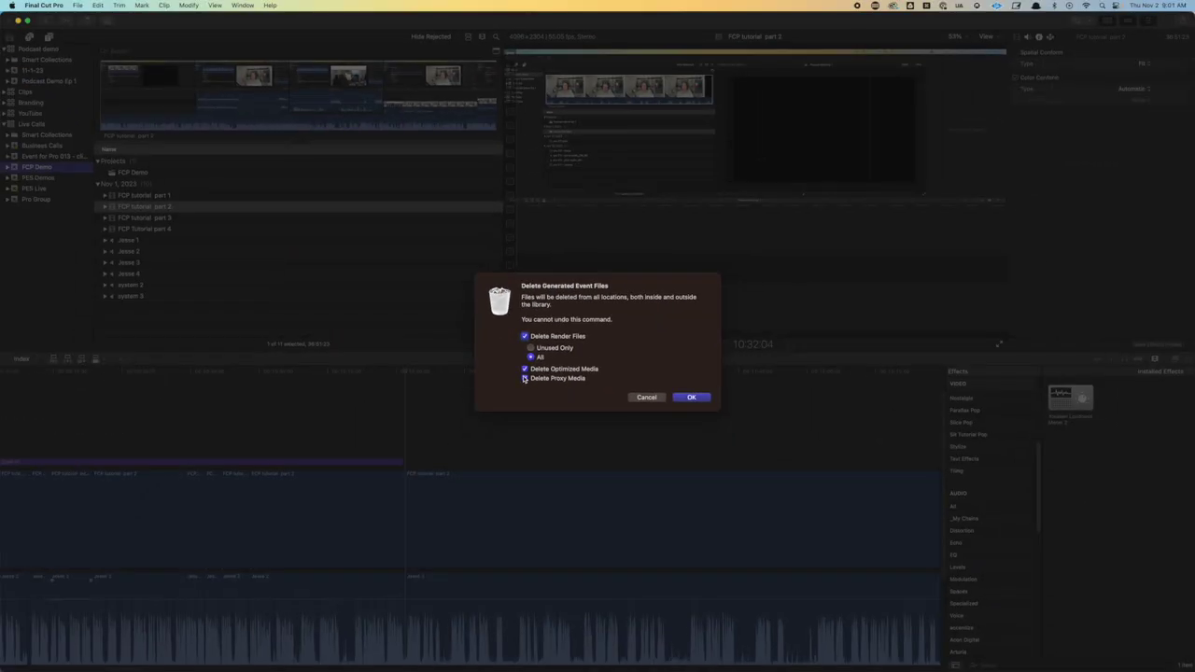
Confirm deleting the generated event files and play the multicam timeline from the start
key(Return)
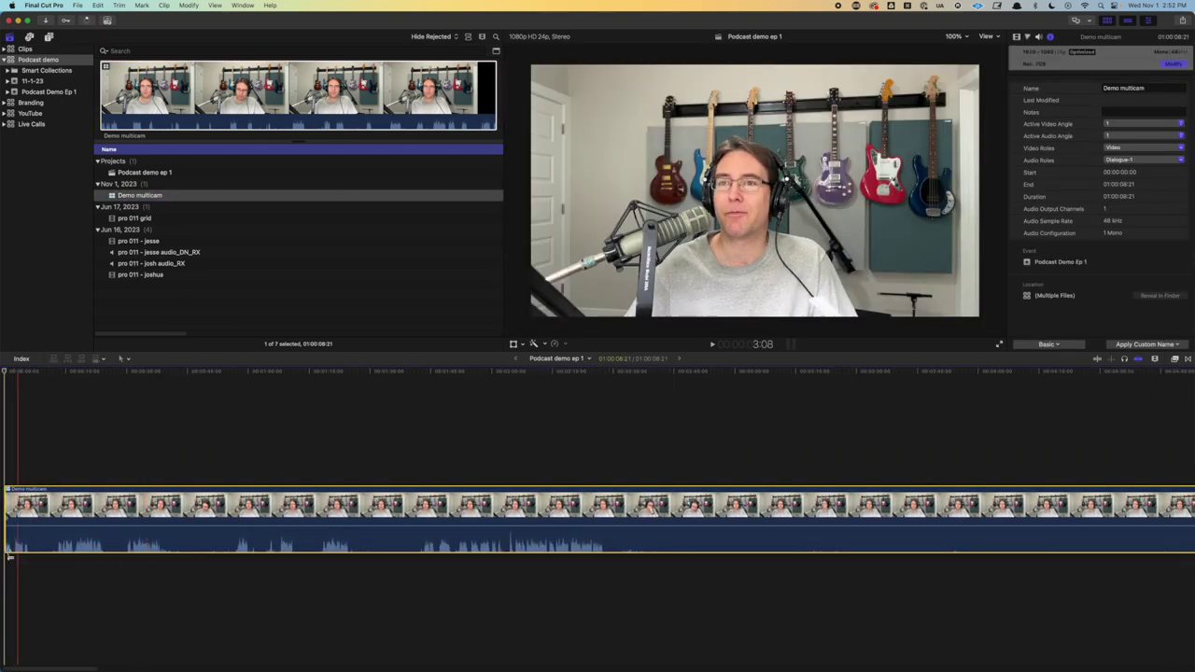
key(Home)
key(space)
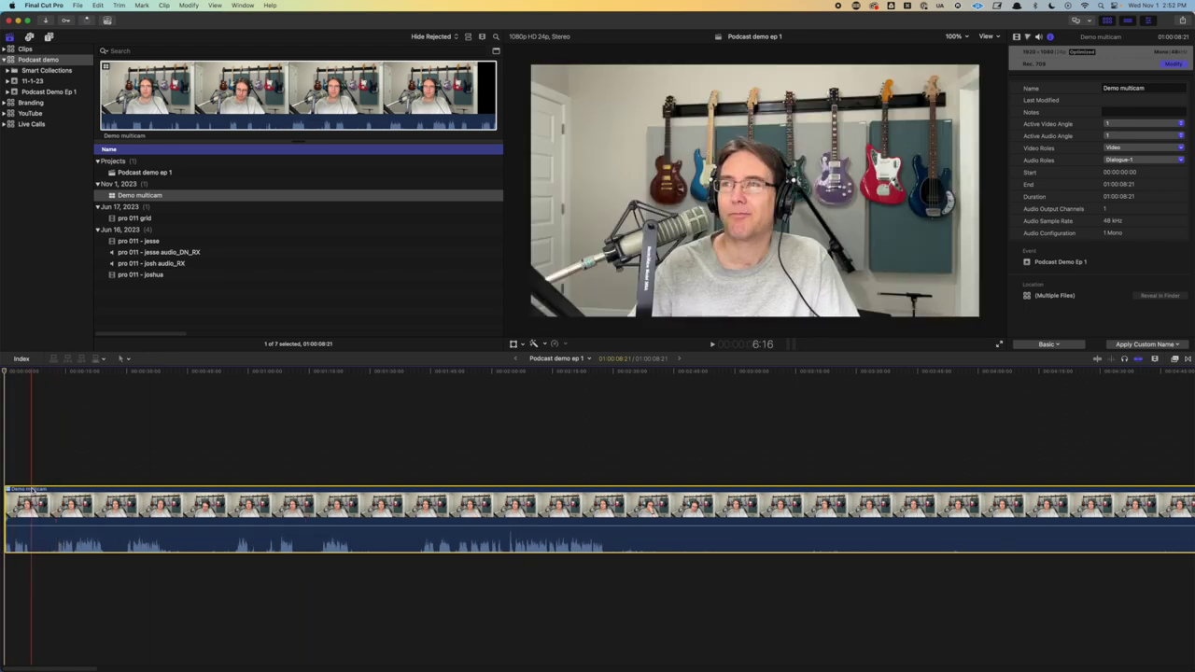
Cut to angle 2, switch that section to angle 3, then undo the cut
key(2)
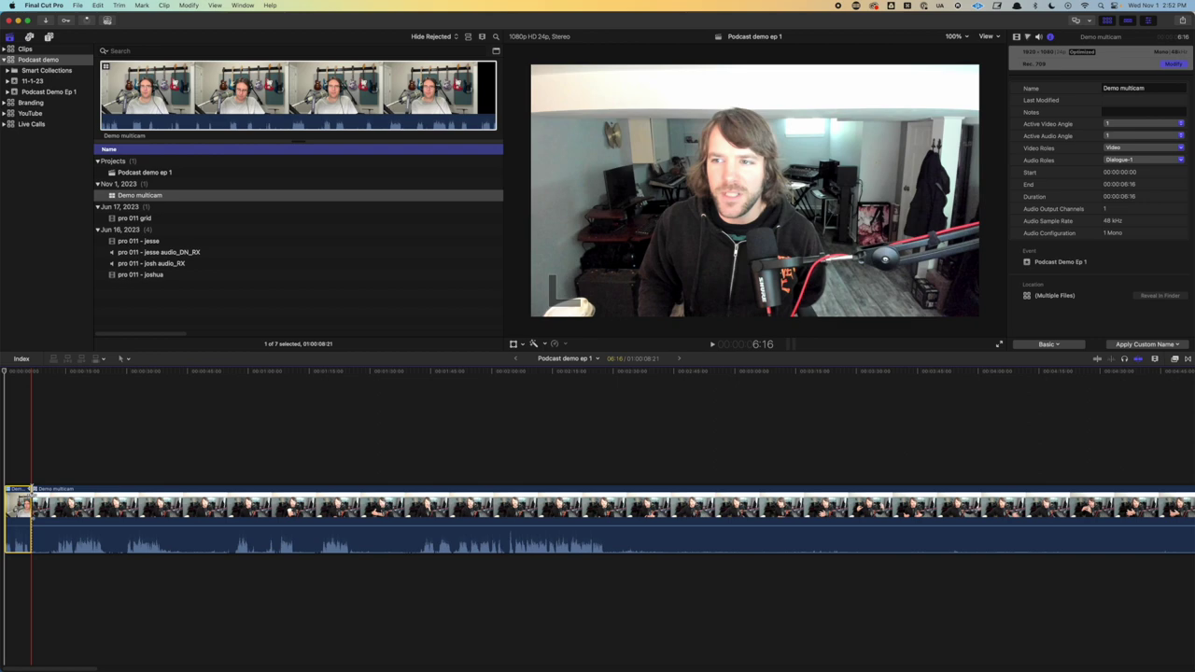
key(3)
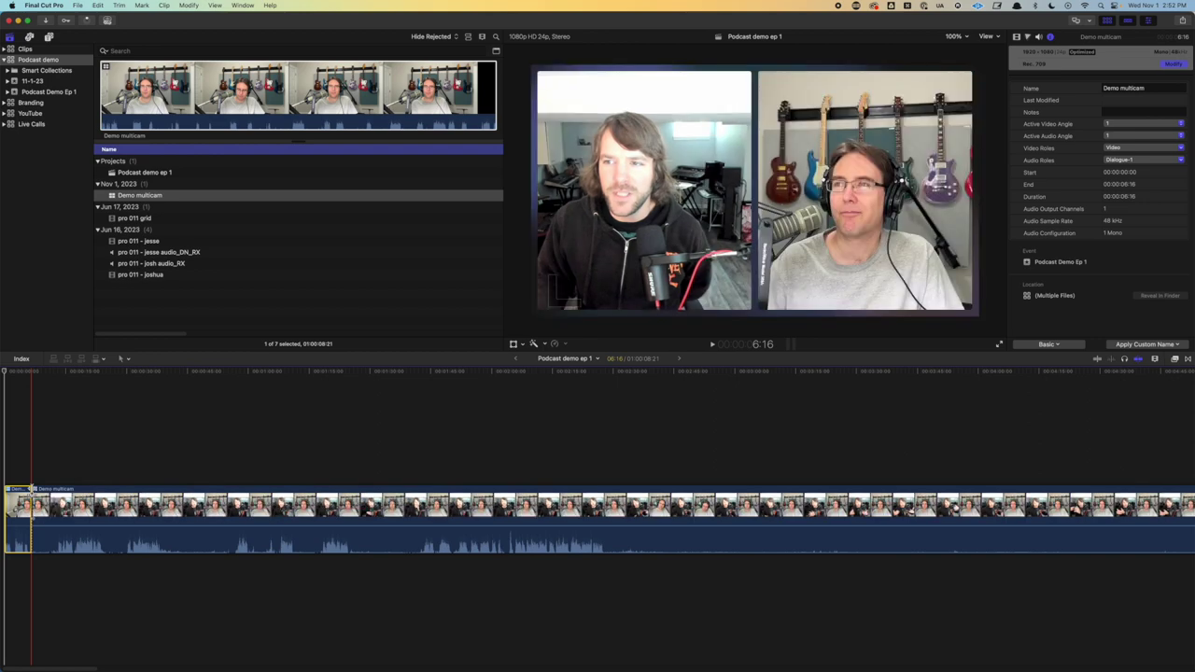
key(super+z)
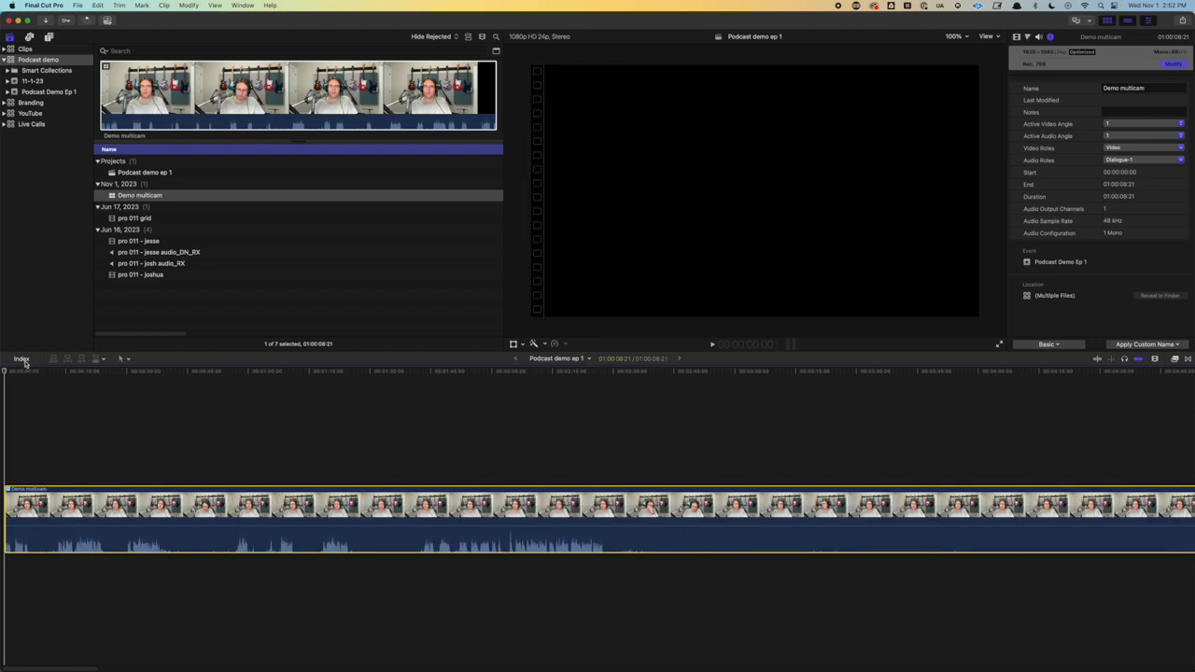
click(21, 359)
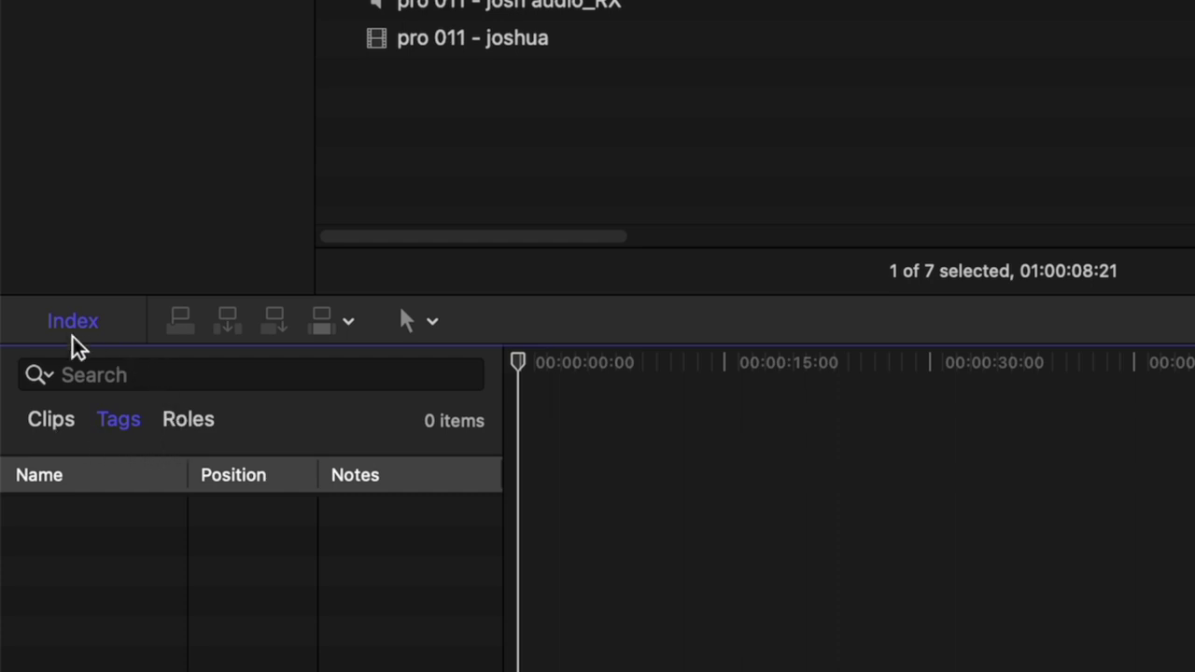
click(79, 329)
click(419, 321)
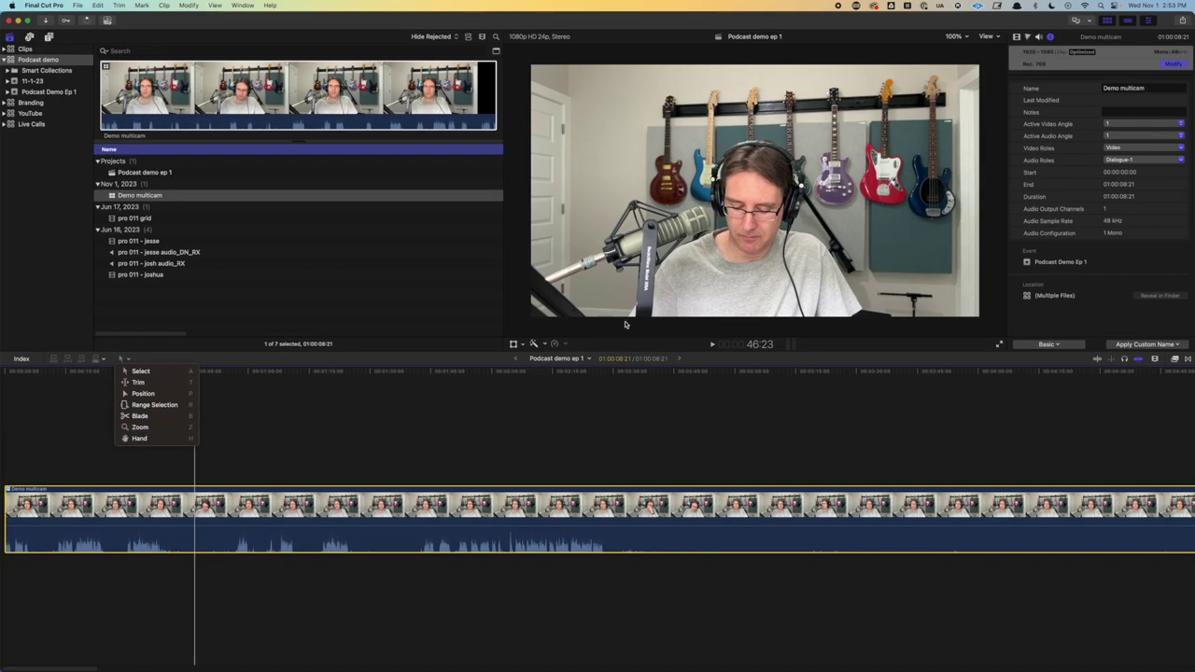
Dismiss the tools list and show the Podcast demo ep 1 project's properties
key(Escape)
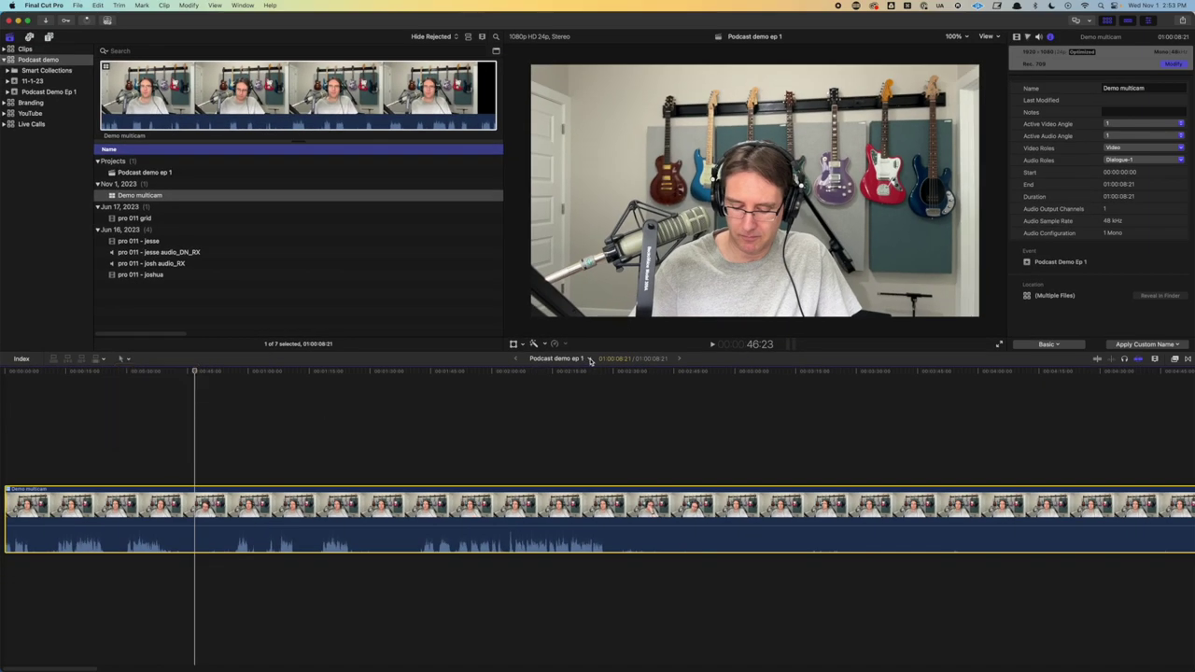
click(587, 359)
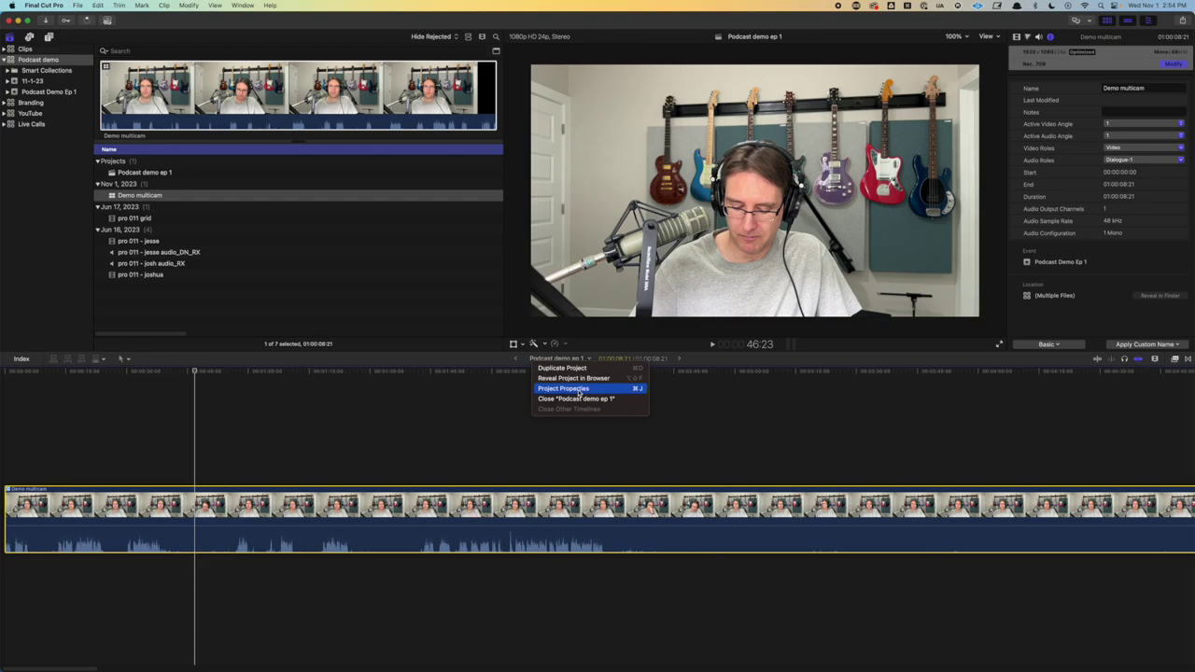
click(422, 467)
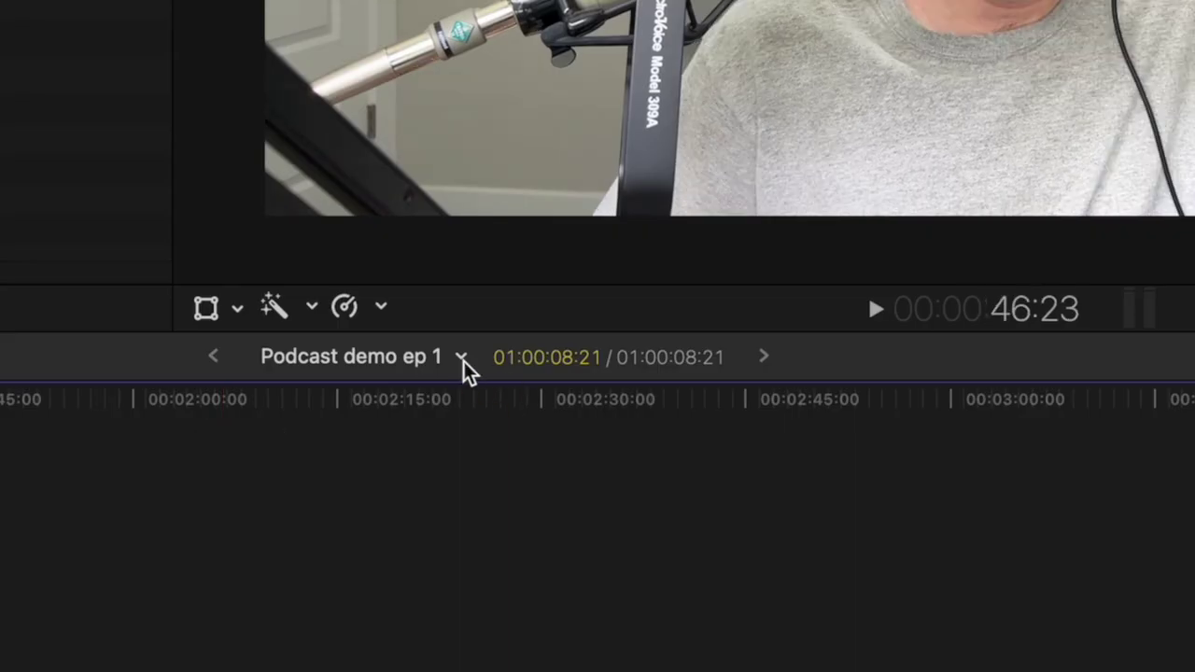
click(461, 359)
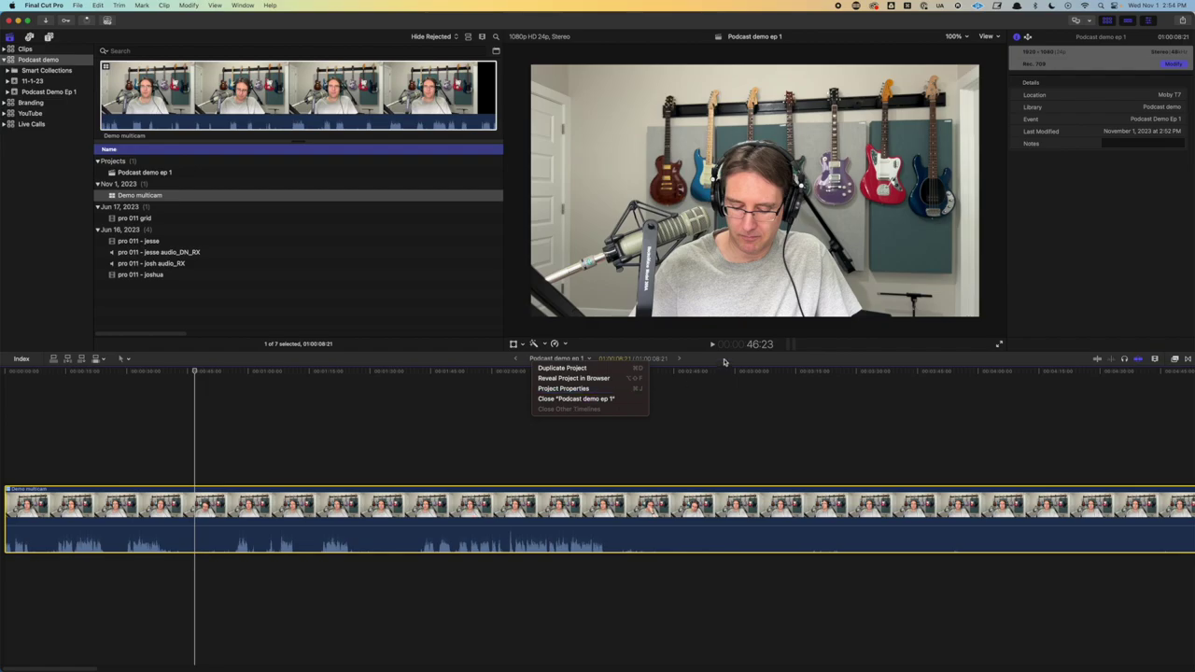
click(653, 389)
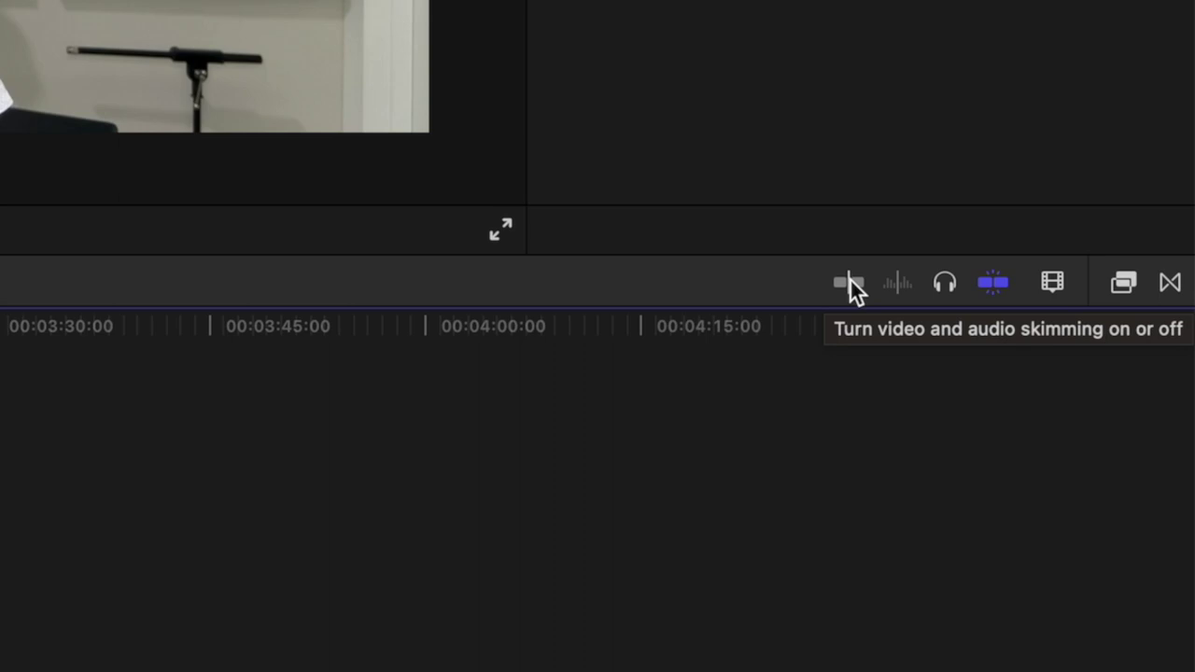
Turn on video and audio skimming, then bring up the clip display options
click(850, 280)
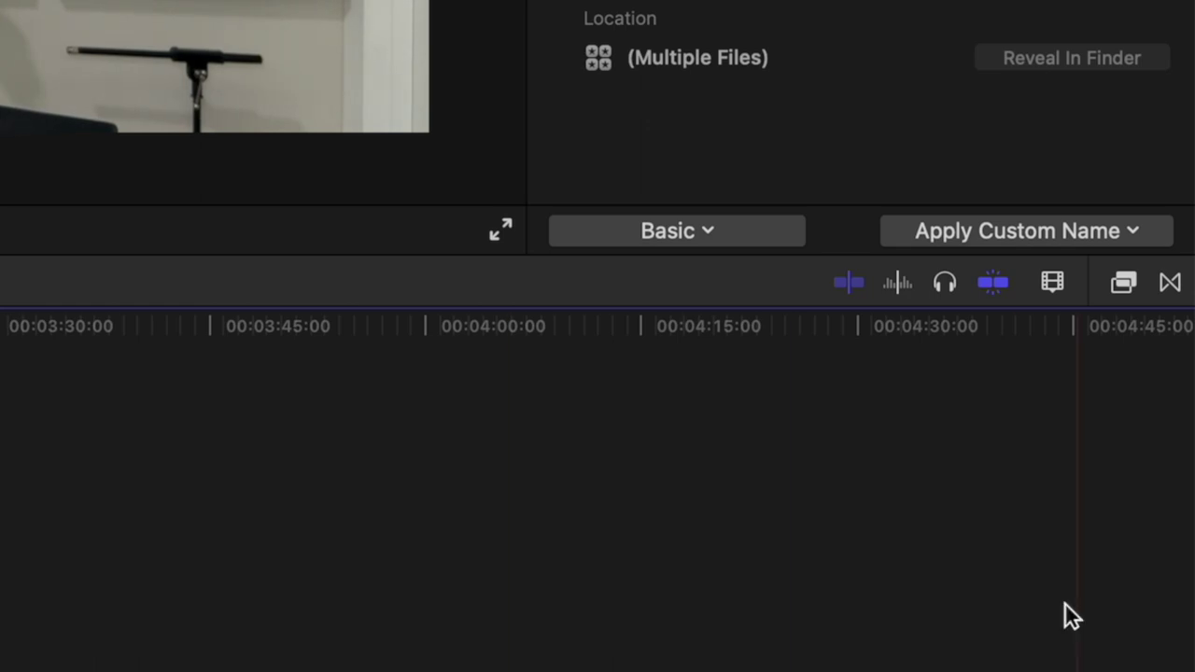
click(1054, 282)
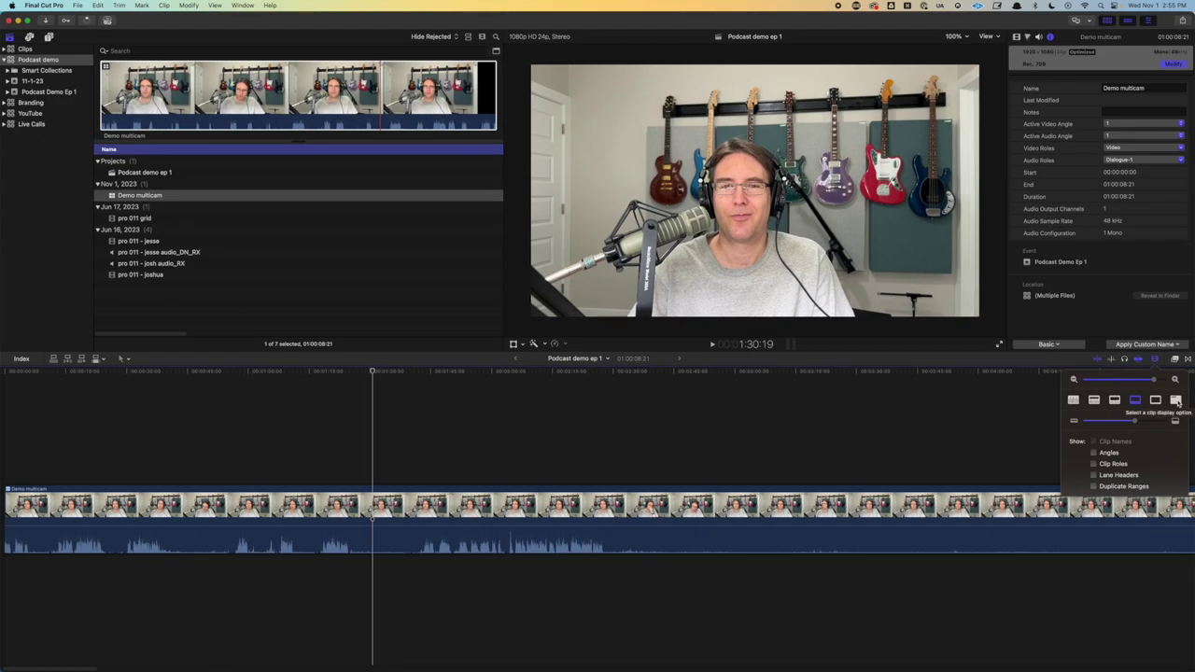
Try each clip display mode, ending on audio waveforms only
click(1176, 401)
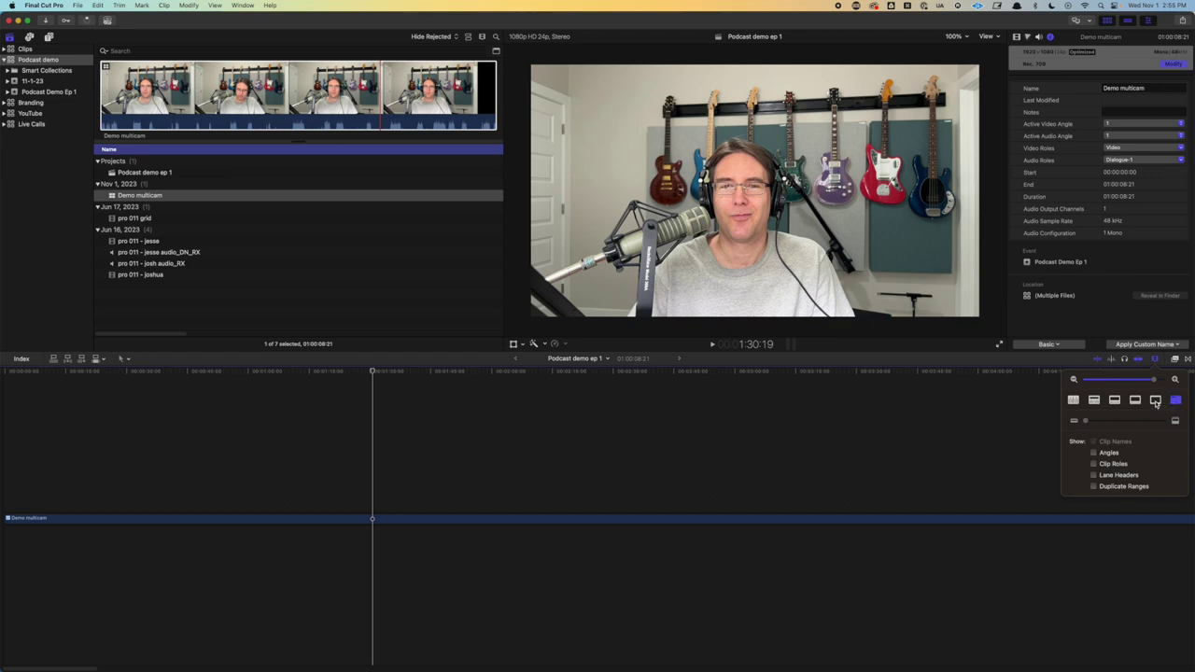
click(1156, 401)
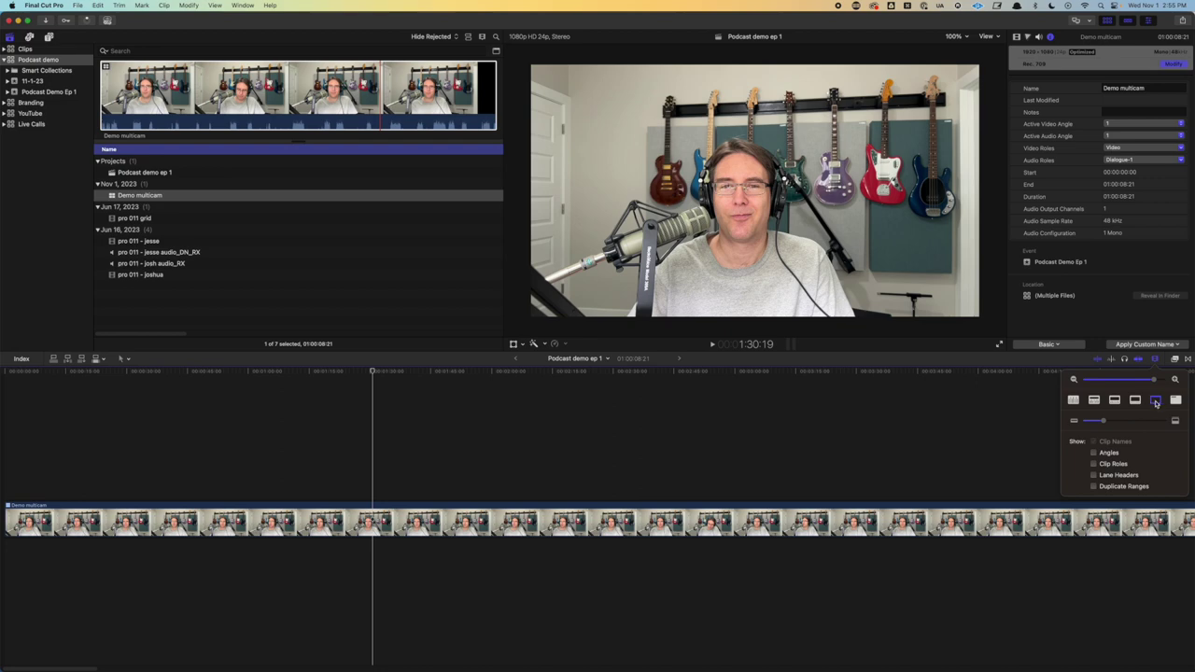
click(1135, 400)
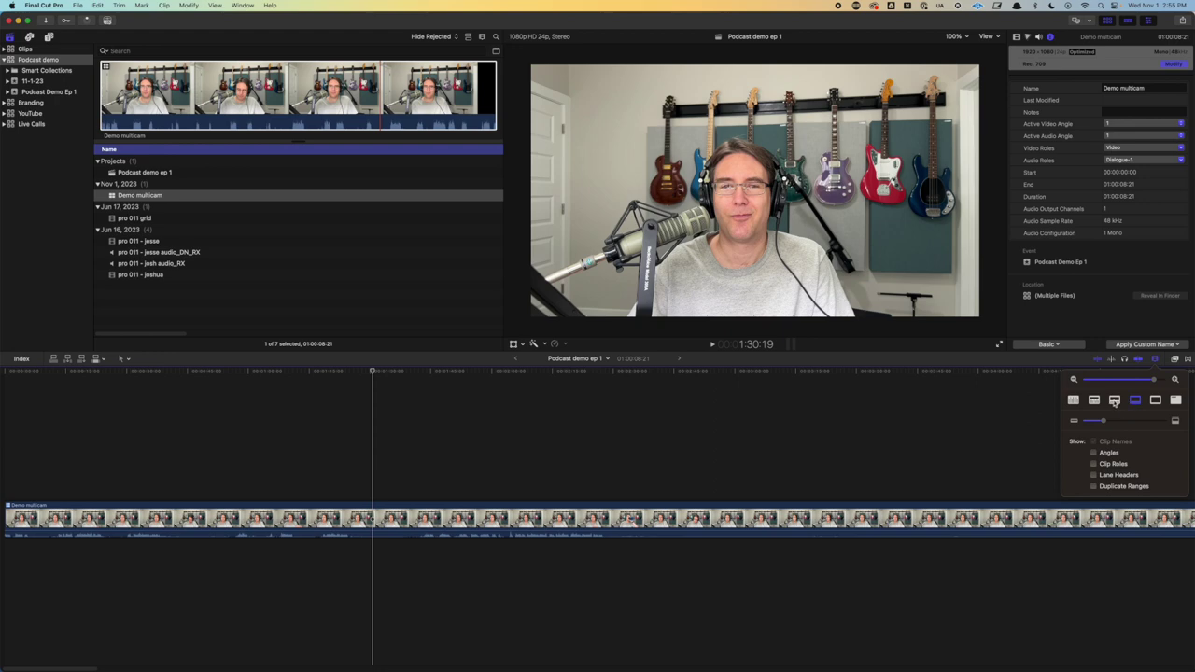
click(1114, 400)
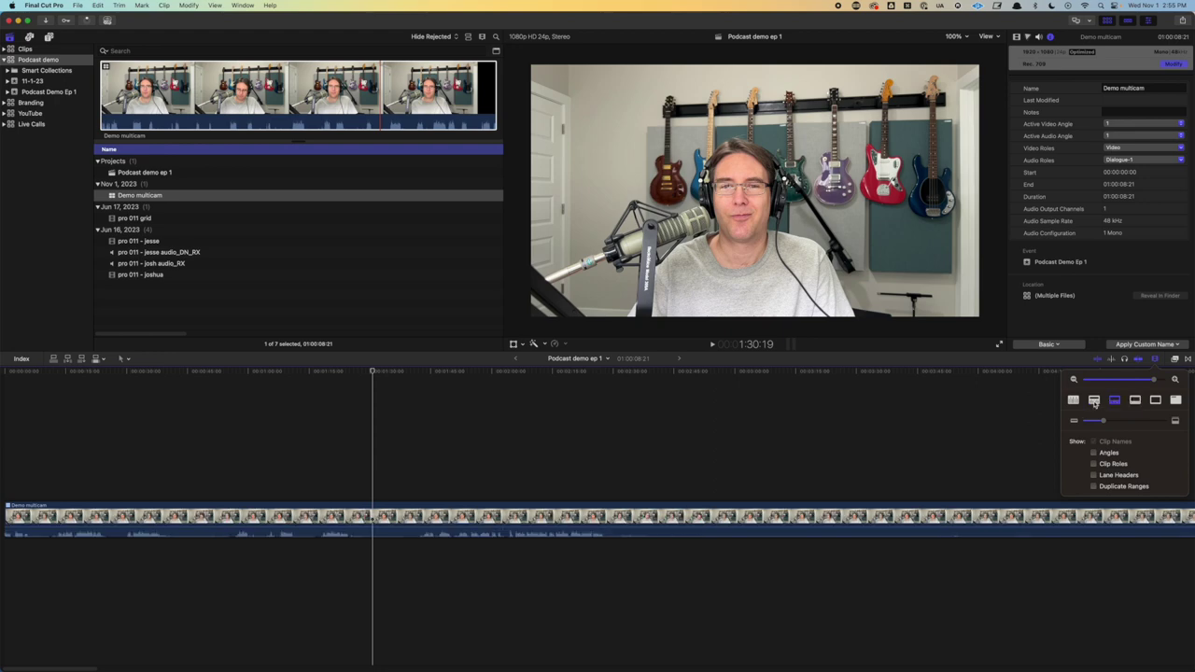
click(1094, 400)
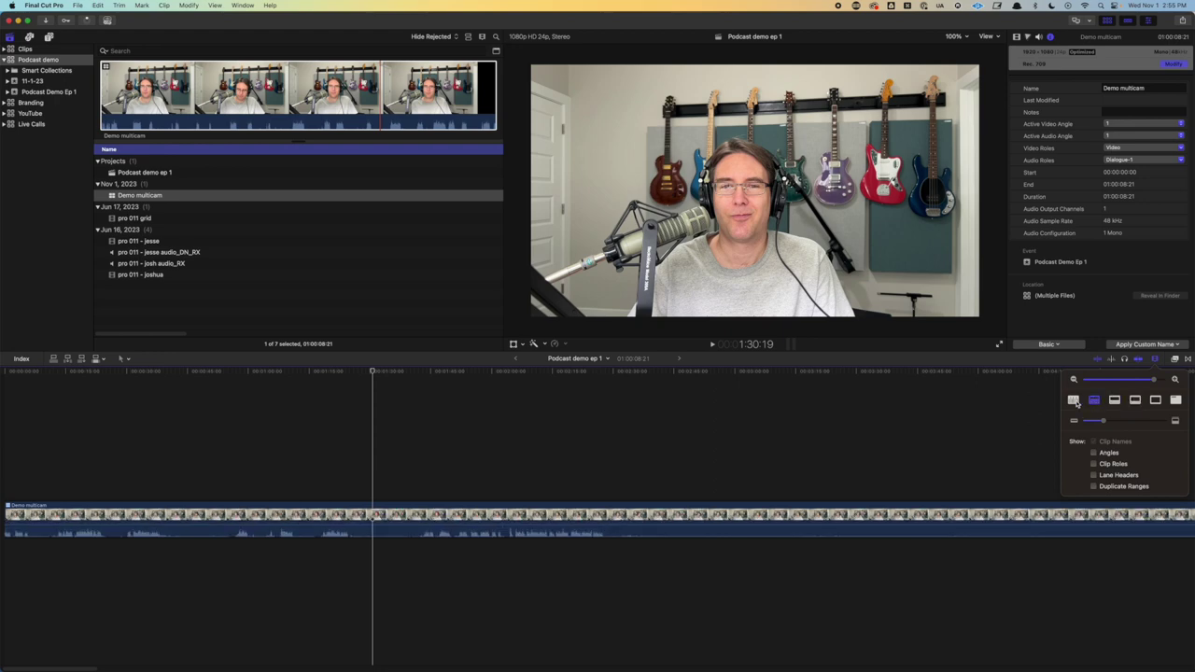
click(1073, 400)
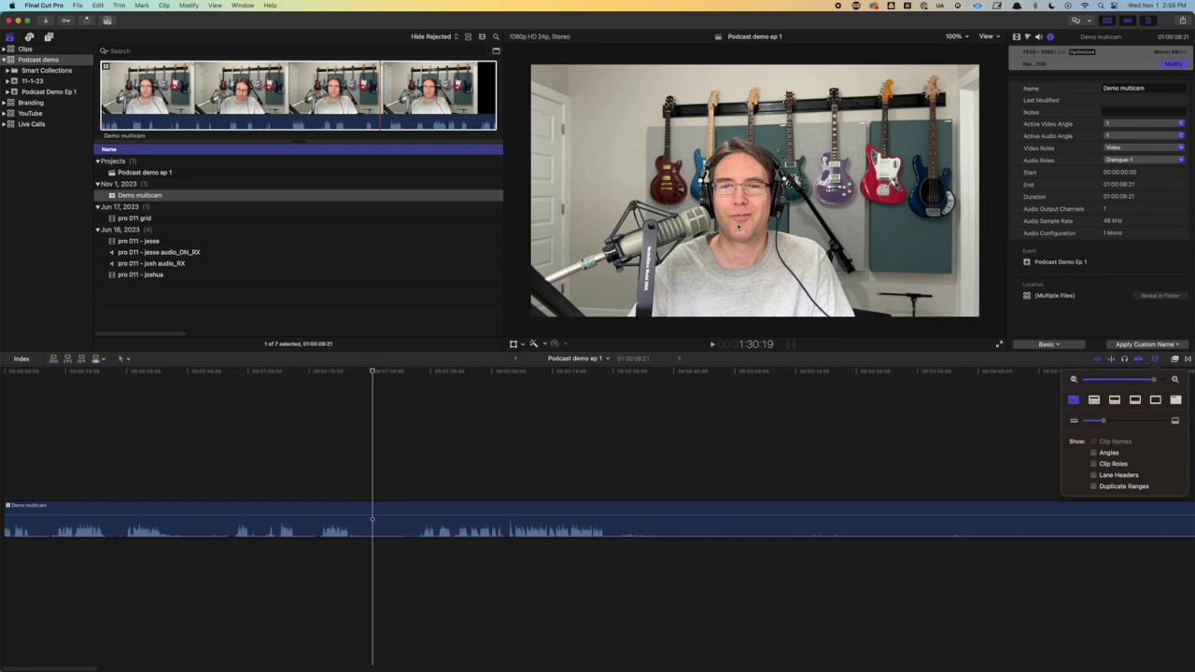
Zoom the timeline out so the whole clip fits and make the clip much taller
mouse_move(1154, 379)
mouse_down()
mouse_move(1111, 383)
mouse_move(1141, 386)
mouse_up()
drag(1062, 437, 1123, 433)
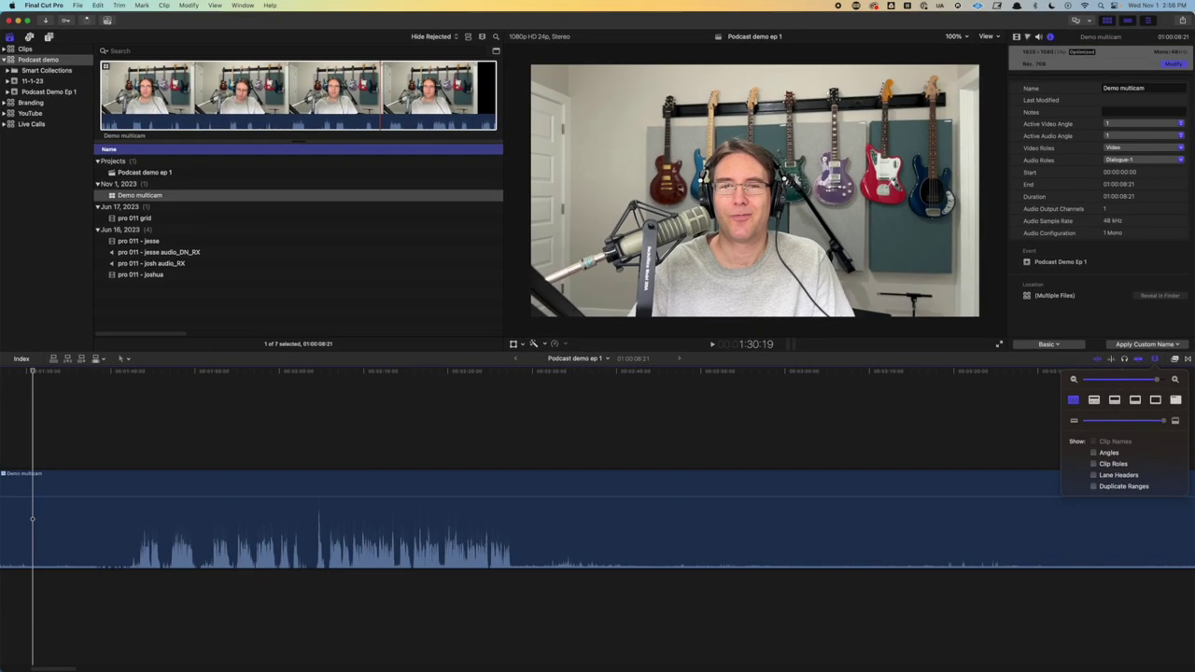
drag(1137, 381, 1123, 381)
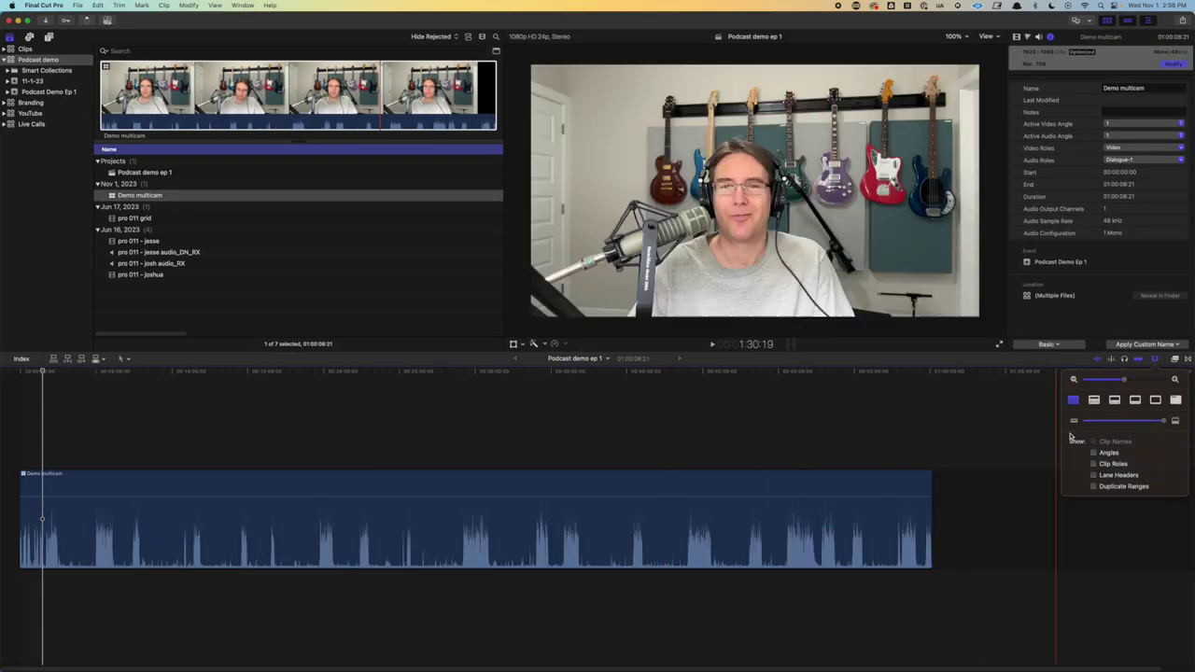
mouse_move(1167, 421)
mouse_down()
mouse_move(1155, 422)
mouse_move(1168, 421)
mouse_up()
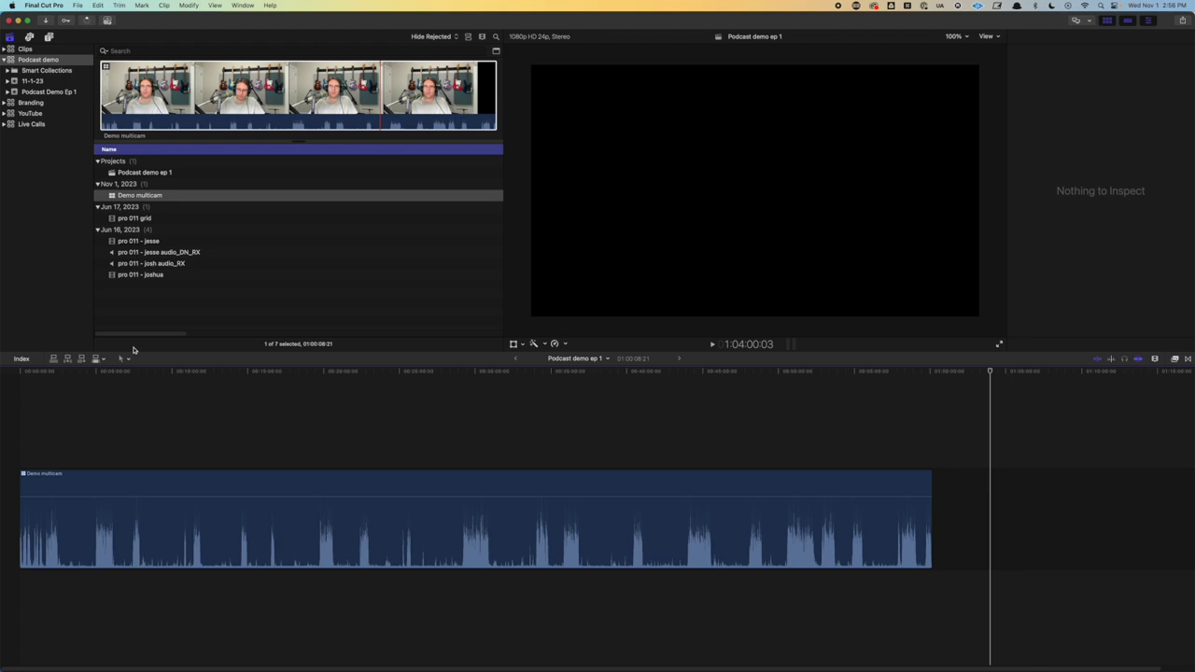
Select the Demo multicam clip and toggle its Dialogue-1 channel 2 on and off in the Audio inspector
click(134, 485)
key(super+4)
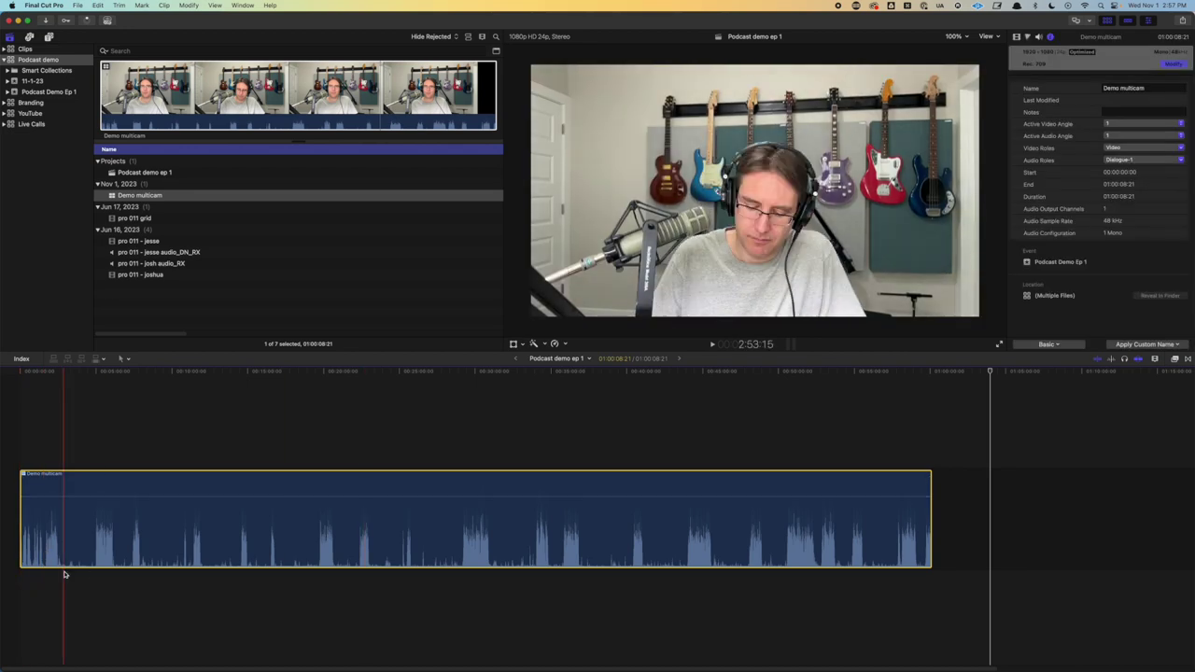
click(53, 574)
click(51, 562)
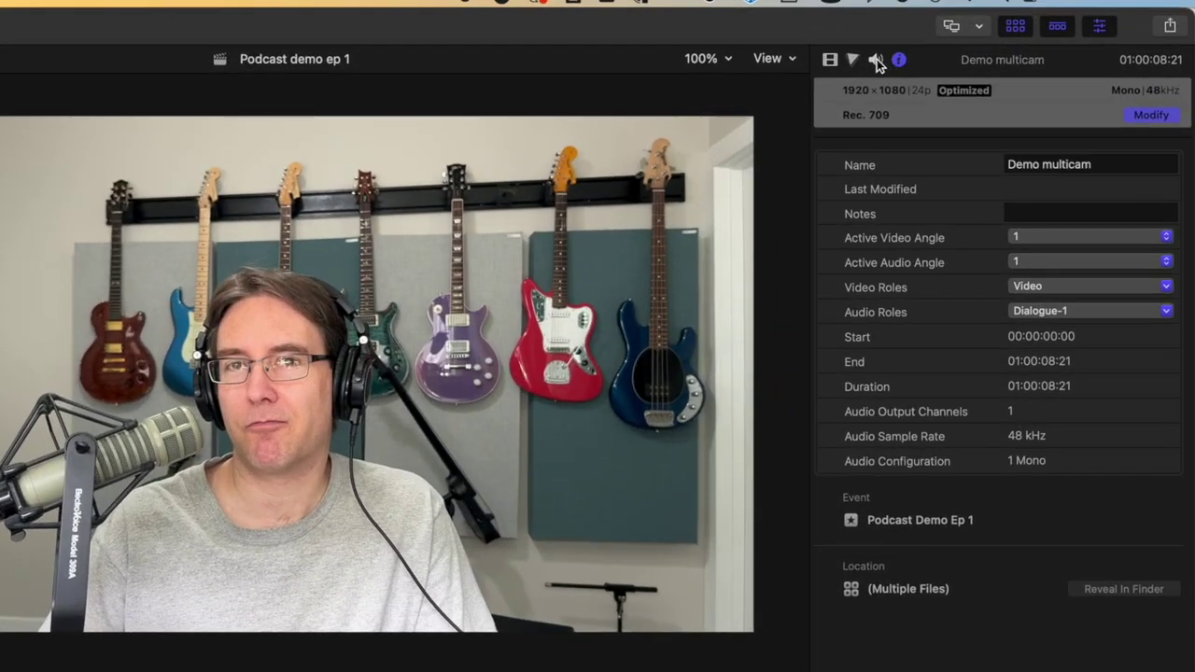
click(875, 61)
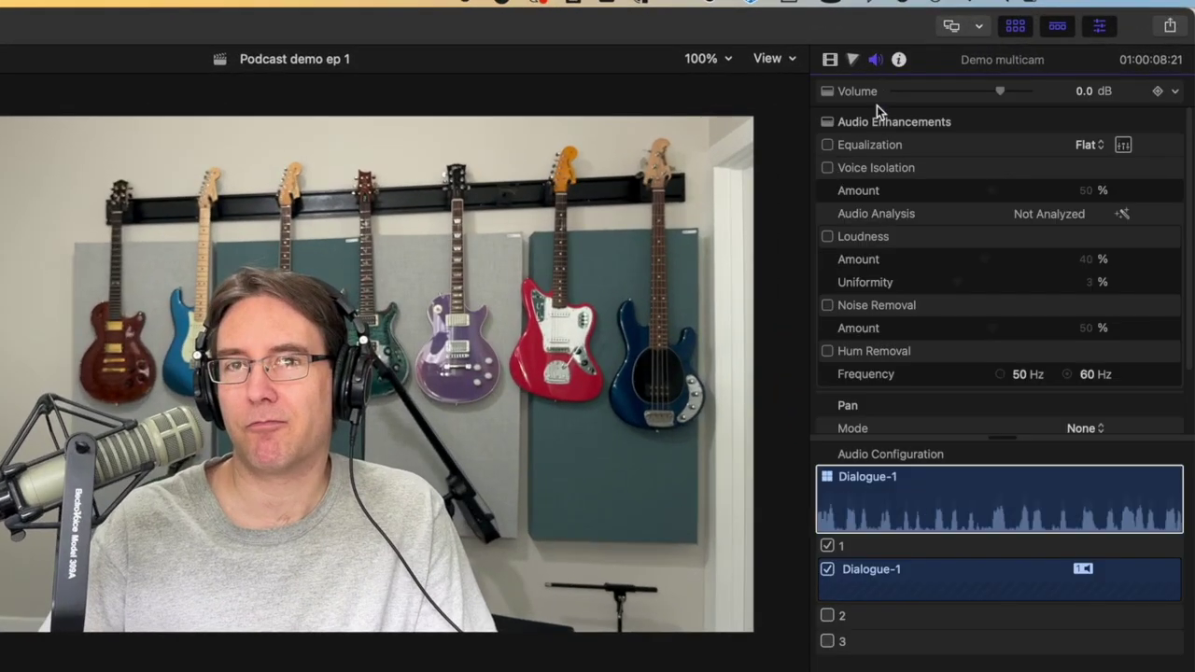
click(842, 509)
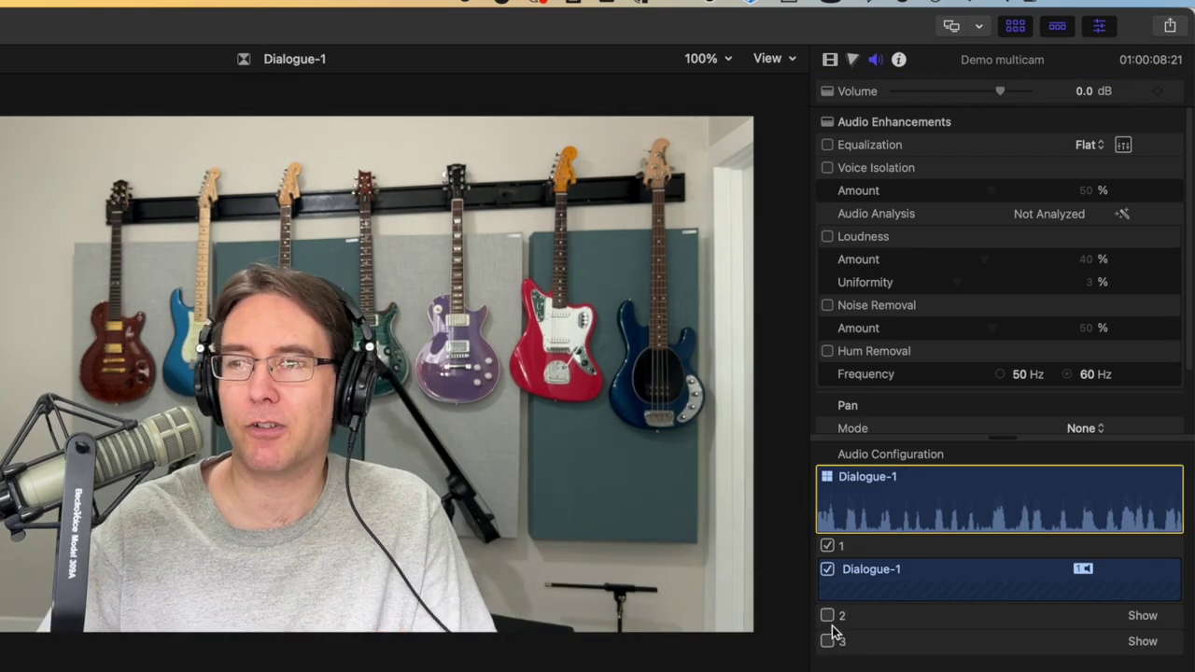
click(827, 616)
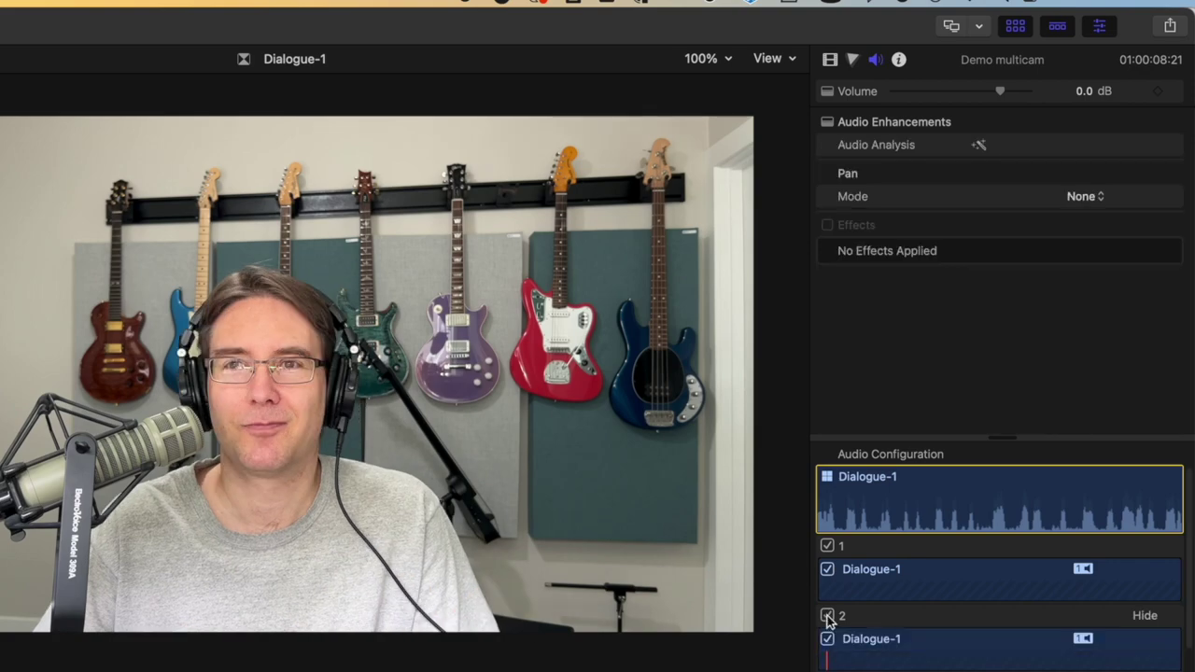
click(827, 616)
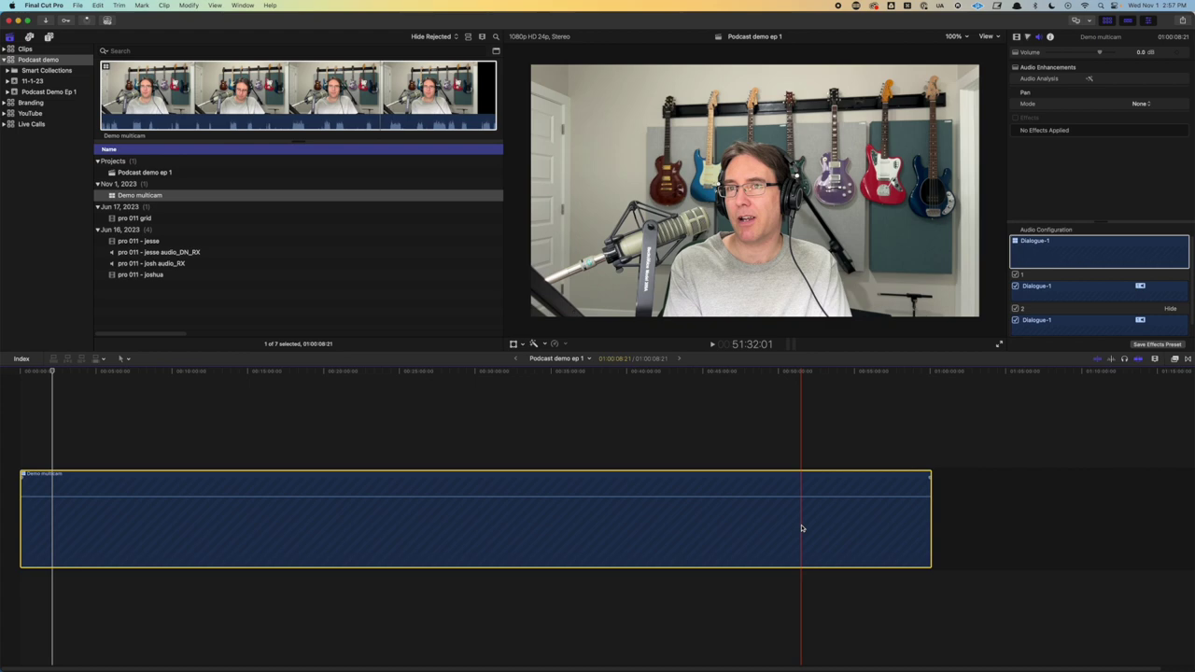
Place the jesse audio_DN_RX clip beneath the multicam clip at its start
click(138, 241)
click(138, 253)
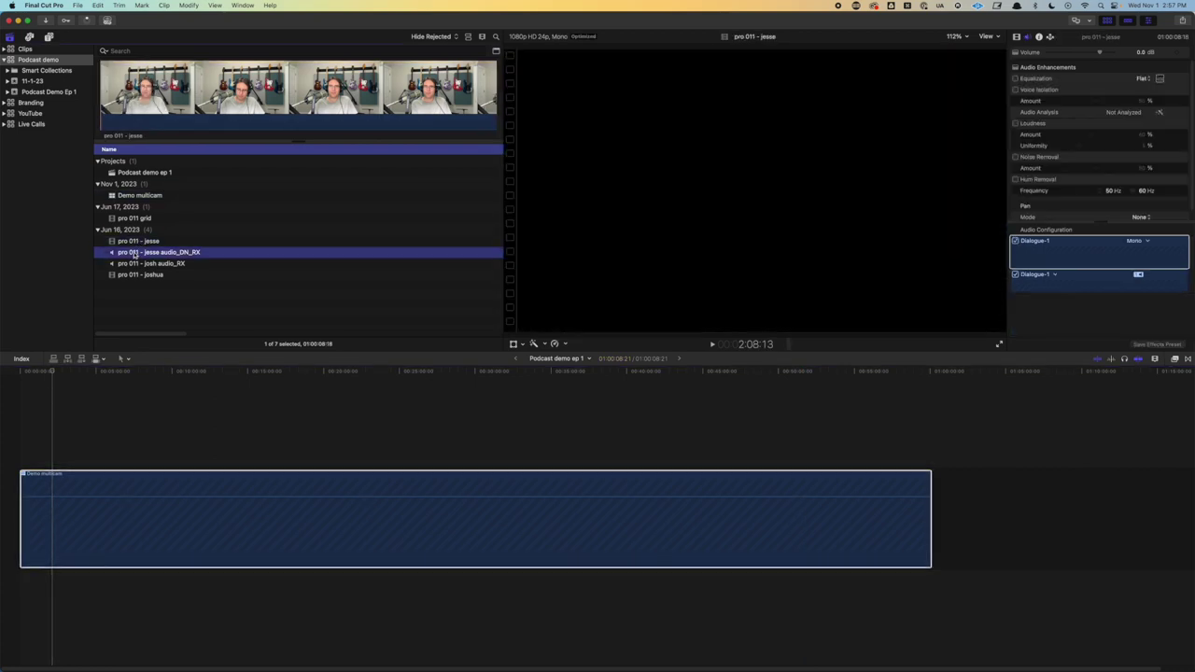
shift+click(154, 264)
click(127, 257)
drag(126, 257, 354, 597)
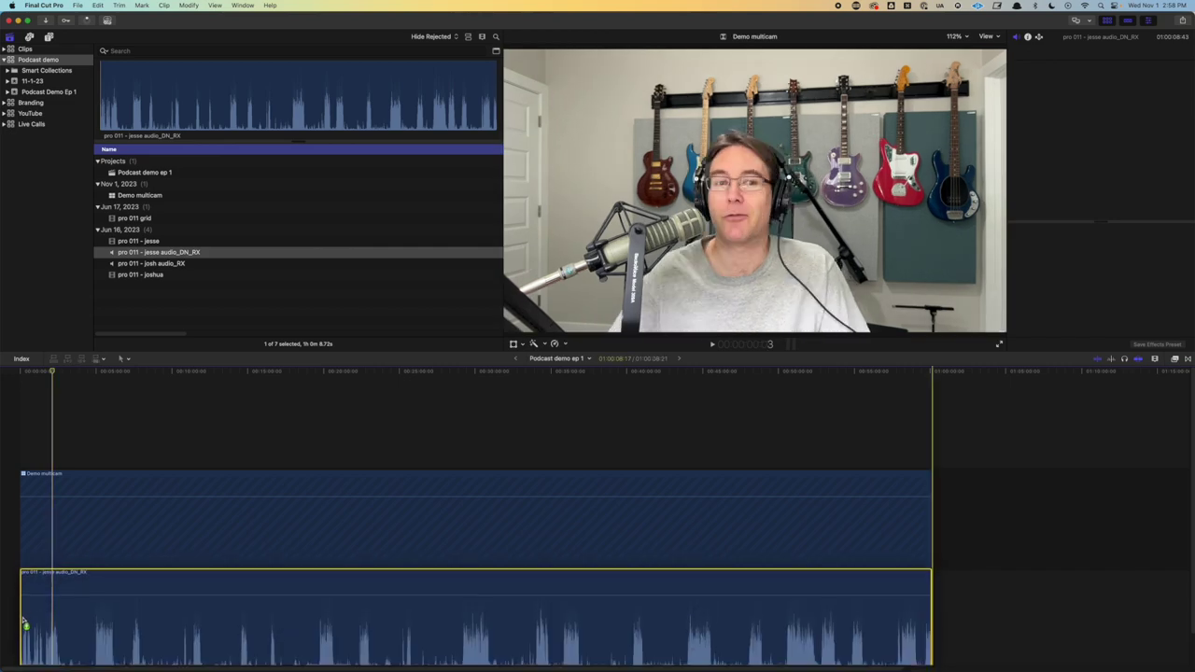
Place josh audio_RX below the jesse clip and reselect Demo multicam
click(140, 263)
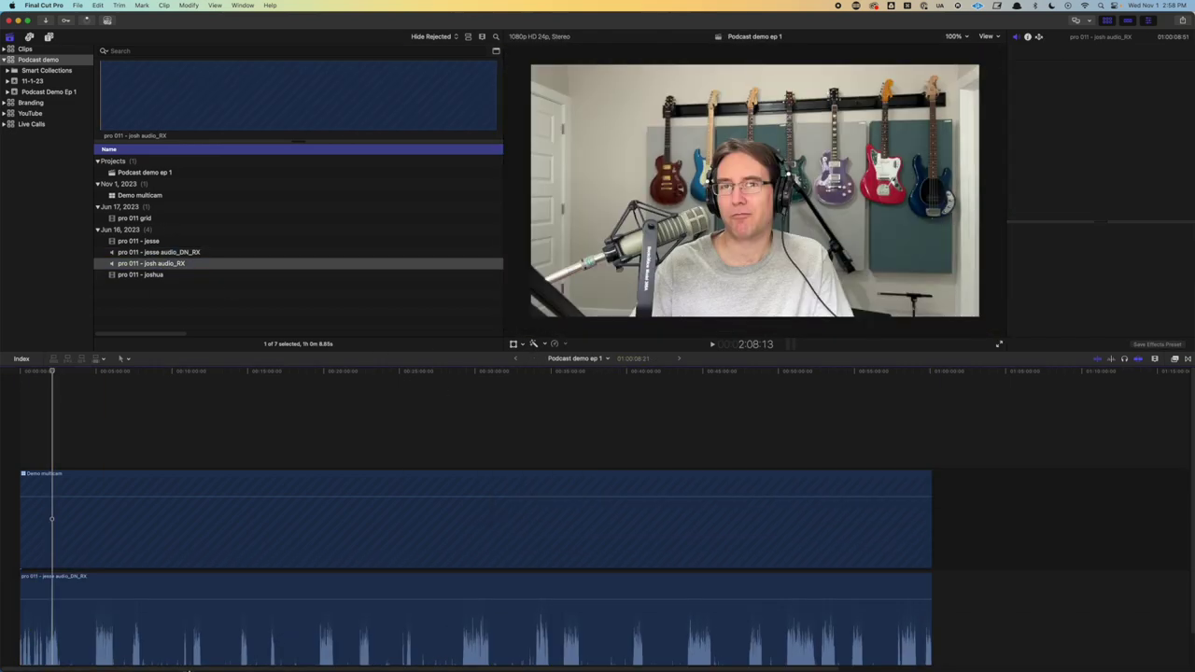
drag(140, 263, 11, 652)
click(83, 445)
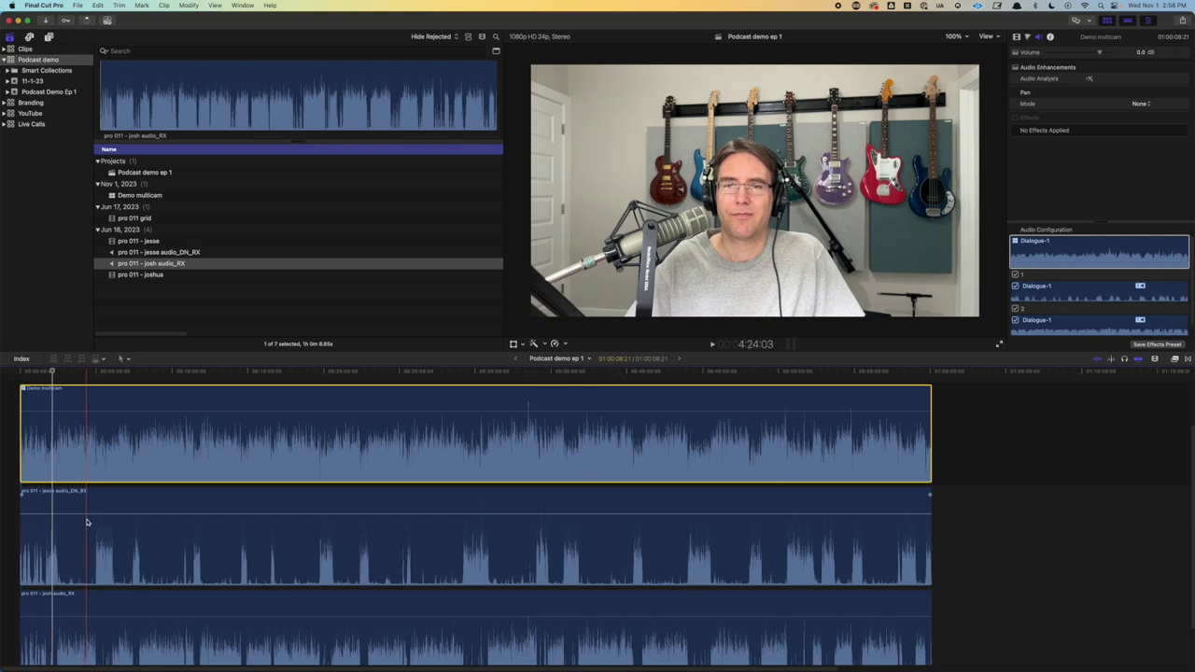
drag(106, 511, 107, 512)
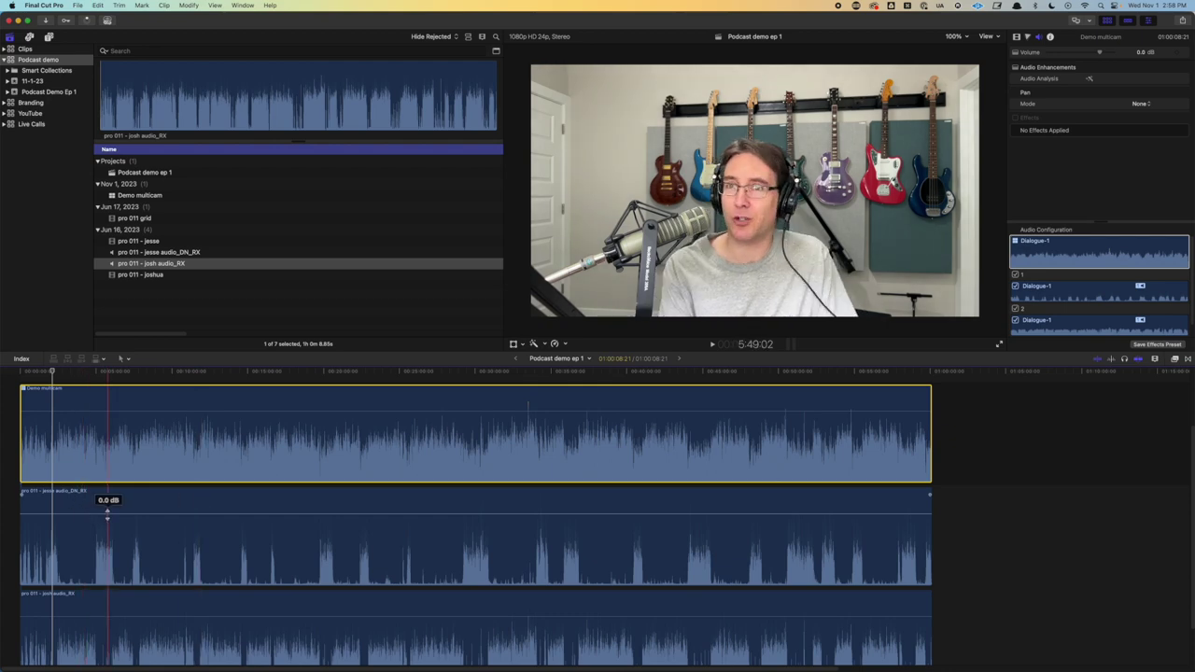
key(super+equal)
key(super+equal)
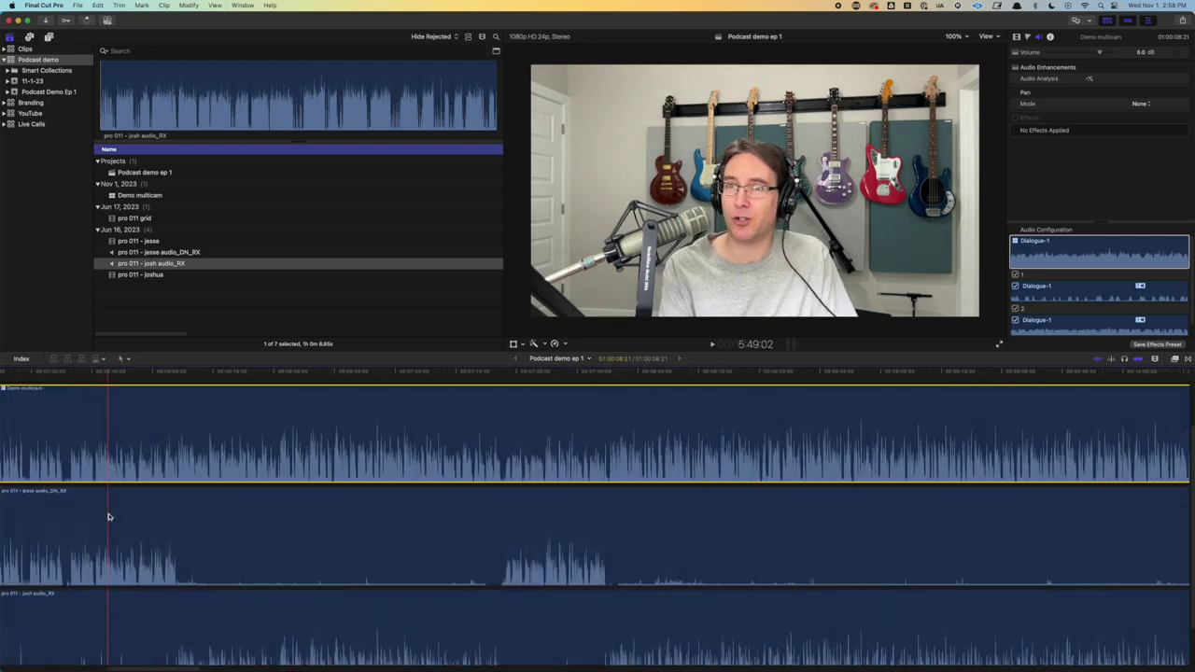
scroll(108, 516, left, 3)
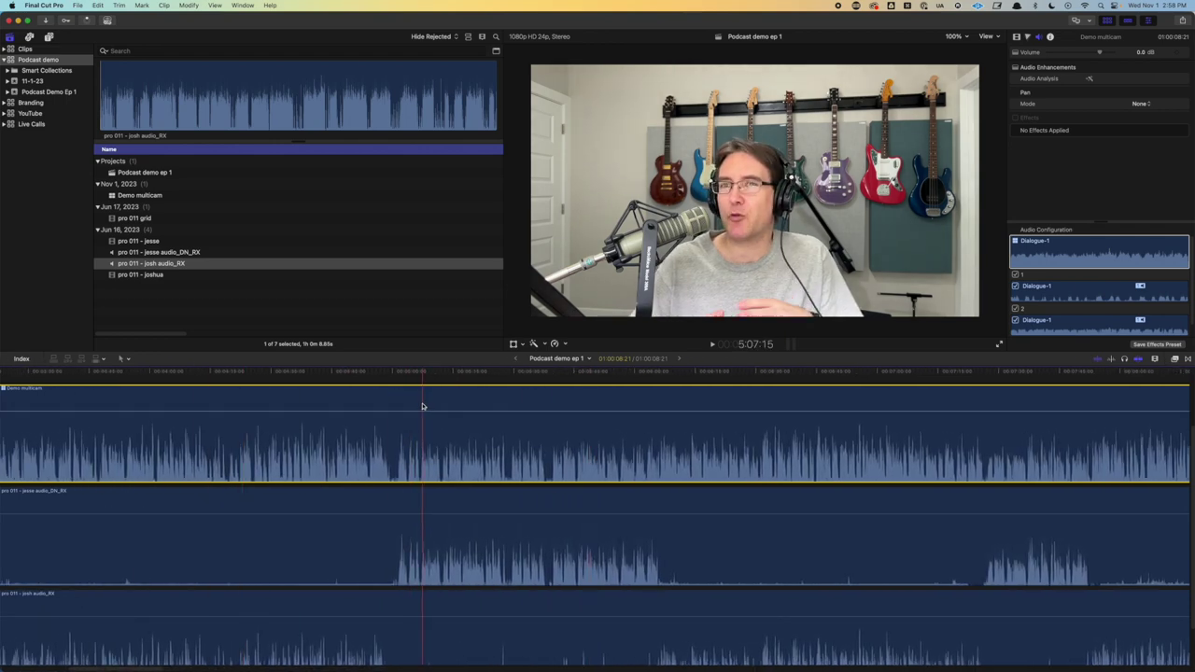
key(space)
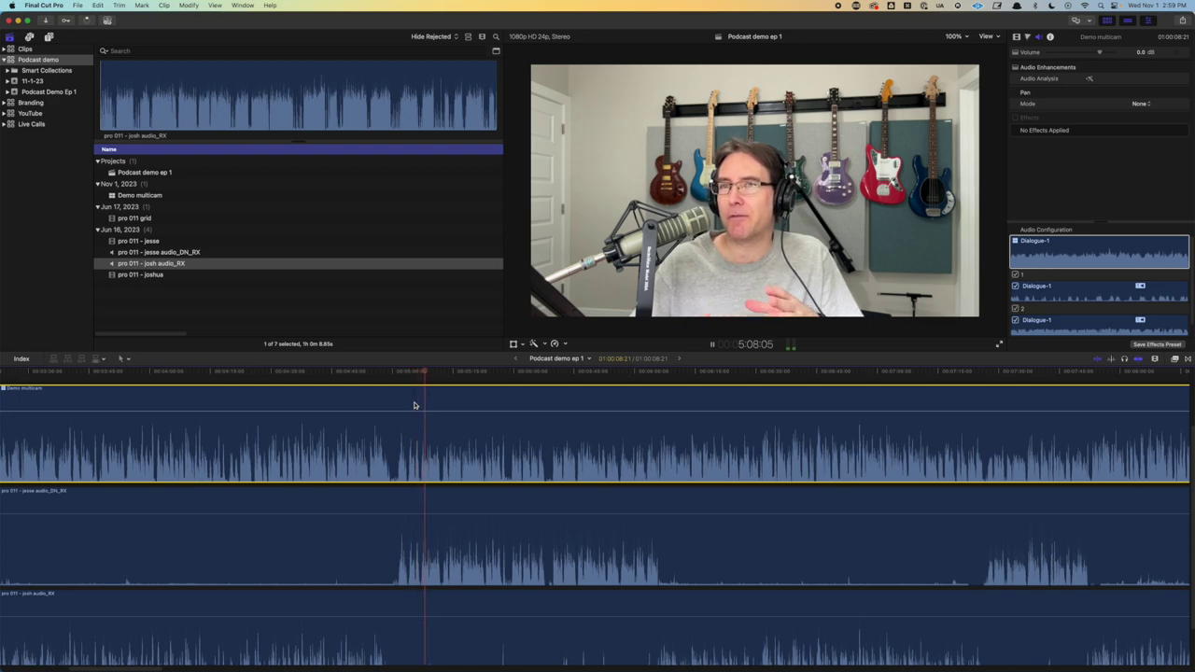
key(space)
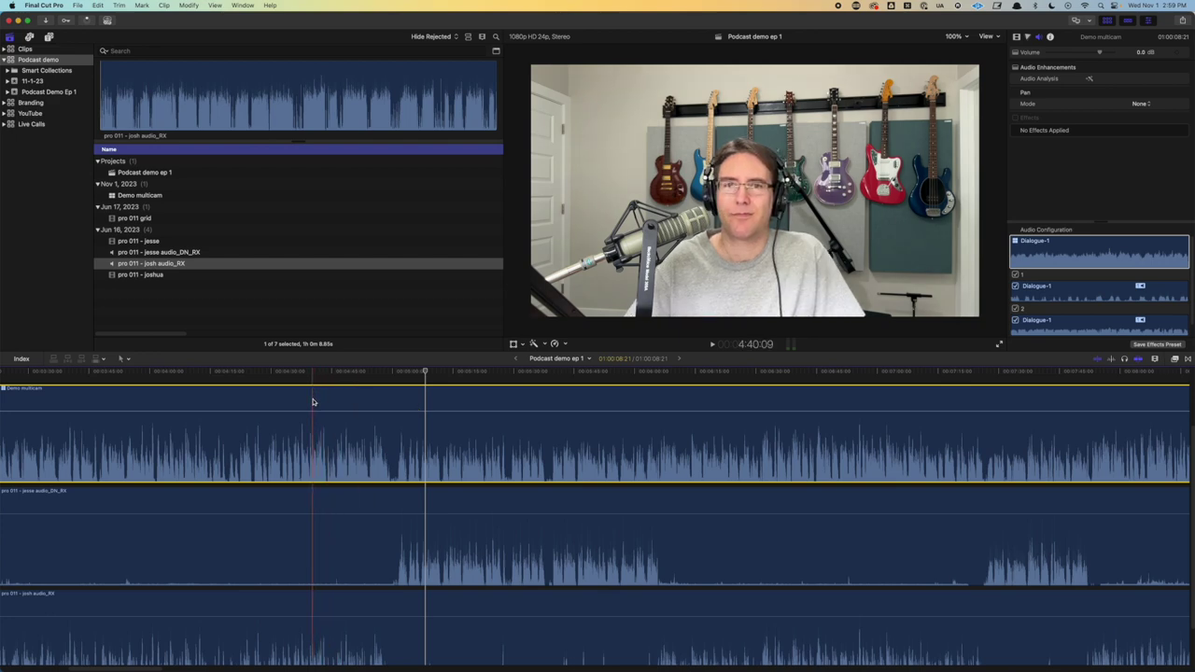
key(space)
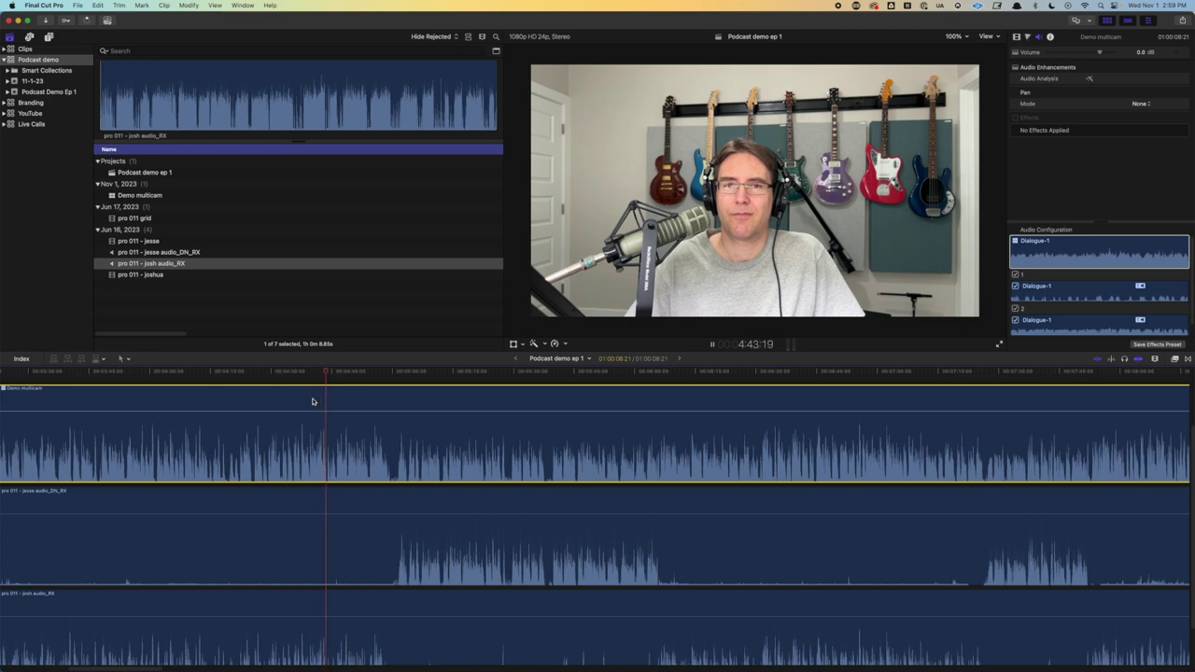
key(space)
scroll(240, 435, left, 5)
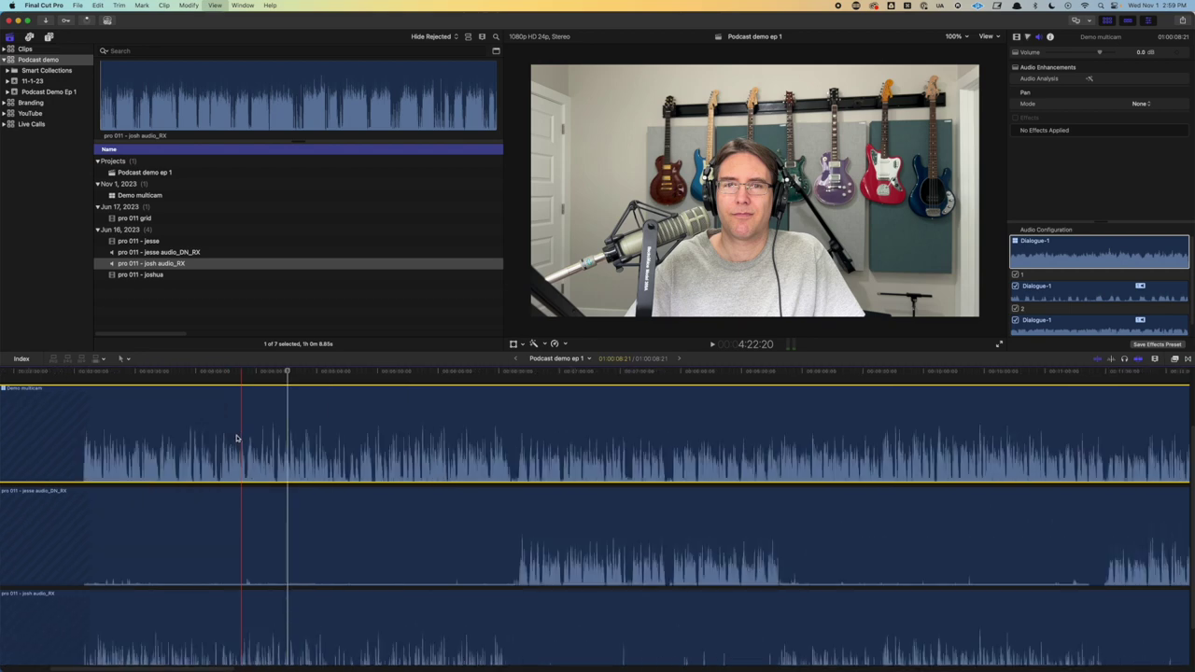
scroll(236, 438, up, 2)
click(98, 505)
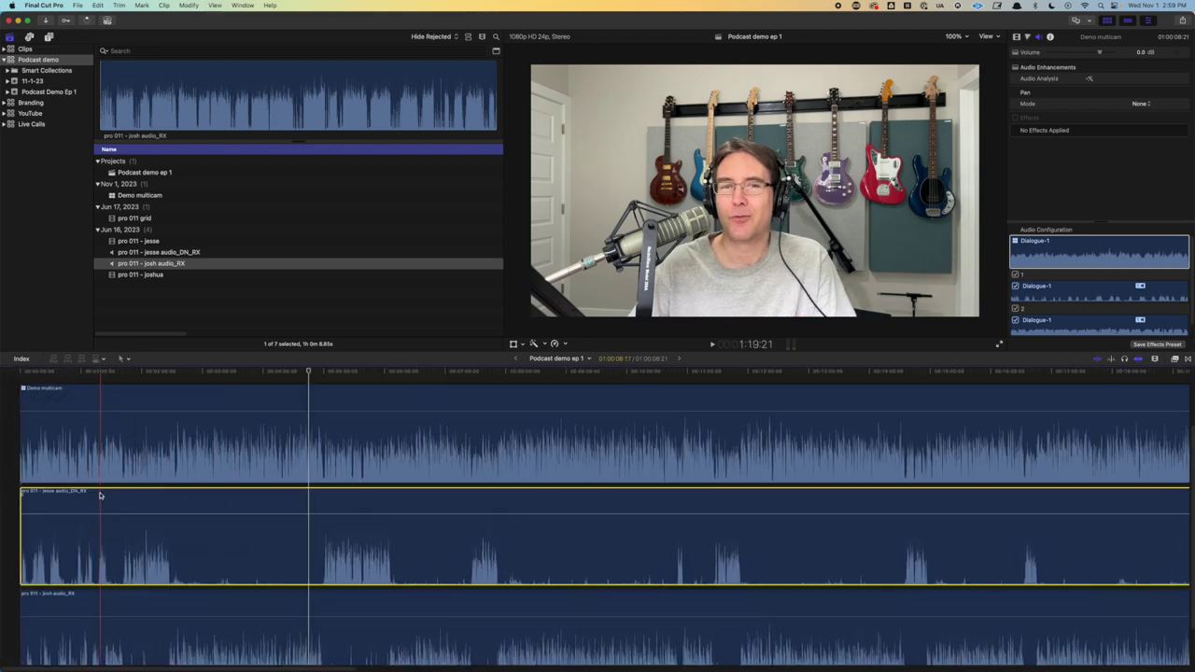
Zoom in near the clip starts, nudge the jesse audio clip earlier into sync, and play to check
click(373, 439)
scroll(376, 609, up, 3)
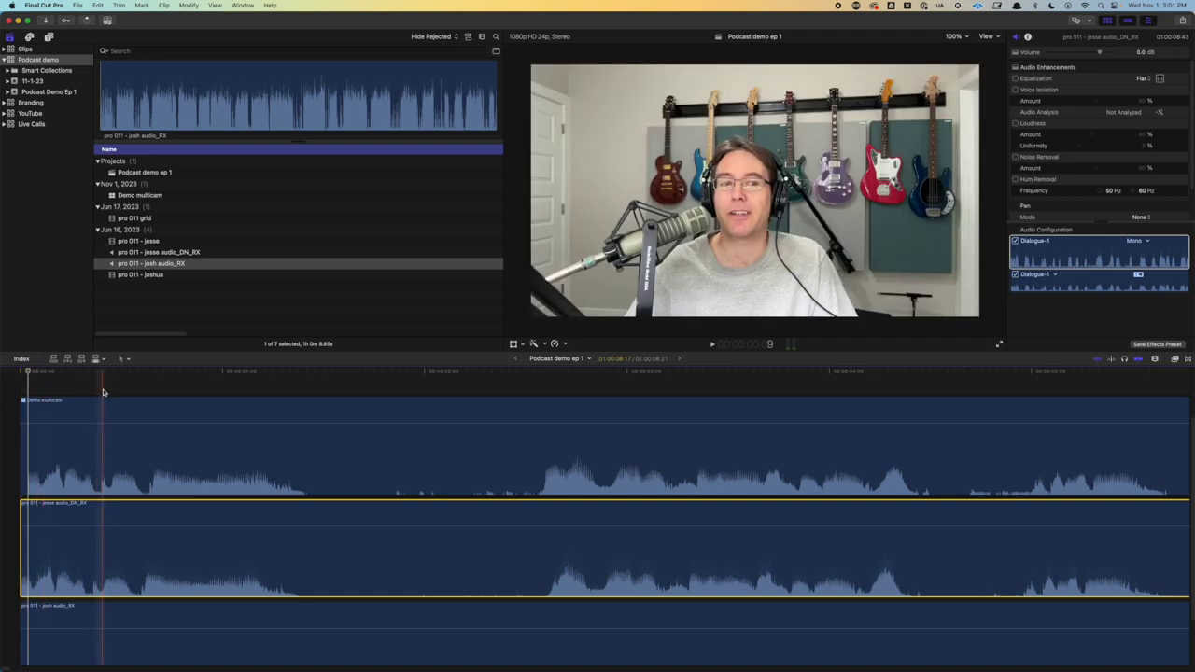
click(103, 481)
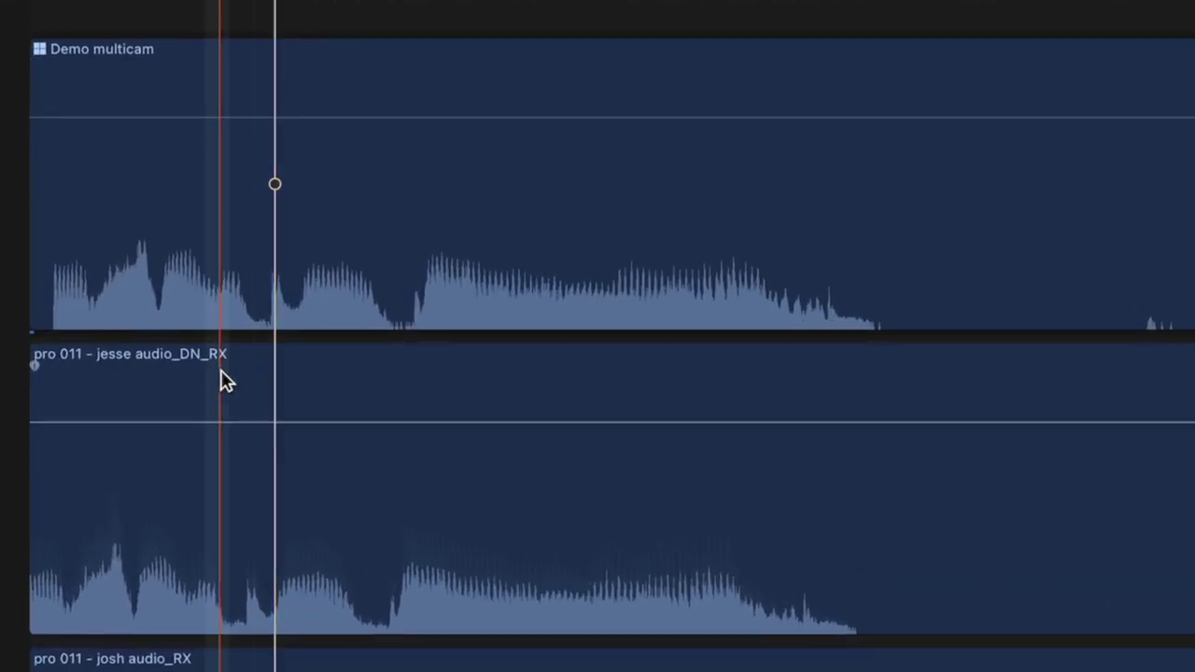
drag(179, 387, 217, 386)
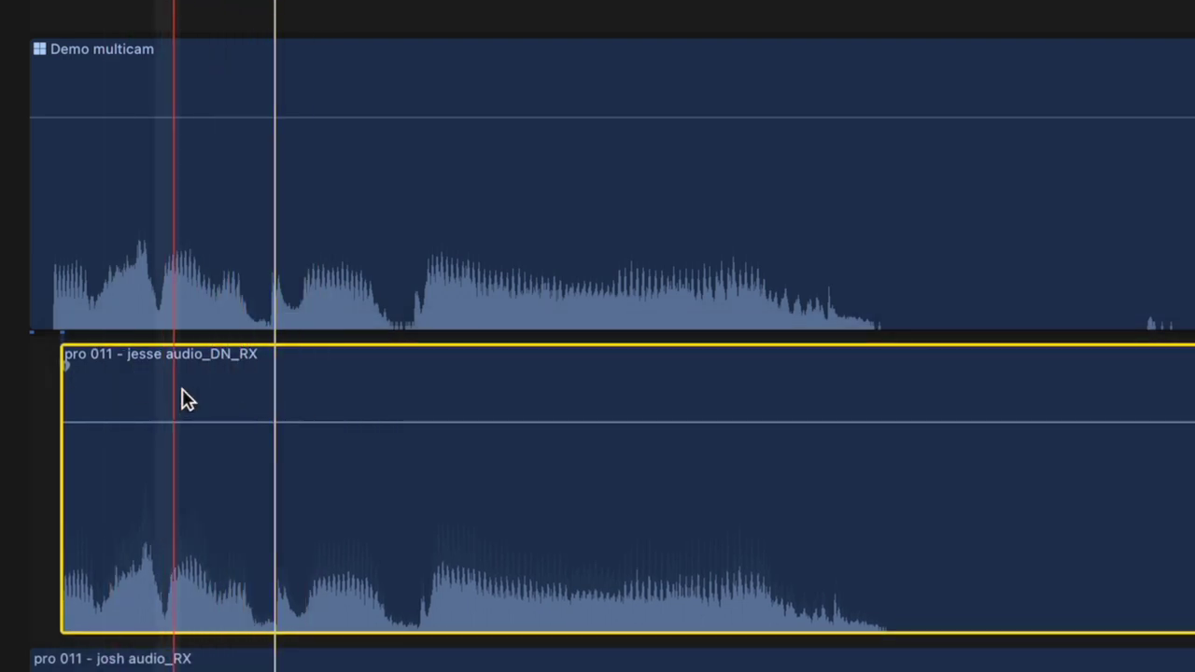
key(super+equal)
key(super+equal)
key(super+equal)
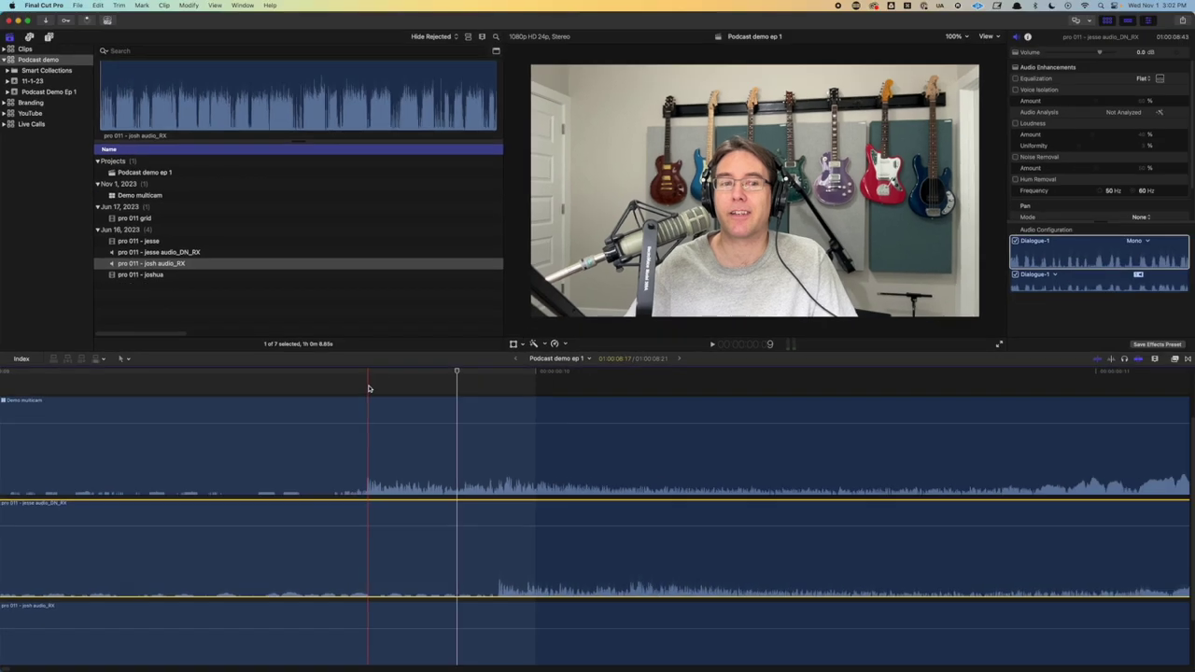
click(369, 389)
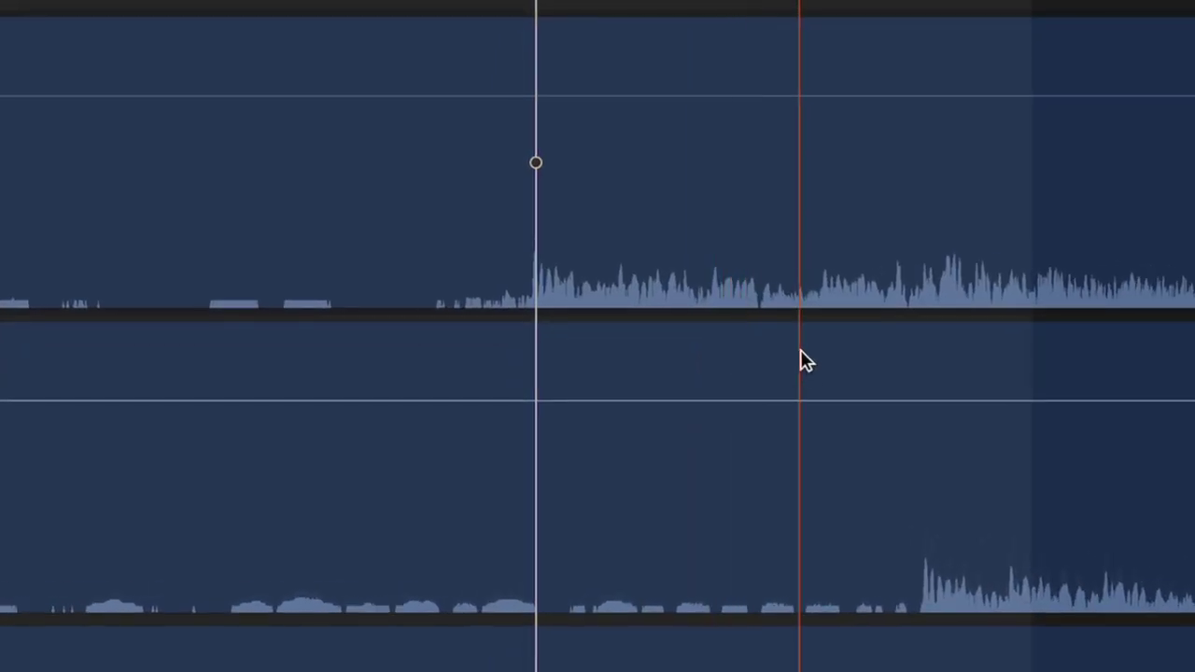
drag(801, 363, 417, 355)
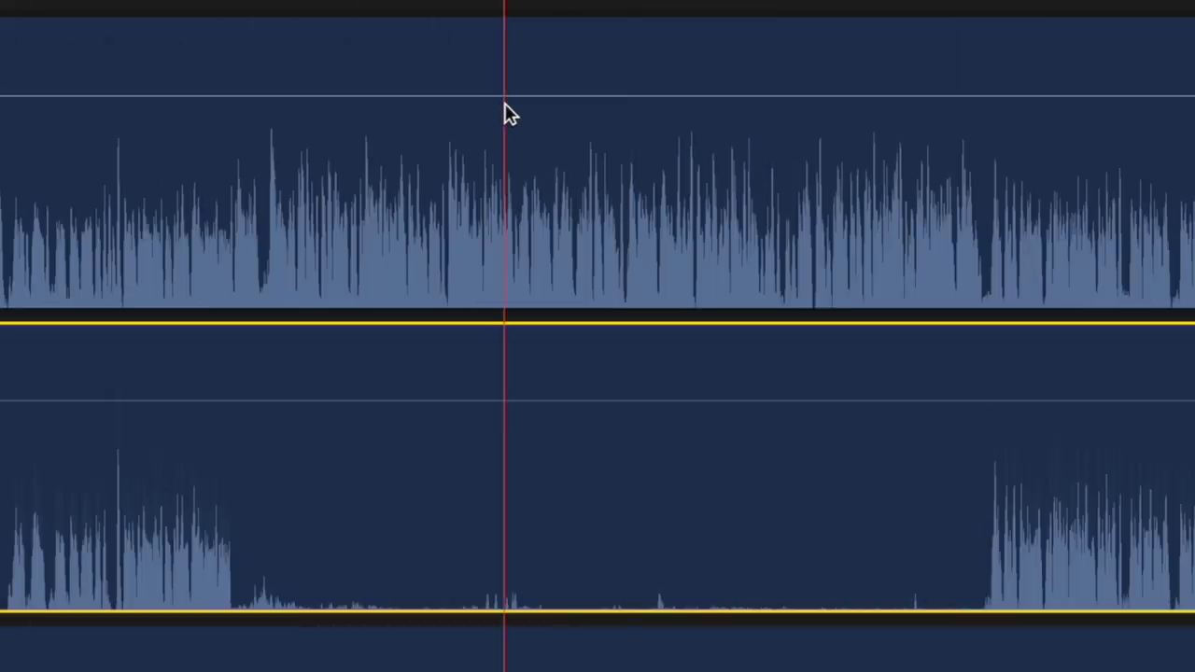
drag(507, 112, 93, 119)
click(43, 69)
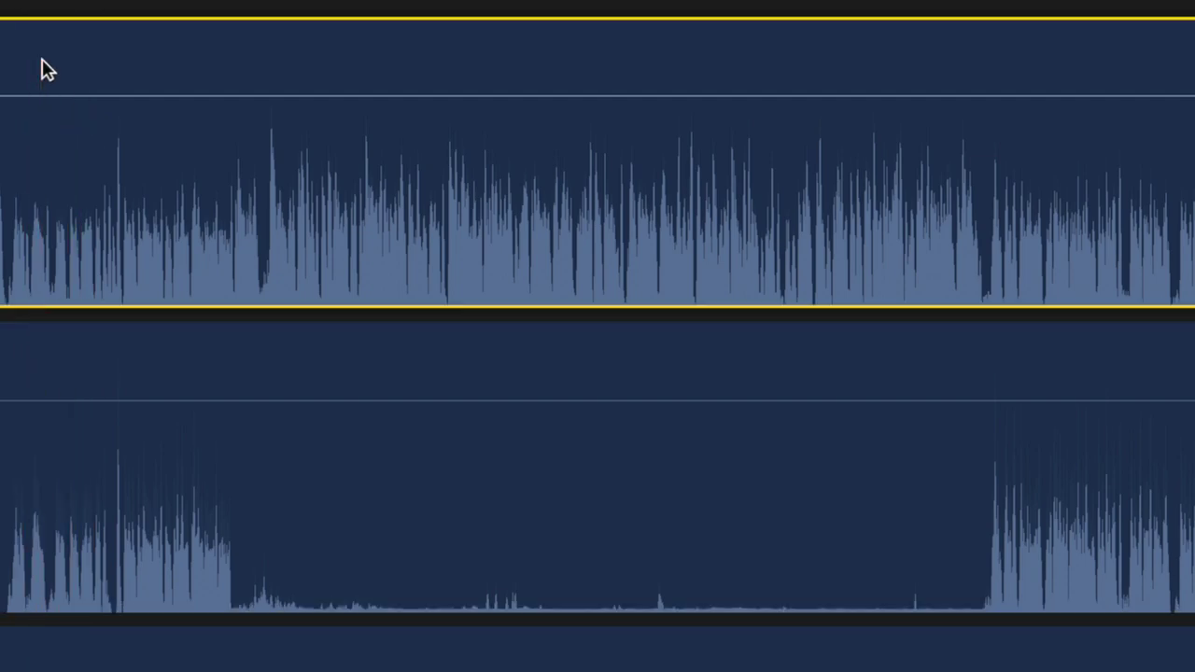
key(space)
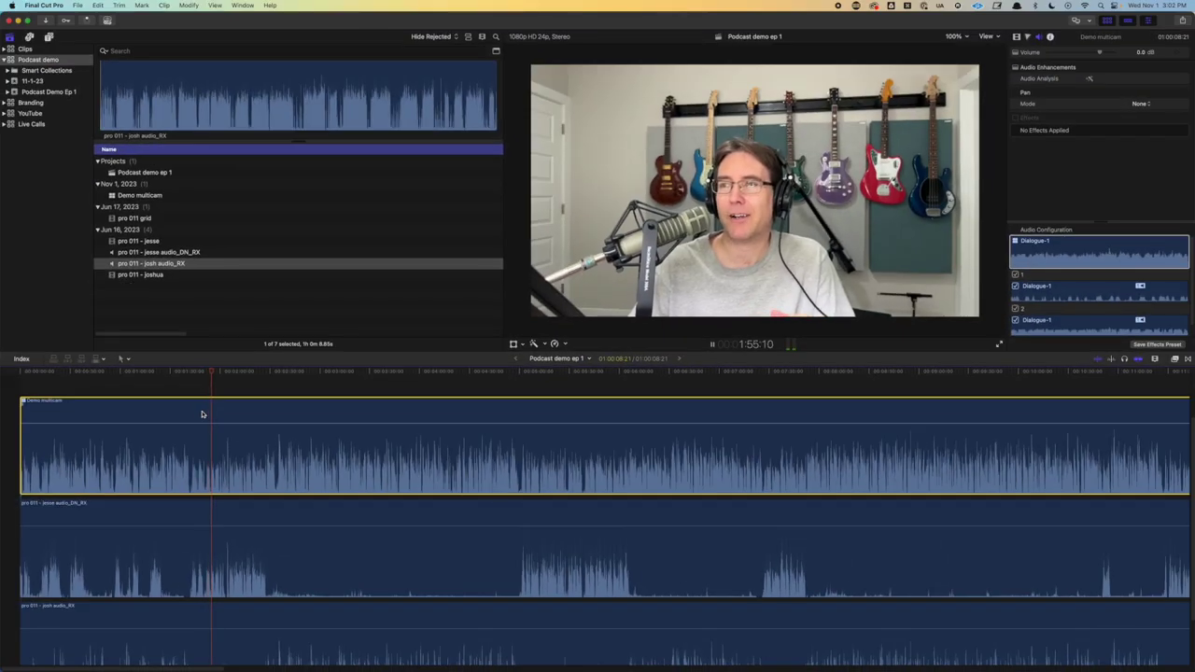
Uncheck both Dialogue-1 channels of the multicam clip, then play a later section to listen
key(space)
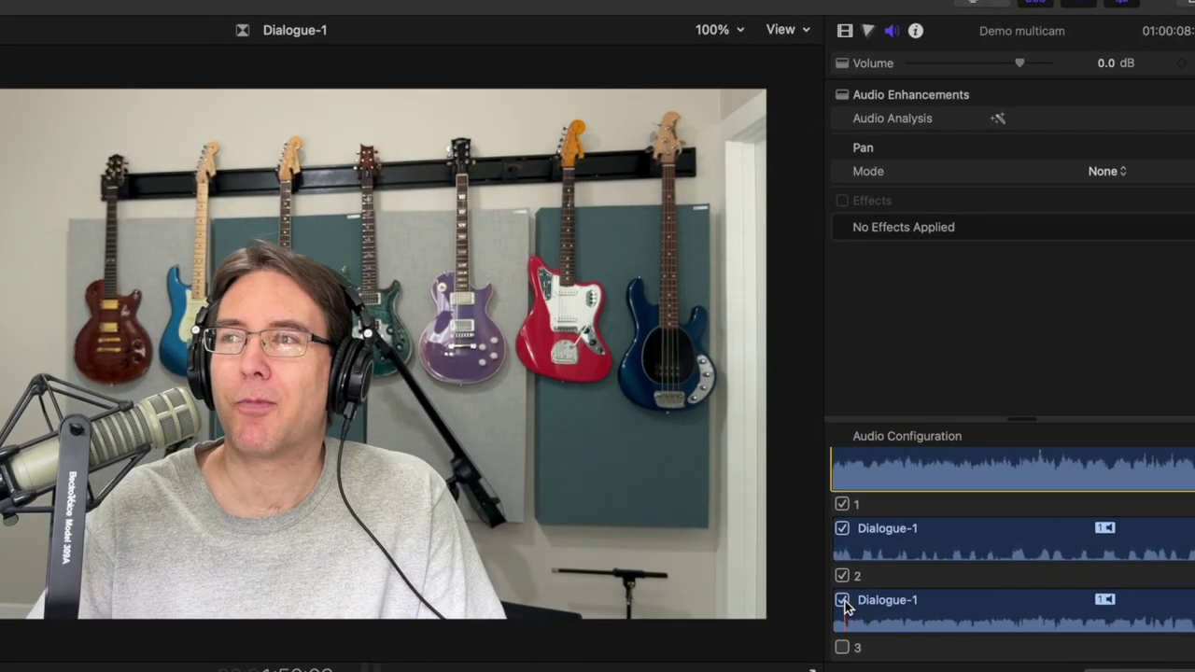
click(843, 600)
click(843, 529)
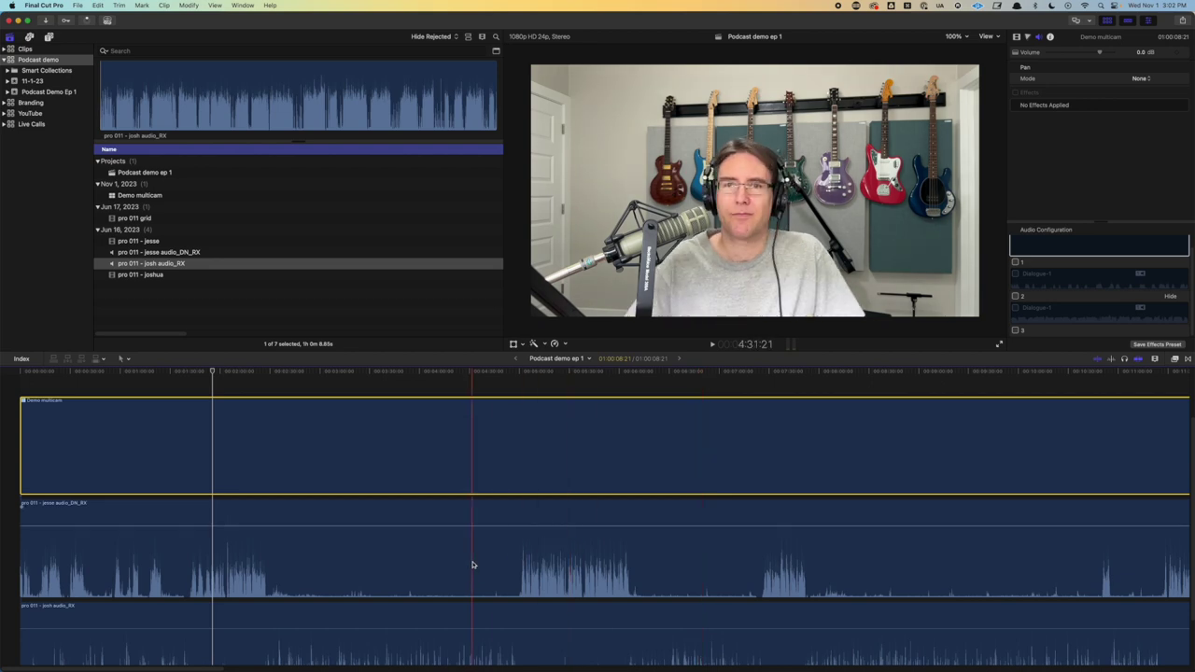
scroll(323, 538, down, 3)
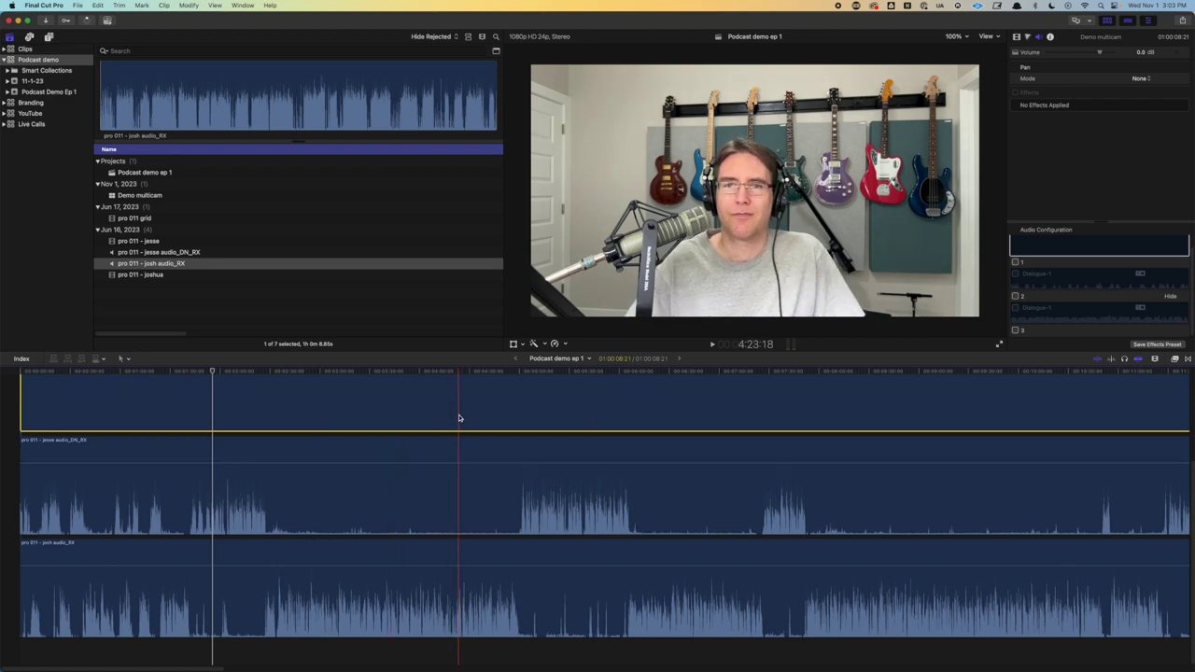
click(457, 417)
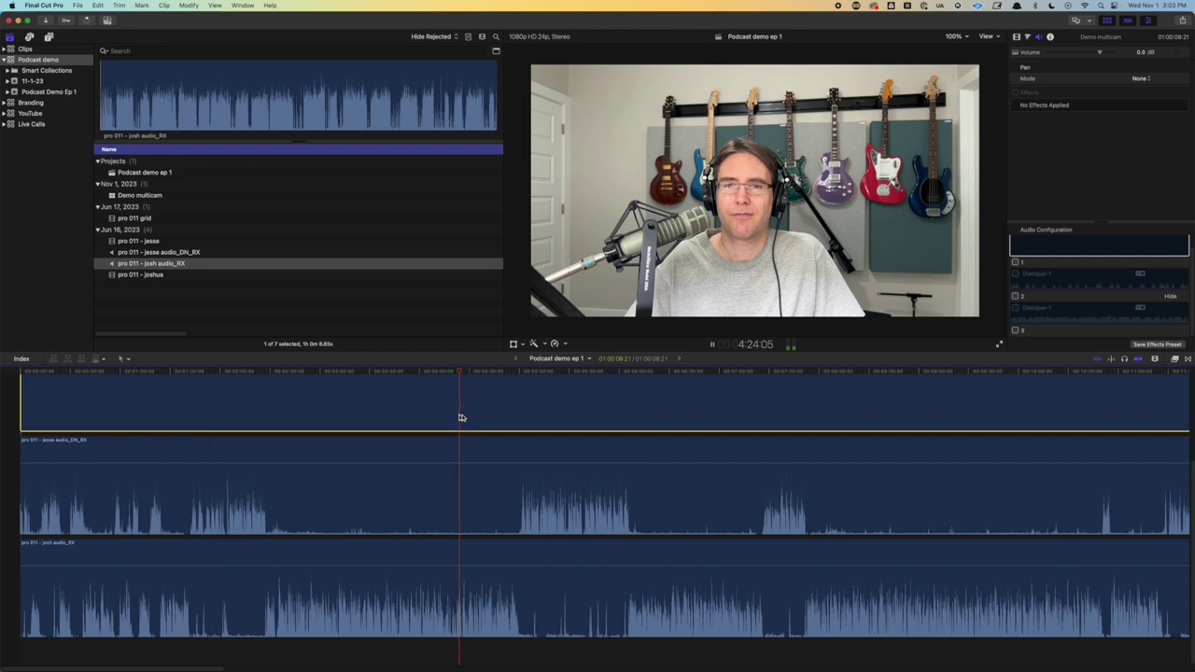
key(space)
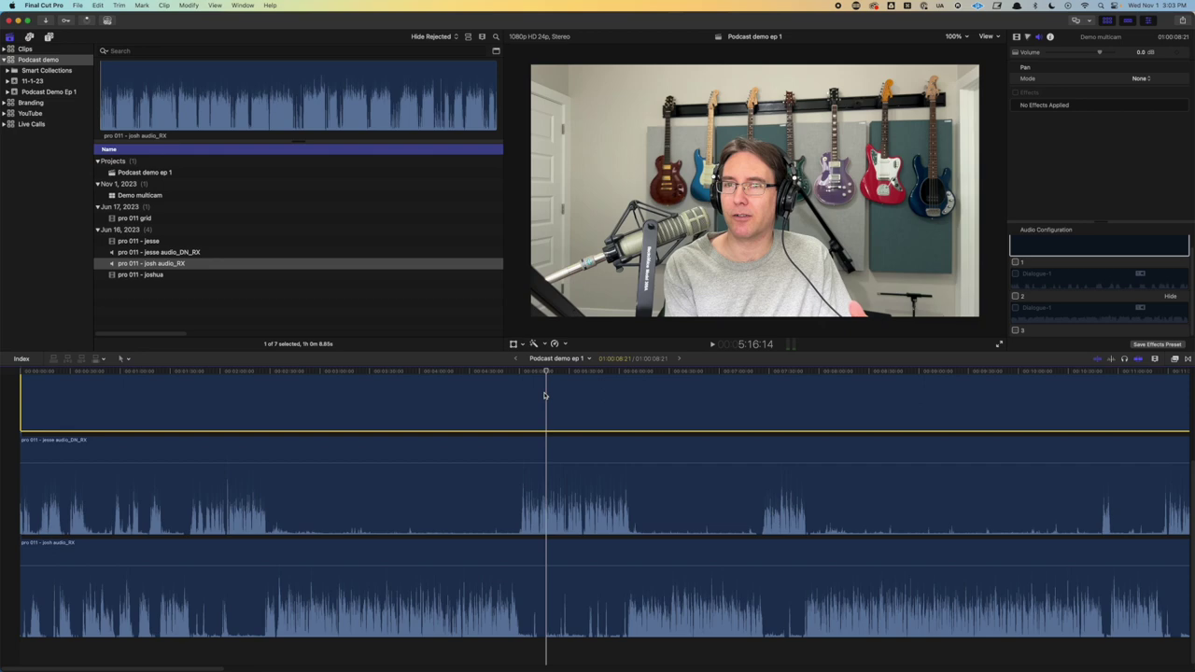
Enable Loudness (40% amount, 3% uniformity) on the jesse and josh audio clips
click(526, 450)
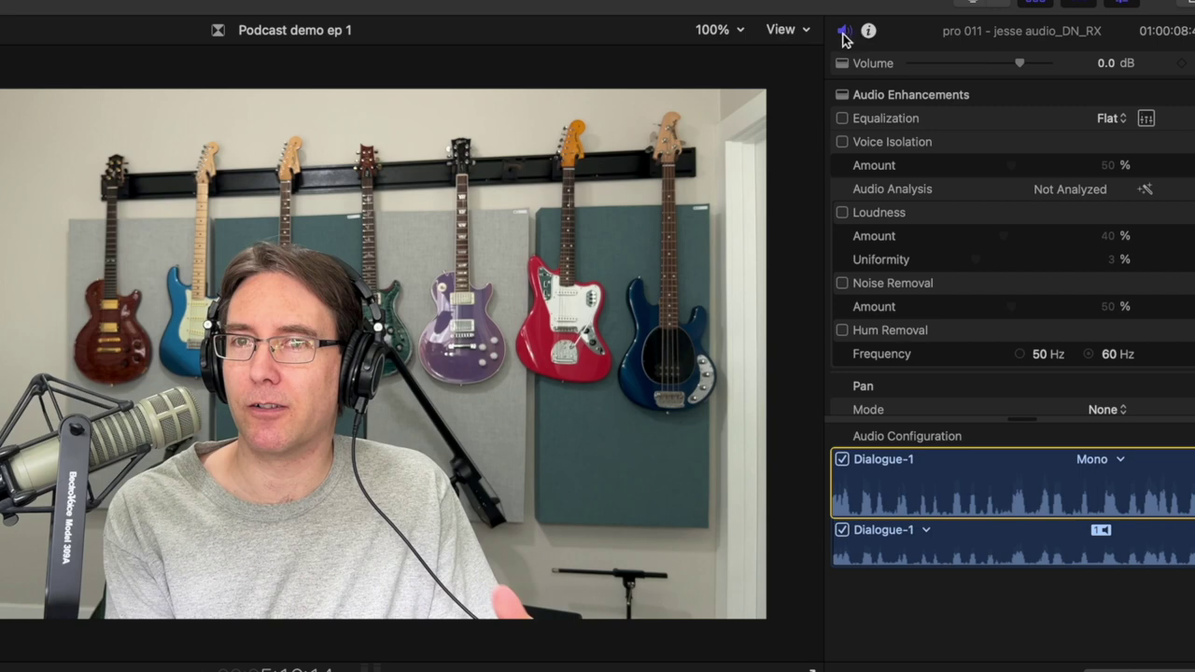
click(844, 213)
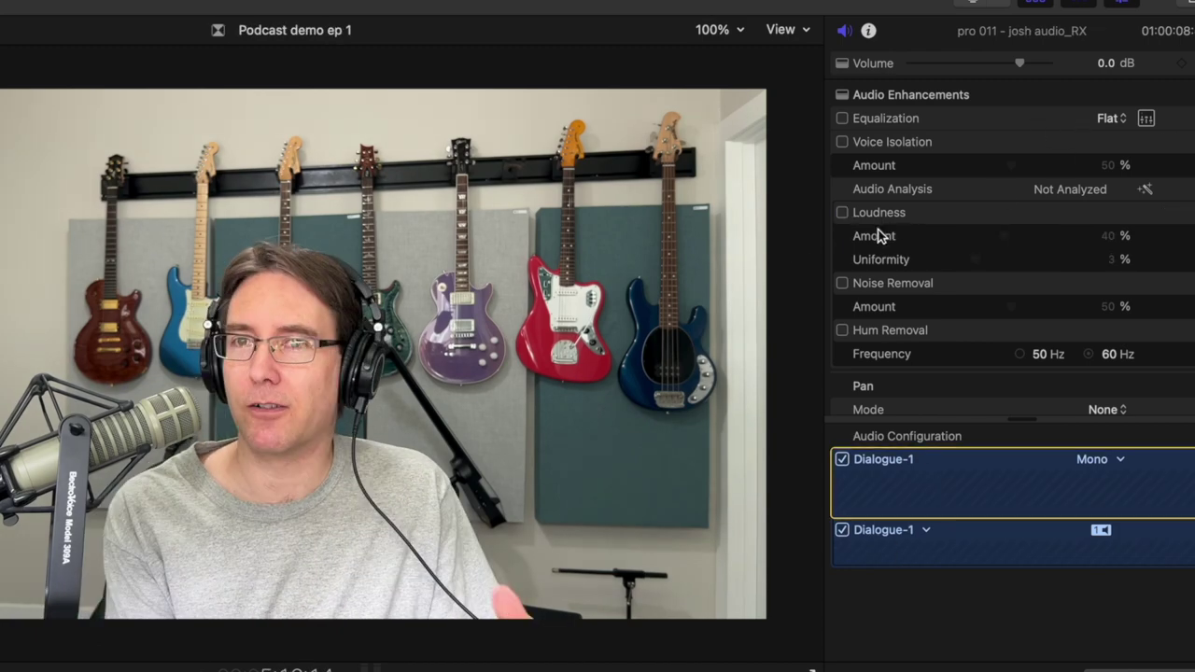
click(843, 213)
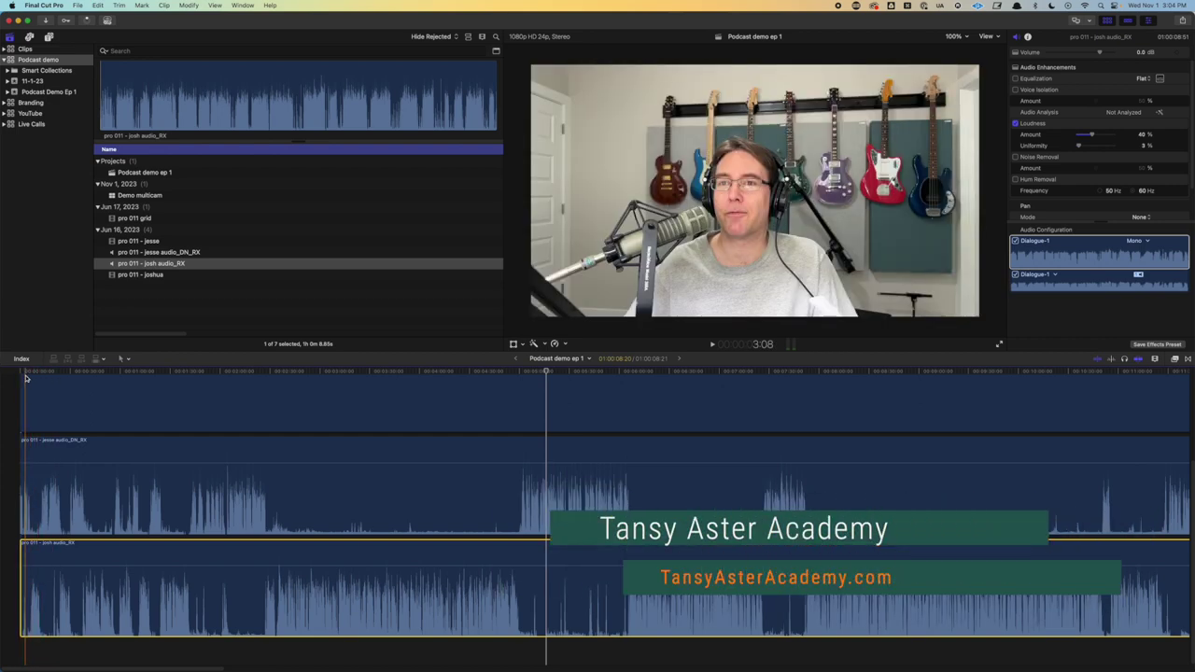
Blade both speaker audio clips where talking begins and delete the opening piece, closing the gap
key(Home)
key(space)
key(super+equal)
key(super+equal)
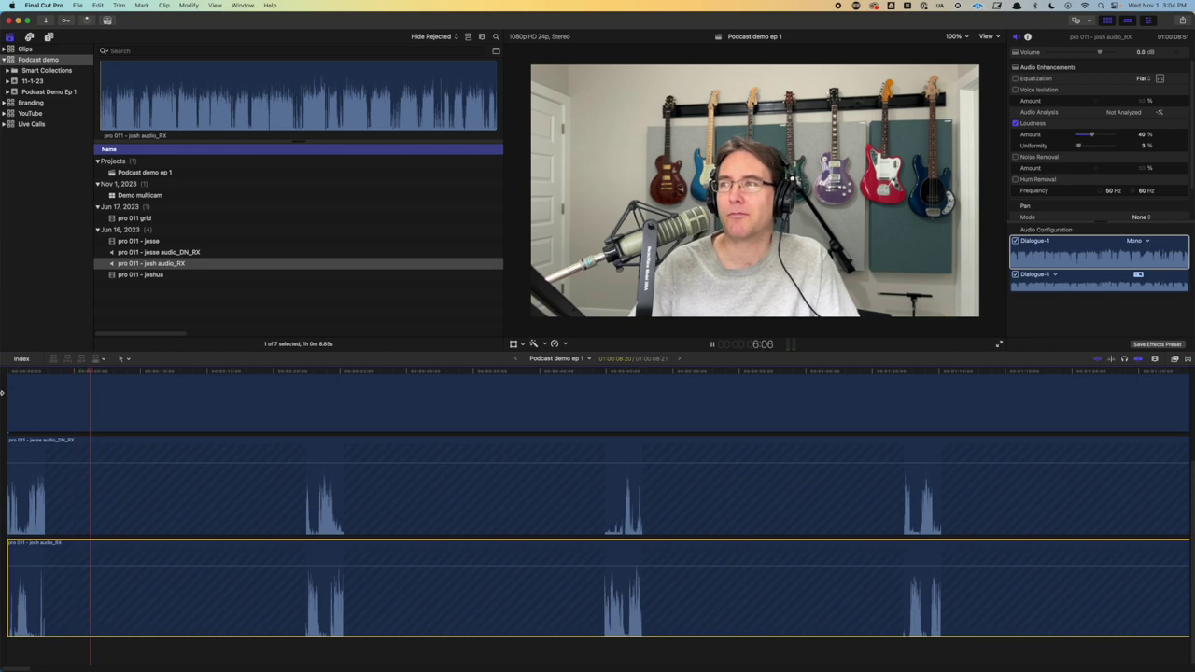
key(space)
click(179, 374)
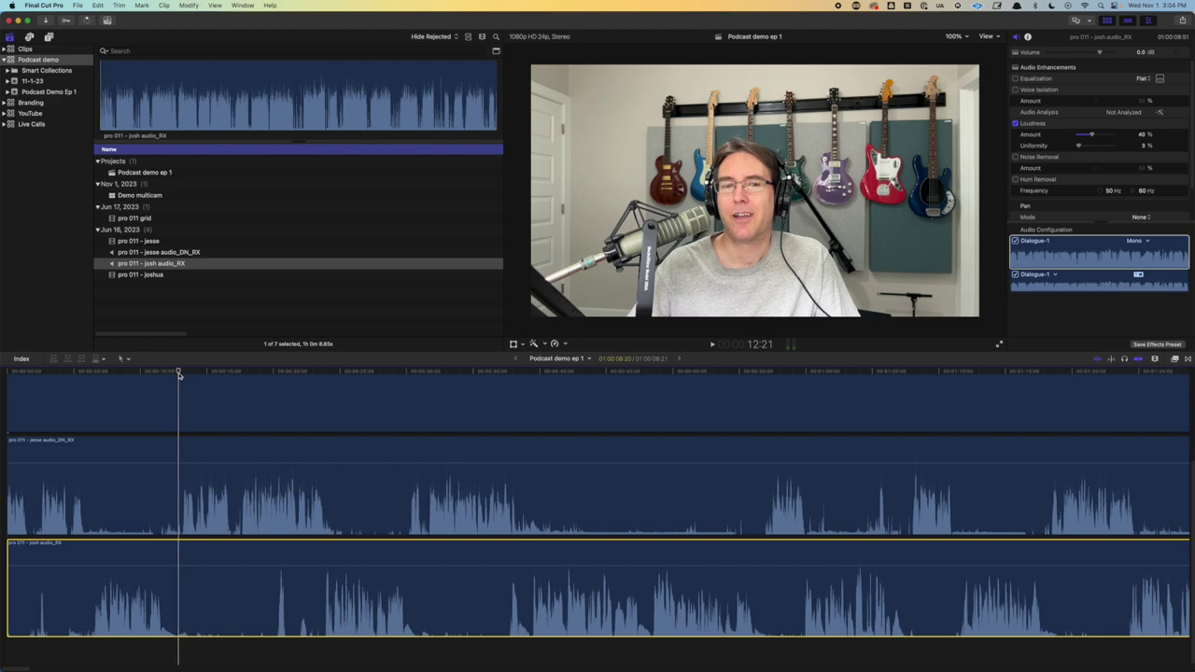
key(super+shift+b)
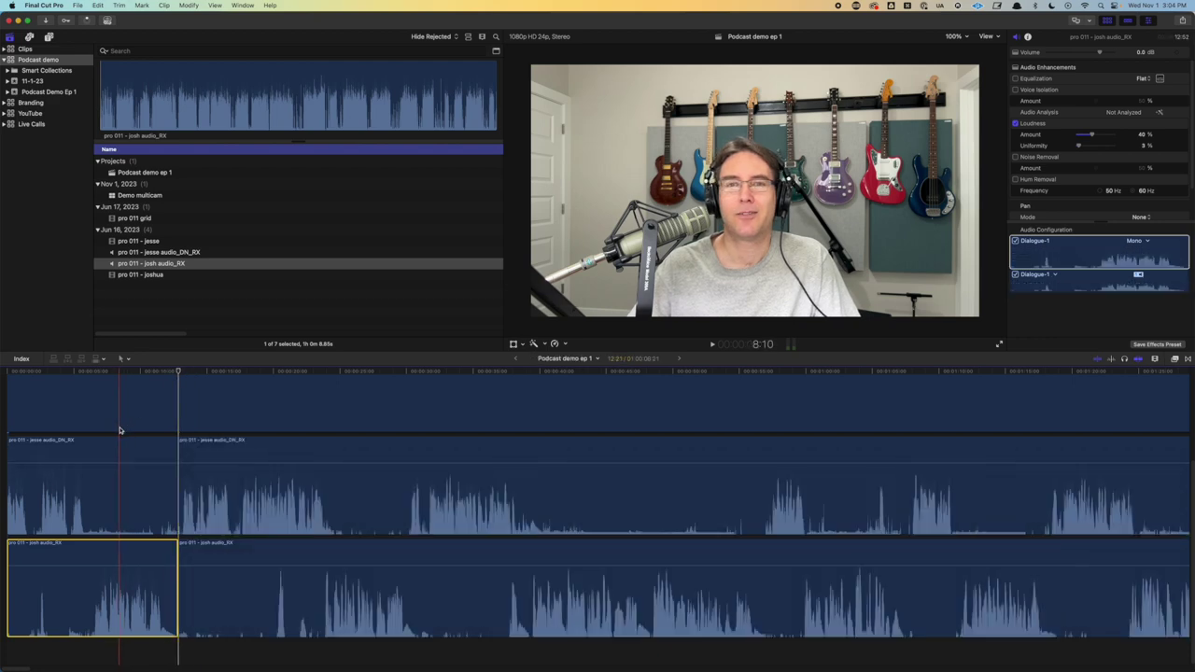
click(119, 428)
key(Delete)
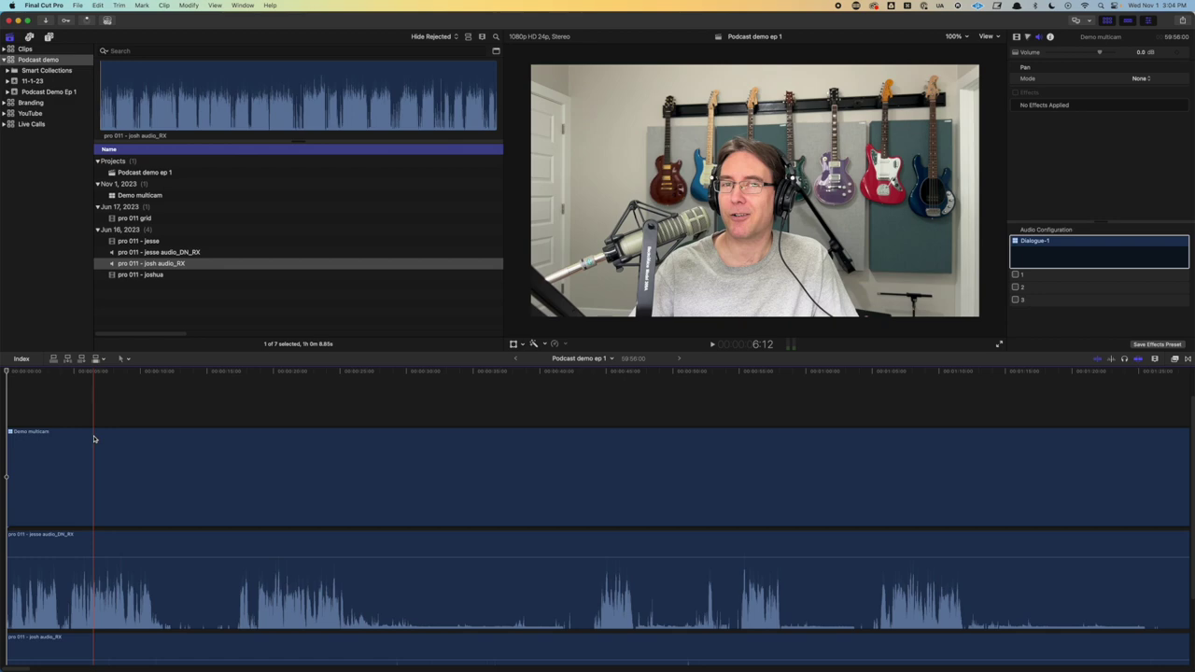
click(76, 6)
mouse_move(57, 7)
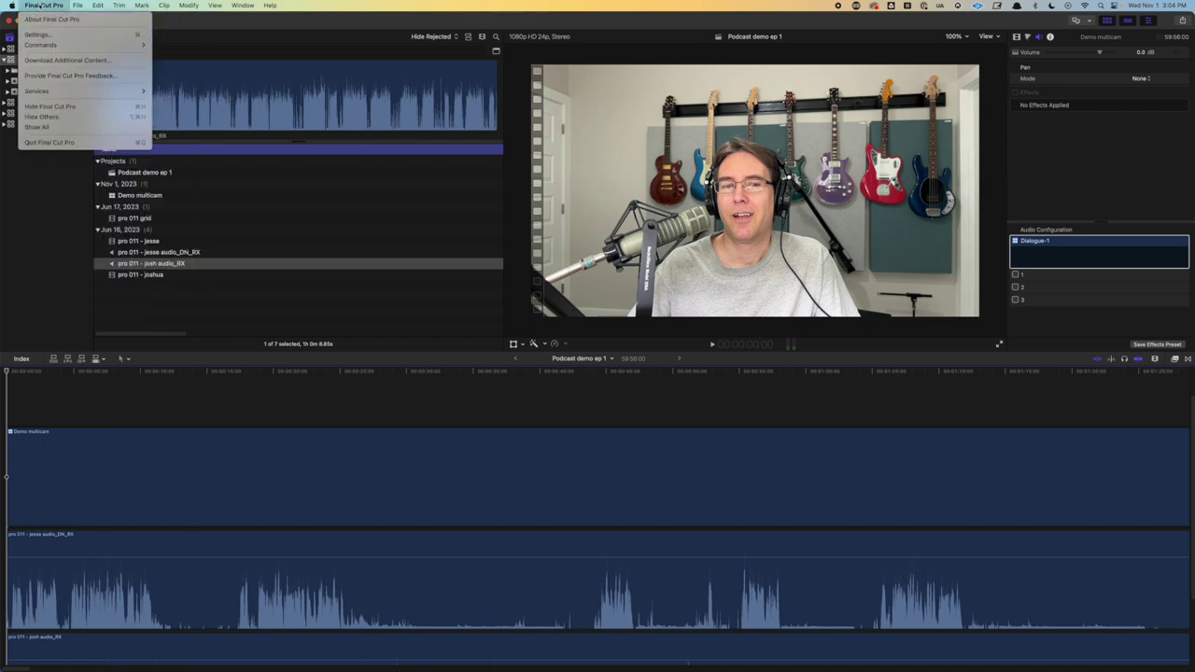
mouse_move(41, 46)
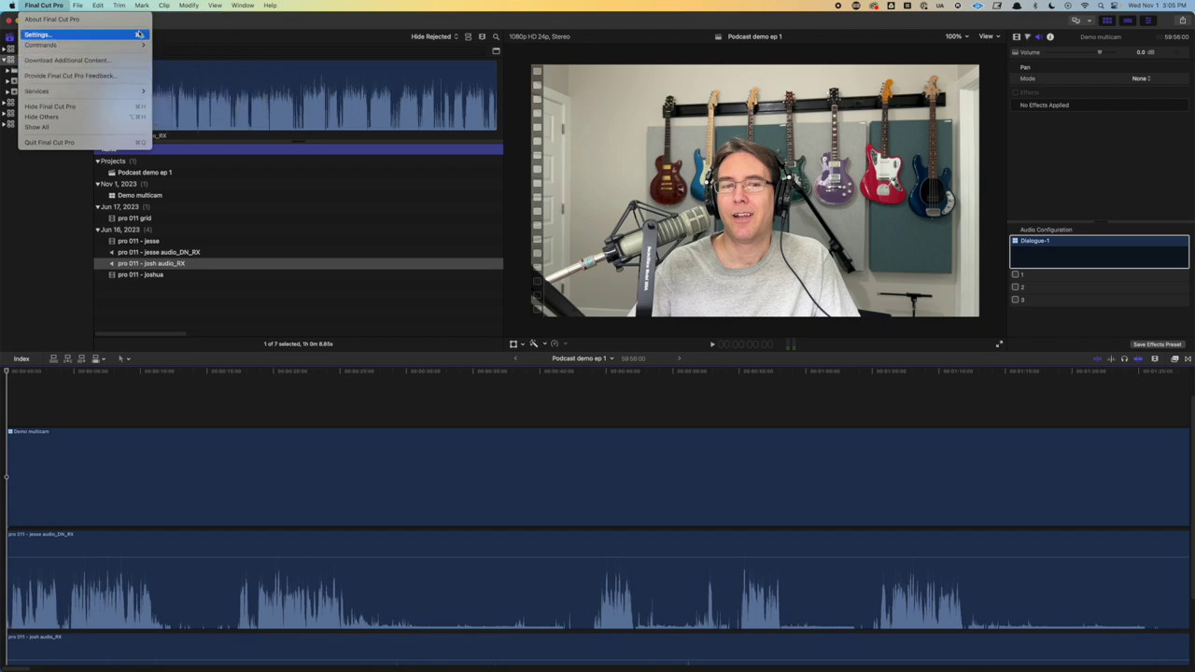
mouse_move(140, 45)
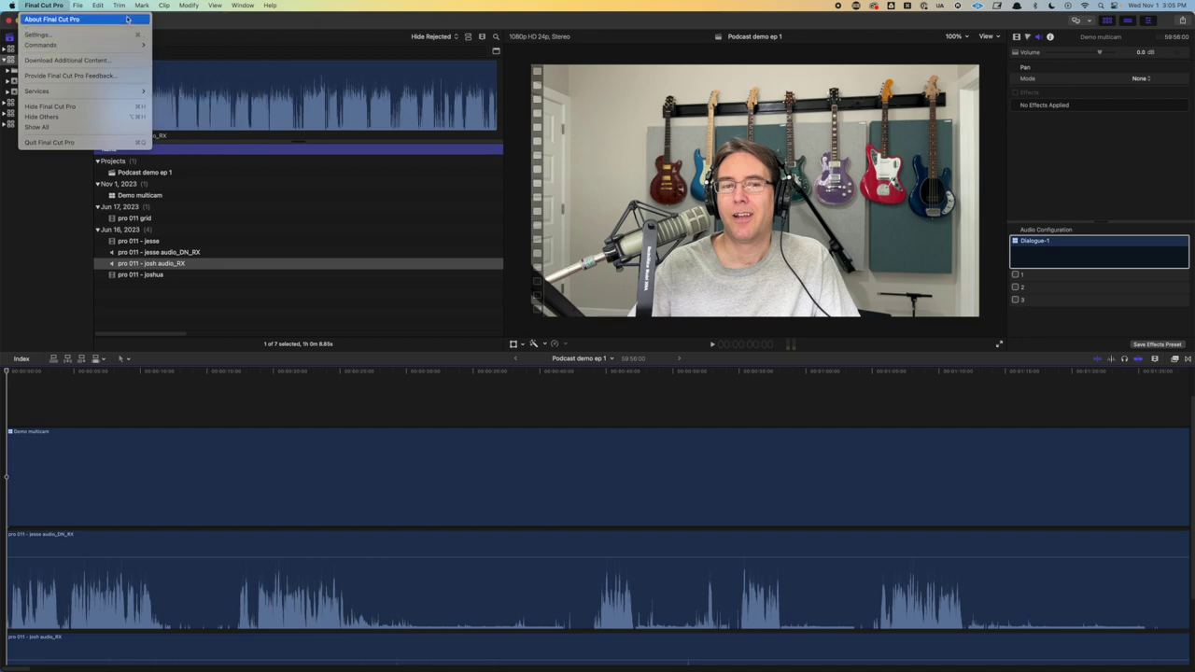
click(164, 19)
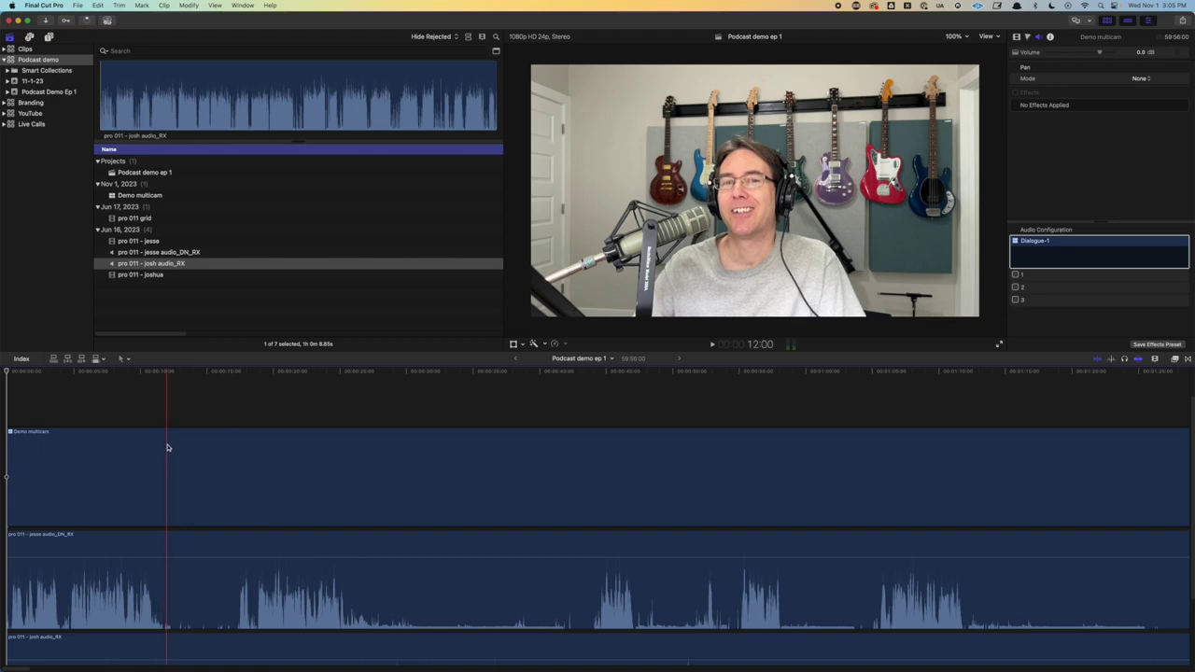
Trim the josh audio clip to start later and fit the project in the timeline
scroll(178, 434, down, 3)
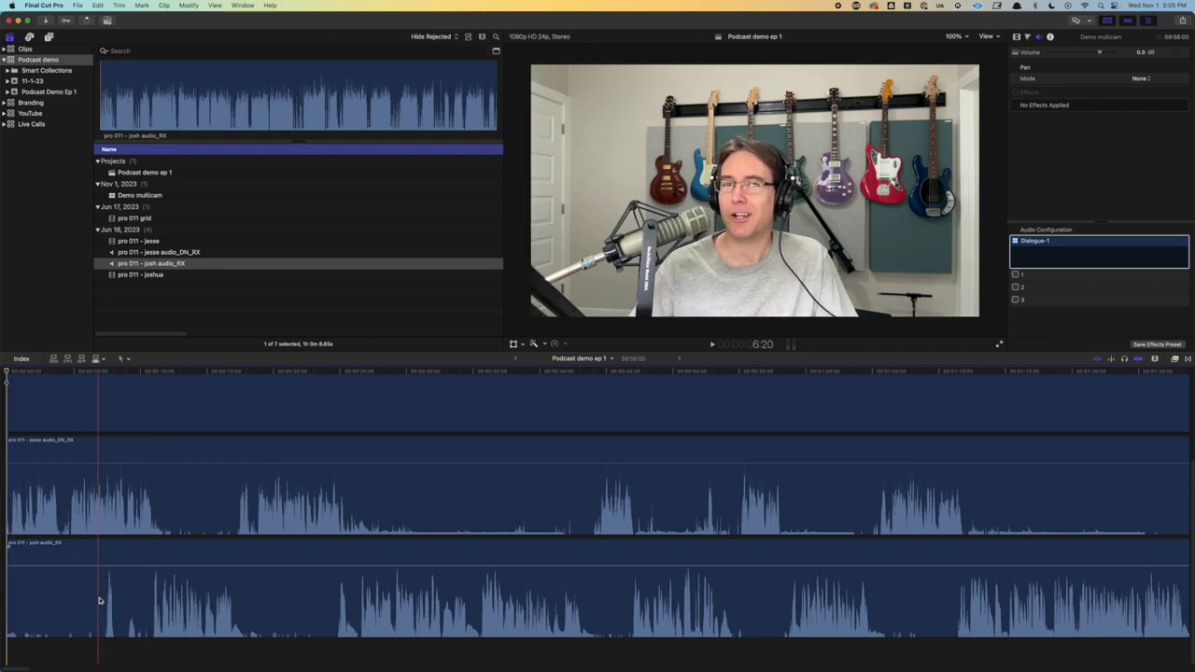
mouse_move(6, 609)
mouse_down()
mouse_move(99, 605)
mouse_move(2, 599)
mouse_up()
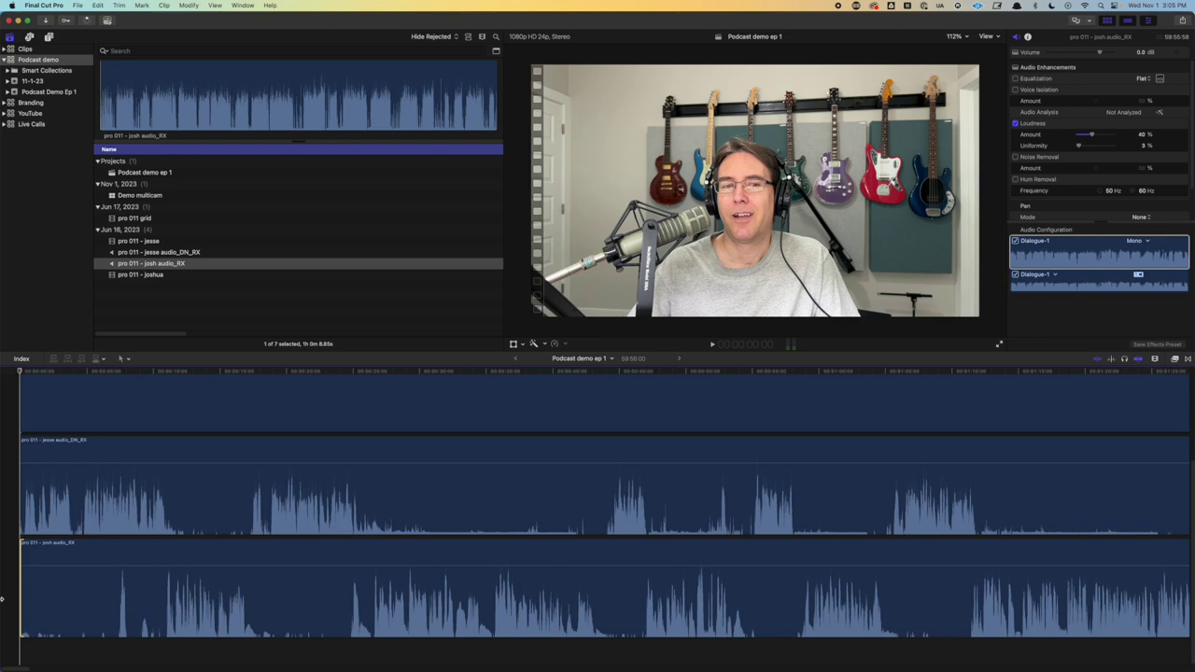
key(super+z)
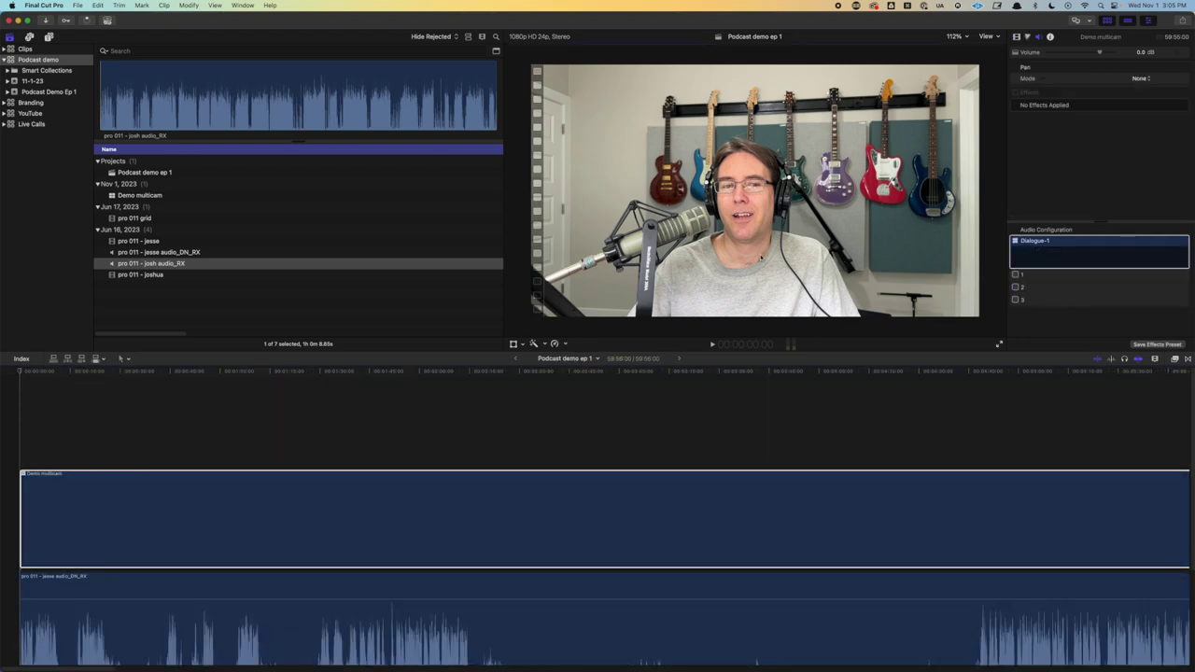
Try angle-2 camera cuts on the Demo multicam clip, then undo them
click(108, 478)
key(2)
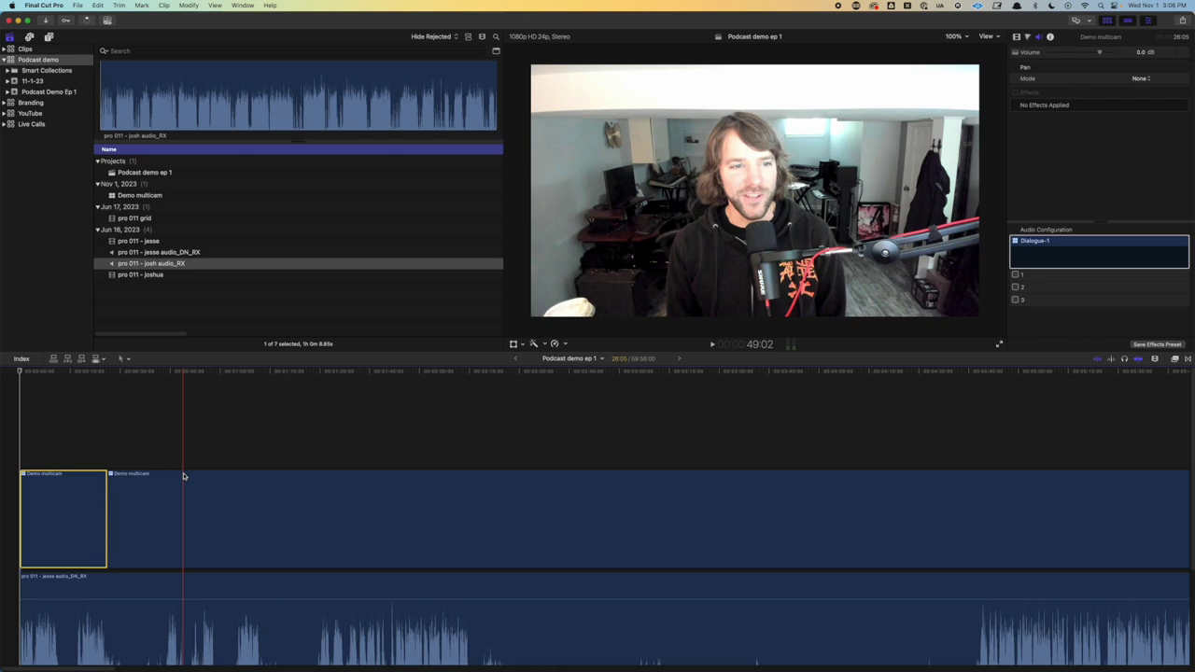
key(2)
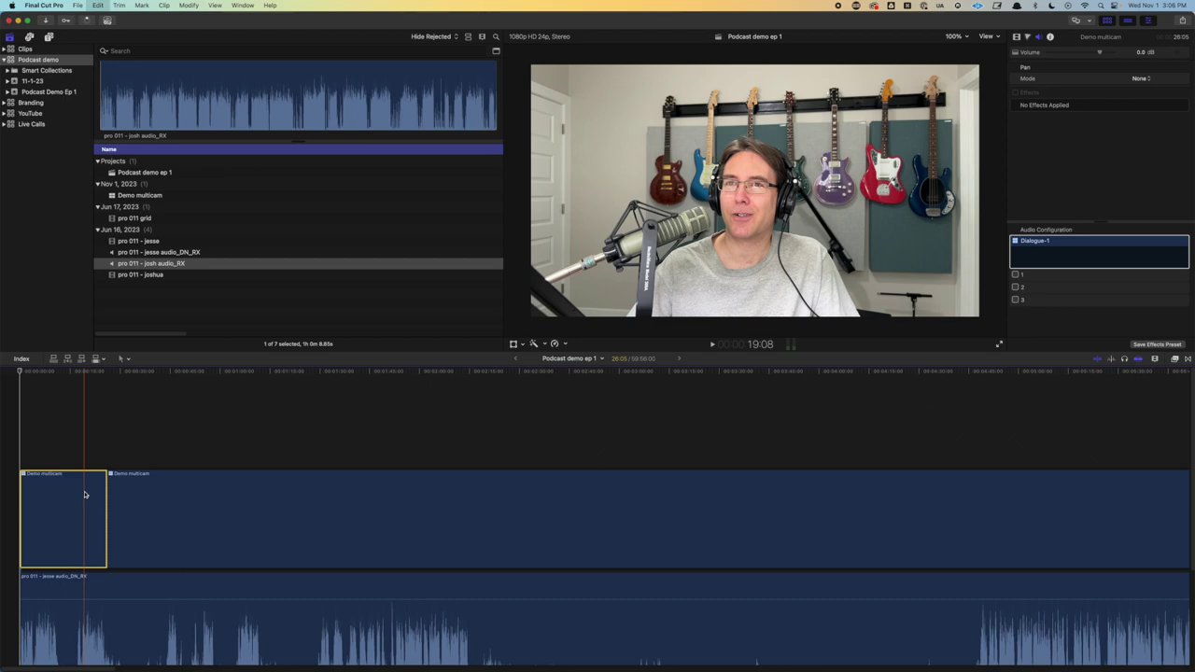
key(super+z)
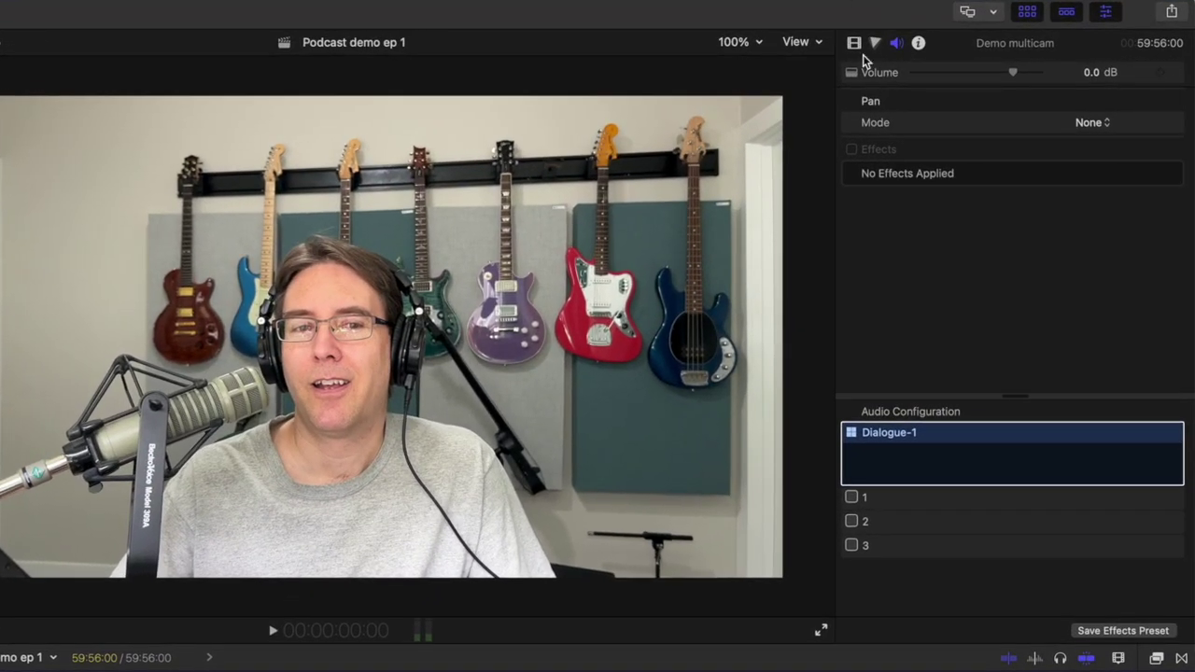
Scale the Demo multicam clip to 114% and position it at X 42 px, Y 22 px
click(853, 44)
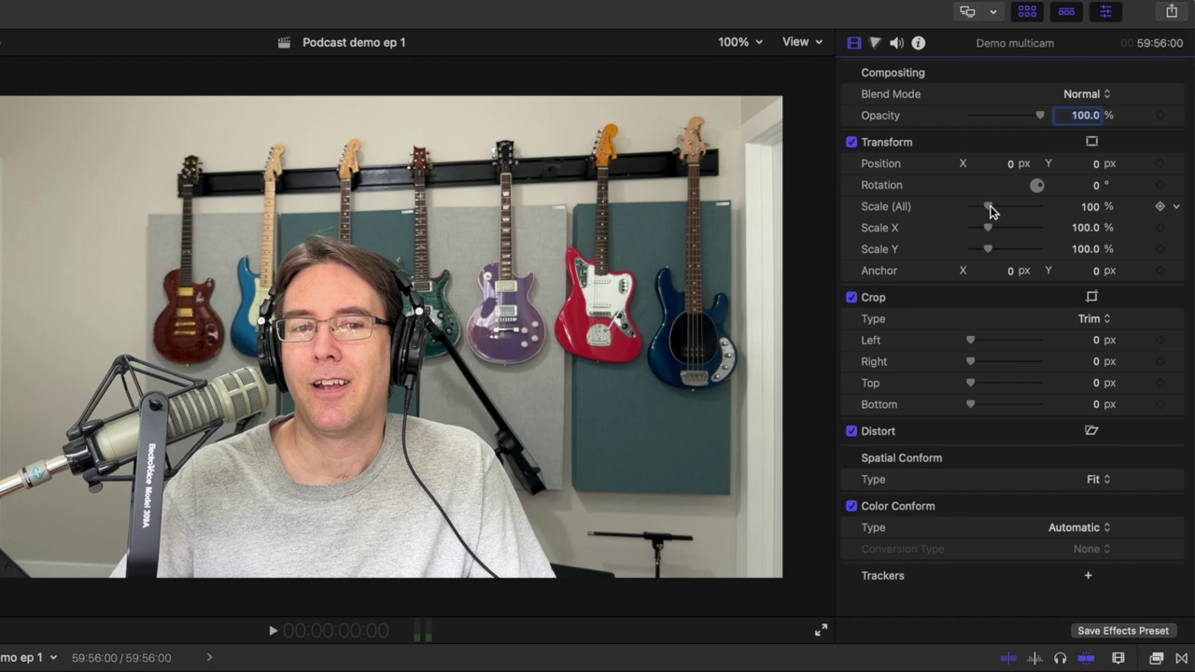
drag(990, 206, 992, 205)
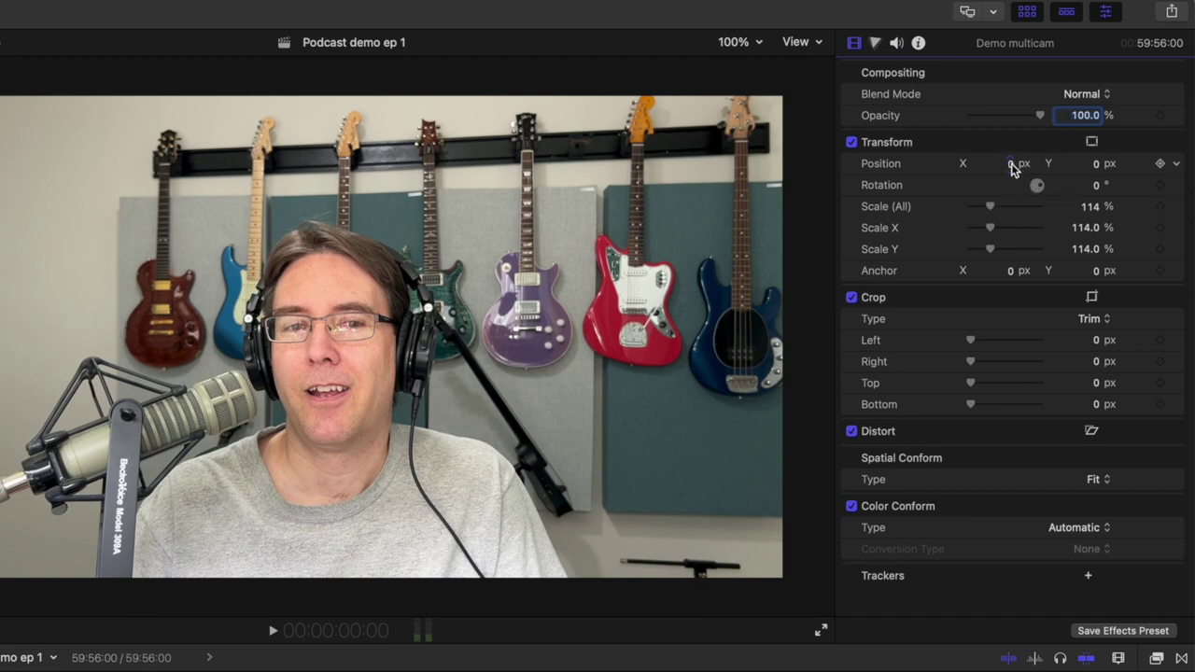
drag(1012, 166, 1097, 170)
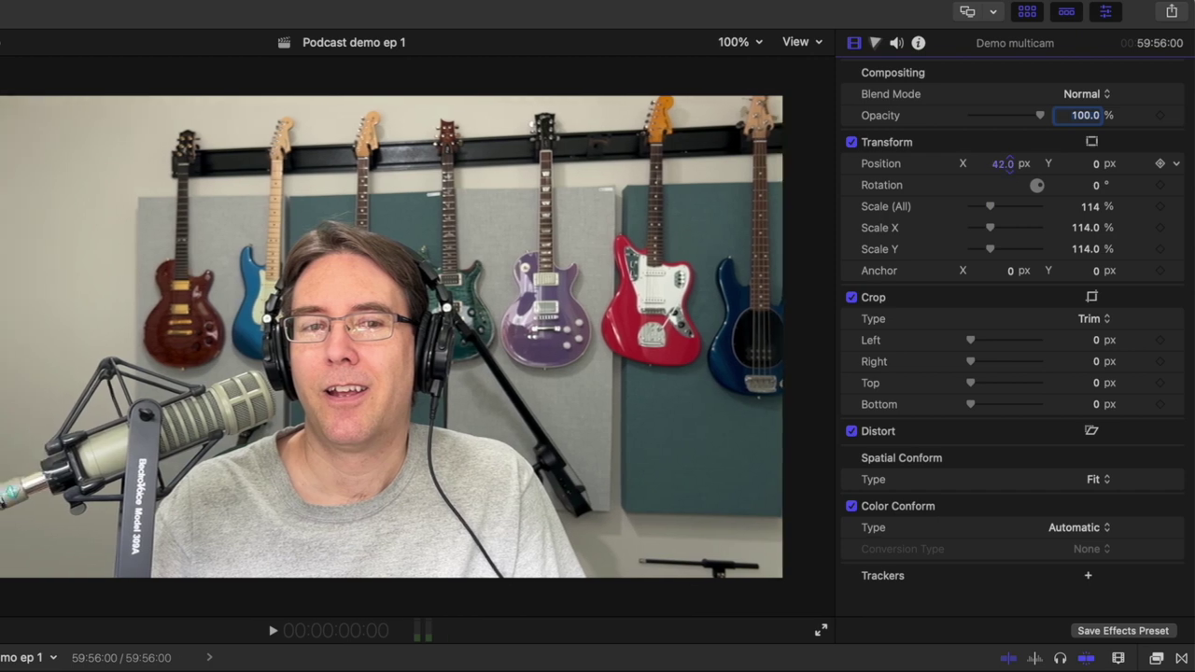
click(1096, 167)
text(50)
key(Return)
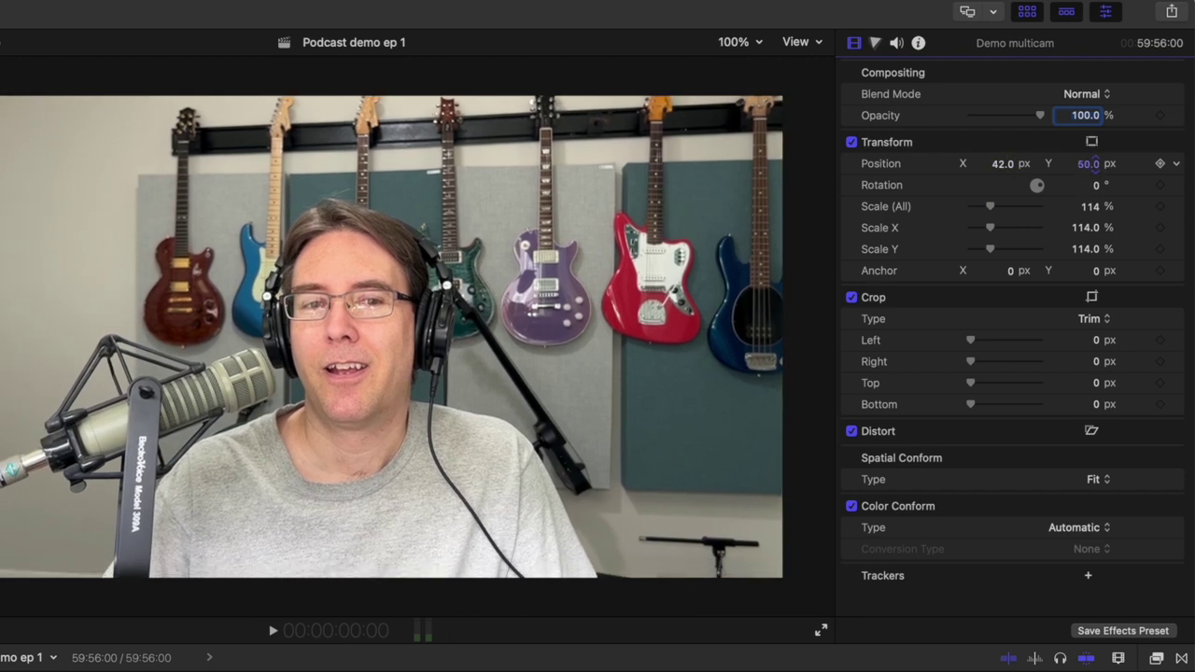
drag(1088, 164, 1032, 164)
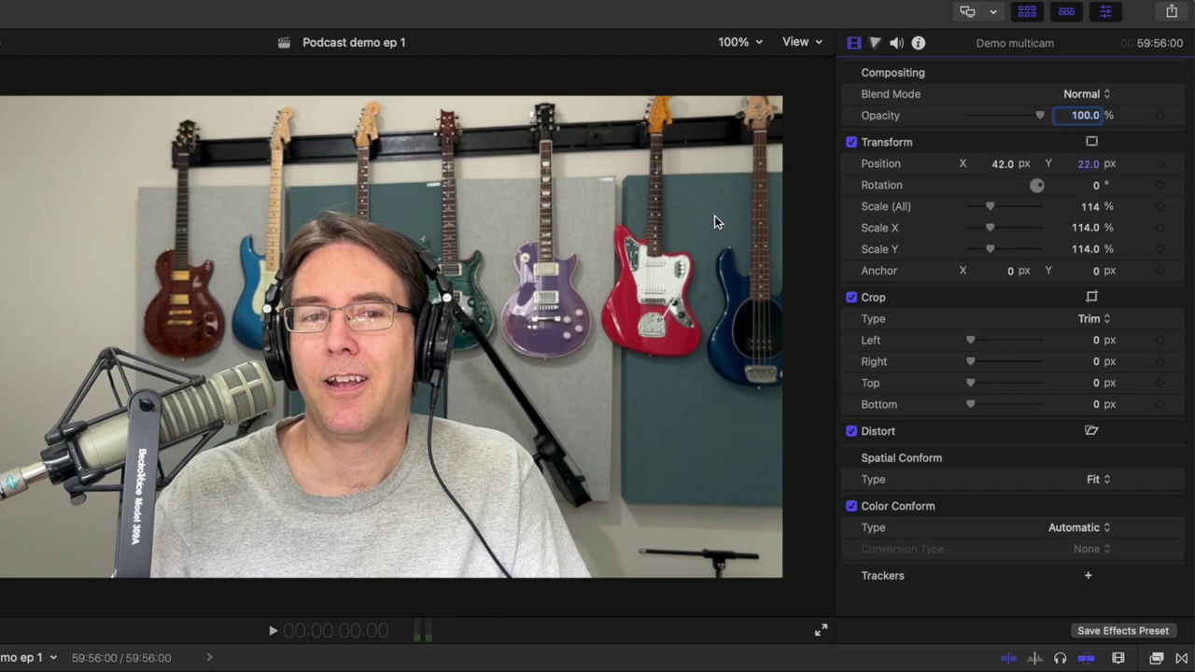
Enlarge the long-haired speaker's angle to 120% and shift it to X 36 px
key(space)
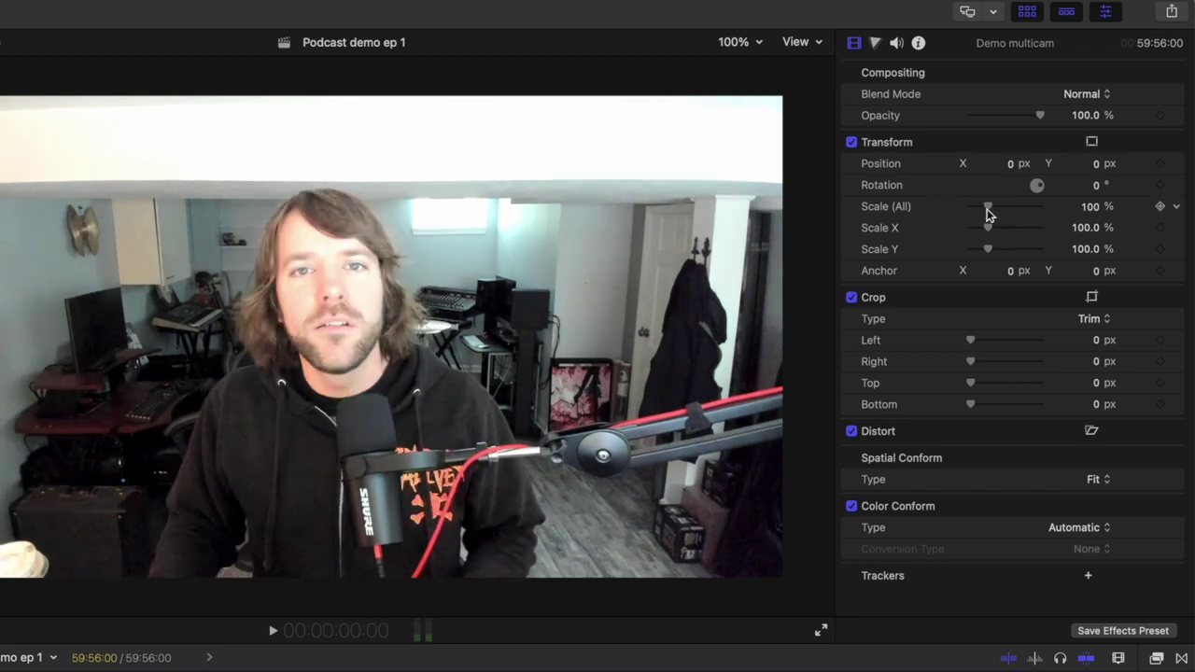
drag(988, 209, 1000, 214)
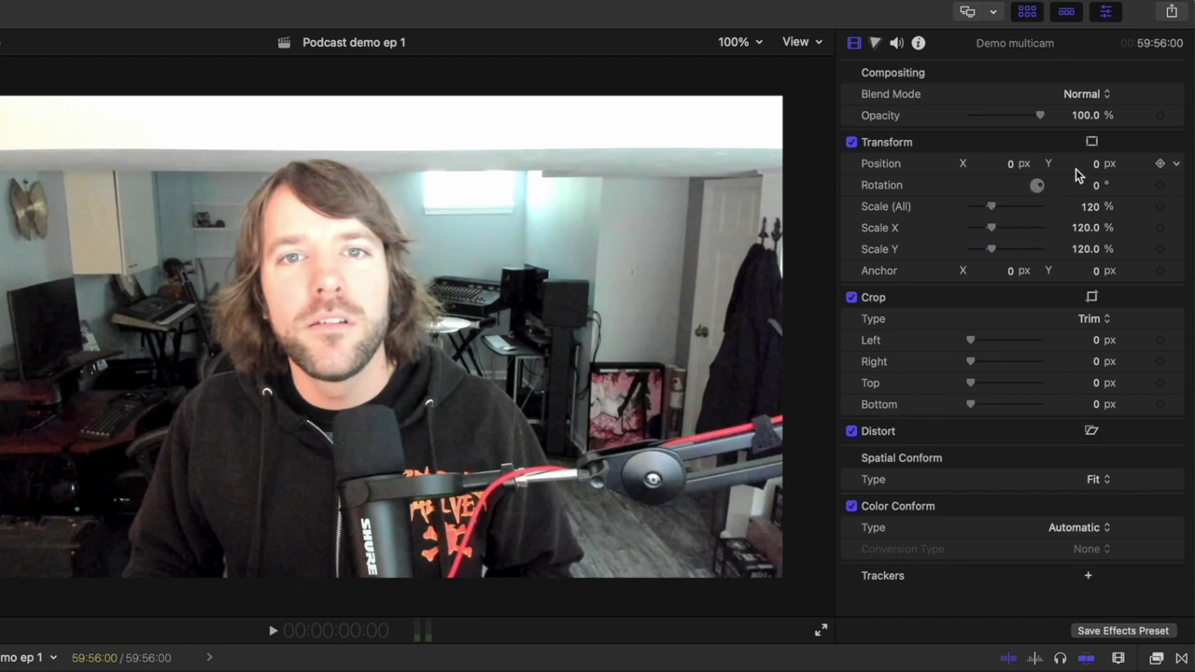
drag(1096, 163, 1089, 166)
drag(1014, 165, 1016, 165)
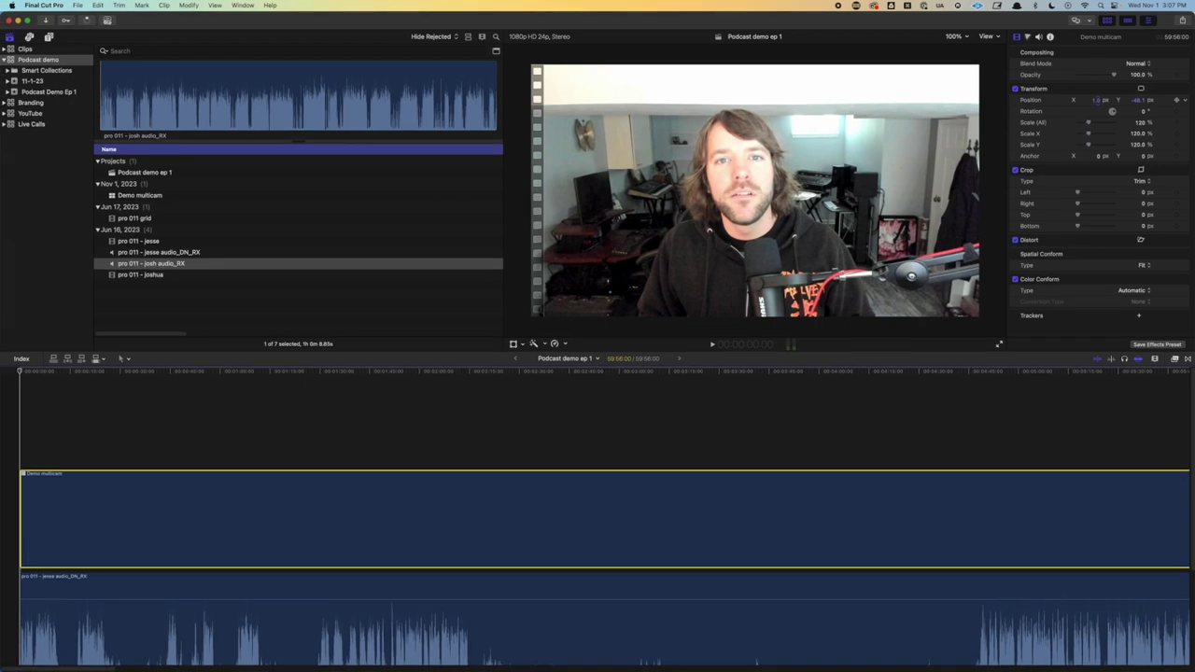
drag(1096, 100, 1130, 100)
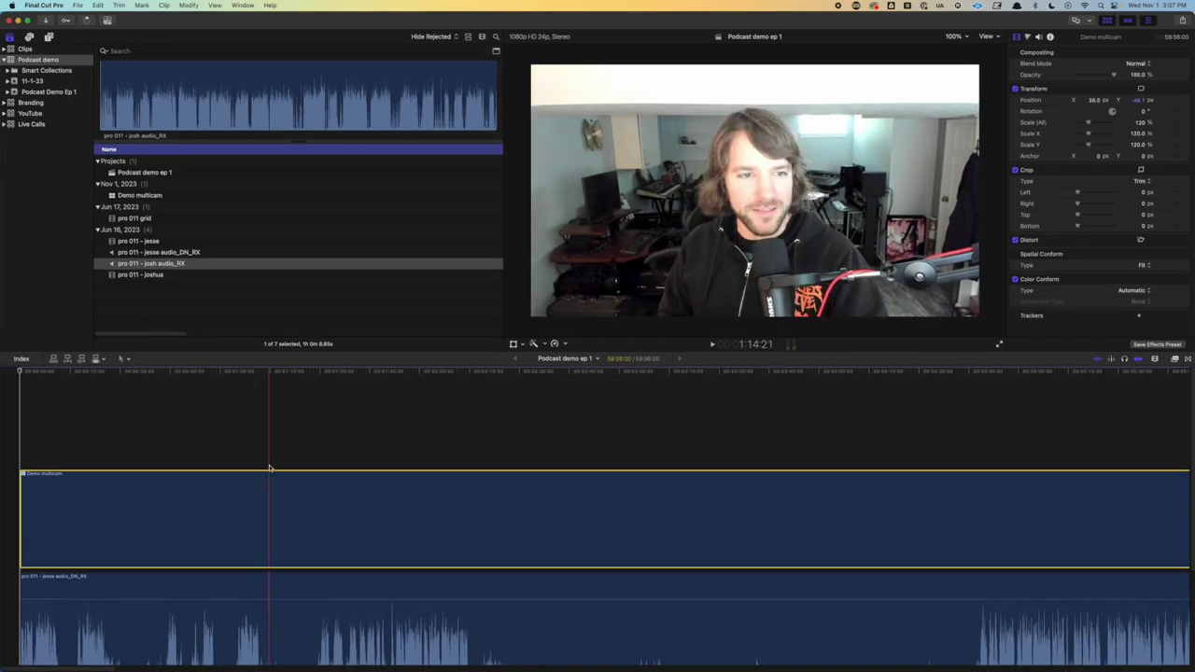
Switch between angles, fine-tune framing, and set the guitar-wall speaker's Position Y to 36 px
key(super+b)
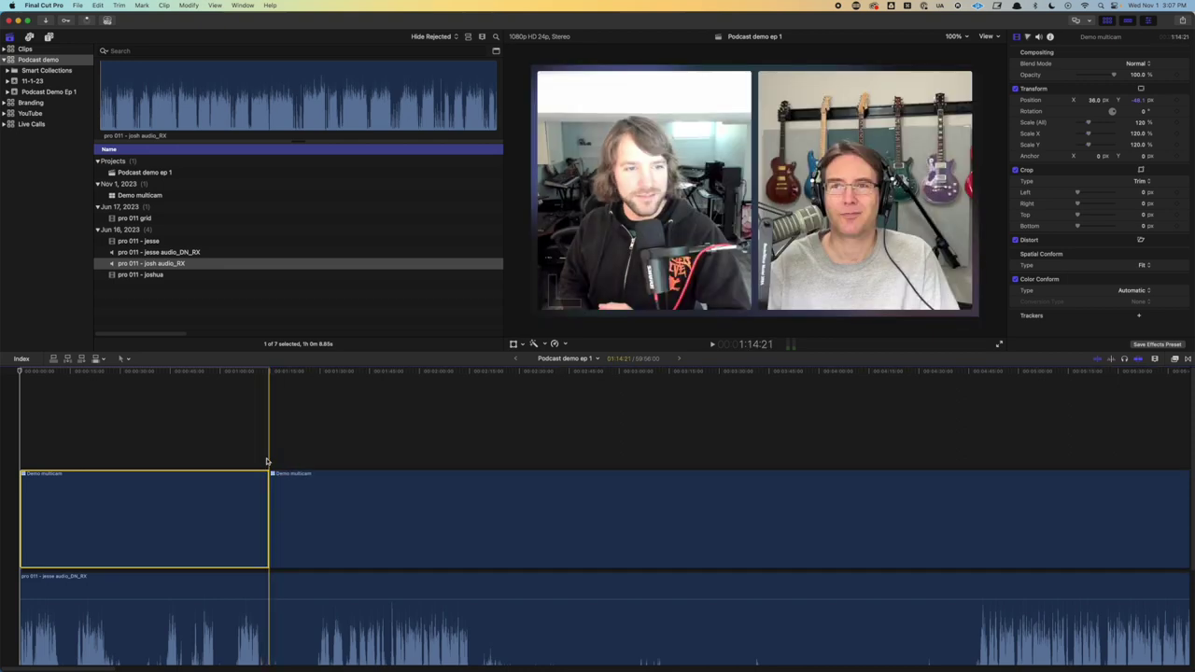
key(super+z)
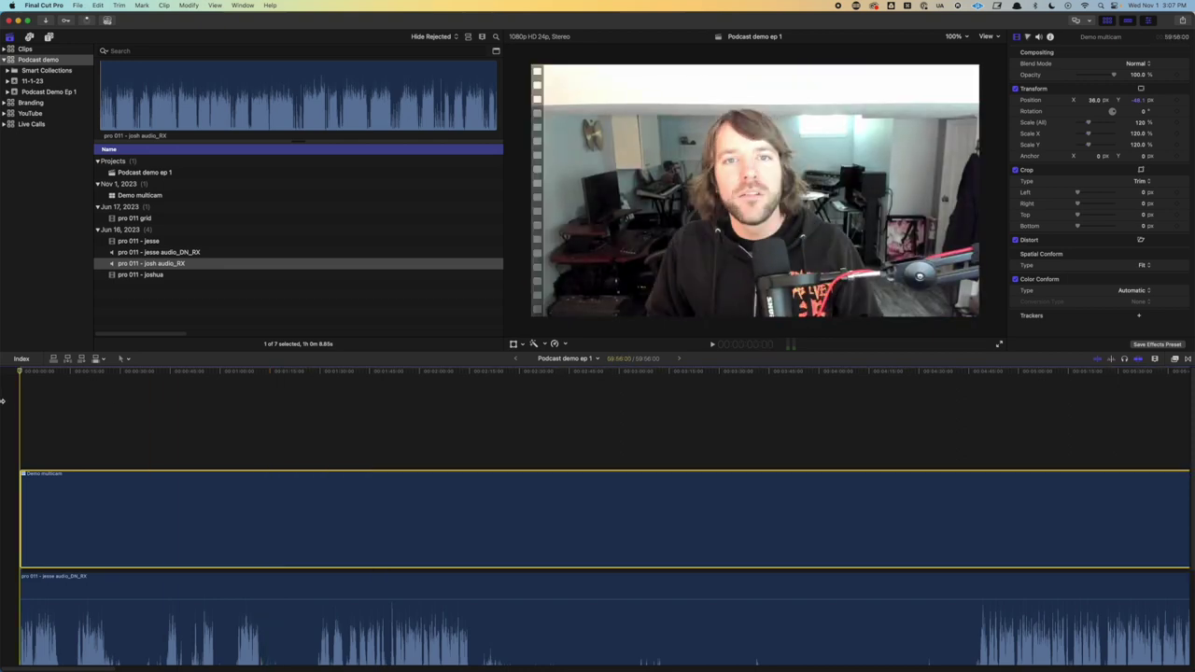
key(2)
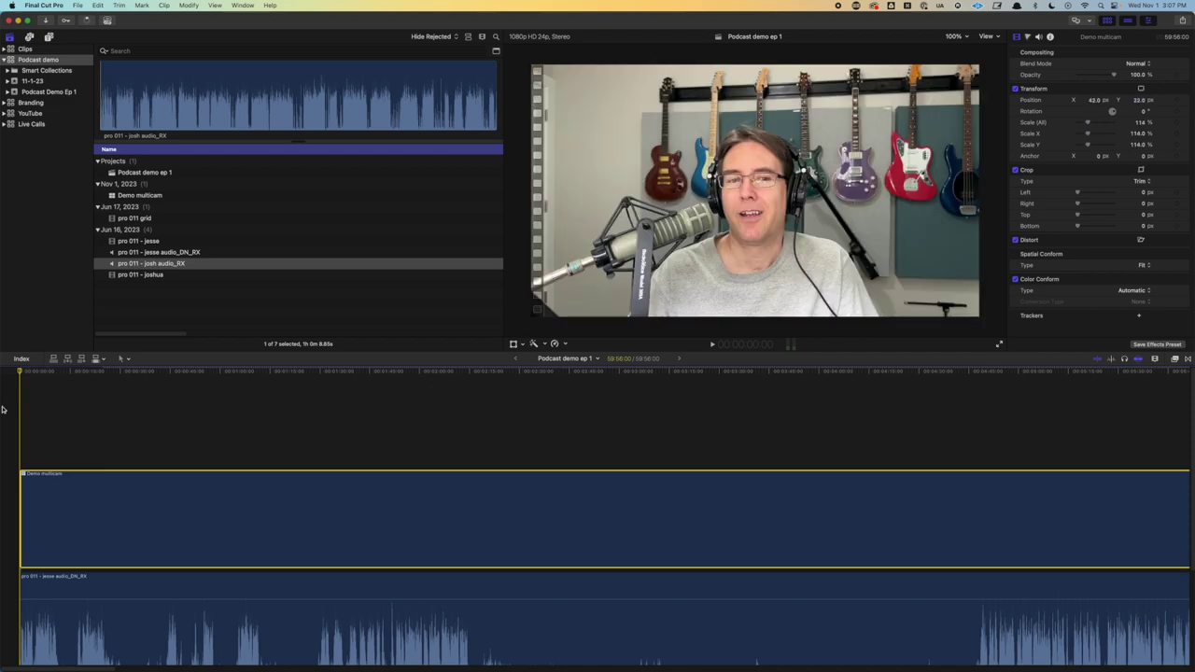
key(3)
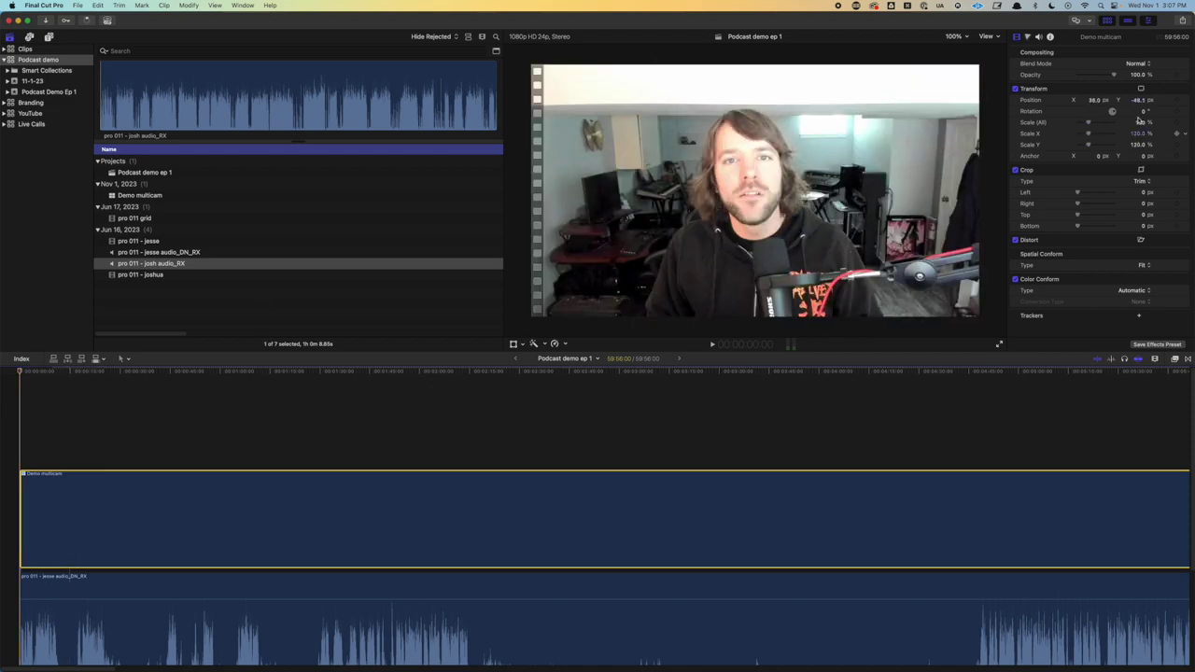
drag(1141, 103, 1141, 117)
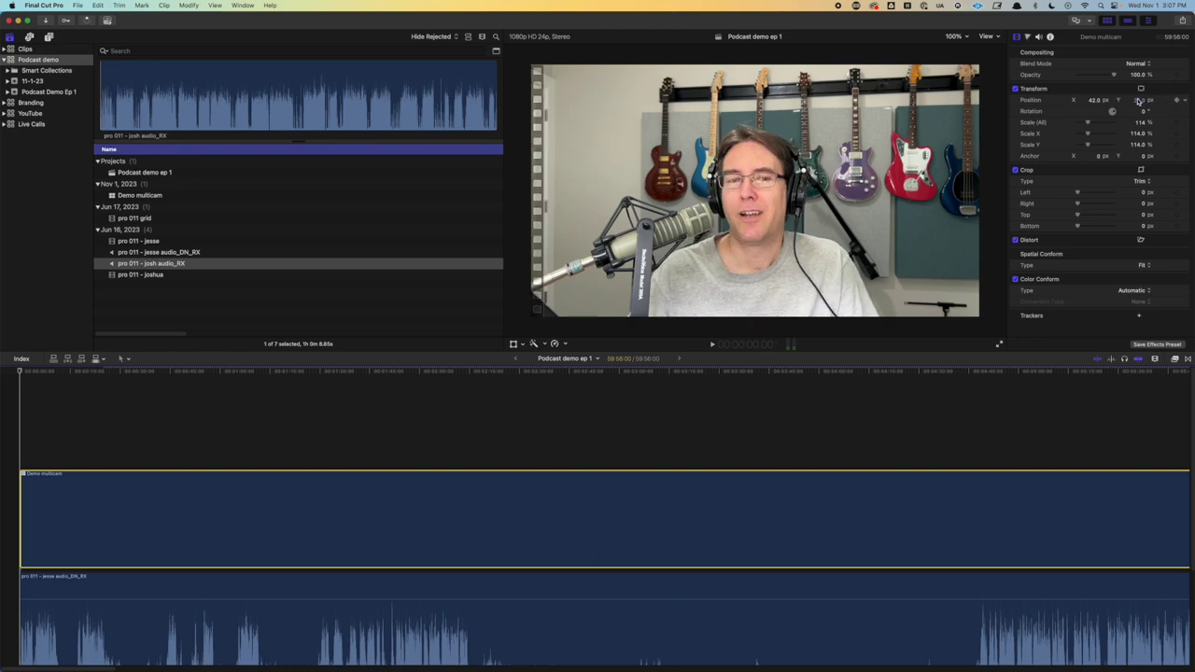
drag(1138, 101, 1138, 93)
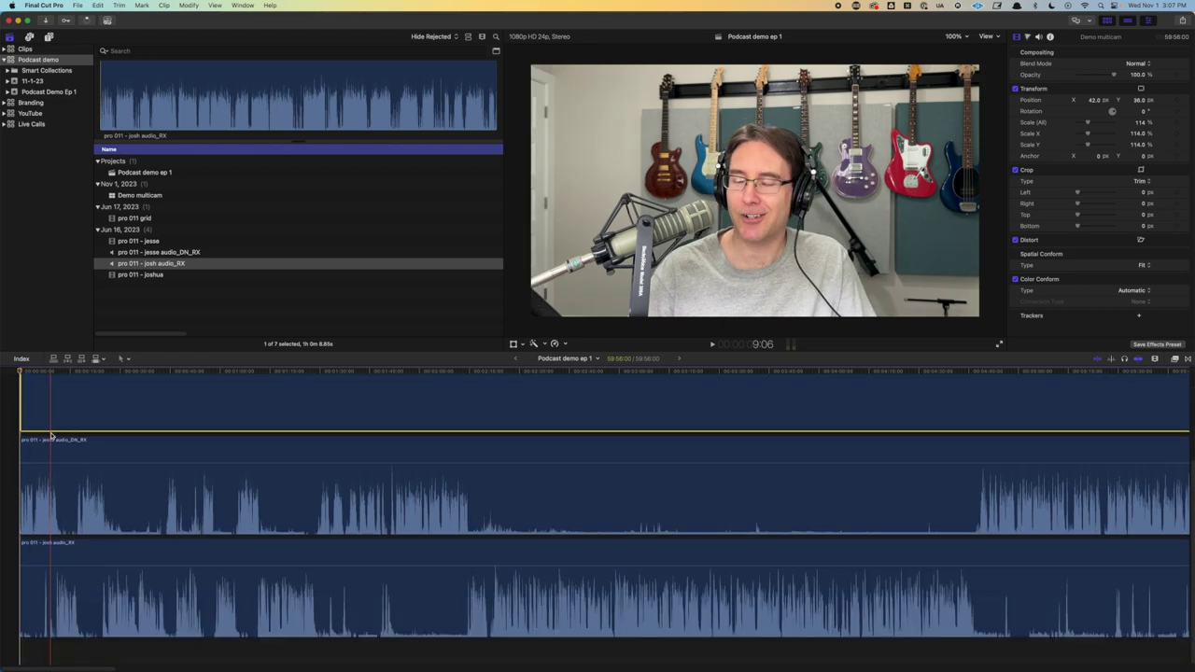
Cut the multicam opening to the long-haired speaker's angle, then the two-shot angle
scroll(37, 420, down, 5)
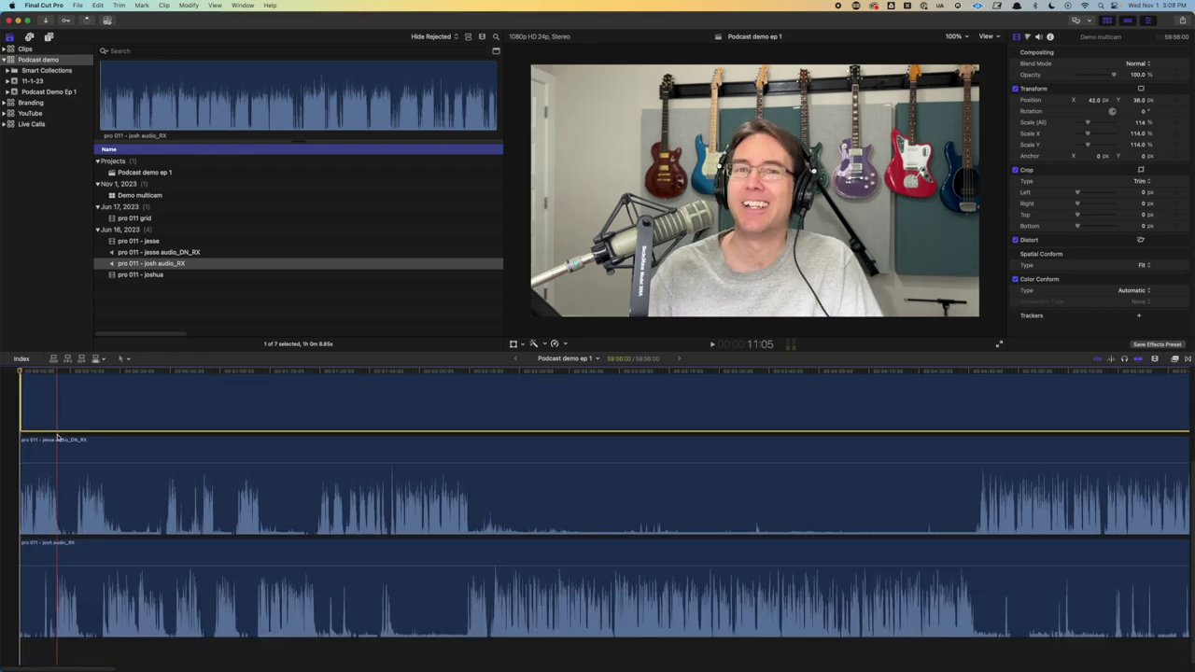
scroll(57, 437, up, 5)
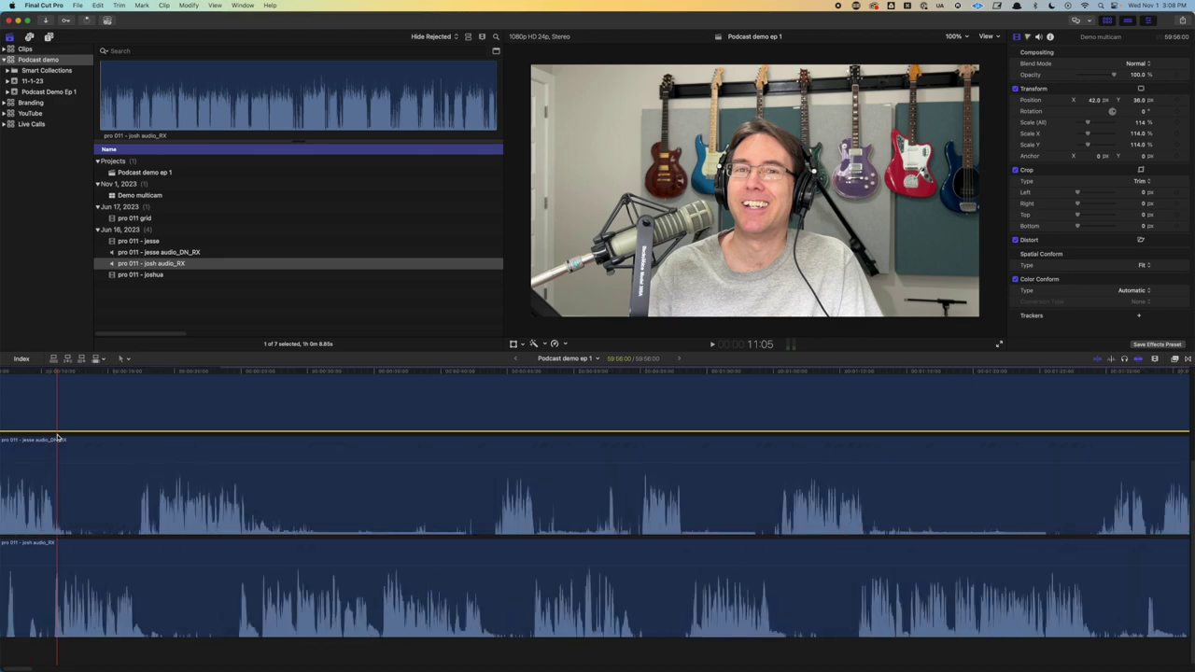
scroll(62, 440, left, 4)
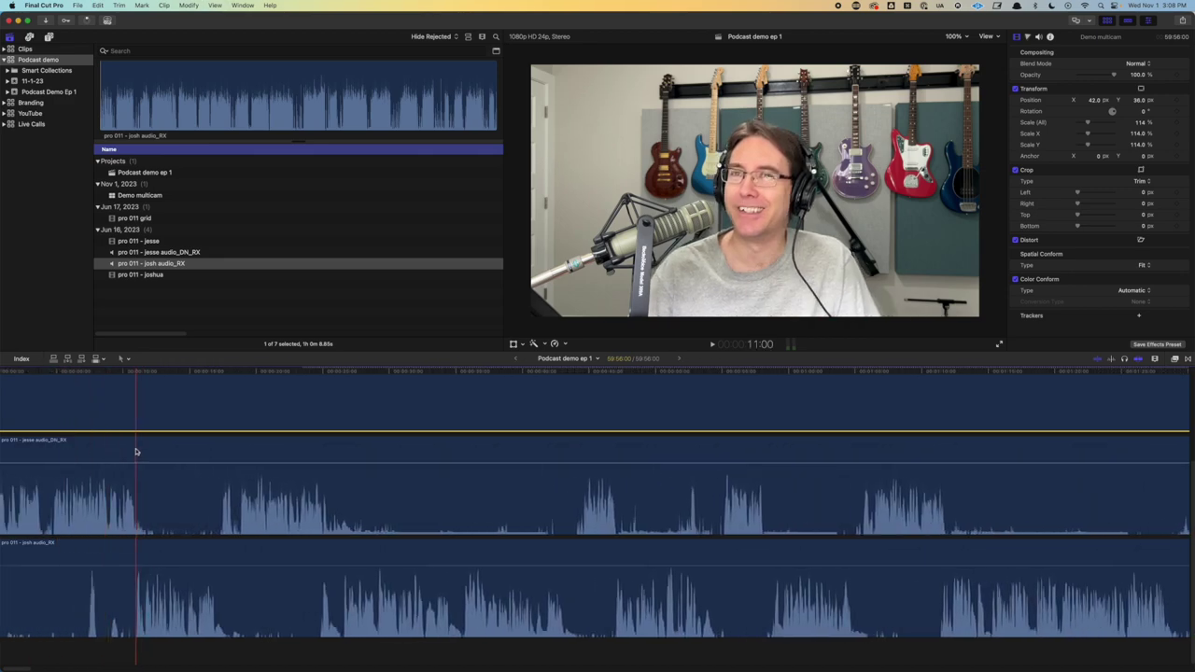
key(2)
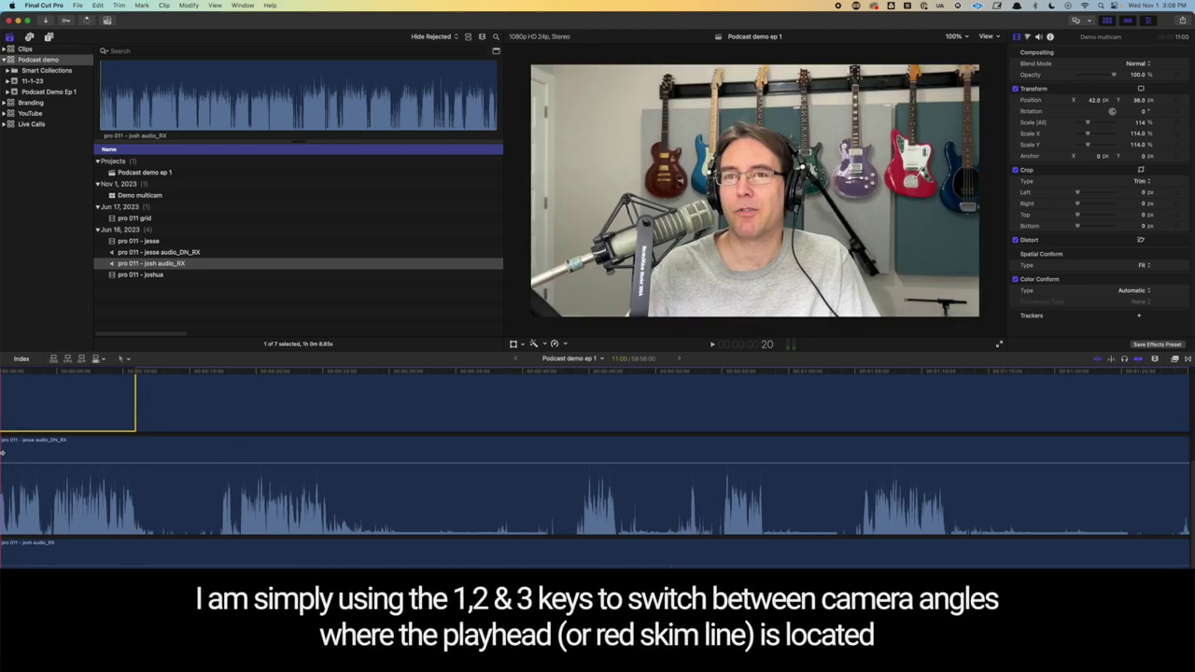
key(3)
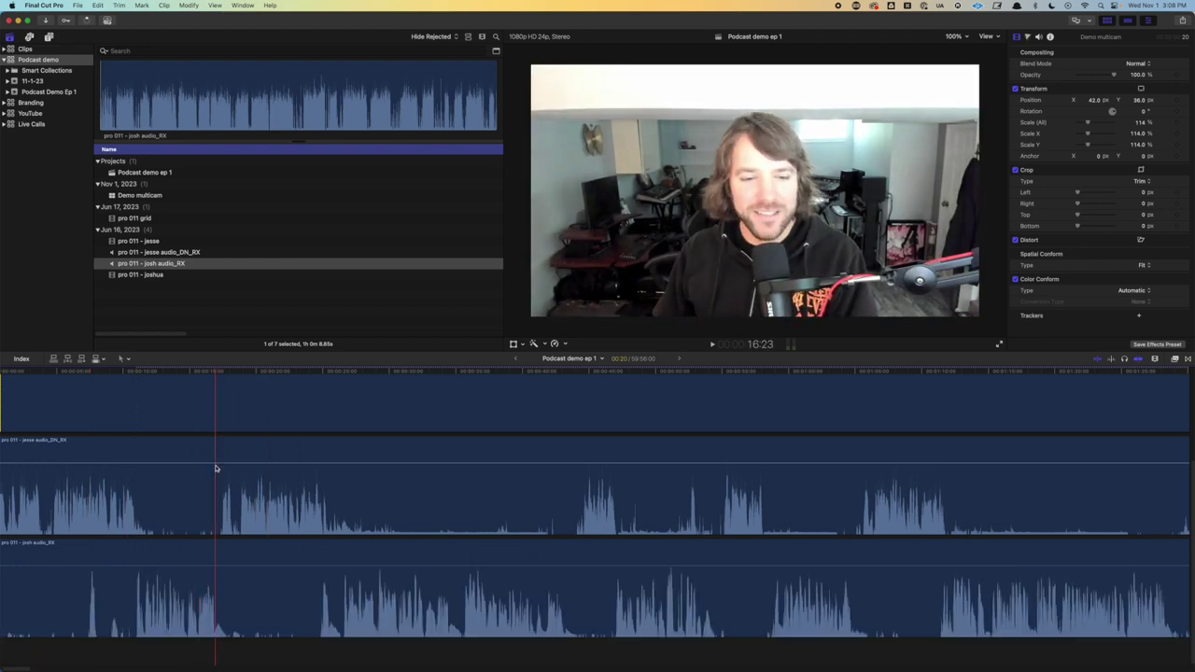
Split both speaker audio clips at the start and end of a short pause
scroll(216, 467, up, 3)
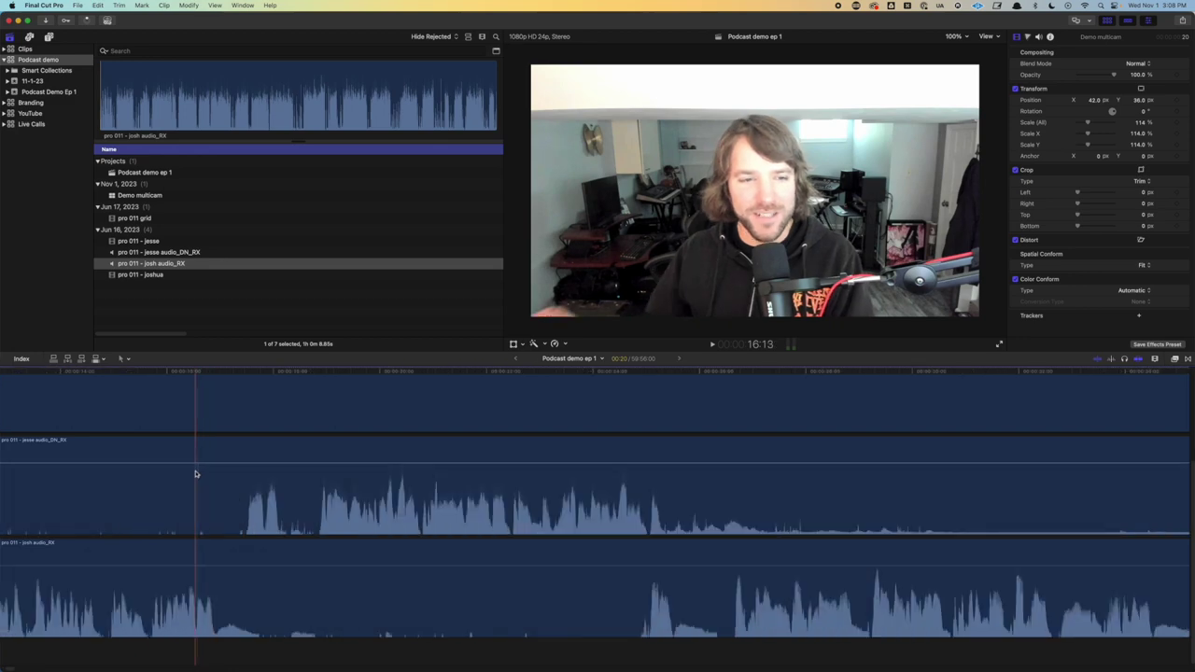
key(space)
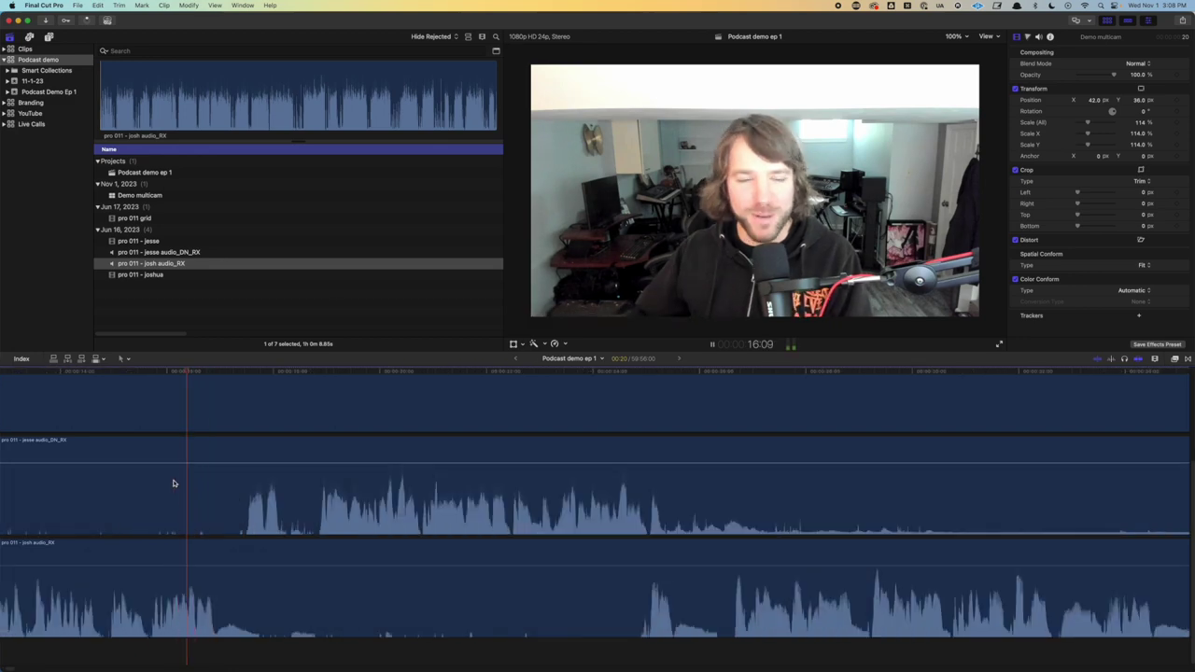
key(space)
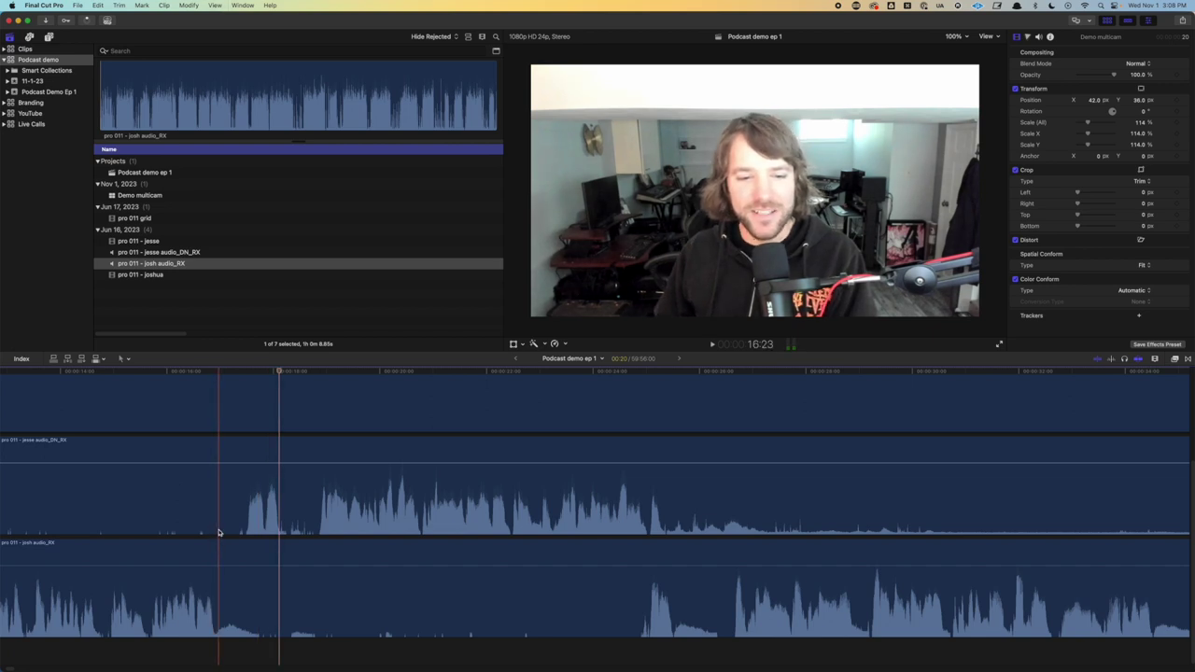
key(super+shift+b)
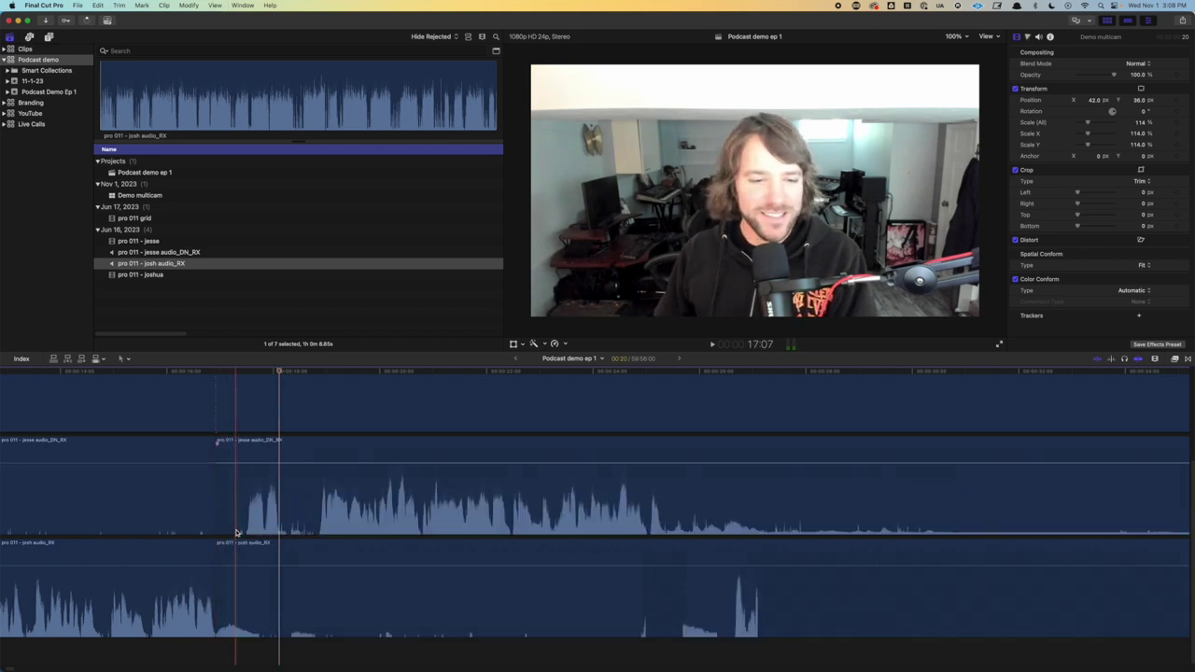
key(super+shift+b)
Delete the short pause piece, paste it back to review, then delete the silent stretch again
click(232, 532)
scroll(231, 532, left, 5)
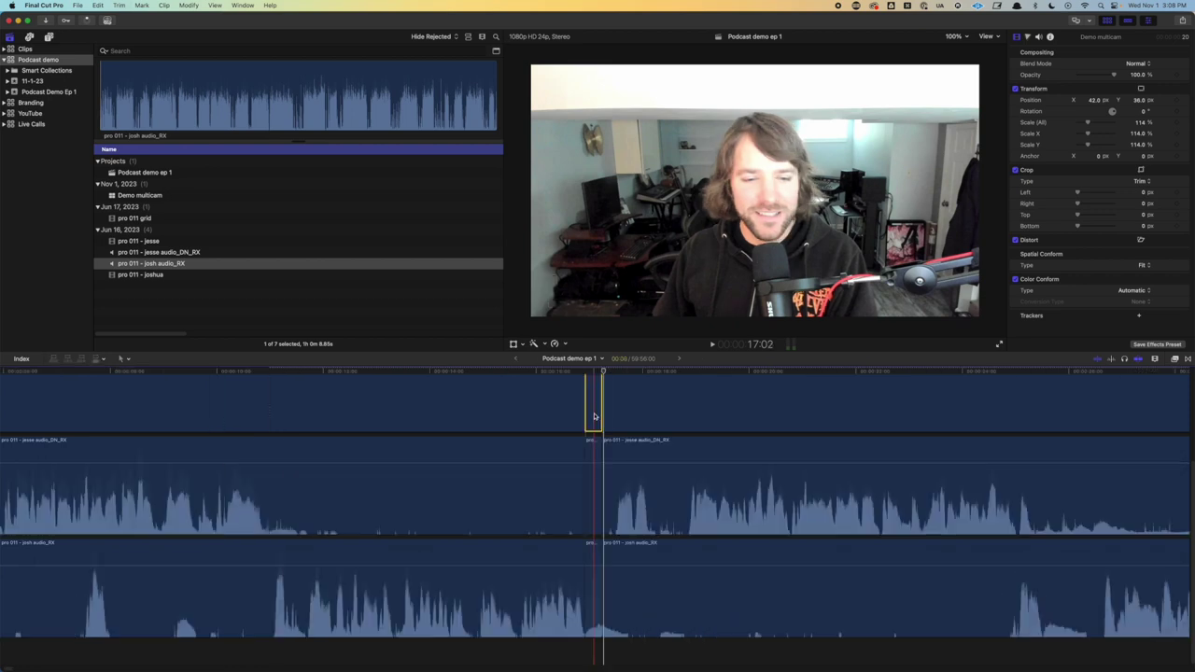
key(Delete)
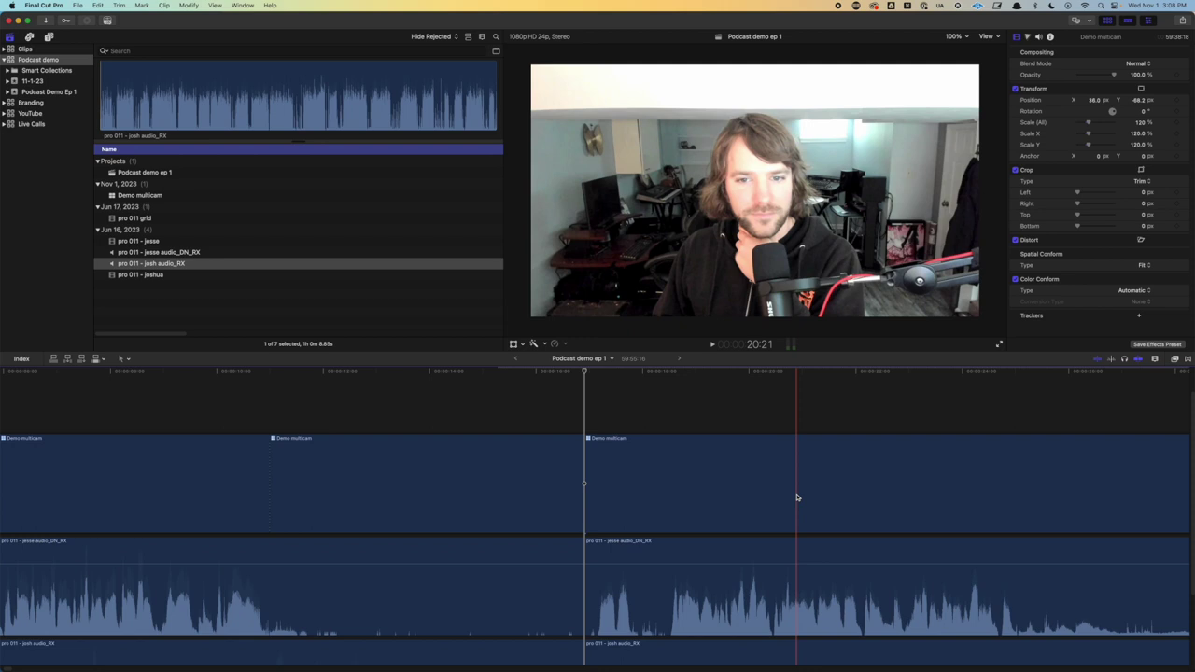
key(super+v)
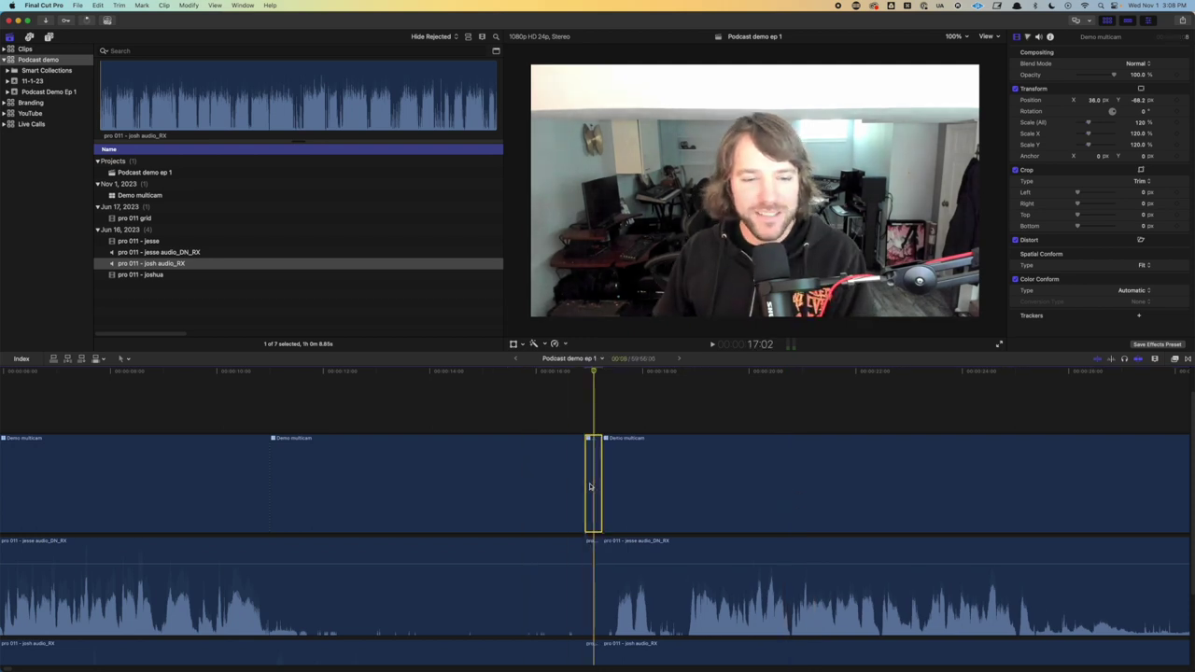
key(space)
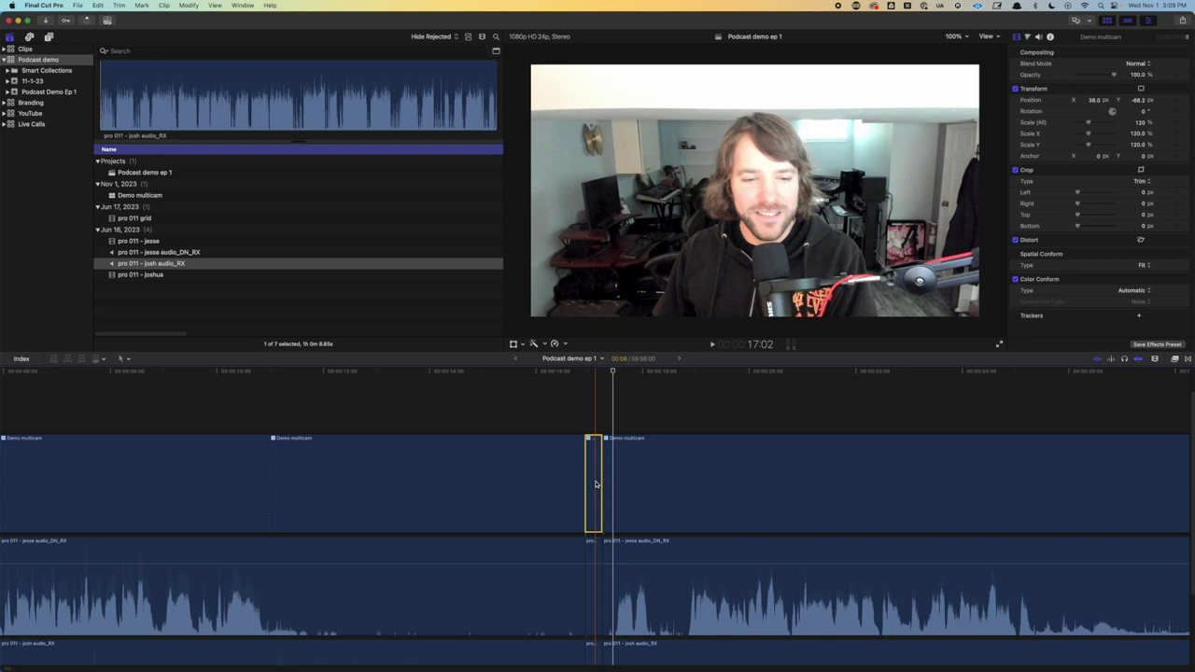
scroll(597, 485, down, 3)
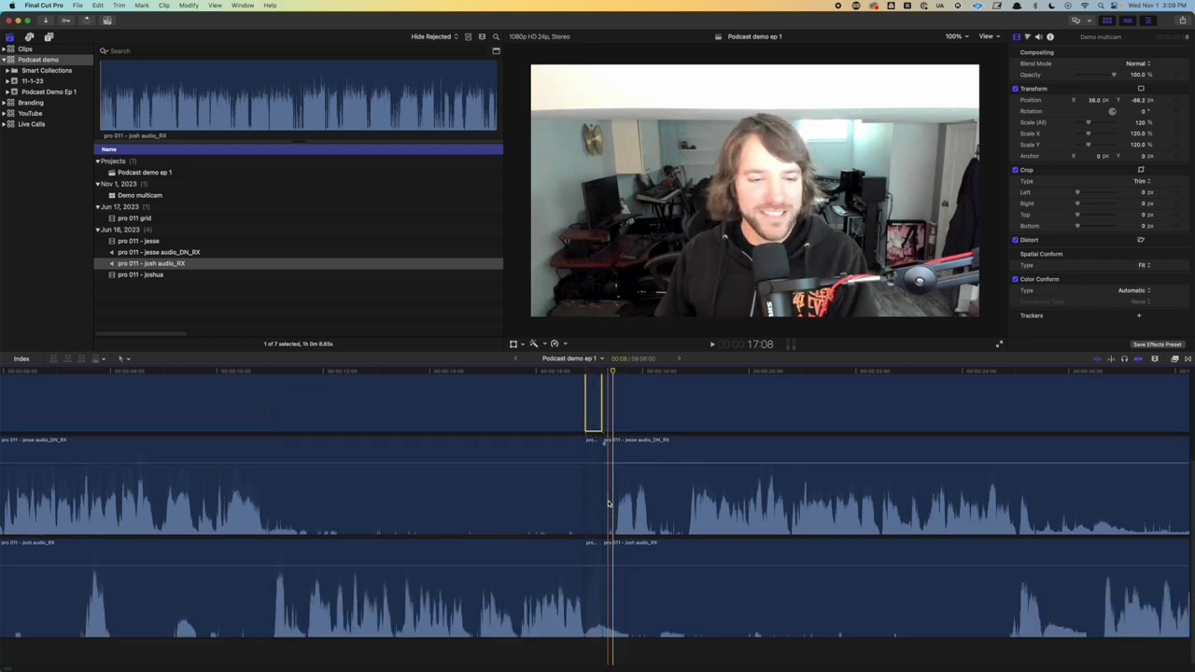
key(Delete)
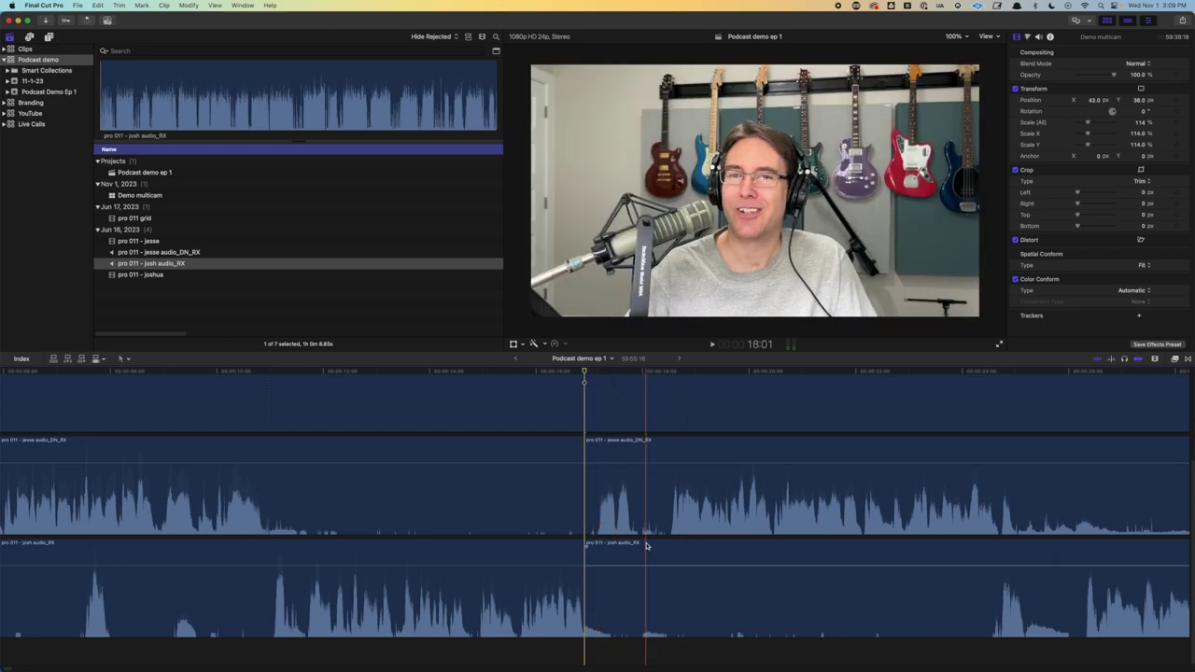
Find where the long silence begins near 43 seconds and blade both speaker audio clips there
scroll(514, 530, right, 10)
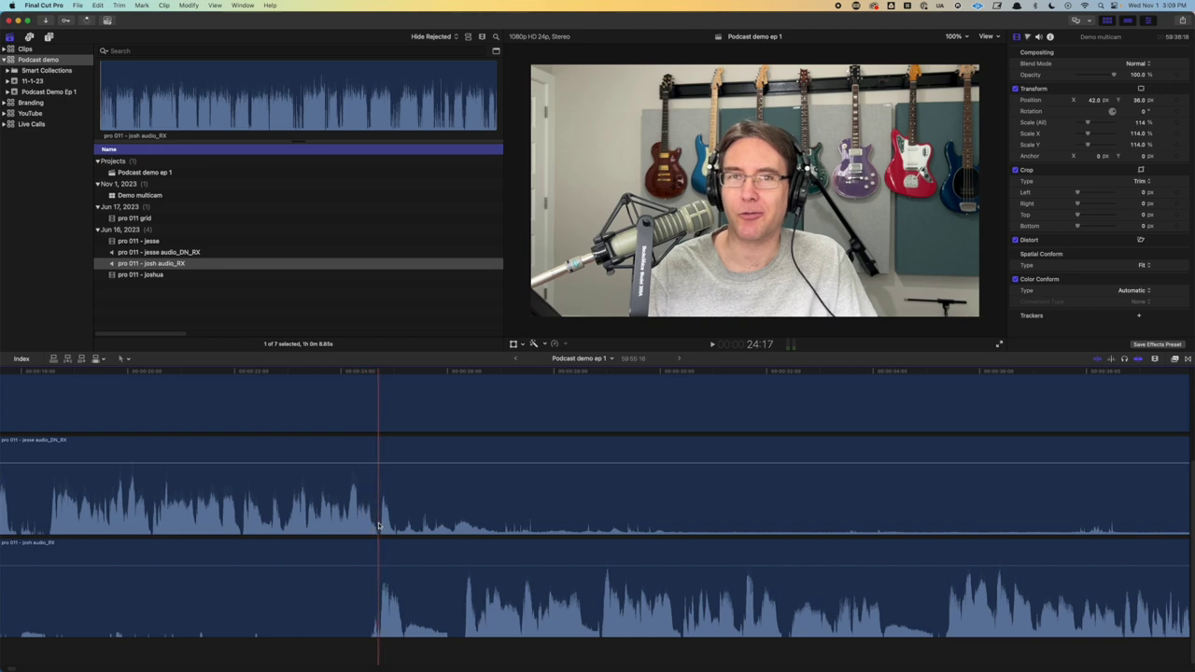
click(357, 528)
key(space)
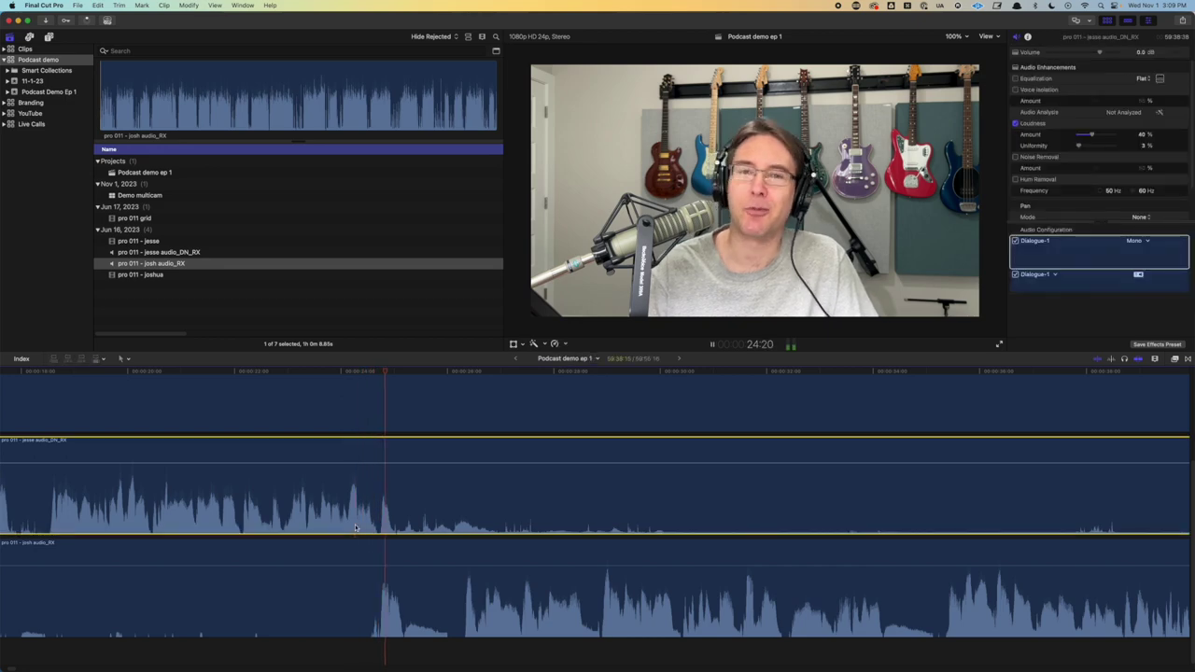
key(space)
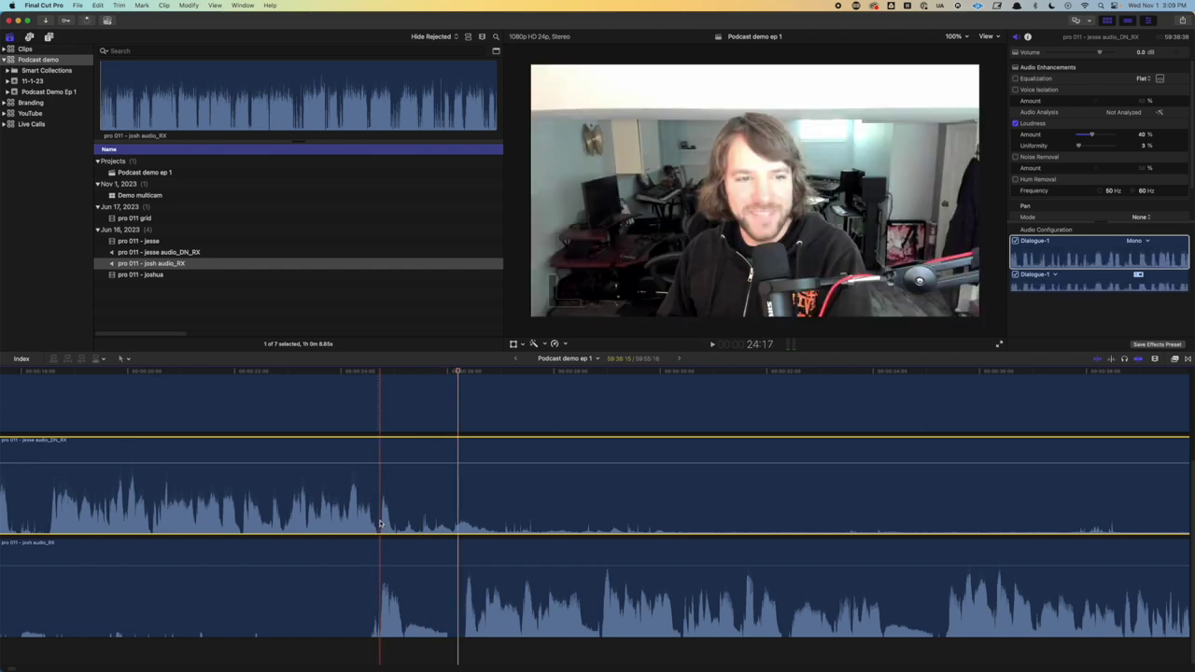
scroll(439, 523, right, 10)
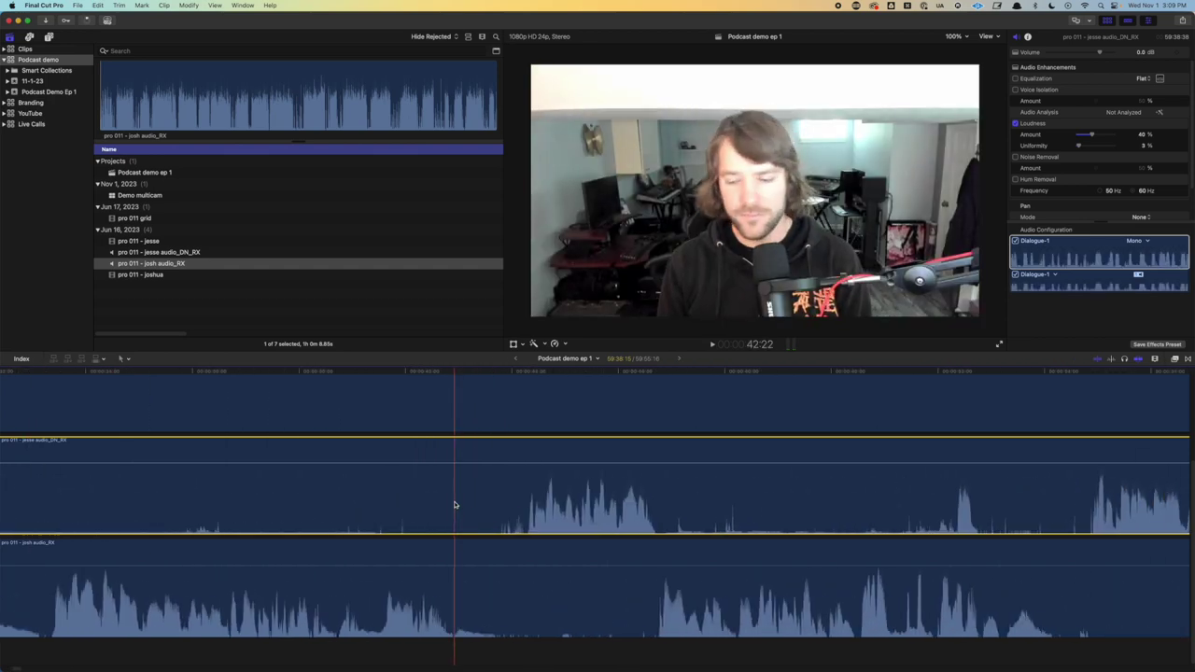
scroll(457, 505, left, 10)
scroll(452, 478, right, 10)
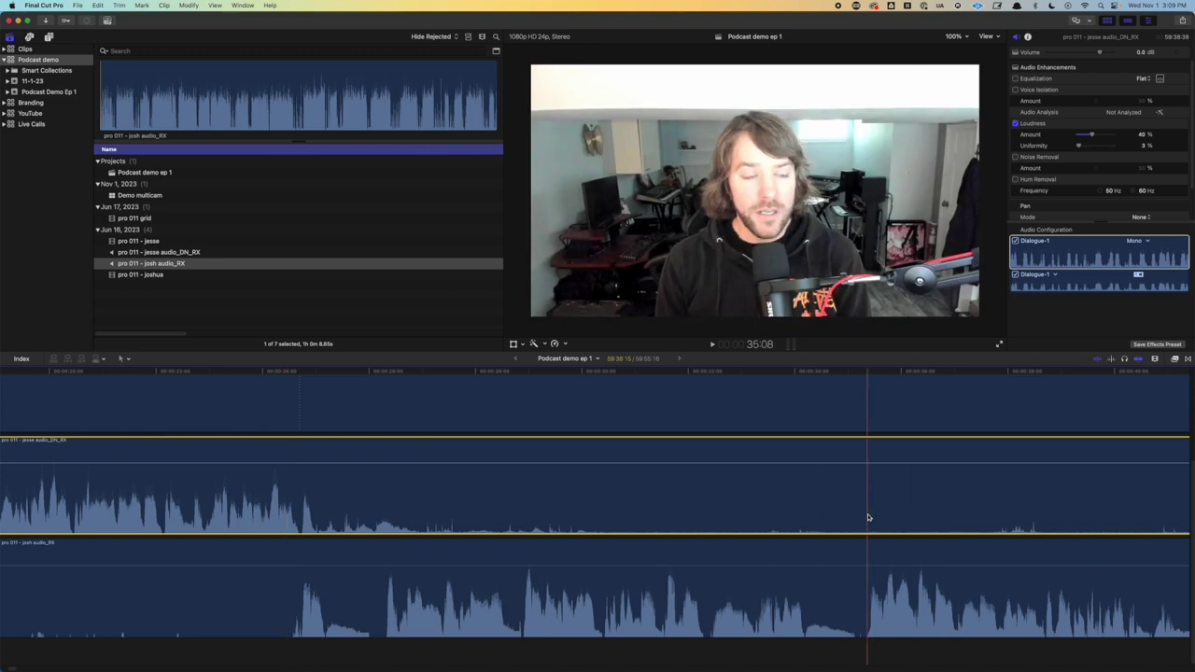
scroll(747, 504, right, 5)
scroll(677, 501, right, 1)
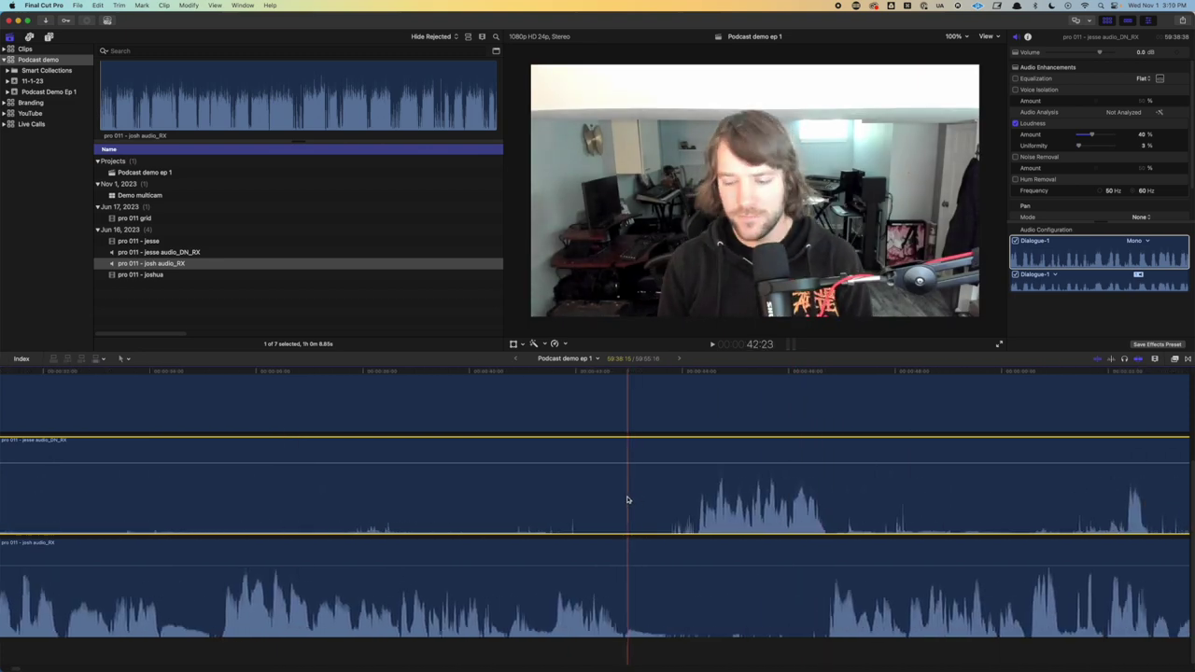
key(super+shift+b)
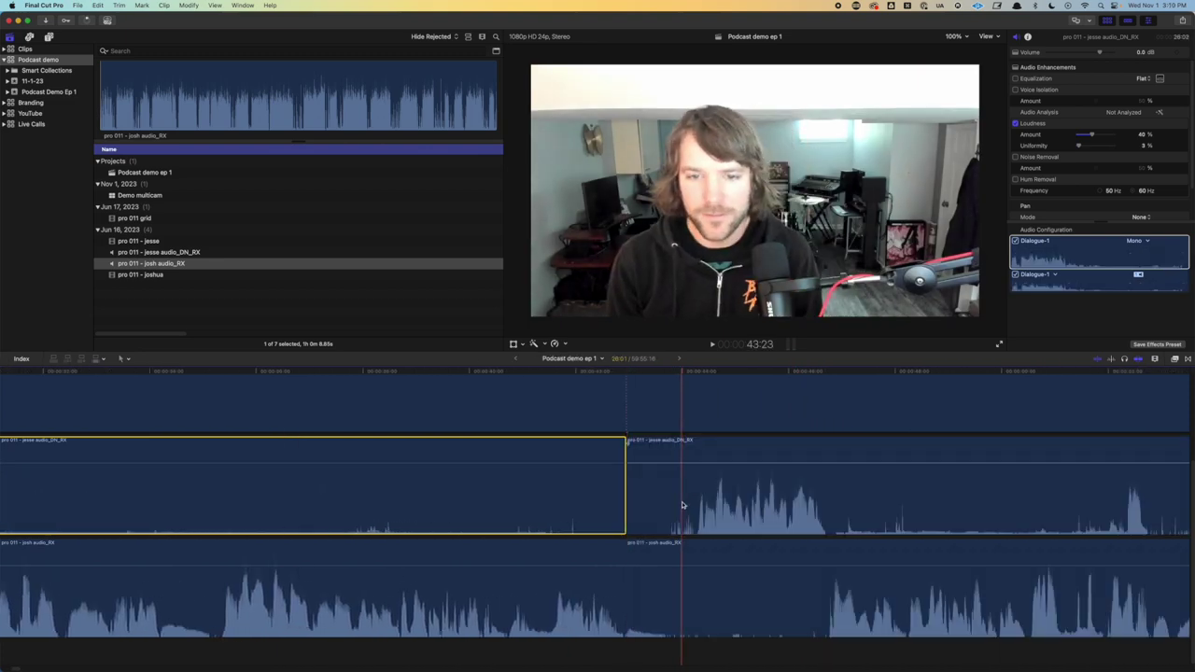
Delete the first short multicam dead-air segment, closing the gap
click(652, 404)
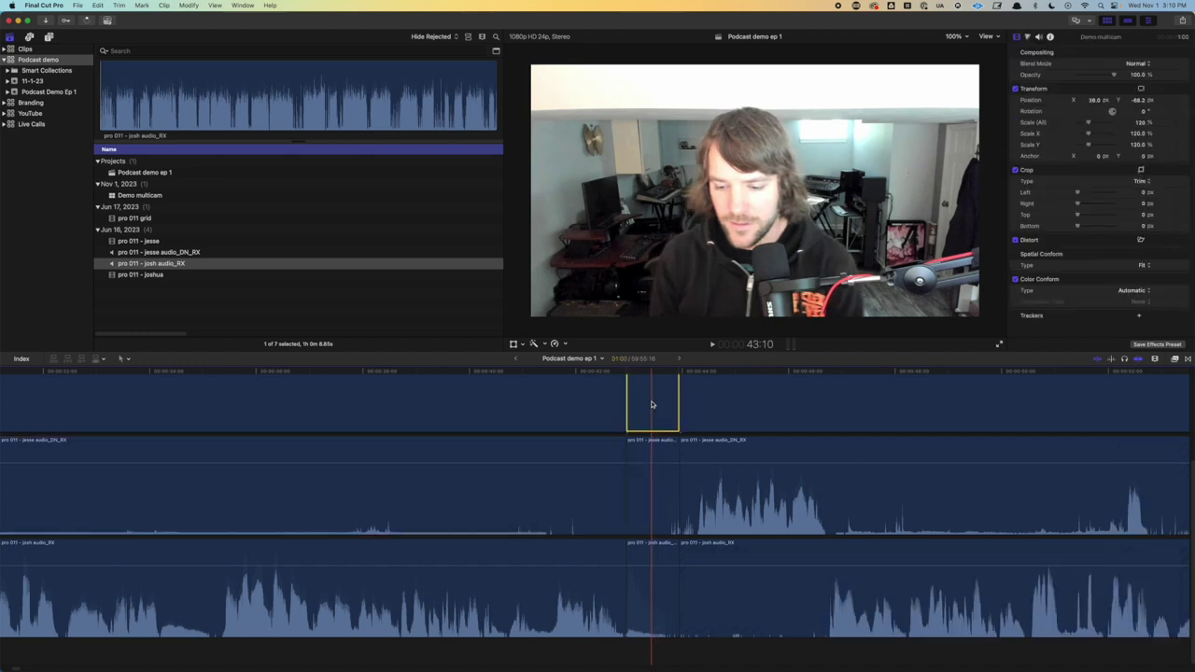
key(Delete)
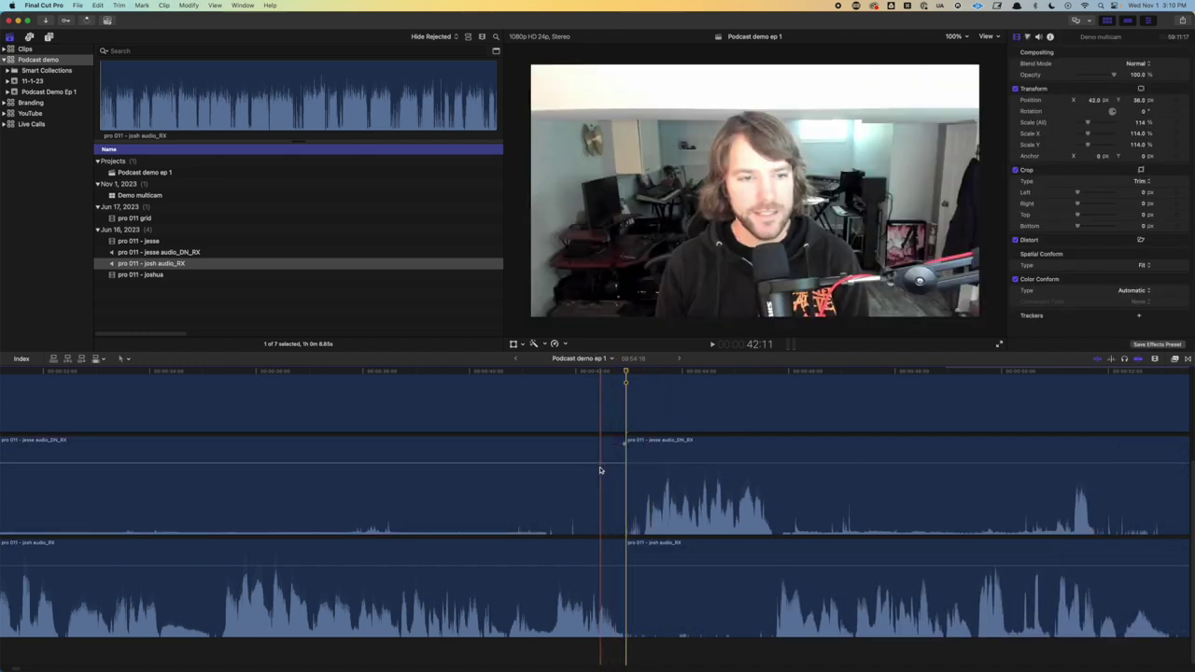
scroll(707, 479, right, 5)
scroll(654, 477, left, 2)
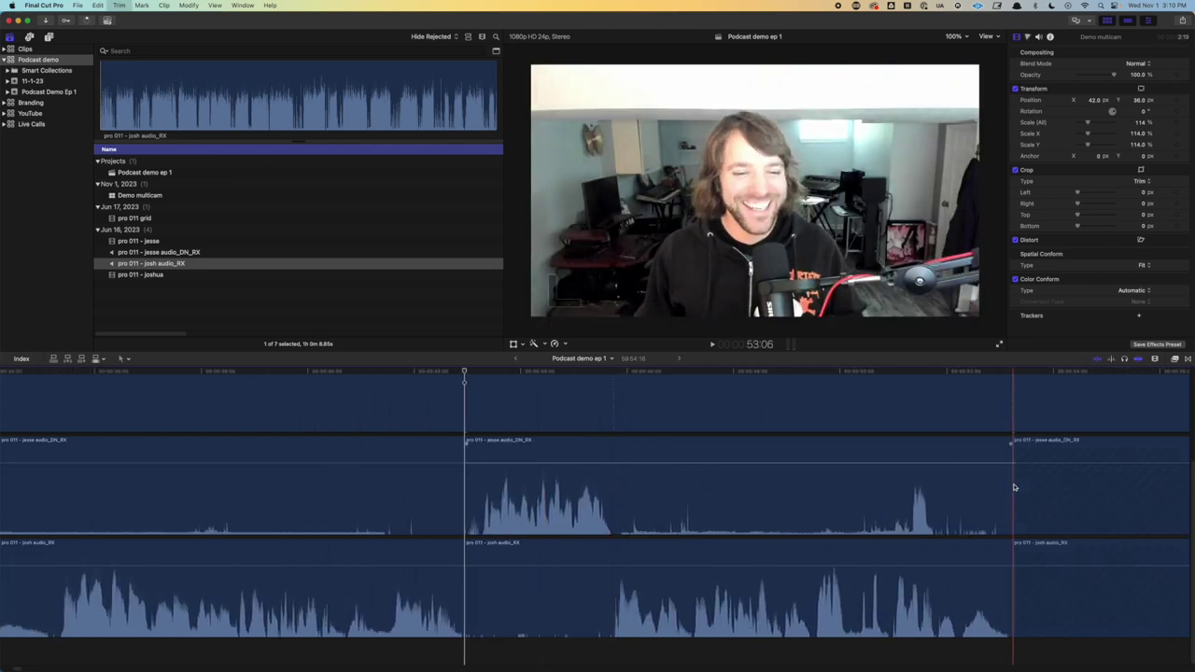
Blade around the second pause, review it, and ripple-delete it
key(super+b)
key(super+b)
click(1018, 425)
key(space)
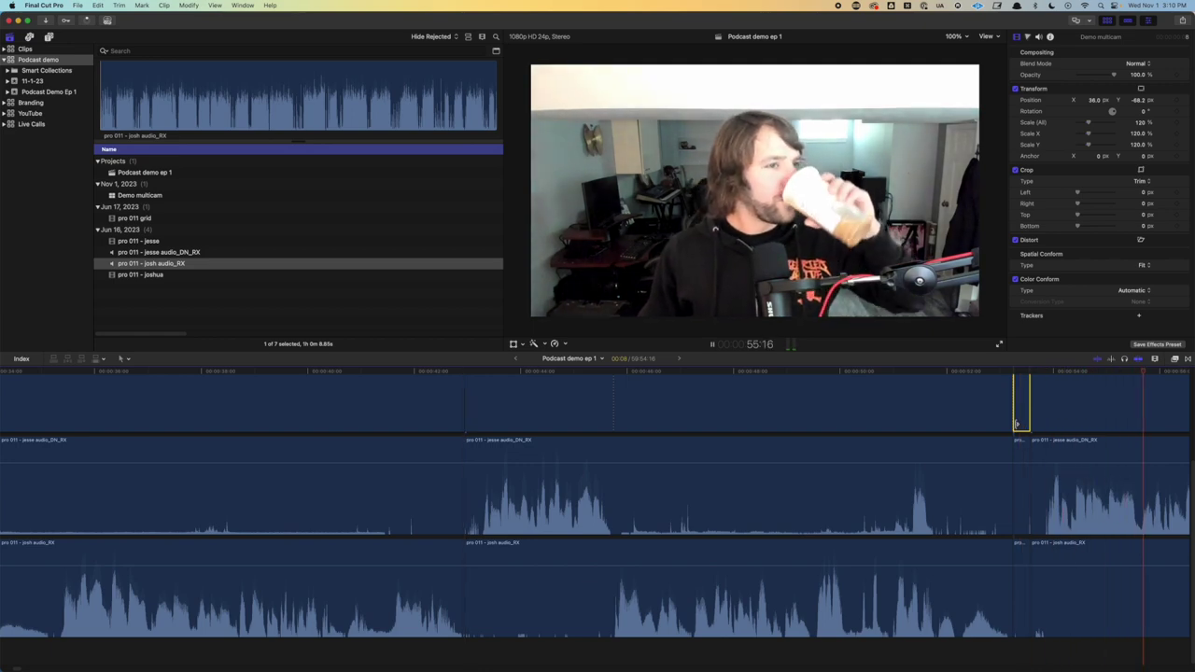
key(space)
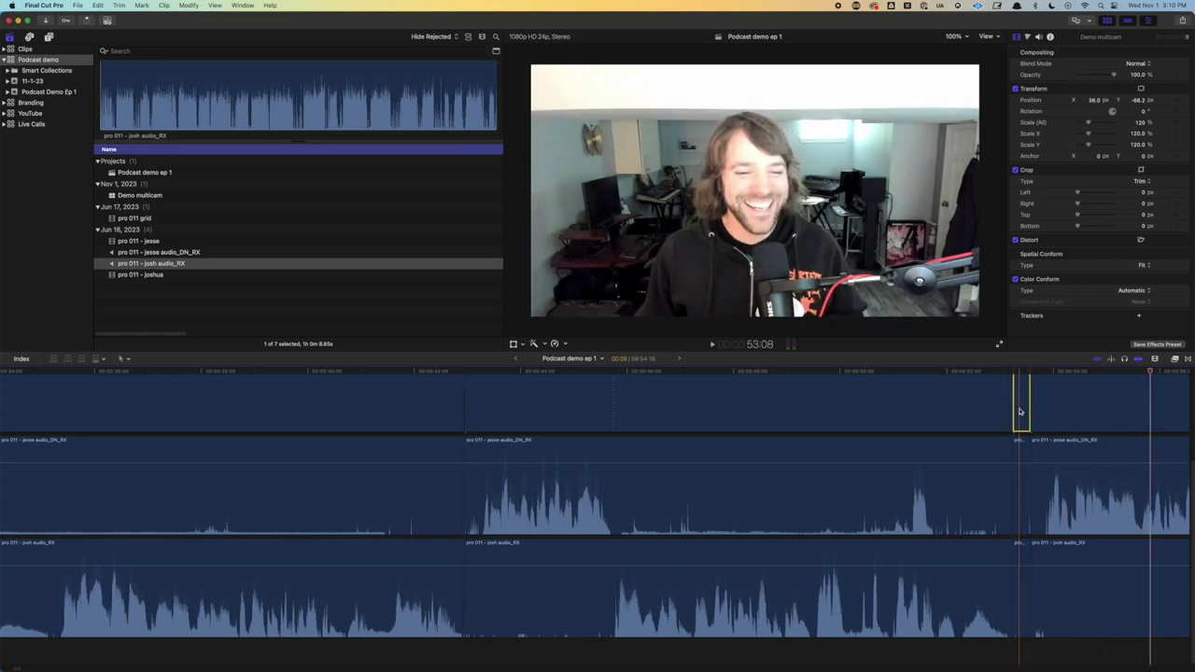
key(Delete)
Split both audio clips around a third pause and delete it
click(1013, 411)
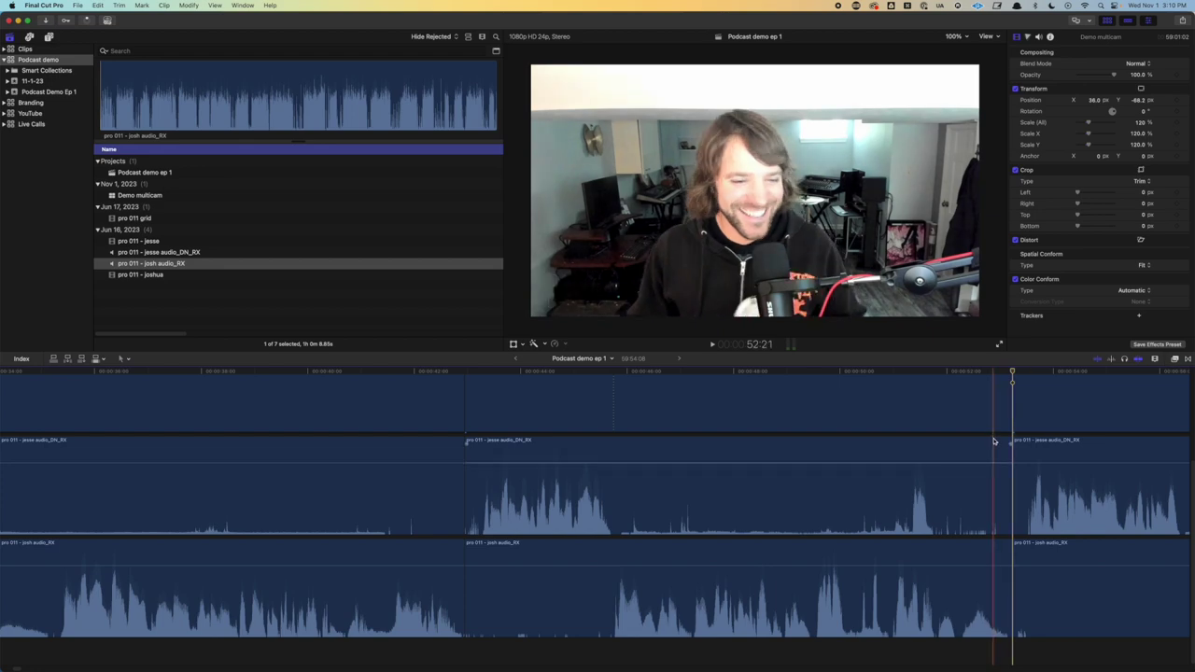
scroll(994, 441, right, 5)
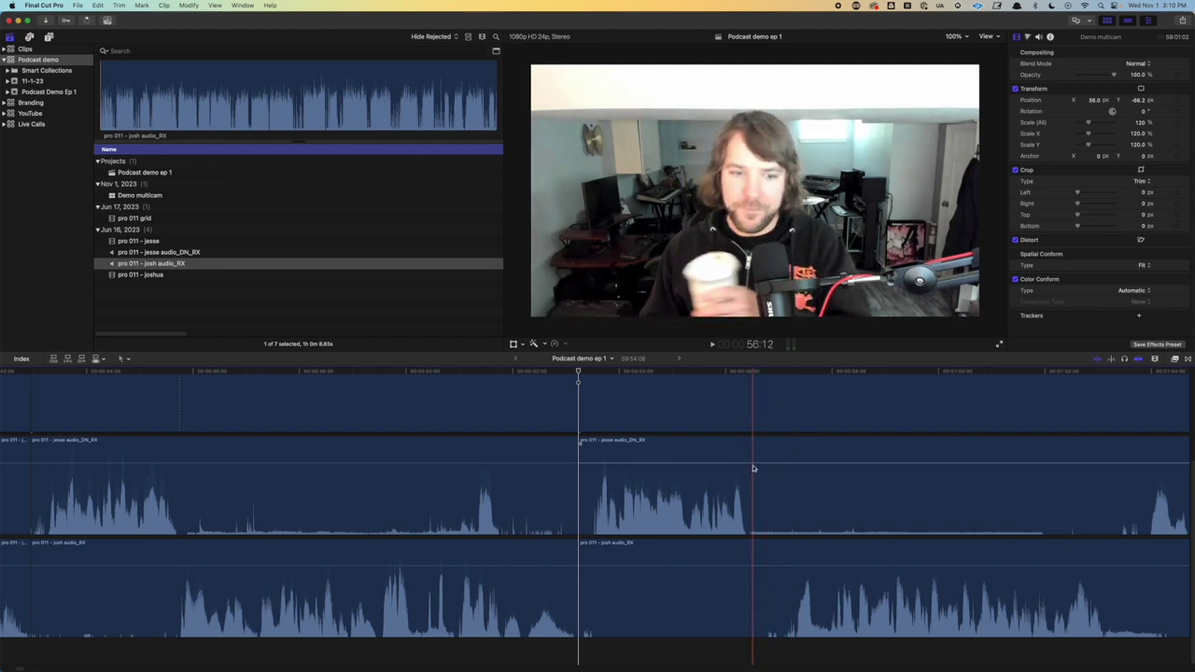
key(shift+super+b)
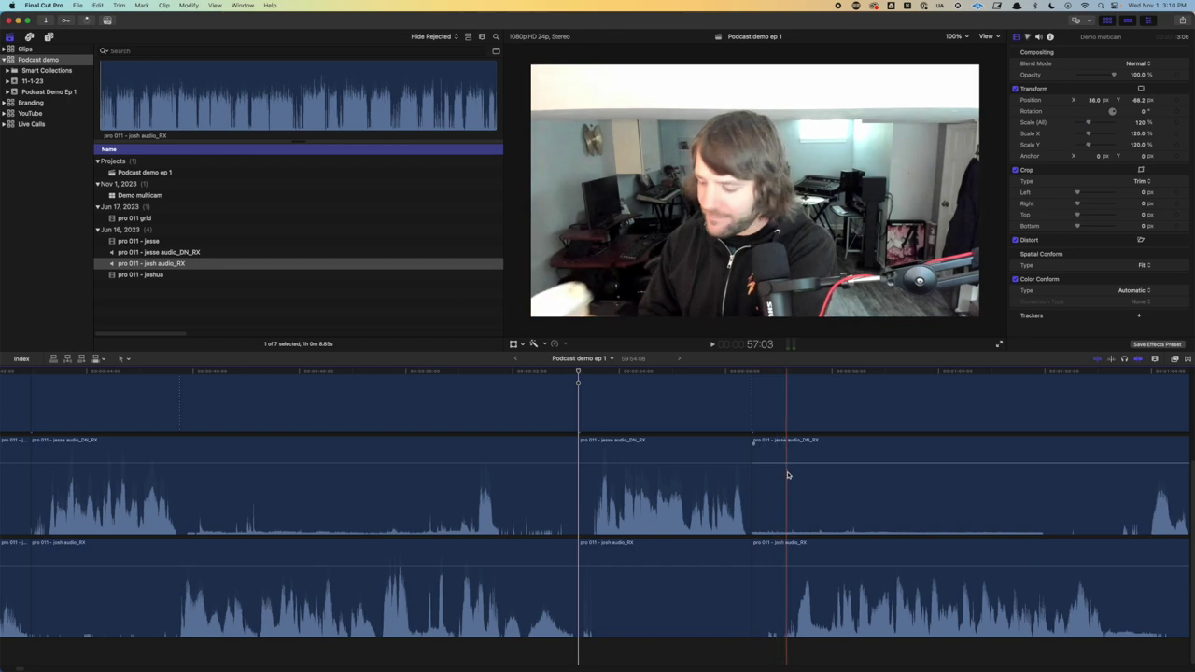
key(shift+super+b)
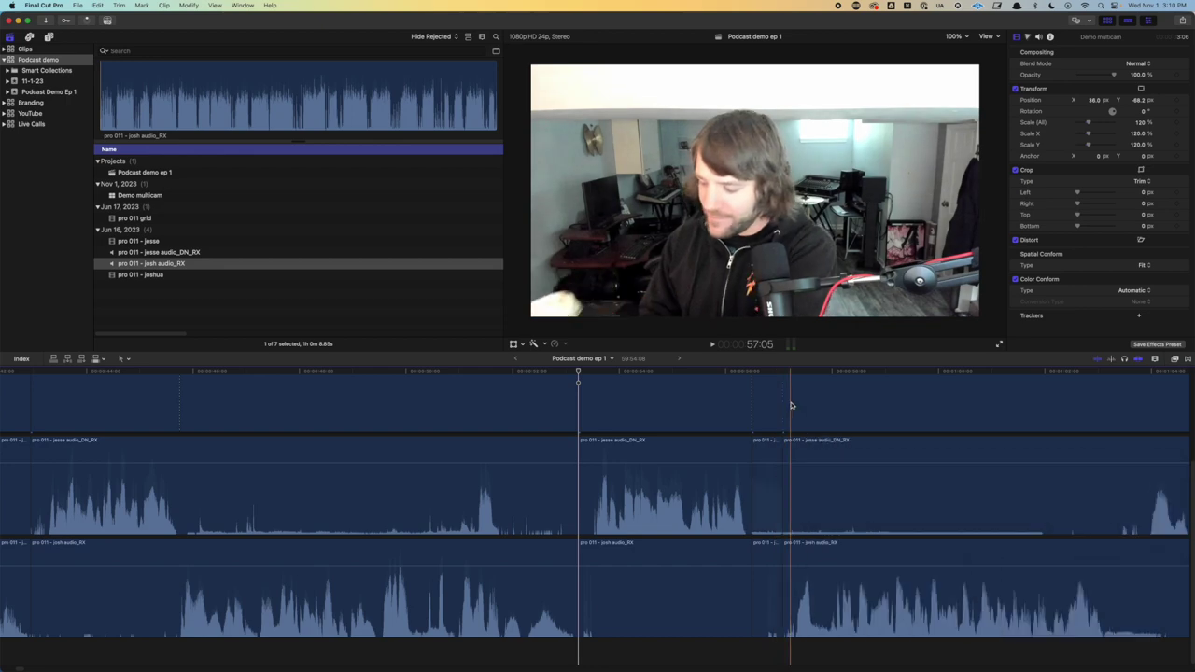
click(772, 412)
key(Delete)
Cut out a fourth short pause so the clips close up
scroll(654, 448, right, 5)
key(shift+super+b)
key(shift+super+b)
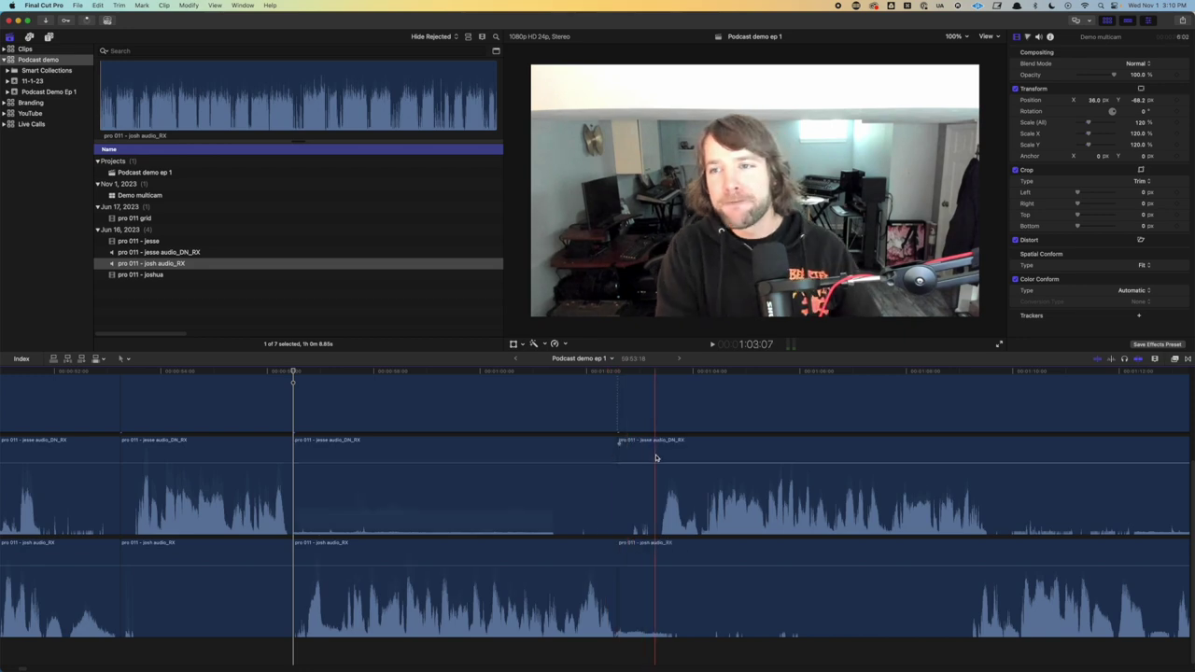
click(642, 454)
key(Delete)
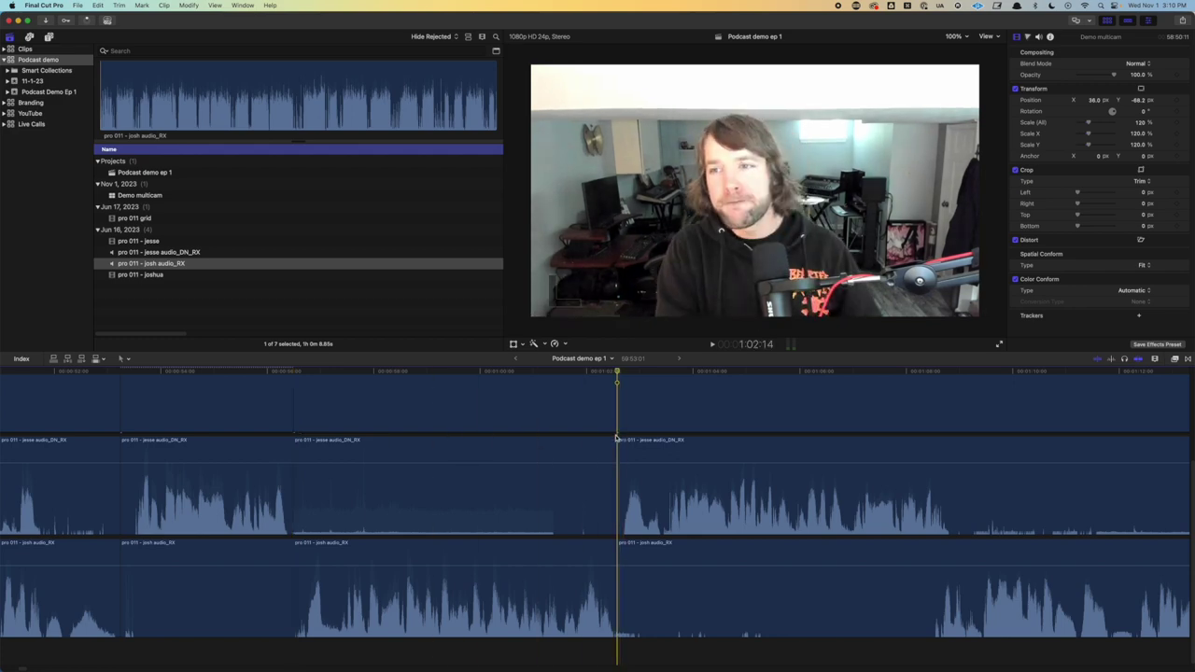
click(924, 456)
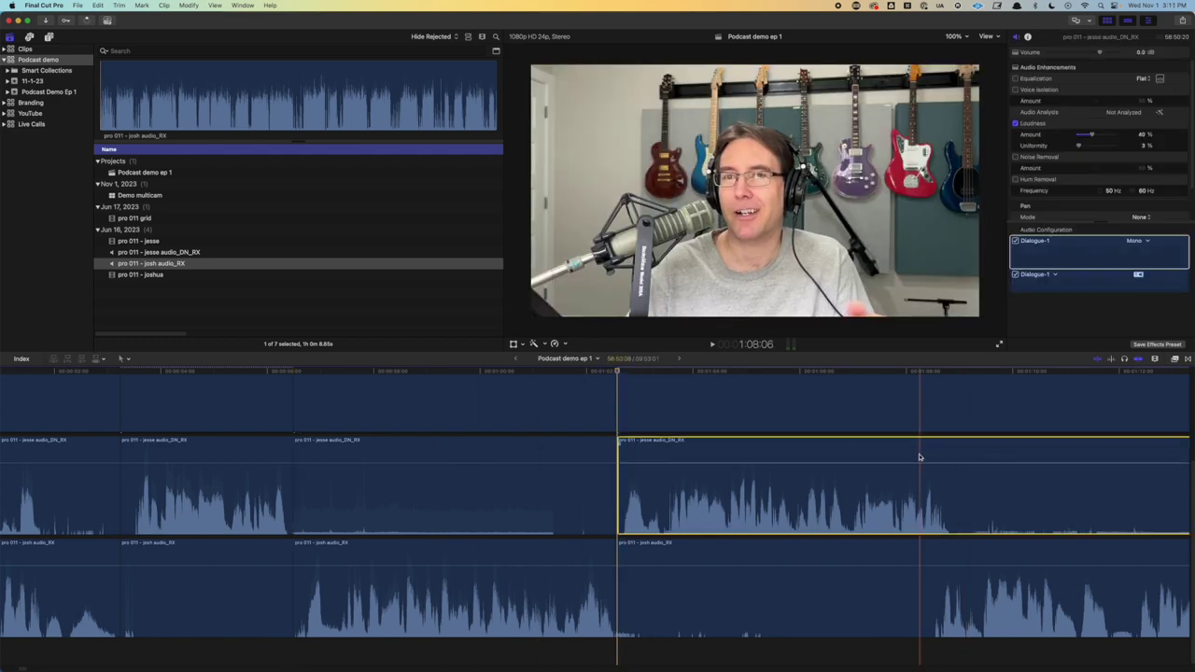
key(space)
key(space)
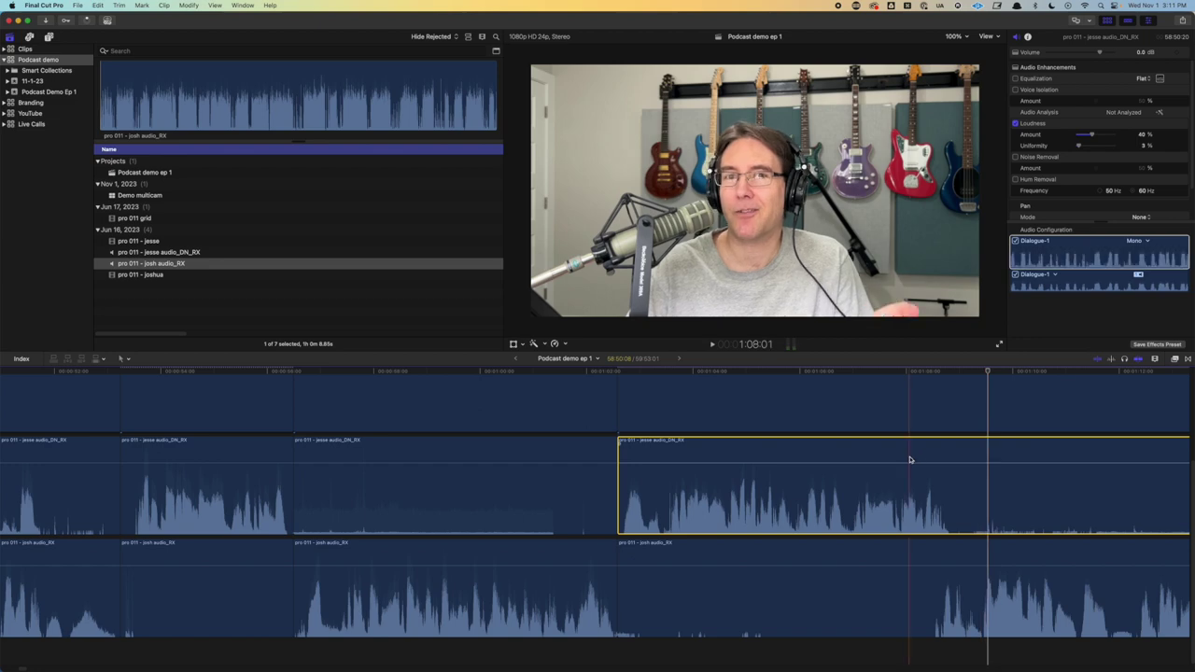
key(space)
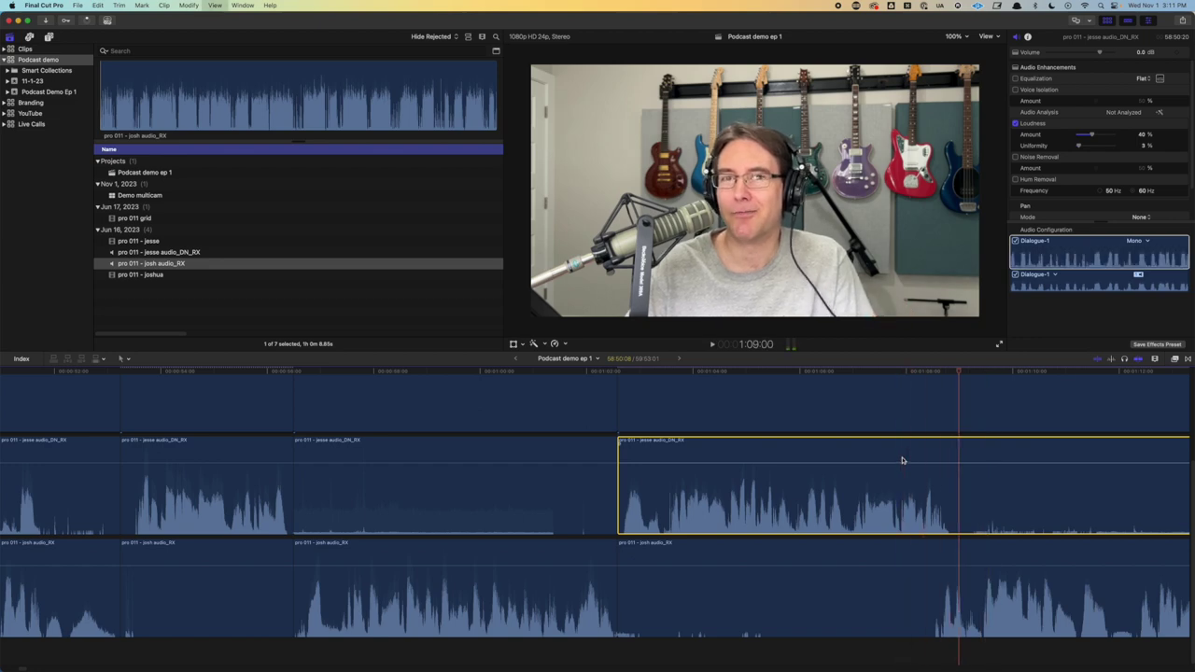
key(space)
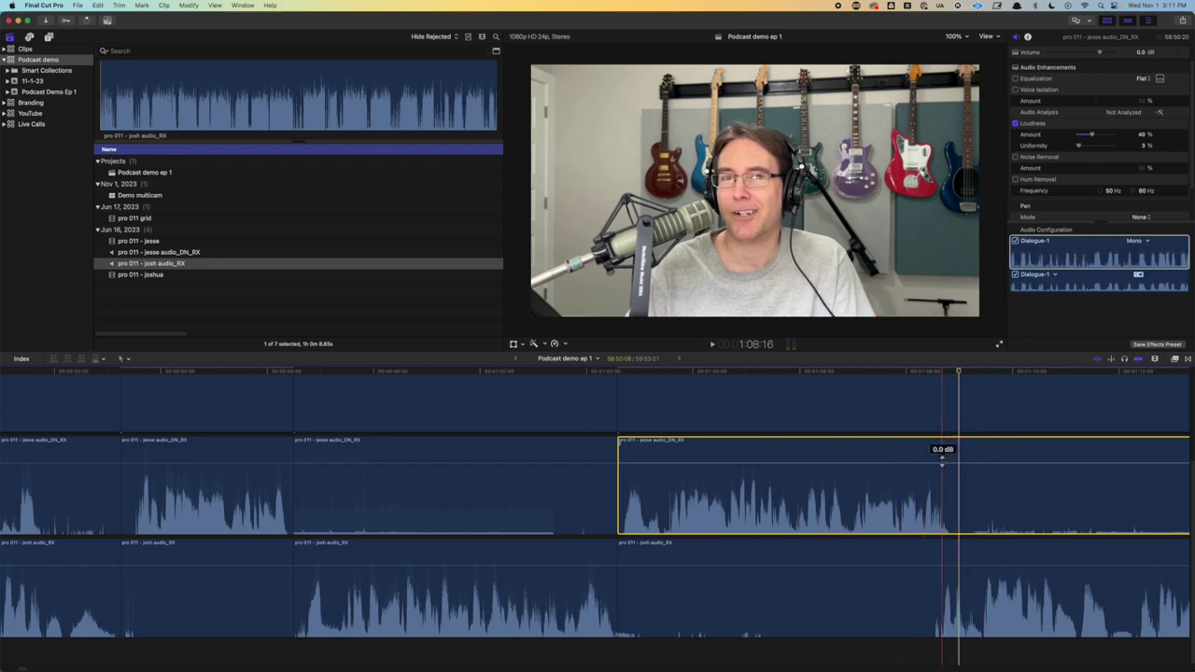
Split around the silent gap near 1:25 and ripple-delete it
scroll(942, 454, right, 20)
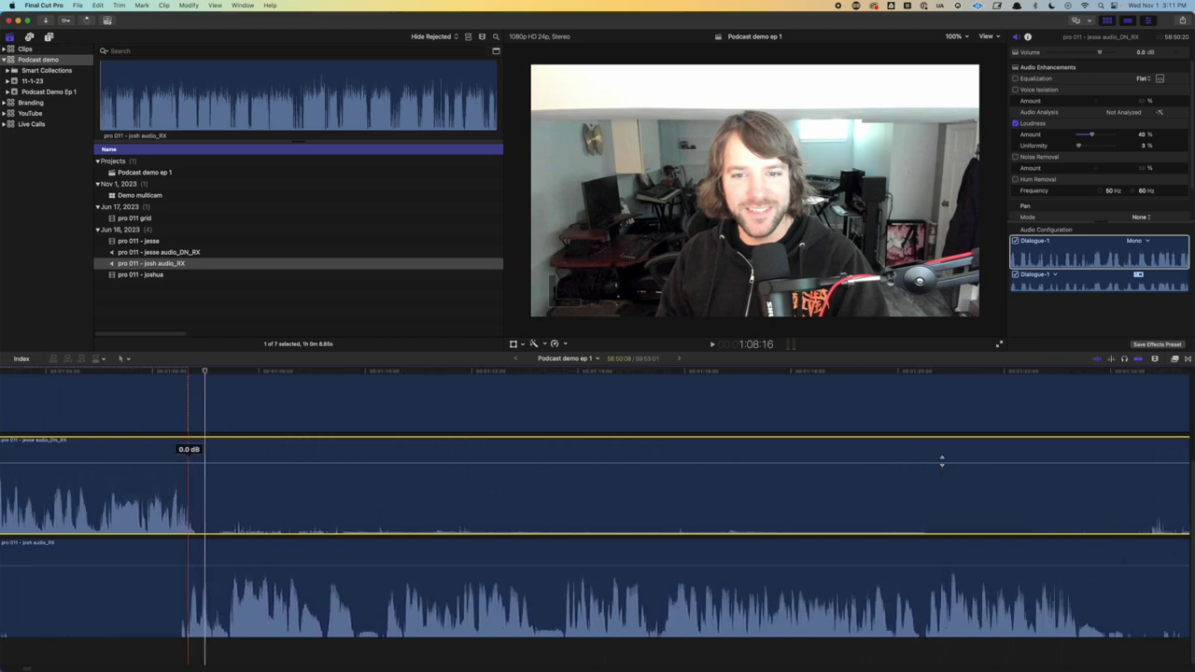
scroll(460, 459, left, 5)
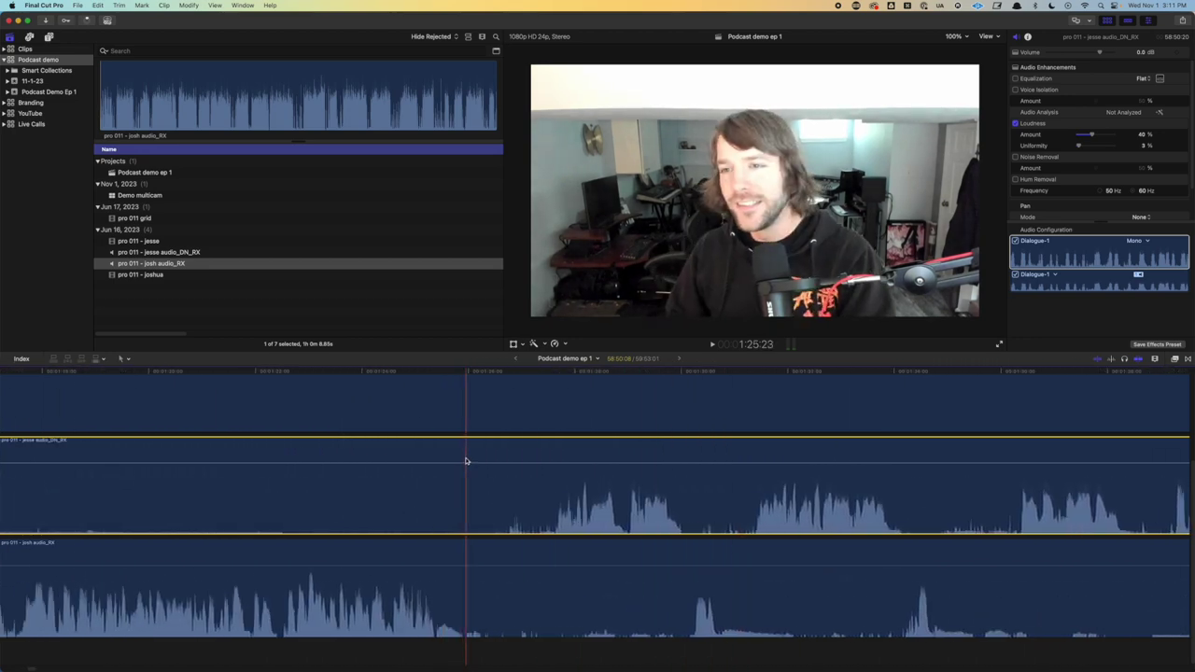
key(super+shift+b)
key(super+shift+b)
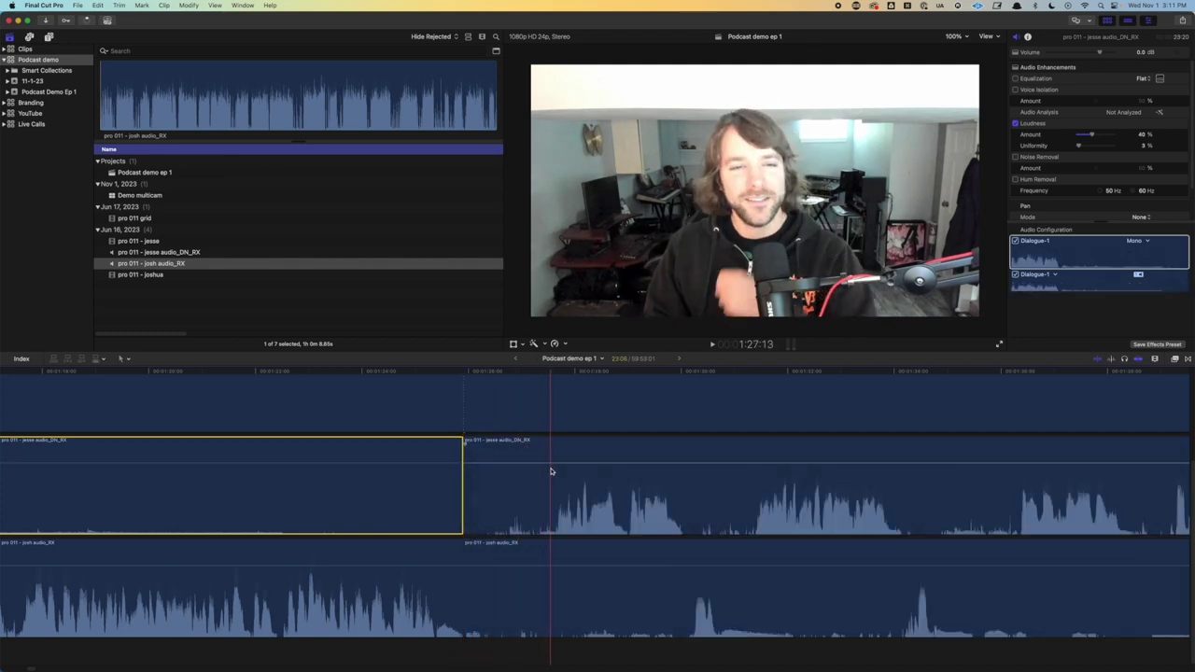
click(494, 414)
key(Delete)
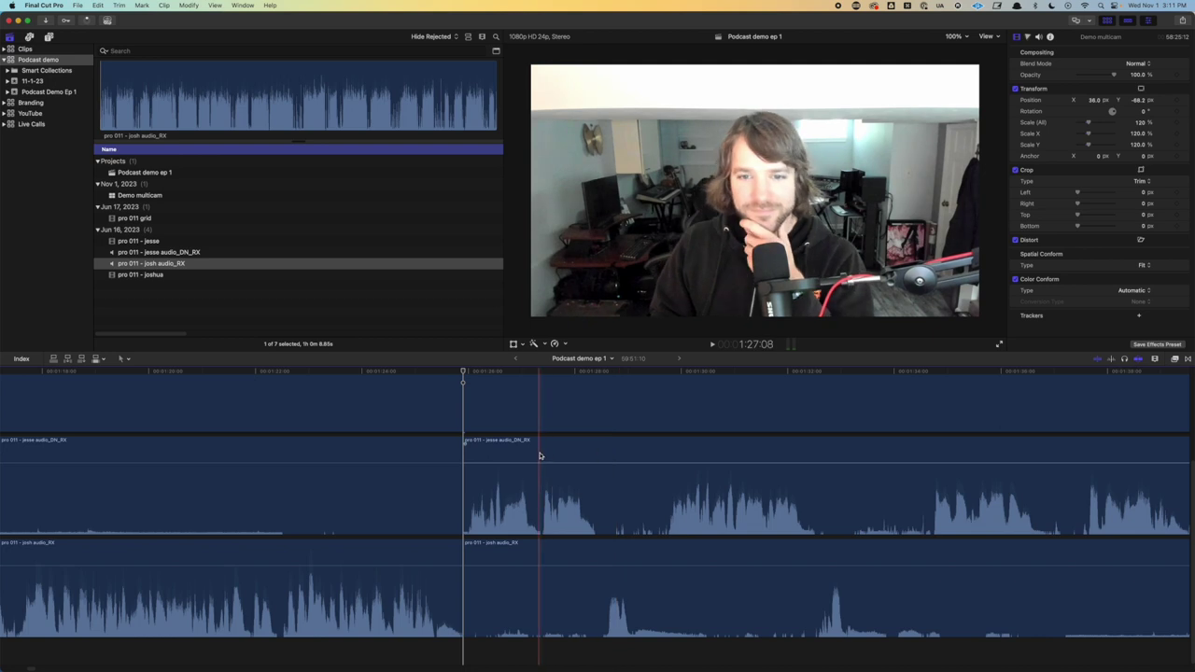
Play back the edit and switch that multicam stretch to another camera angle
key(space)
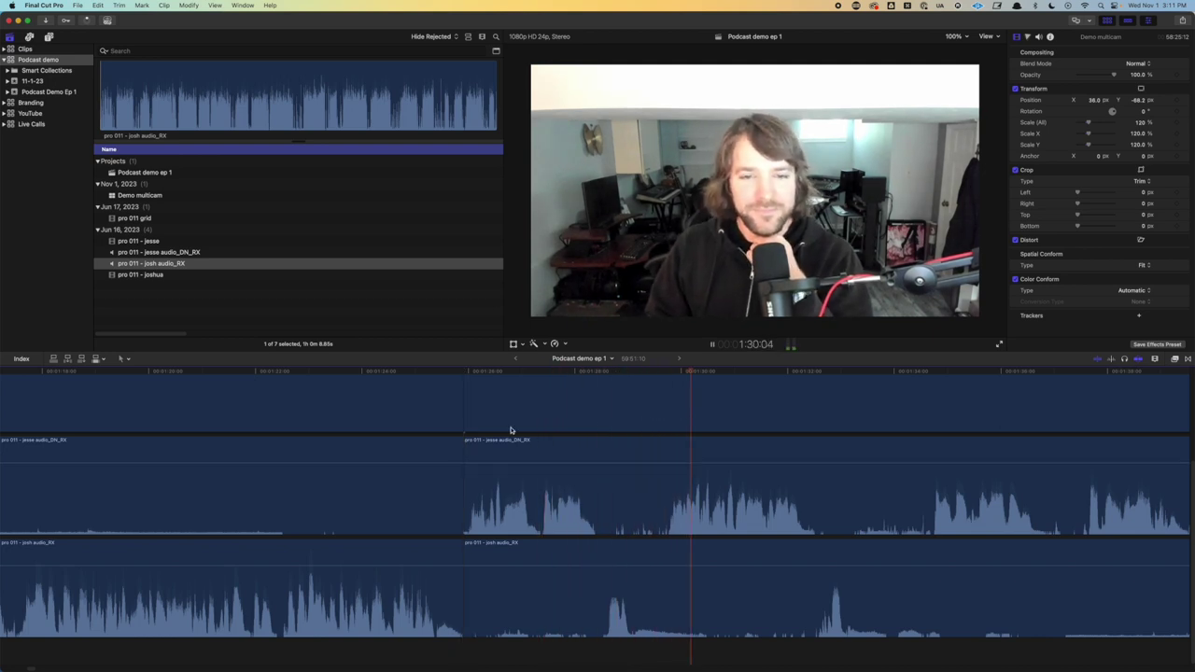
key(space)
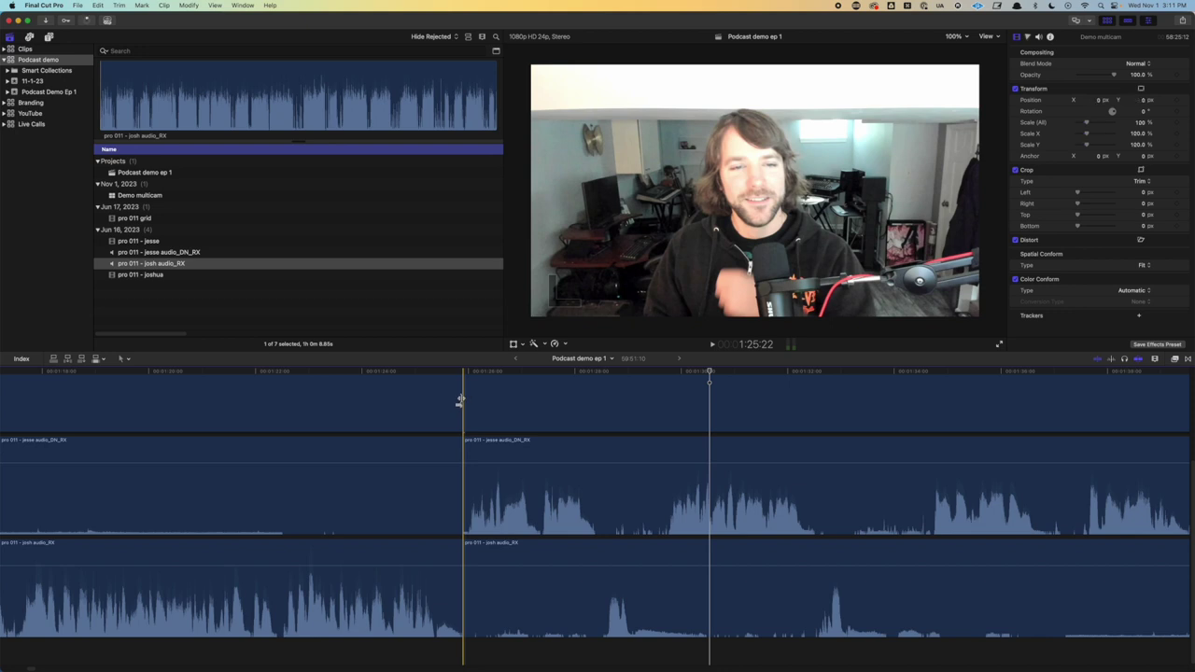
key(super+z)
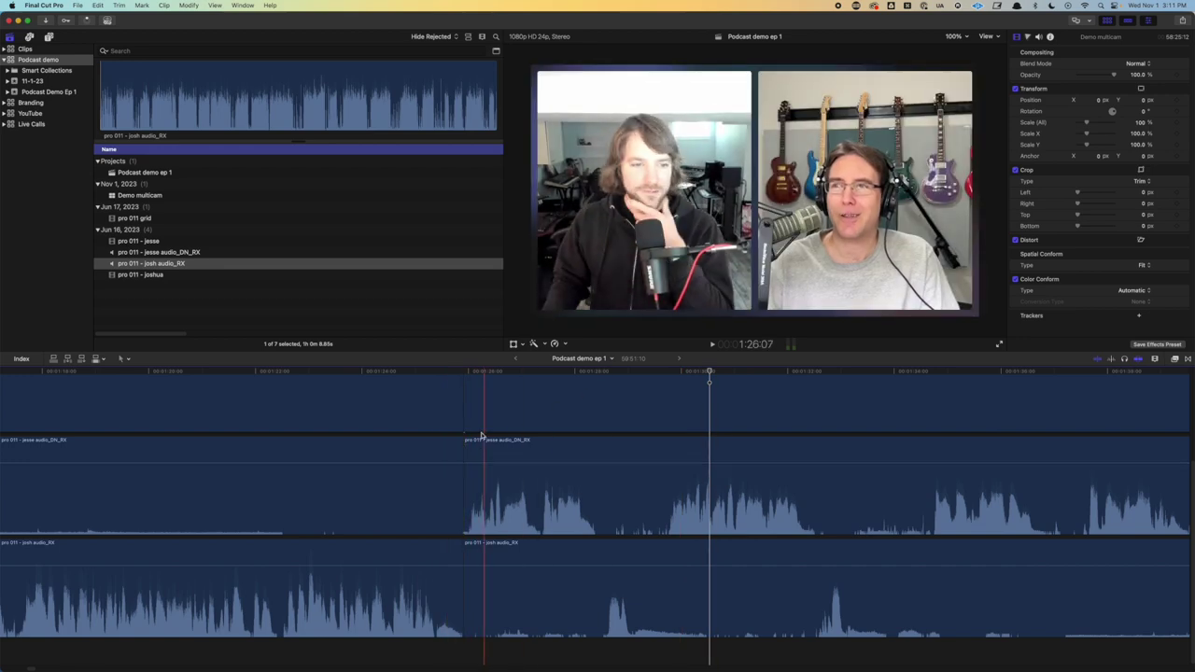
Blade all tracks around 1:33–1:34 and delete the short piece, closing the gap
key(space)
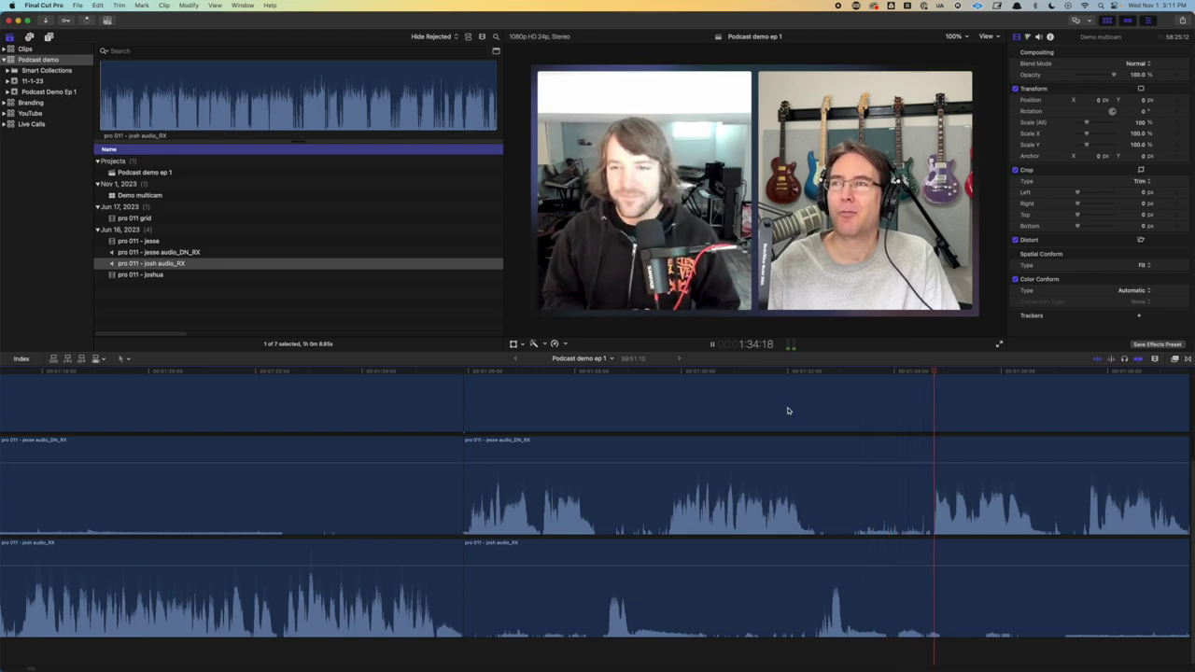
key(space)
drag(938, 377, 930, 375)
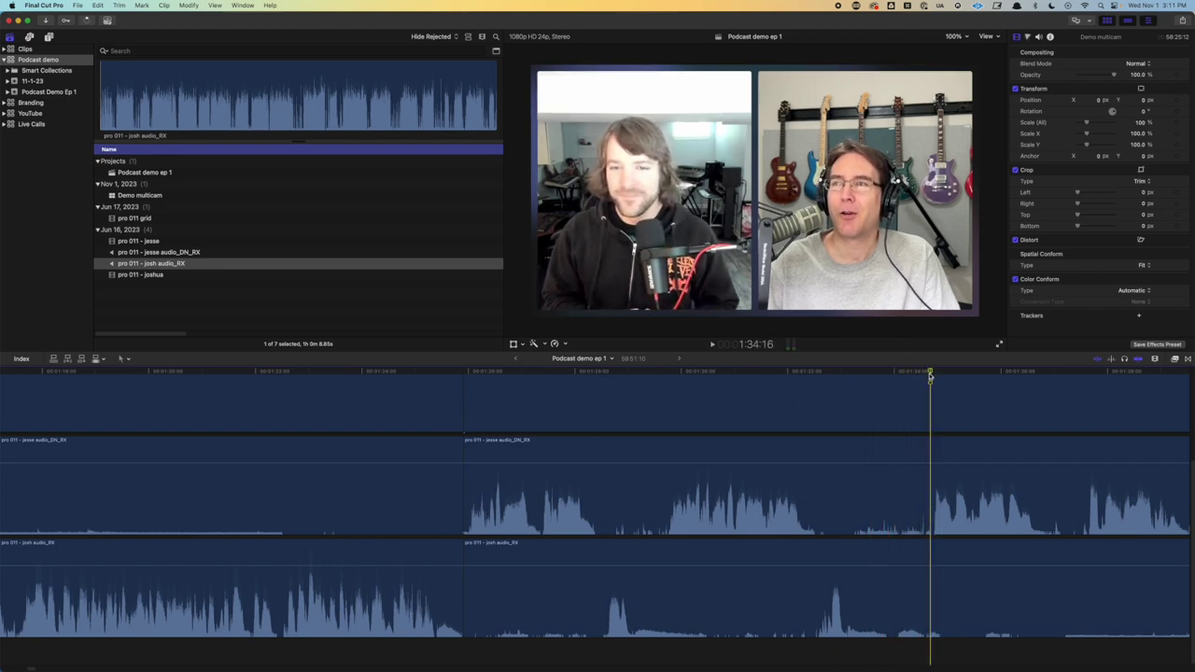
key(super+b)
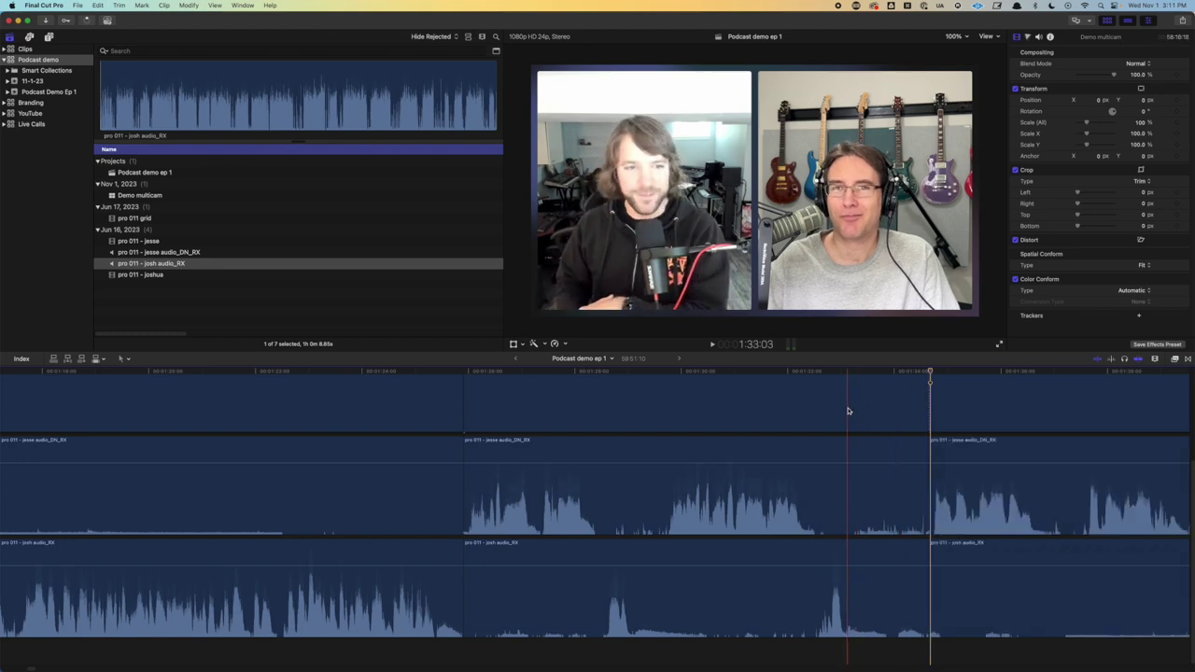
key(super+b)
click(864, 405)
key(BackSpace)
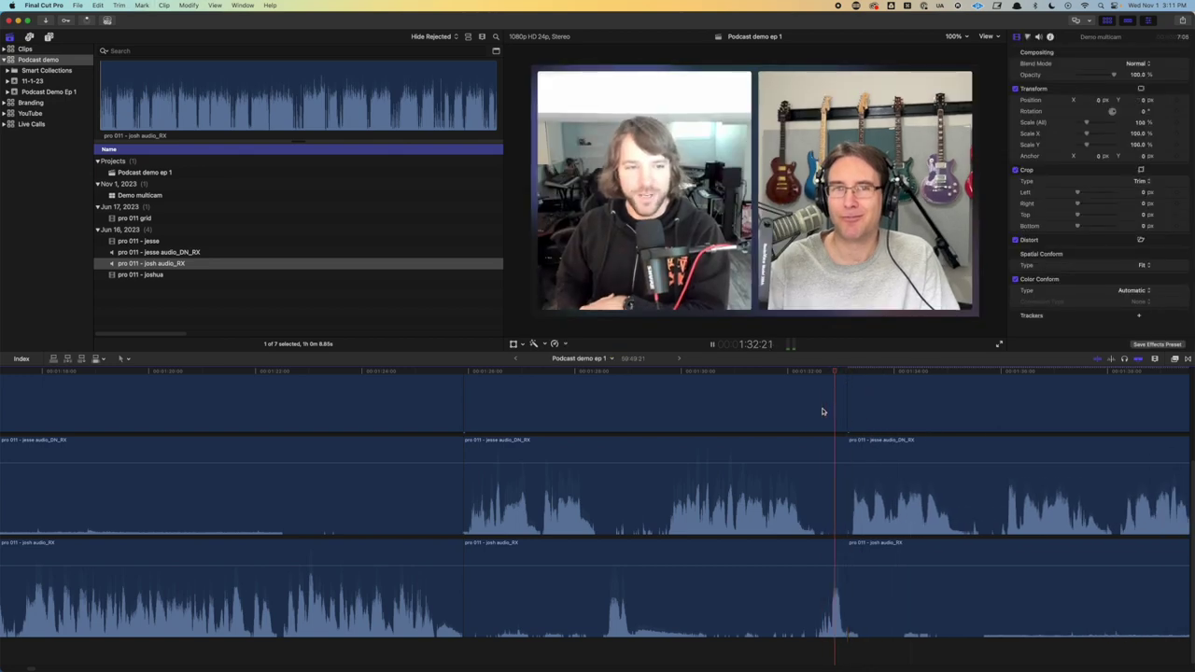
Play back across the new edit and fit the whole project in the timeline
key(space)
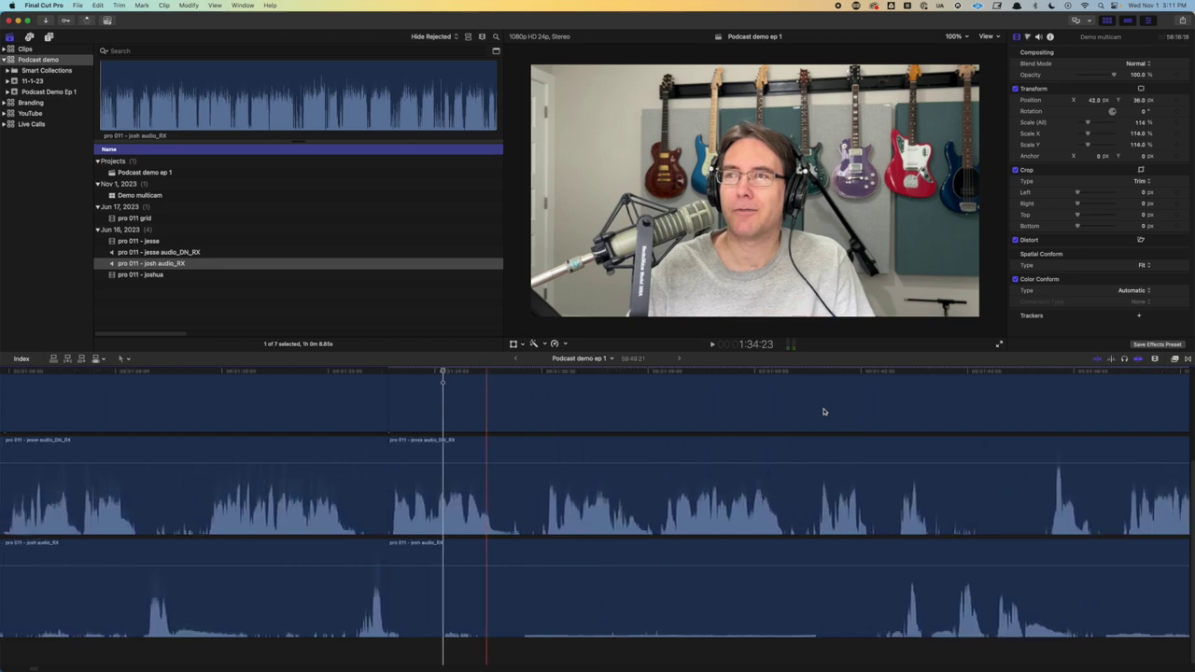
key(space)
key(super+minus)
key(super+minus)
key(super+minus)
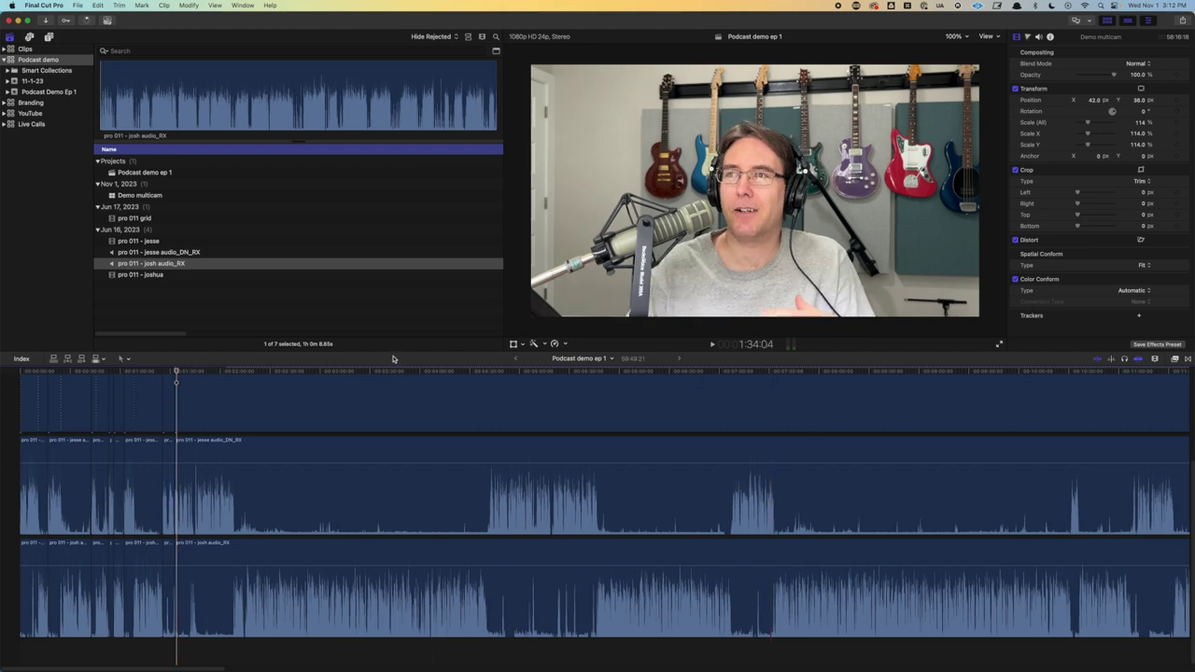
Scroll the timeline up toward the next uncut multicam stretch of the podcast
scroll(328, 410, up, 5)
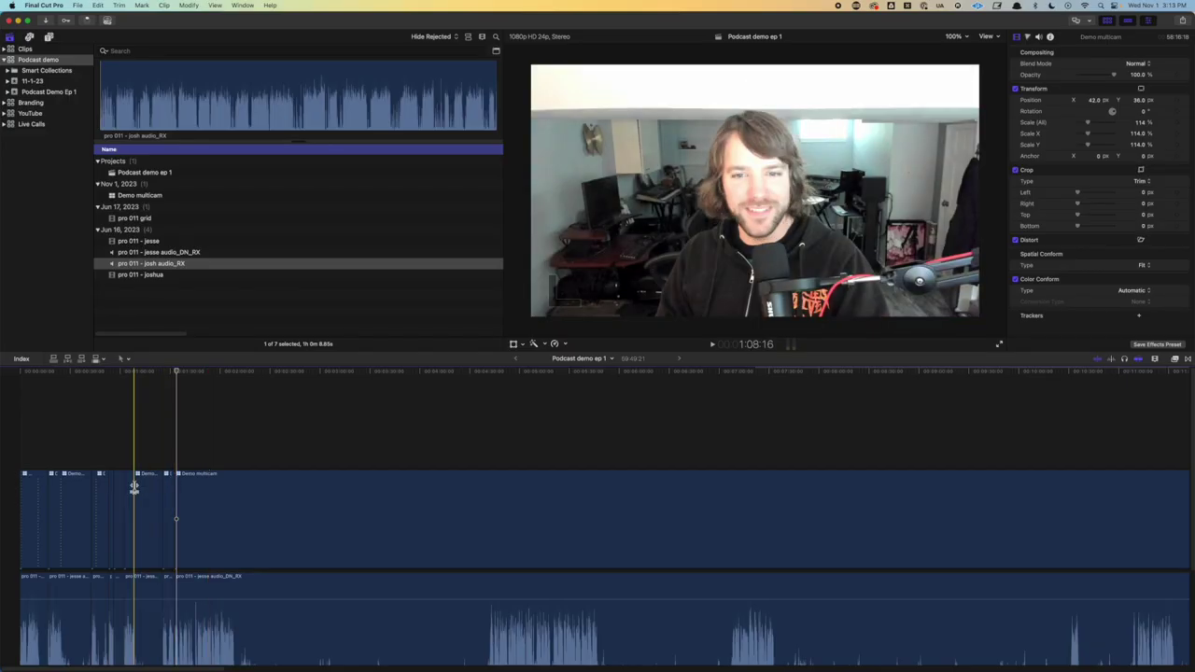
Split the multicam and both speaker audio clips near 1:45 and ripple-delete the short piece
key(super+equal)
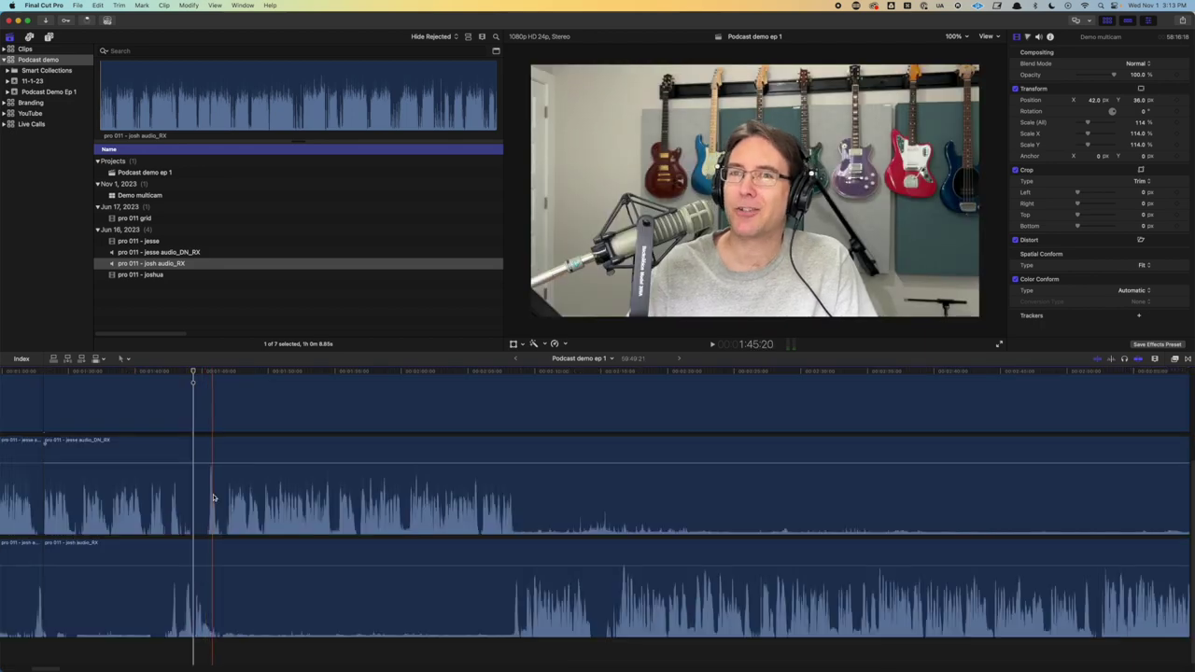
key(super+minus)
scroll(680, 469, left, 2)
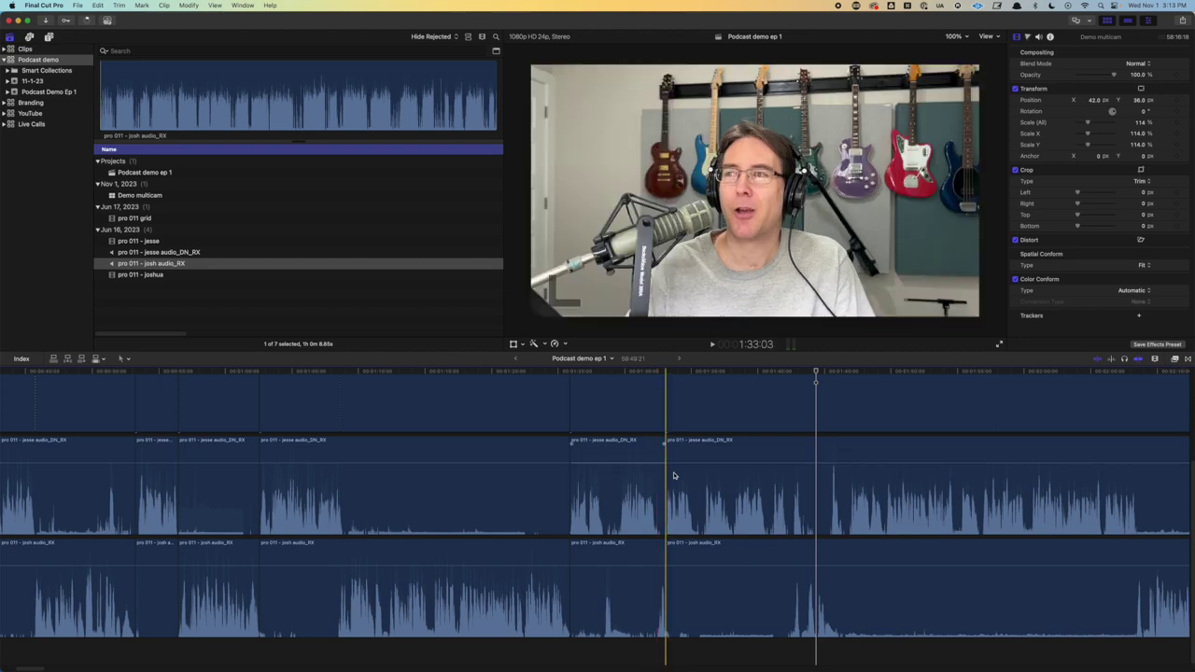
click(856, 488)
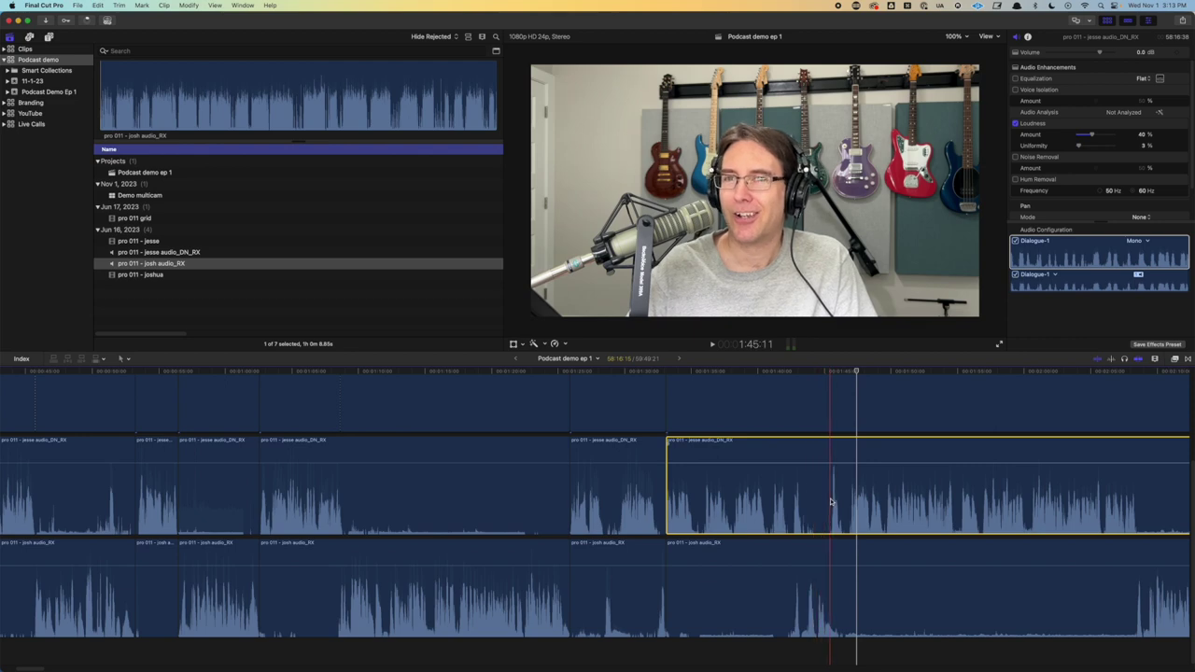
key(shift+super+b)
key(shift+super+b)
click(835, 418)
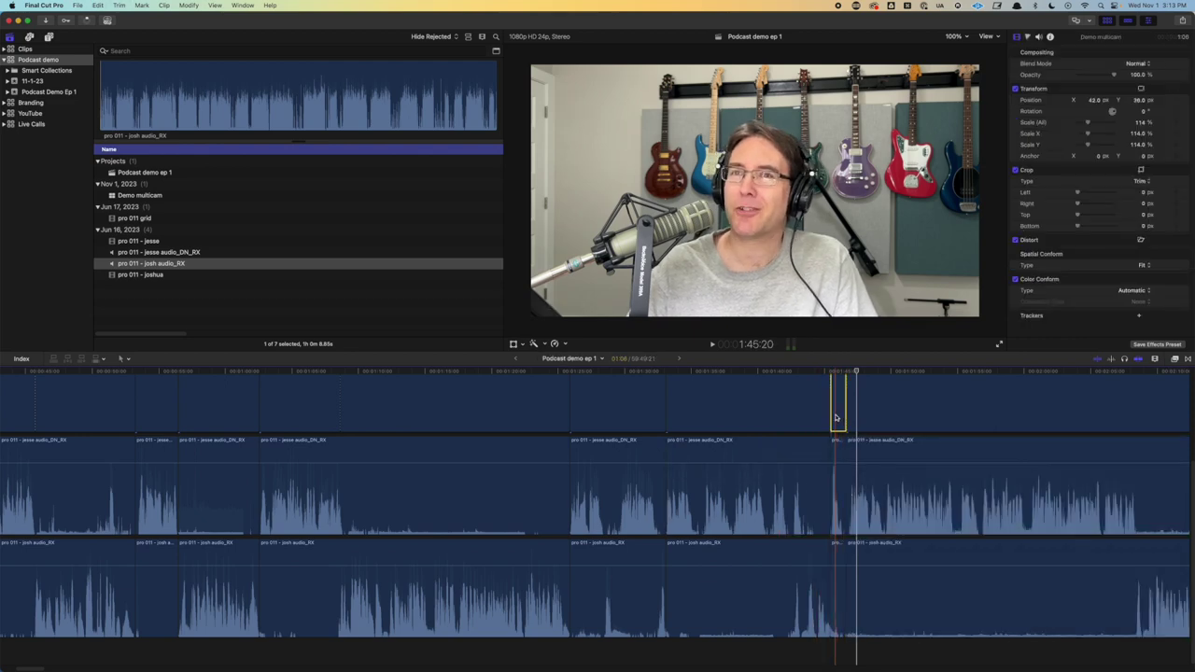
key(Delete)
Play back across the new edit near 1:44 several times, then zoom in around the playhead
click(796, 407)
key(space)
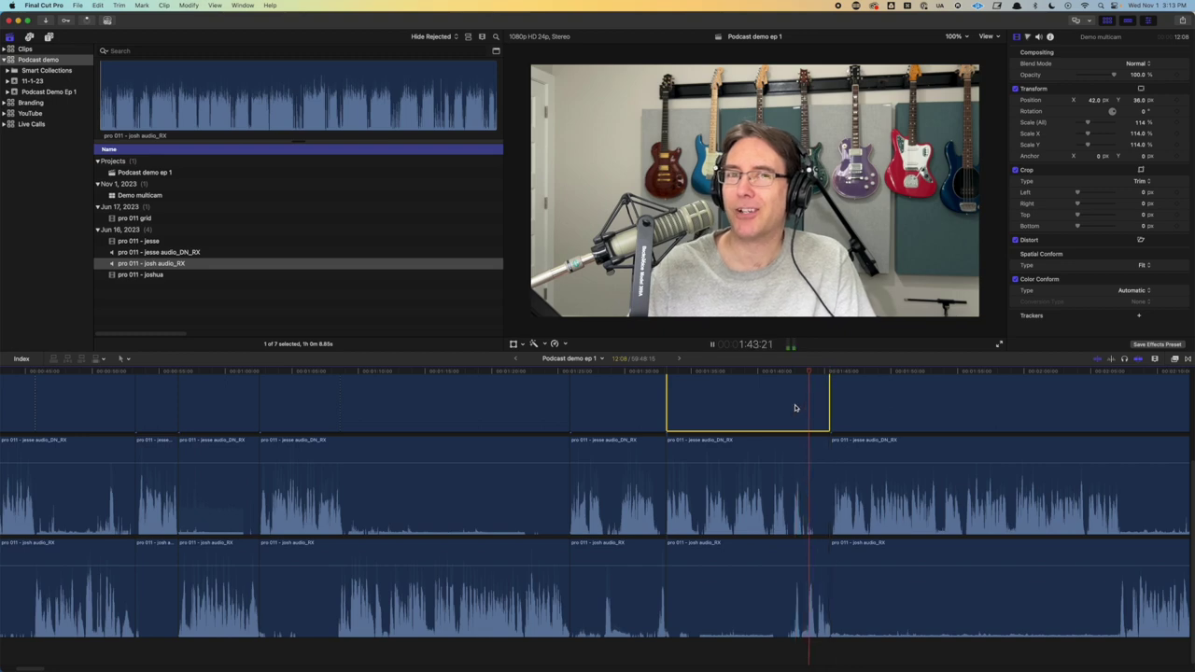
key(space)
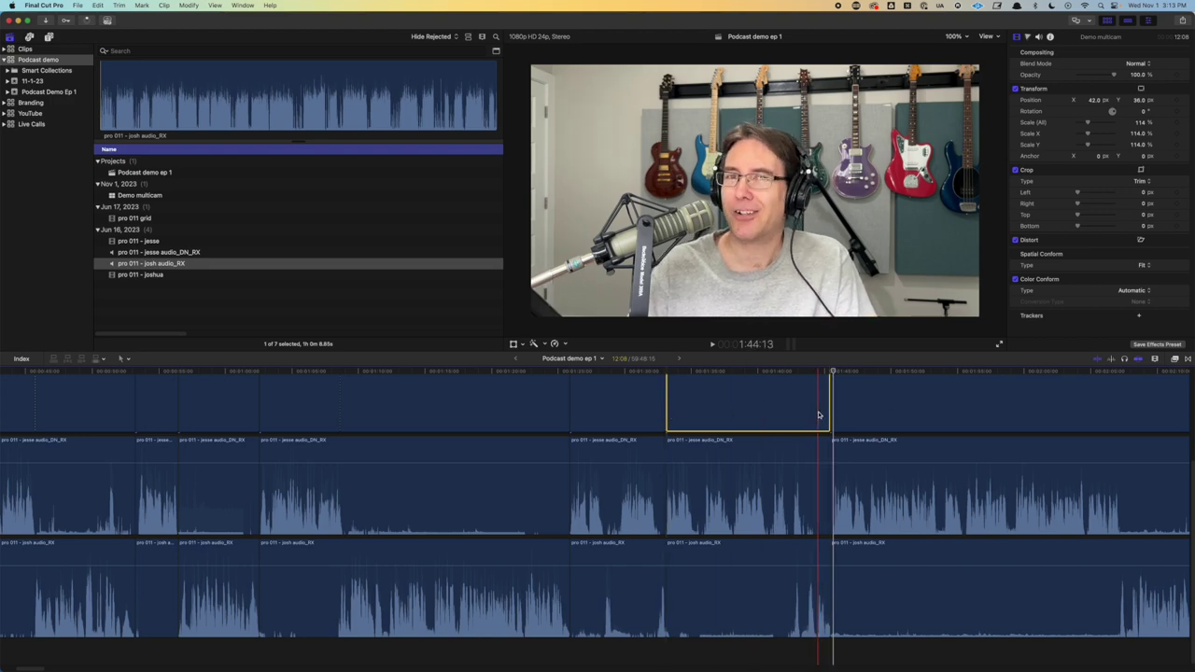
key(space)
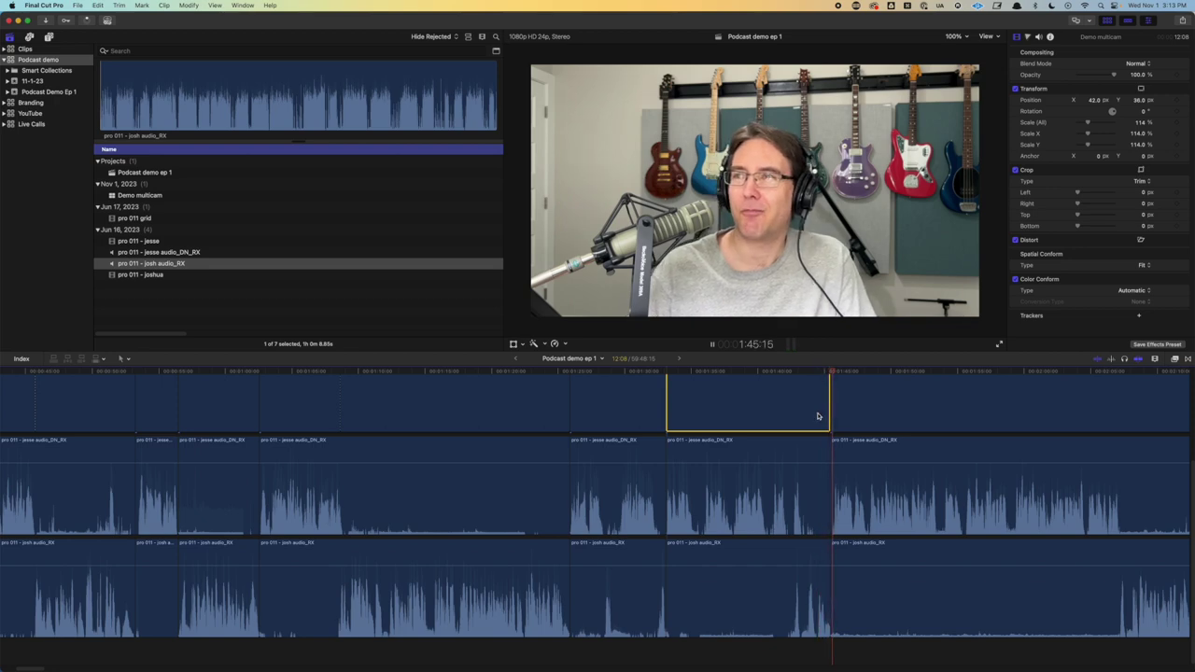
key(space)
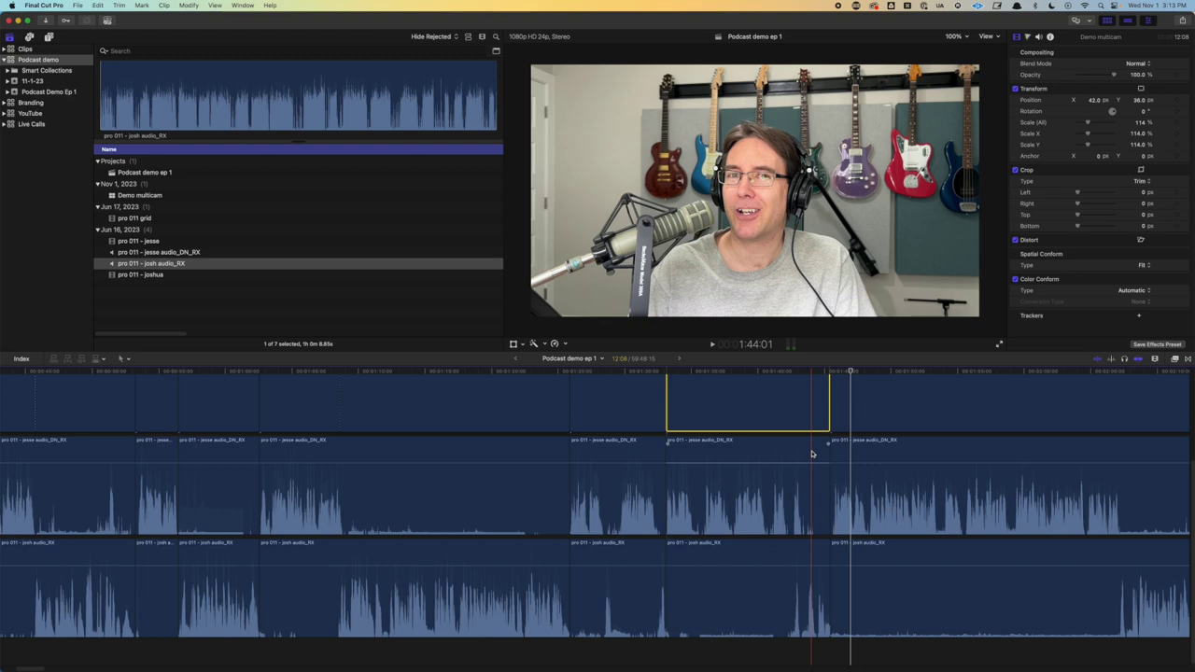
click(814, 373)
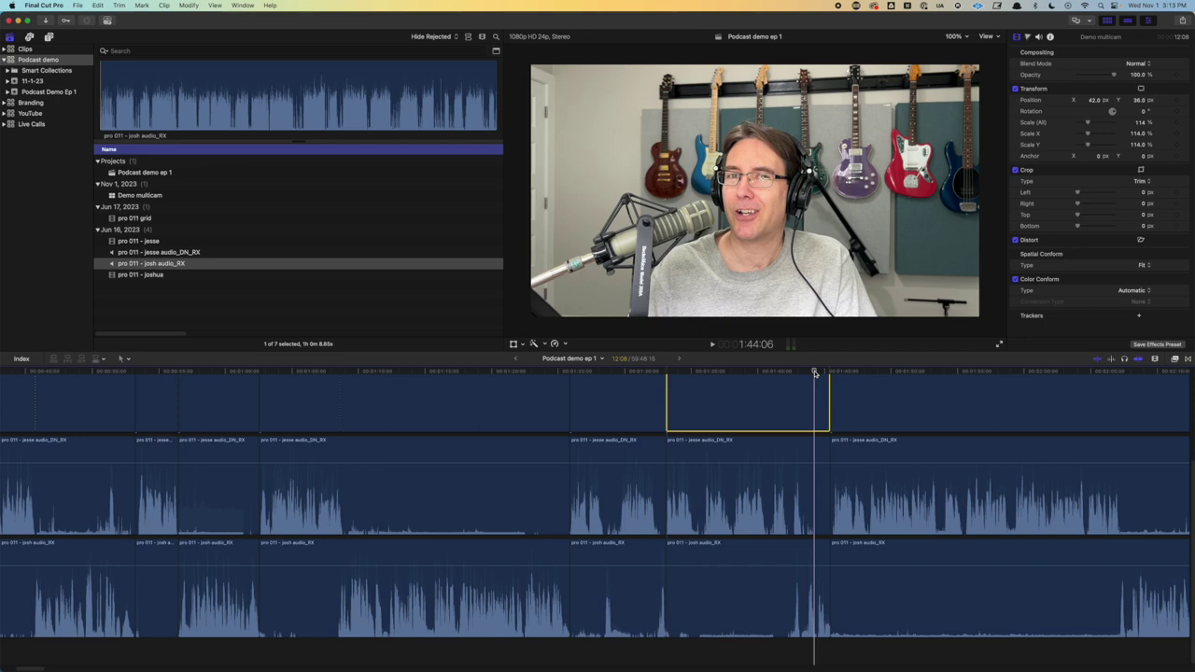
key(space)
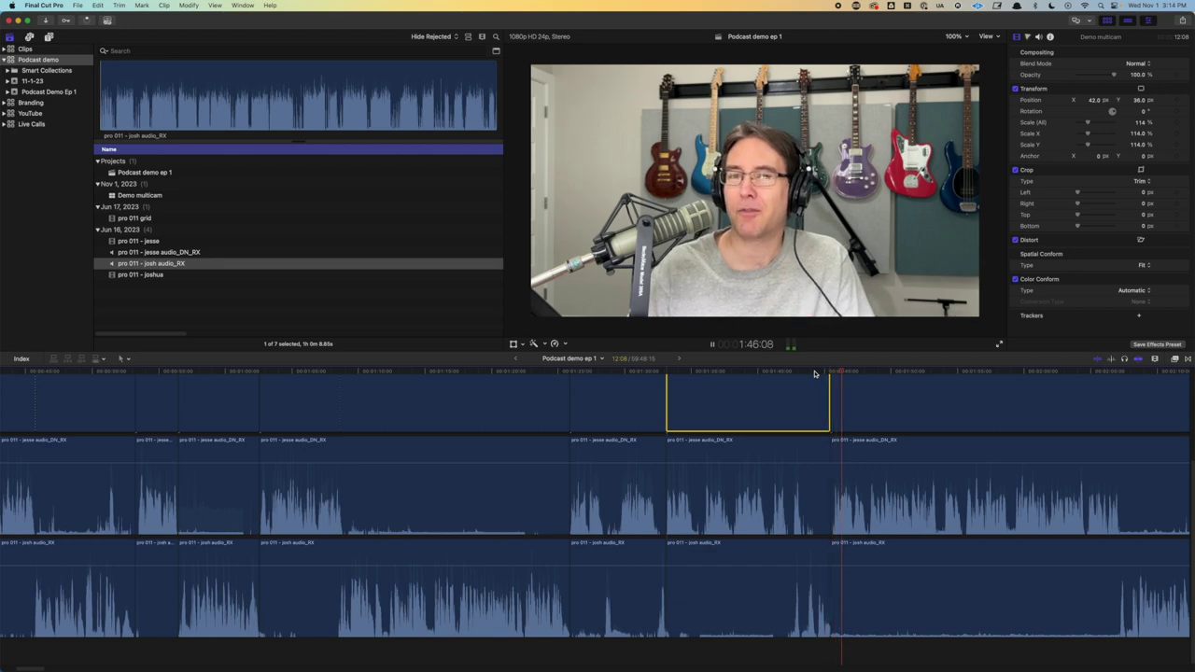
key(space)
key(super+equal)
key(super+equal)
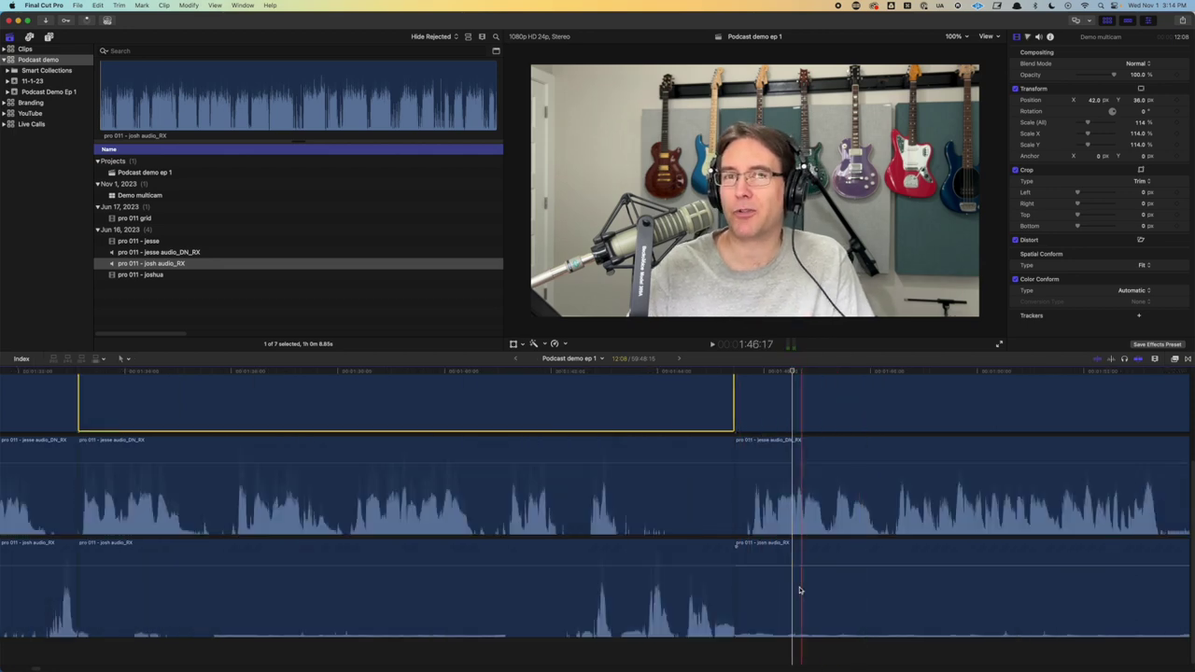
Trim the 'josh audio_RX' clips near 1:44 to leave a short silent gap, and review it
drag(738, 600, 715, 607)
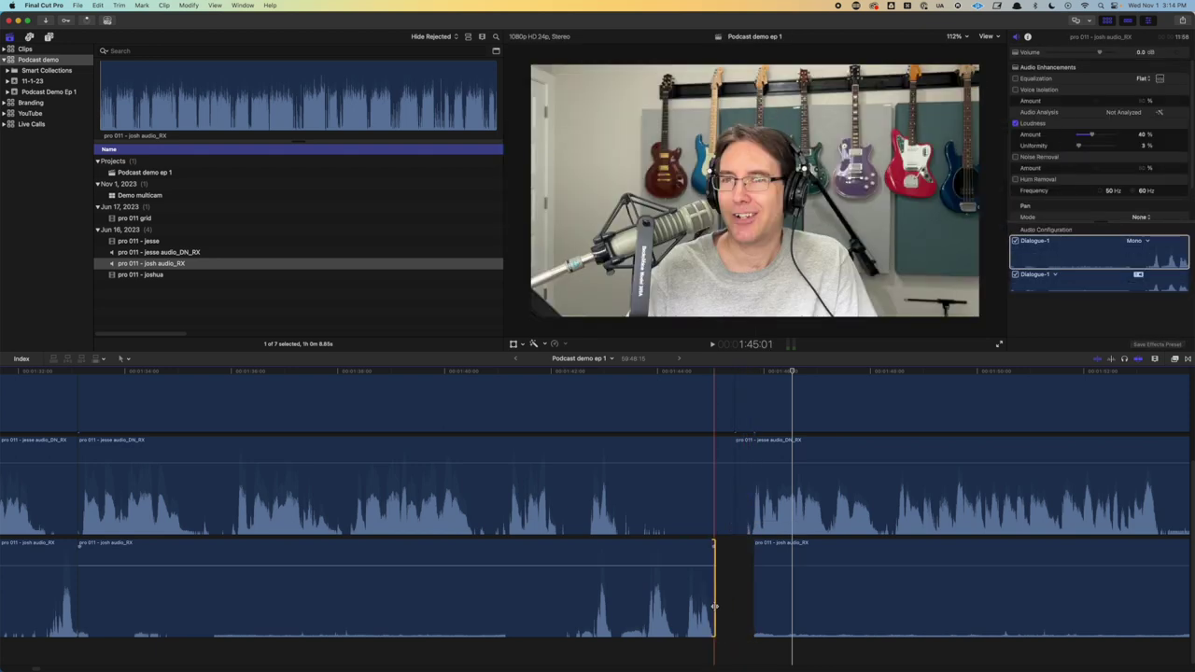
drag(754, 602, 793, 602)
drag(716, 598, 773, 598)
click(607, 375)
key(space)
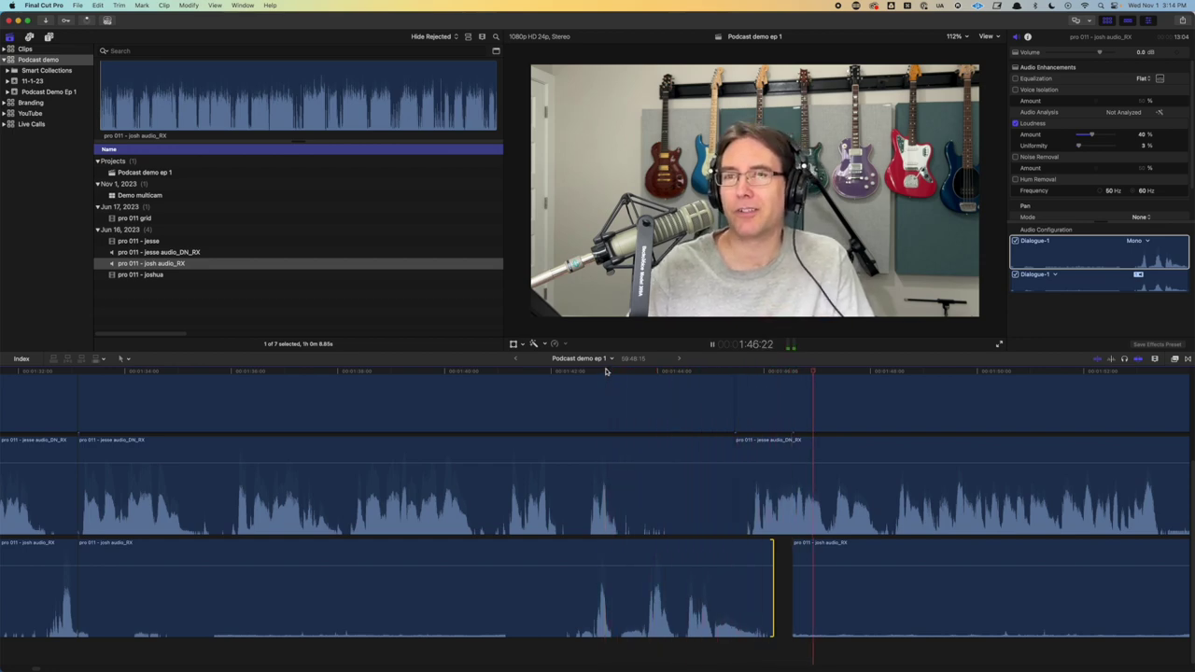
drag(771, 596, 707, 596)
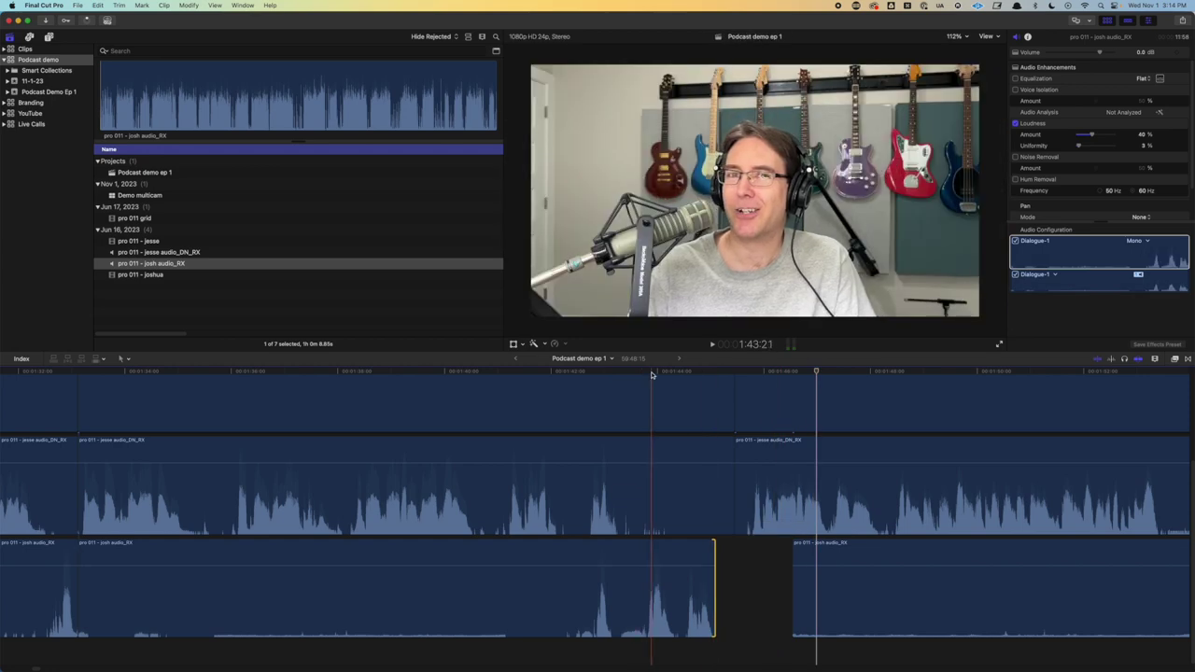
click(652, 374)
key(space)
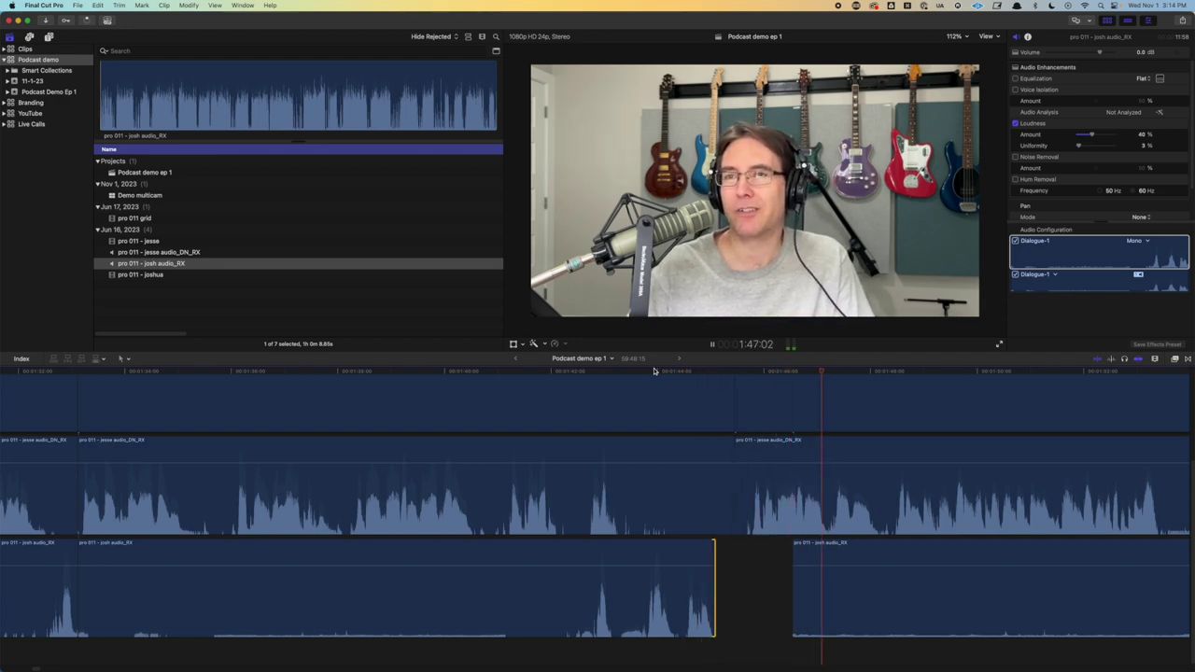
key(space)
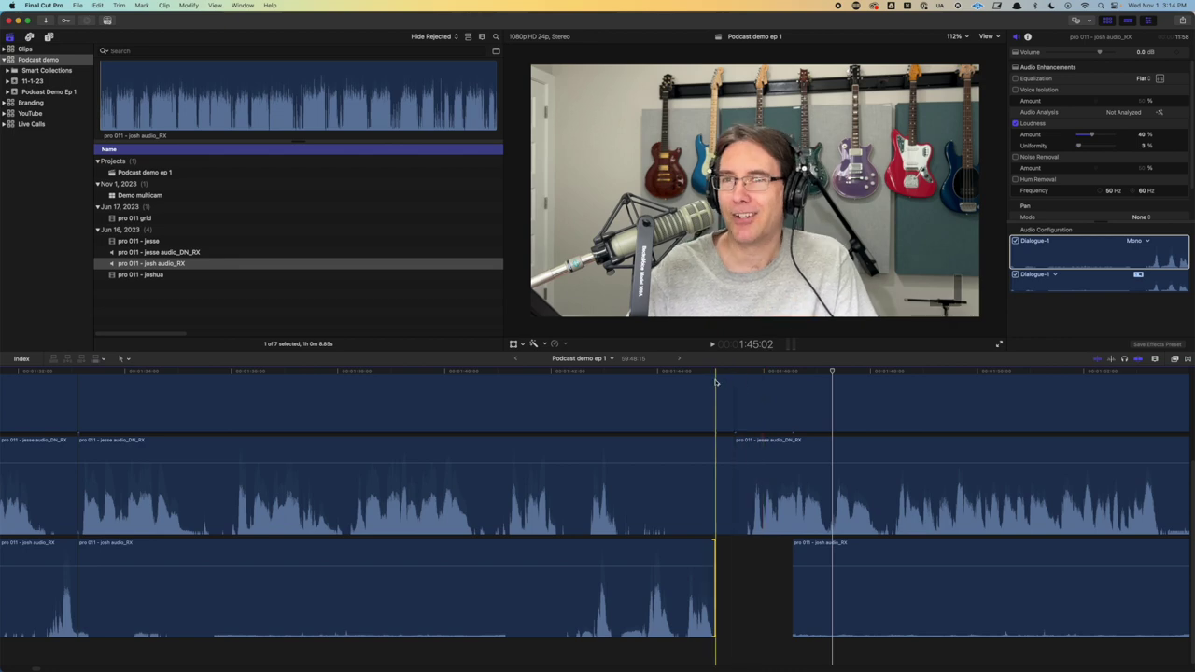
Add the black Custom solid generator at the end of the timeline
scroll(724, 383, up, 3)
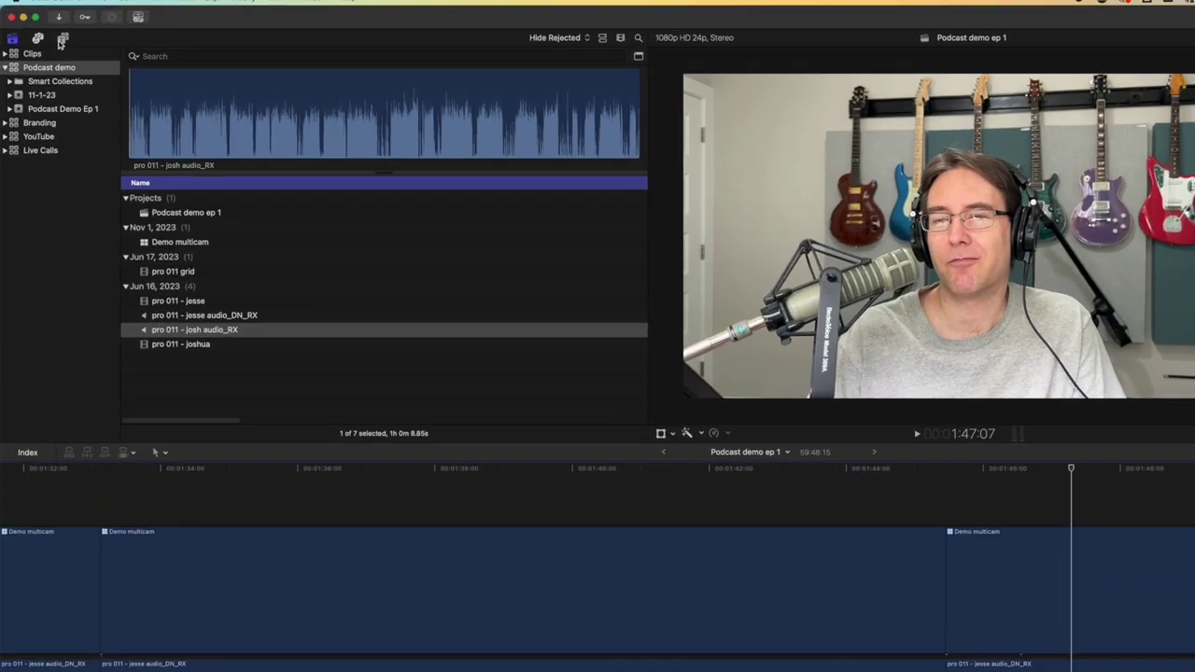
click(48, 39)
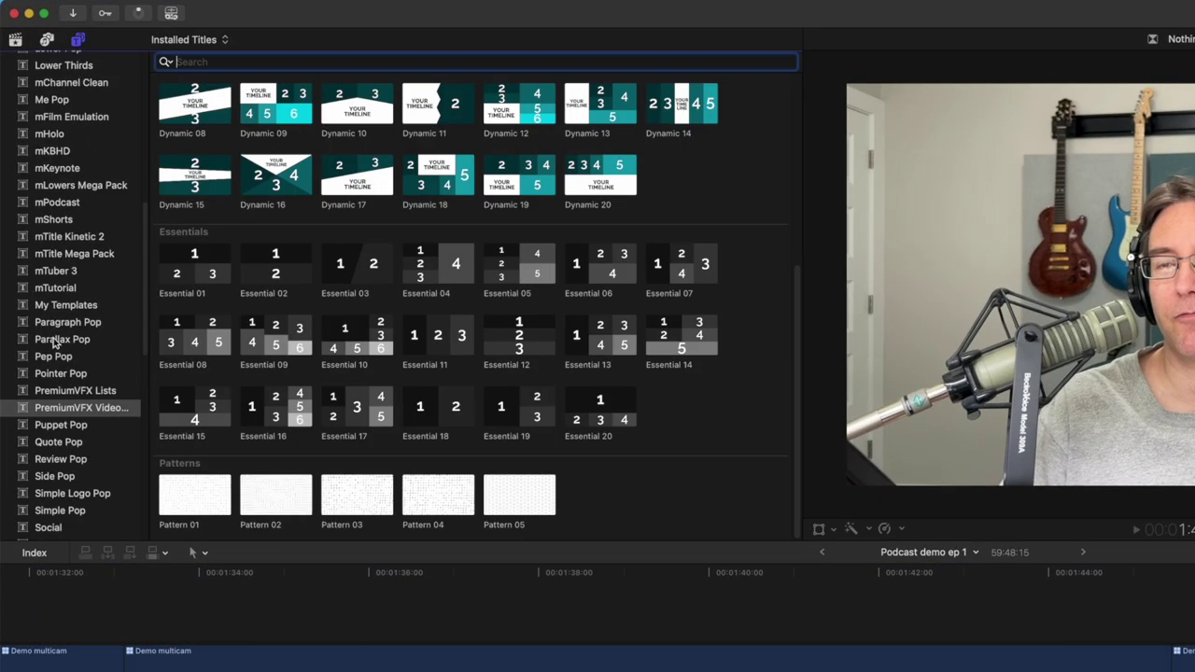
scroll(58, 411, down, 10)
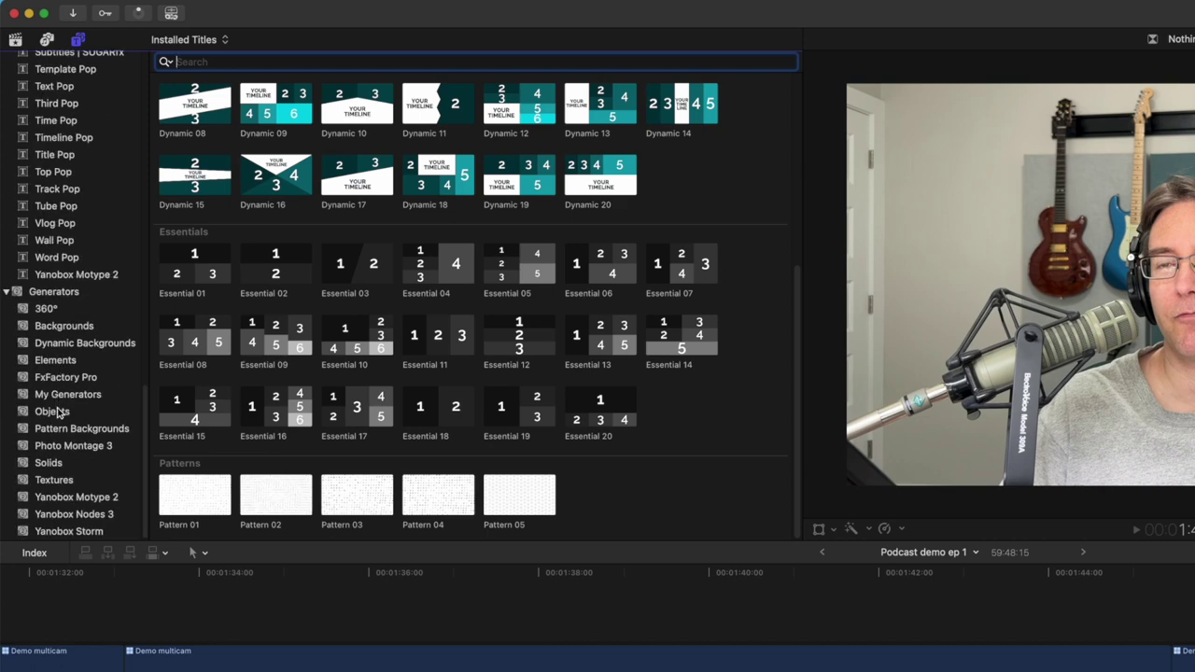
click(51, 464)
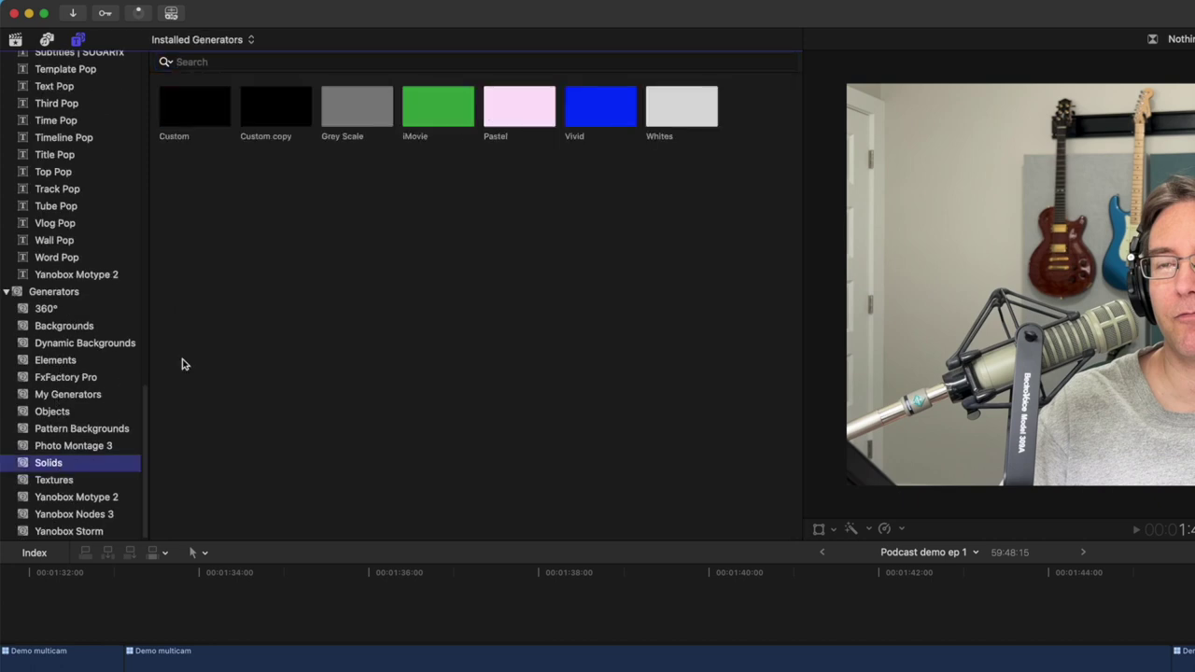
drag(192, 119, 1174, 598)
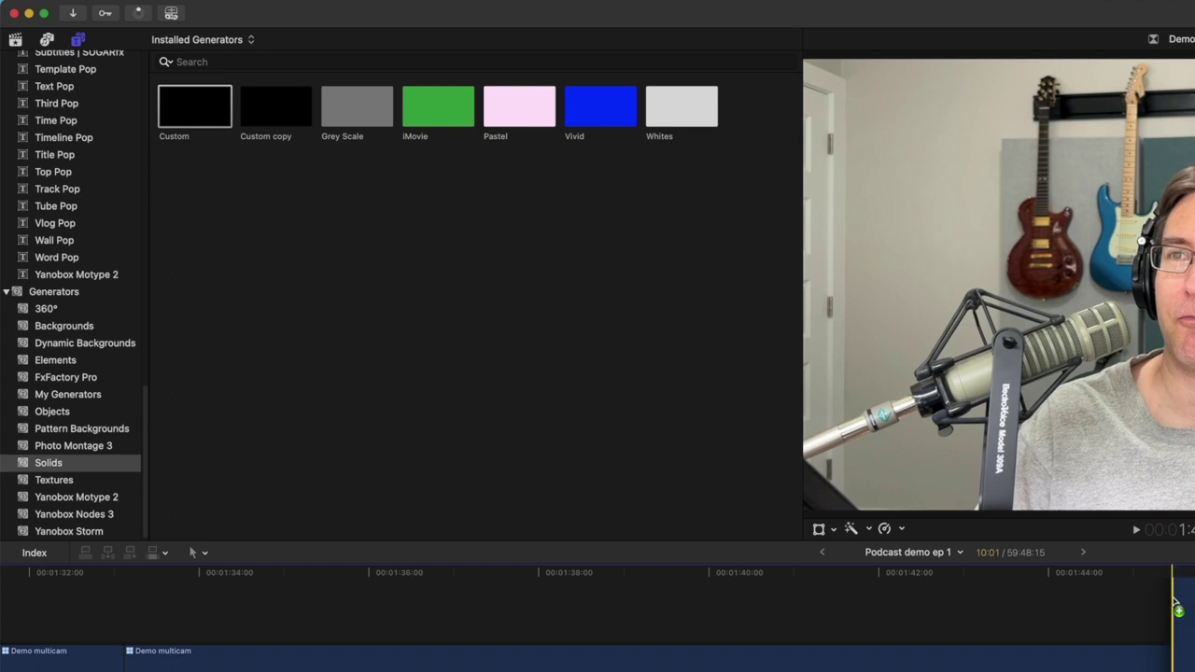
Scroll the Titles and Generators sidebar up toward the My Templates category
scroll(1166, 598, up, 2)
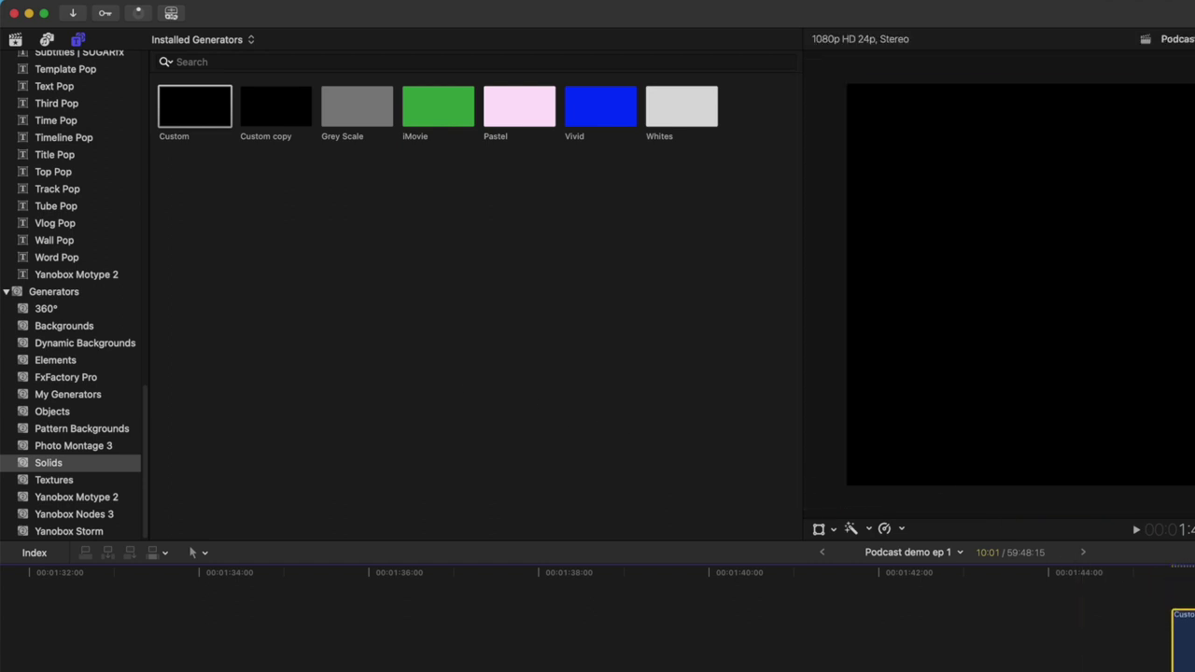
scroll(91, 299, up, 5)
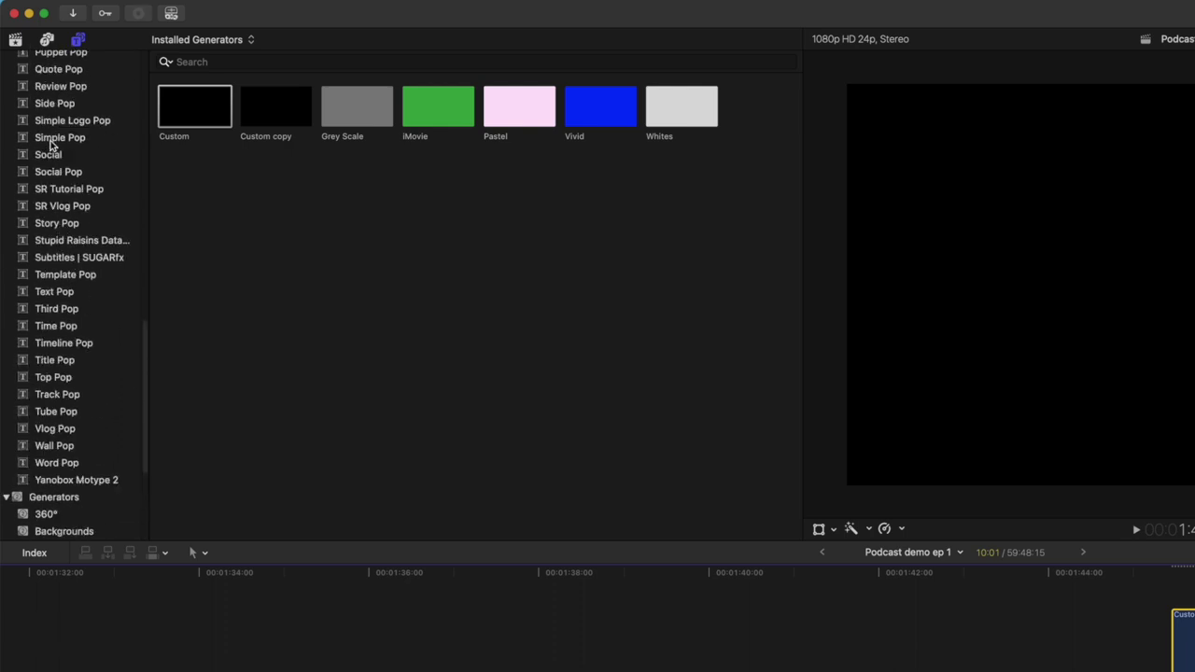
scroll(51, 145, up, 4)
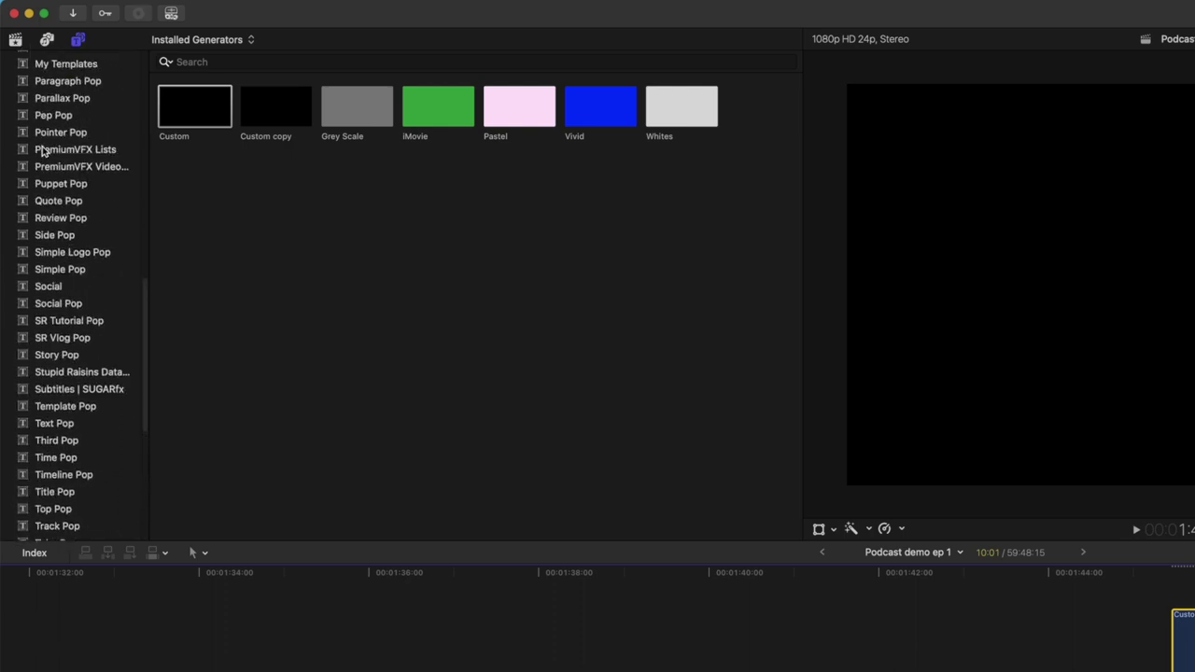
scroll(41, 149, up, 1)
Add the Title 1 template from My Templates with the text 'I edit interviews' and preview it
click(60, 112)
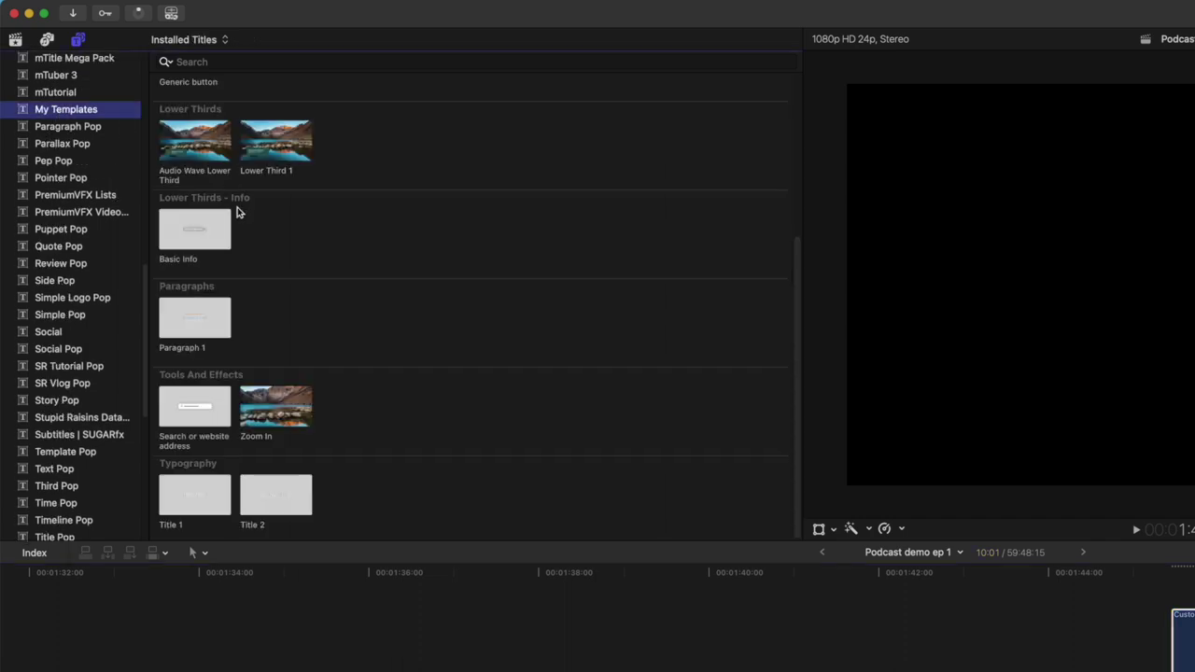
drag(198, 499, 1184, 591)
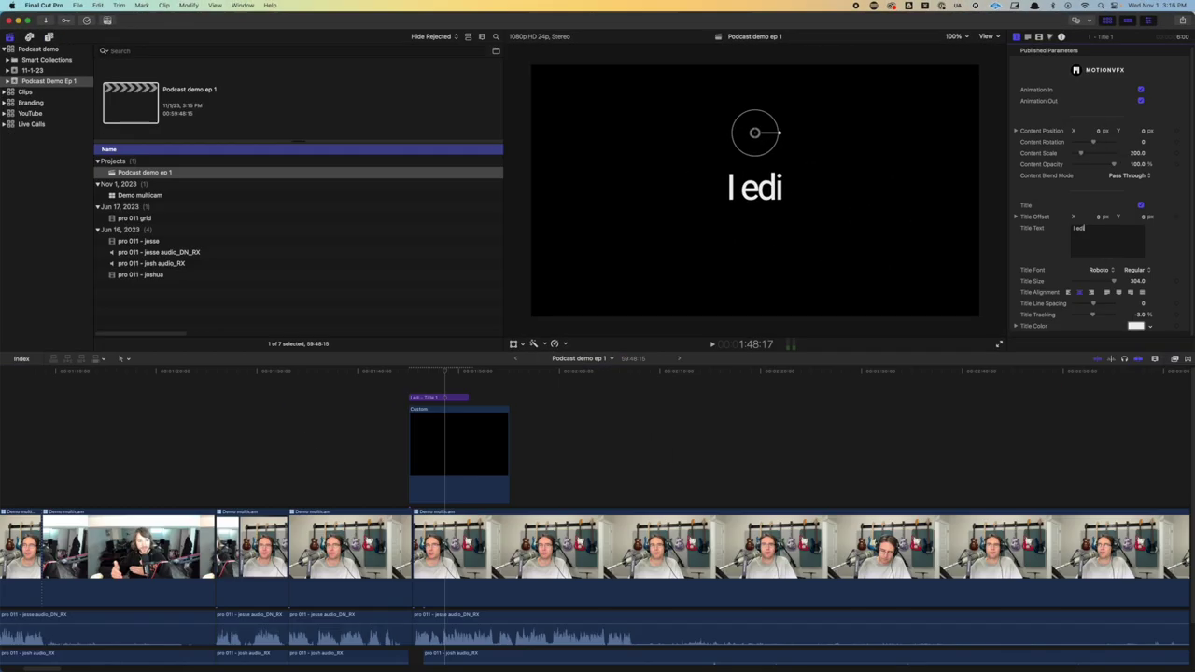
text(t interviews)
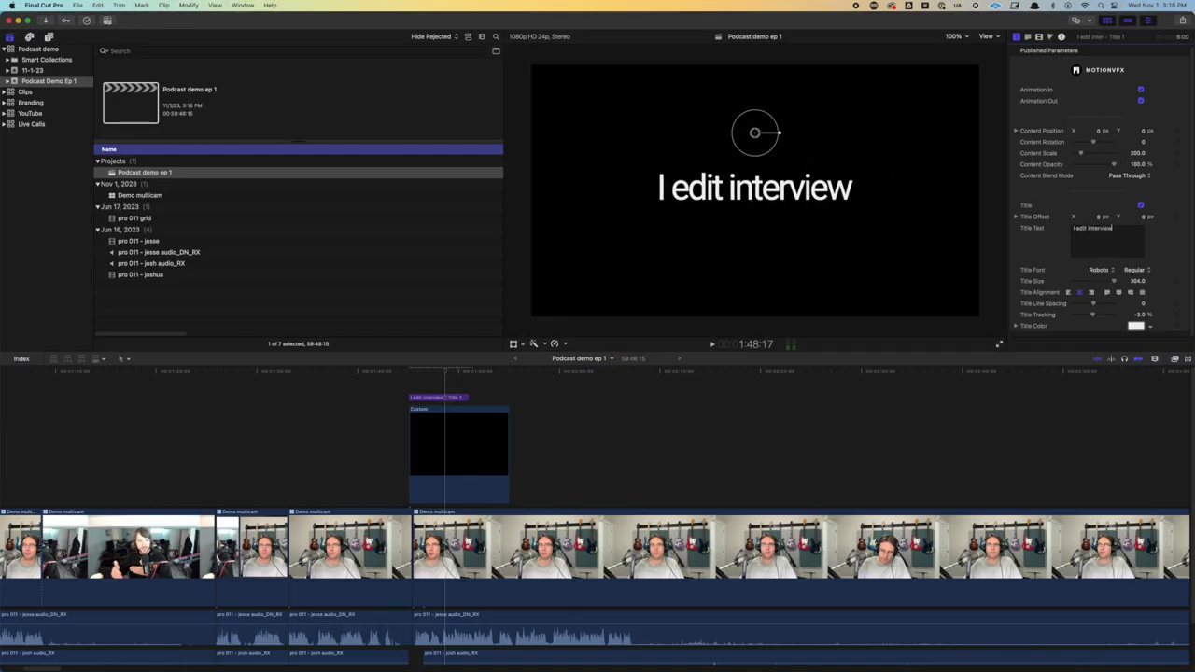
click(394, 372)
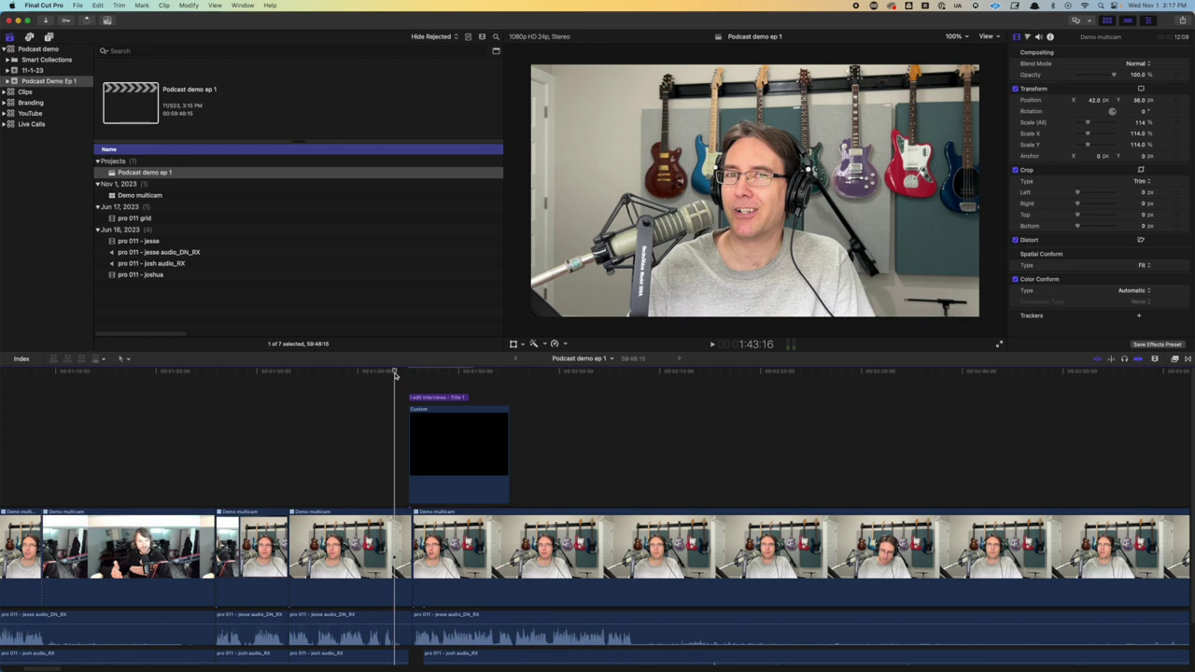
key(space)
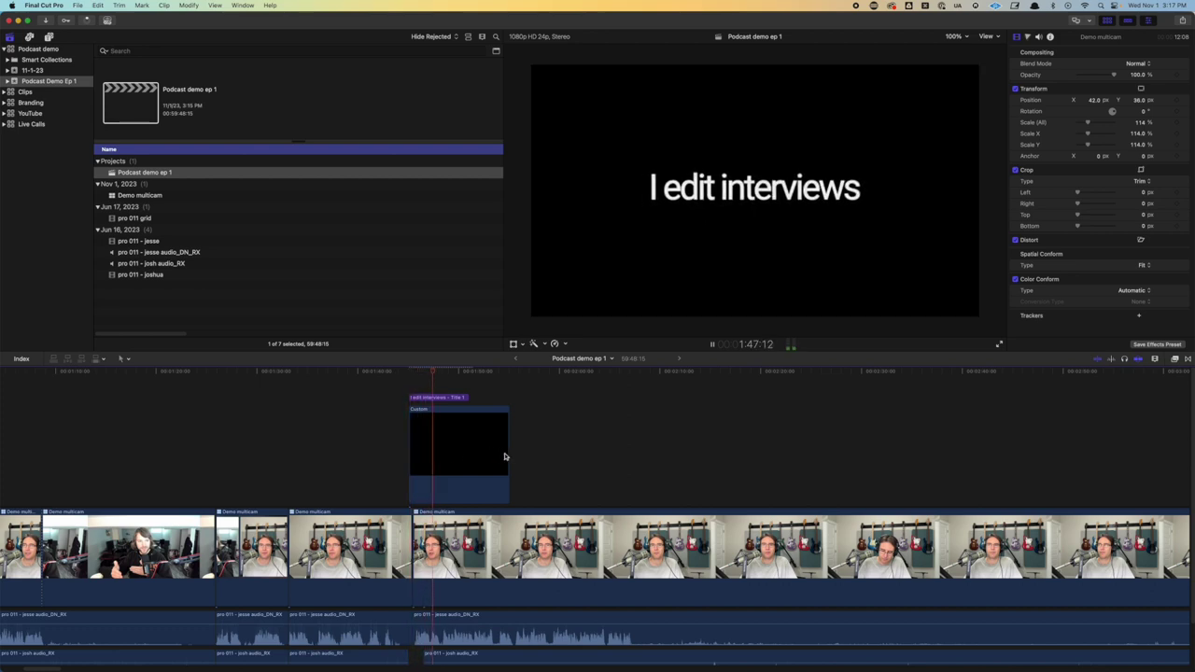
Shorten the 'I edit interviews' title clip from its end and play back the result
drag(509, 456, 442, 464)
key(space)
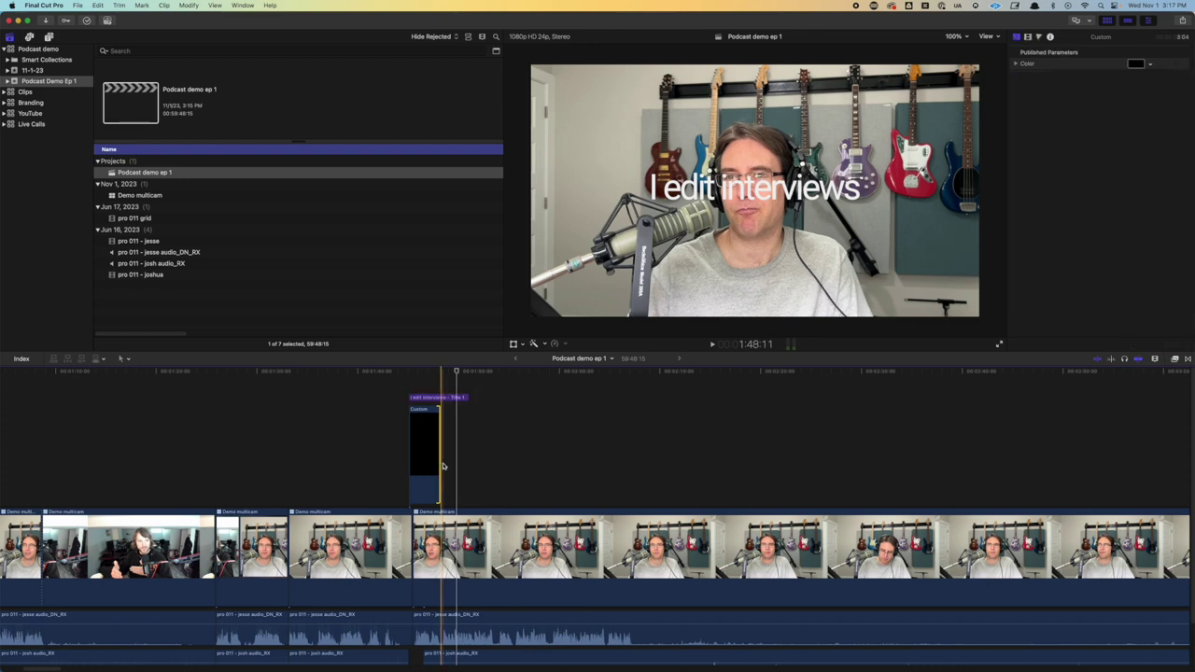
click(425, 398)
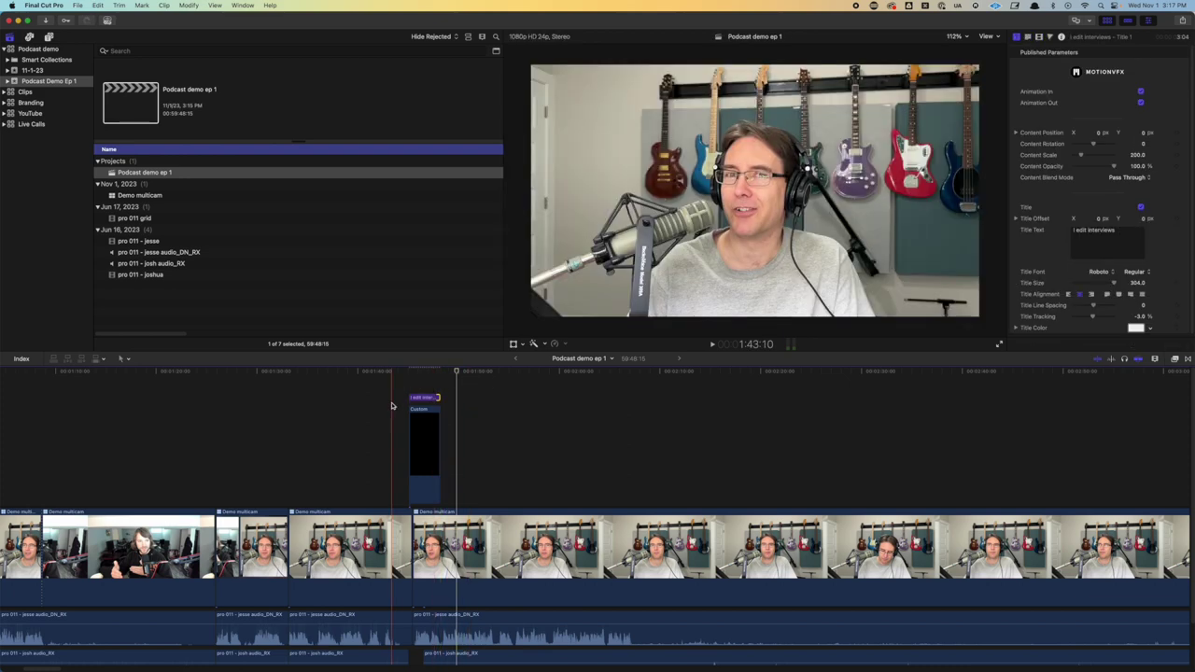
click(391, 406)
key(space)
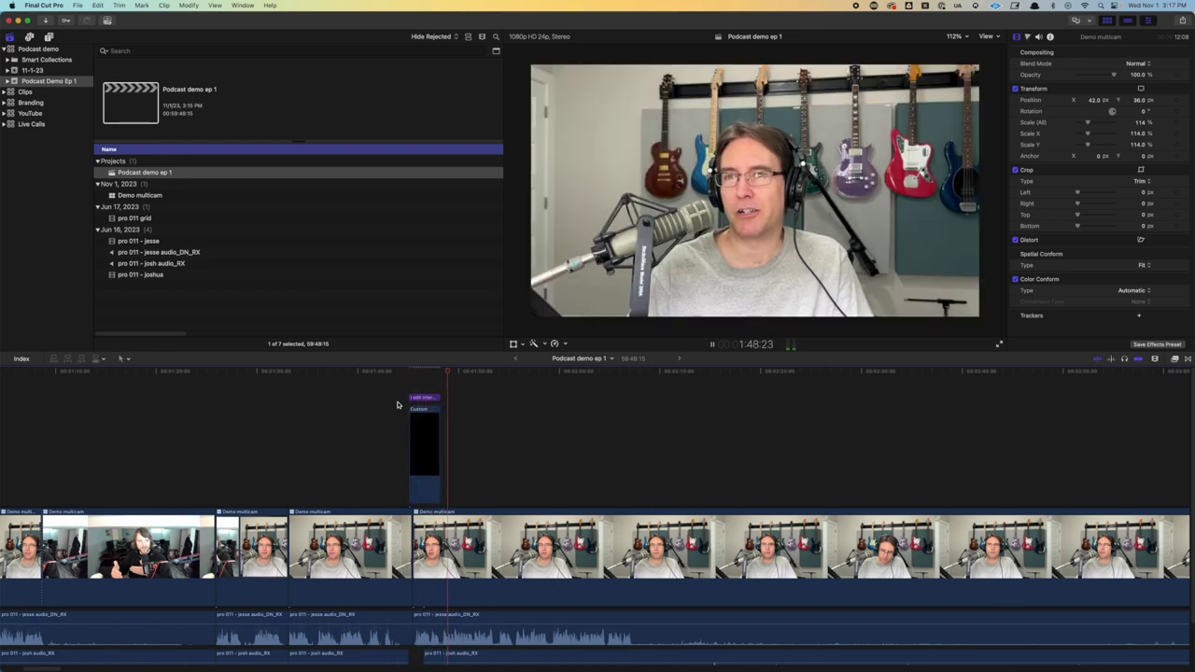
key(space)
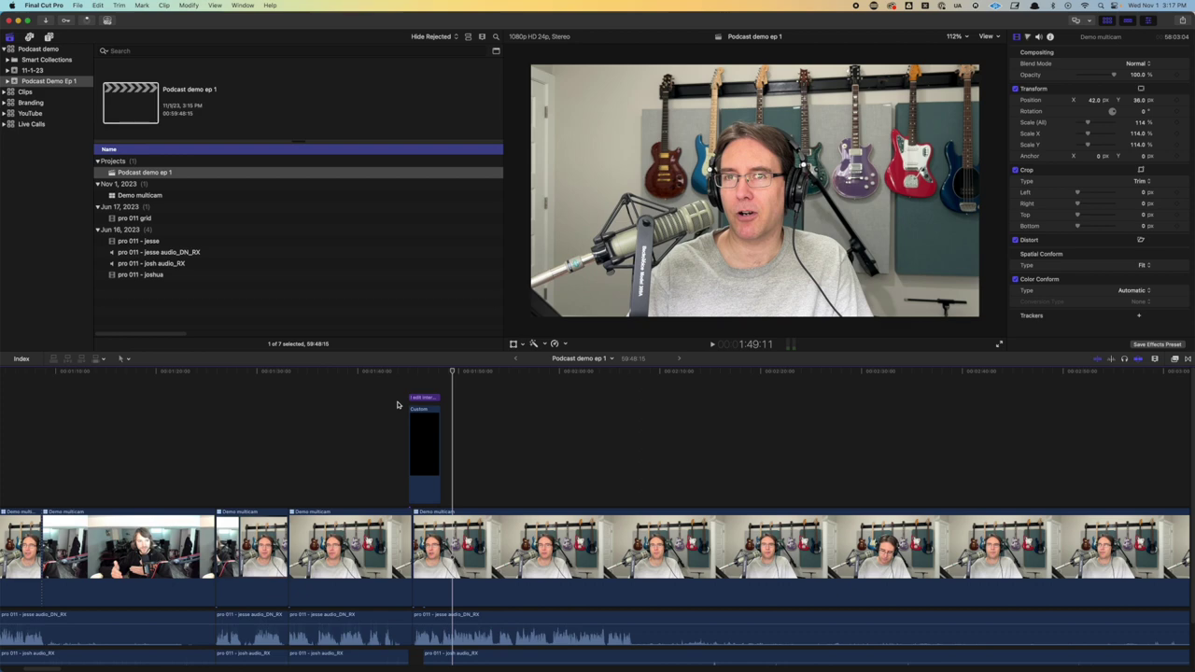
click(412, 443)
Delete the 'I edit interviews' title, play back from about 1:31, and select the multicam clip near 1:34
key(BackSpace)
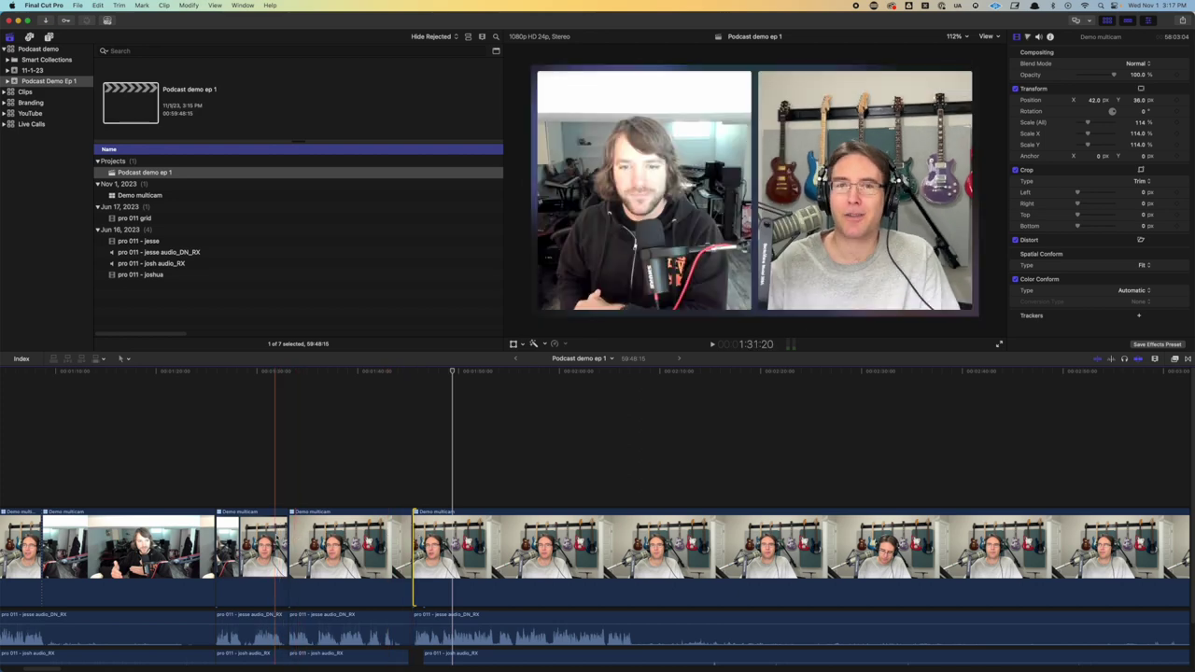
click(269, 439)
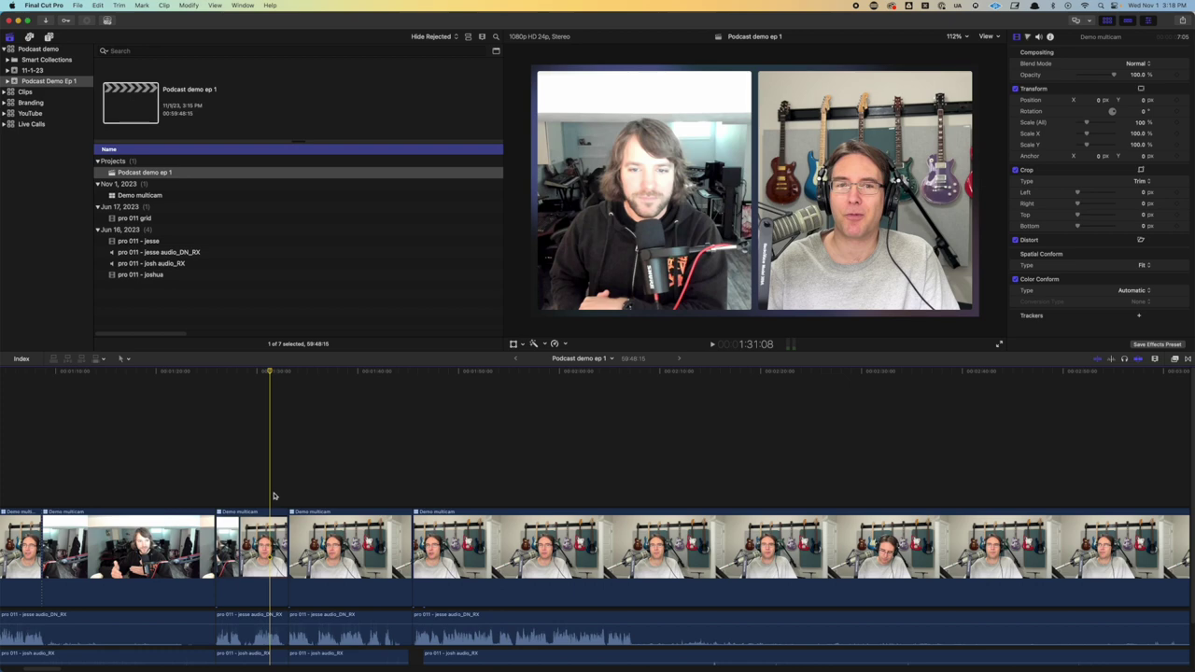
key(space)
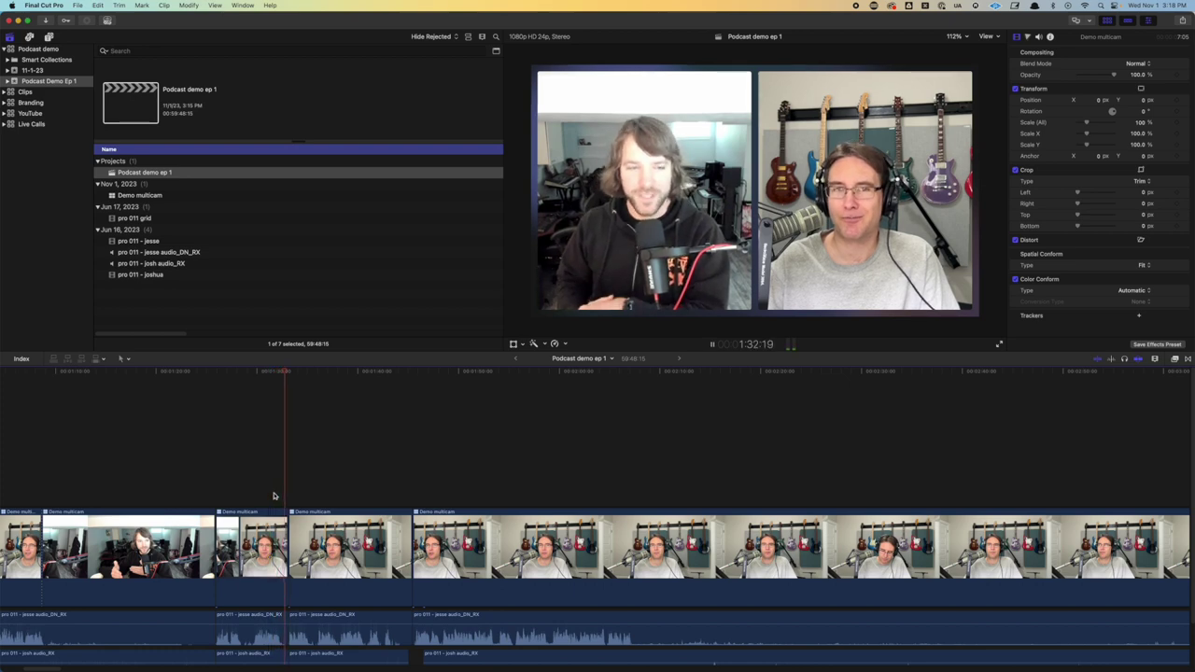
key(space)
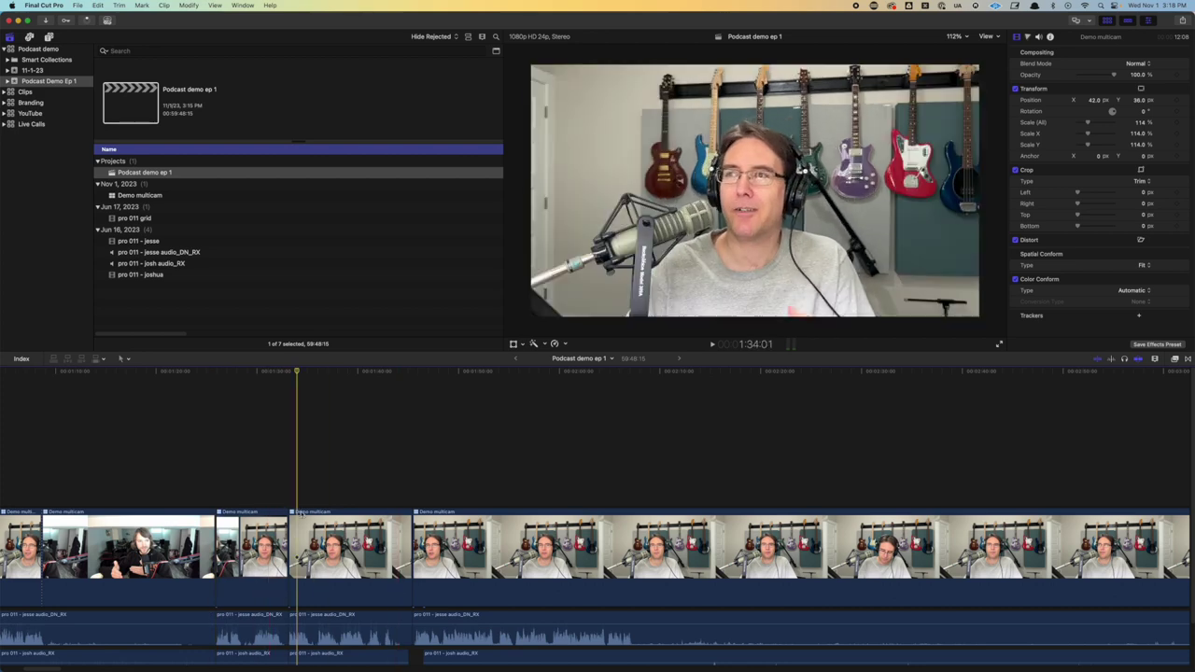
click(344, 514)
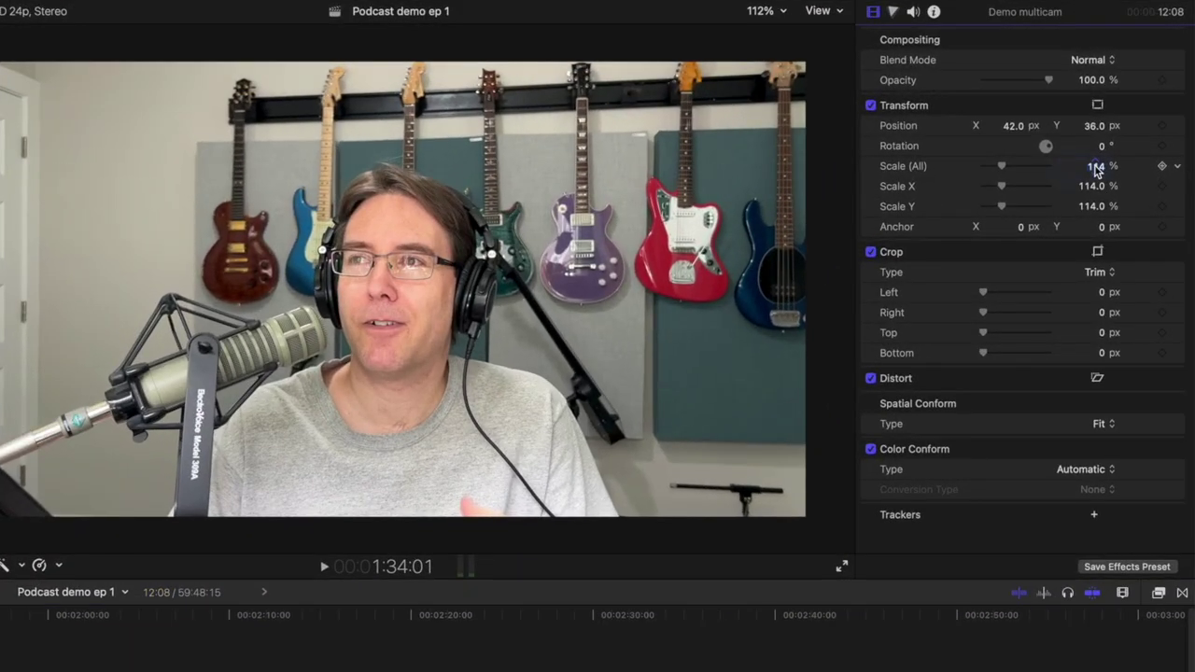
Set the multicam clip near 1:34 to 100% Scale (All) and review it
text(100)
key(Return)
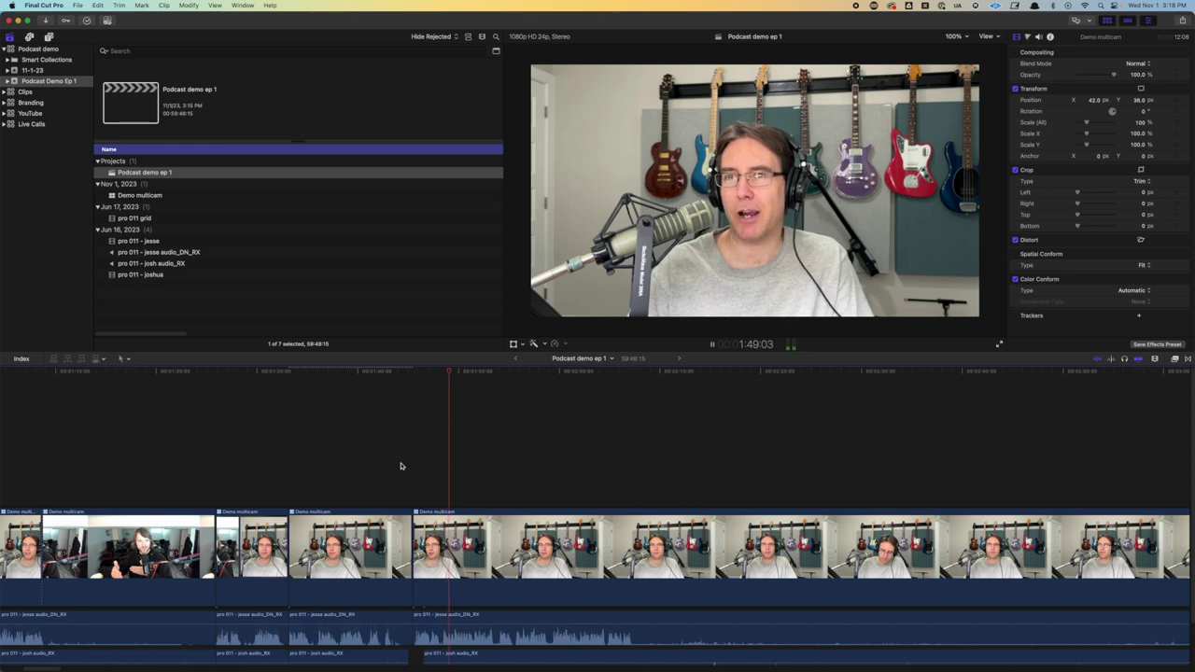
key(space)
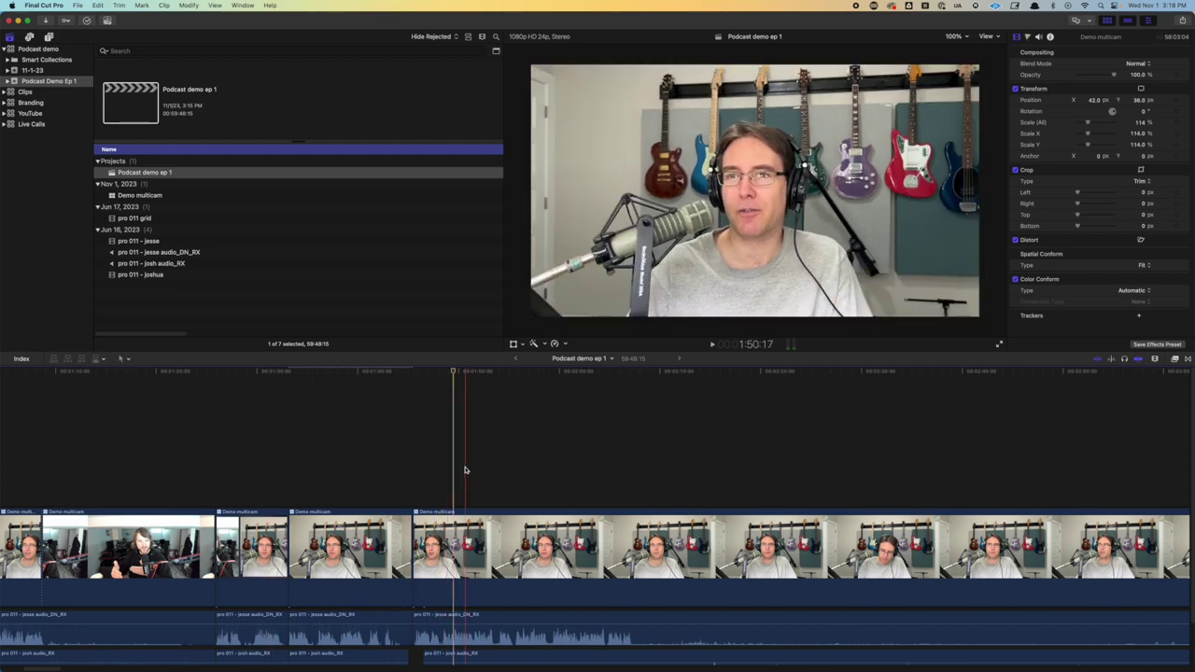
Blade the multicam clip twice near 1:53 and ripple-delete the short piece between the cuts
key(j)
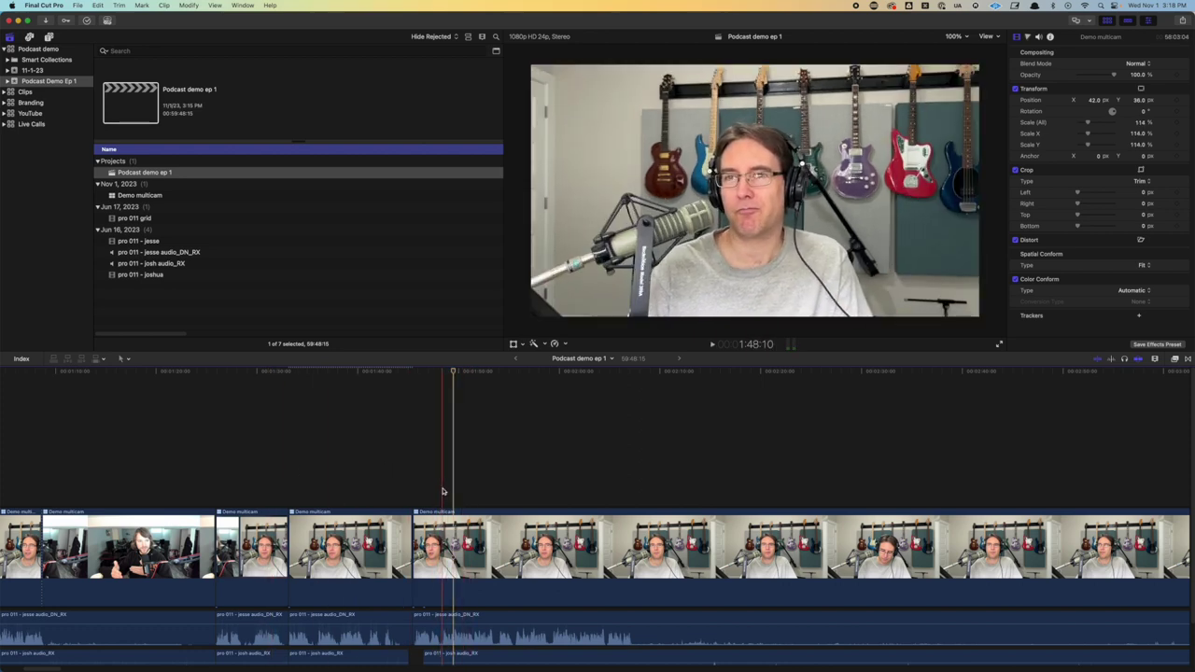
click(494, 514)
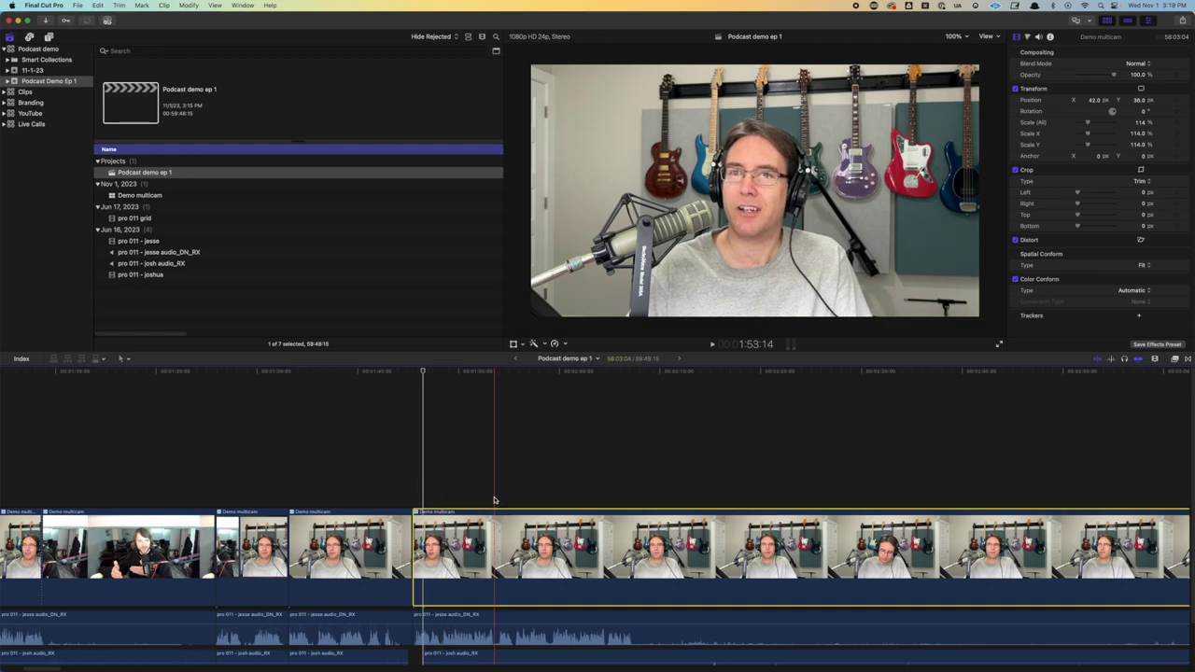
key(super+b)
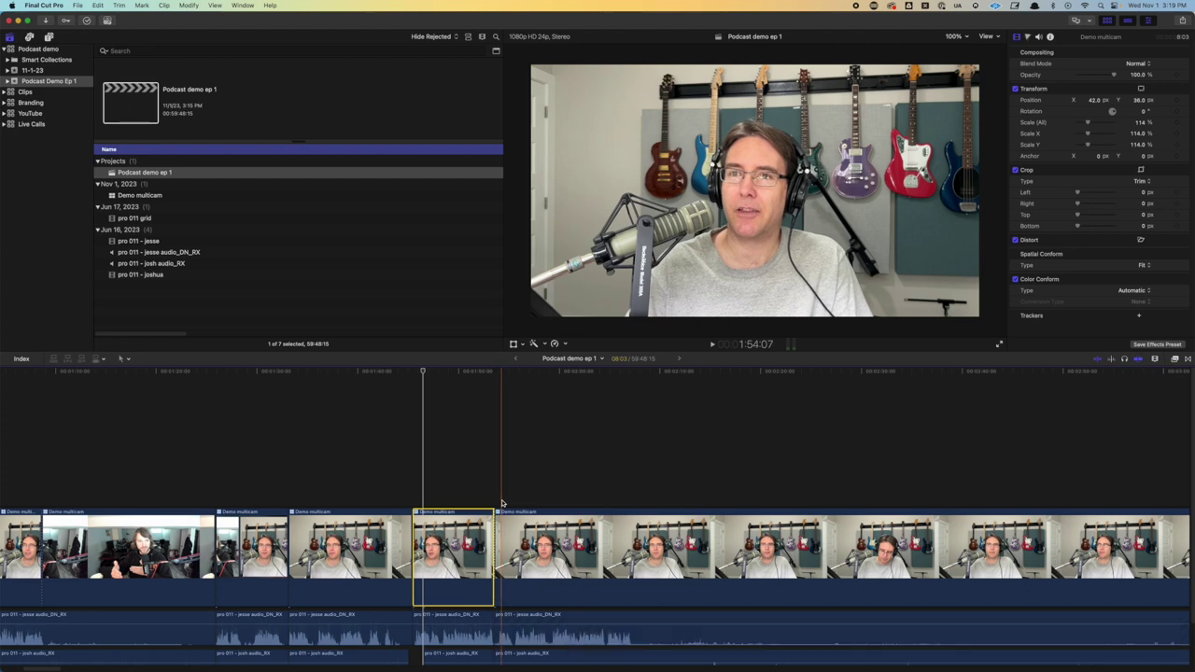
key(super+equal)
key(super+equal)
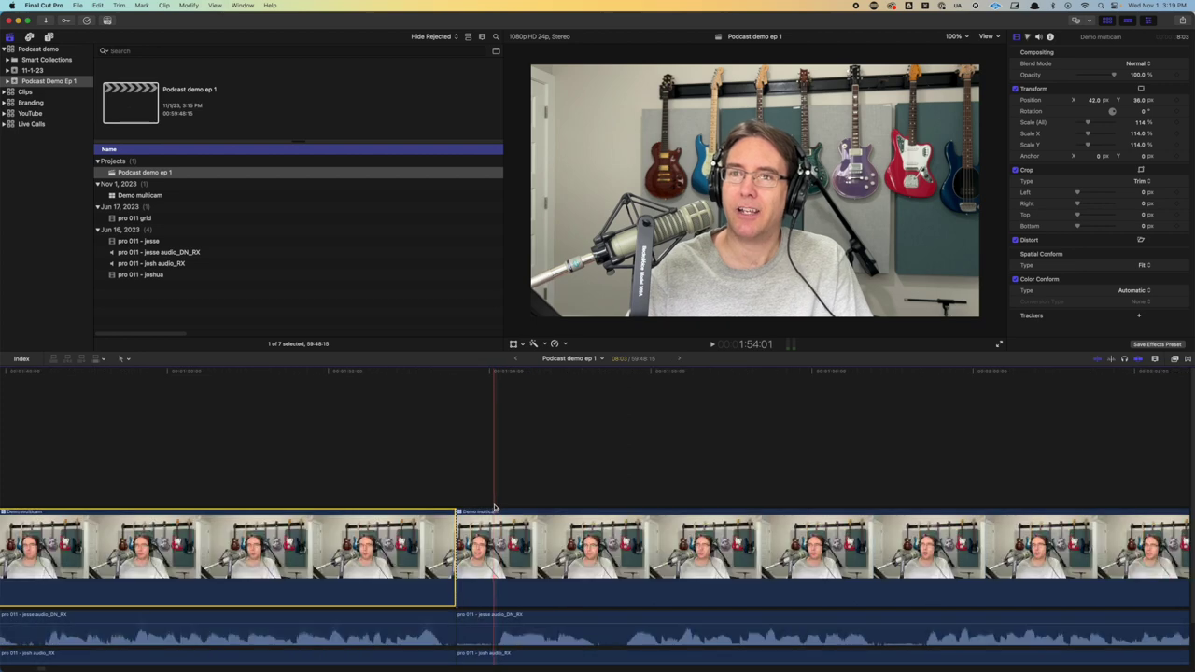
key(super+b)
click(472, 551)
key(Delete)
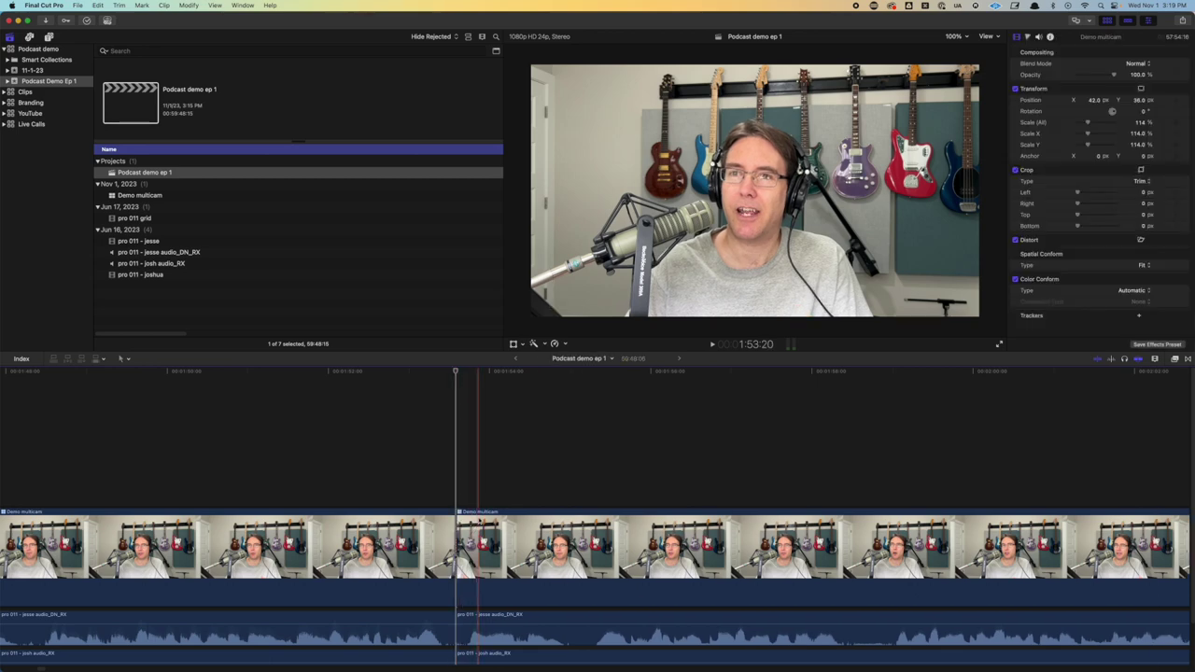
key(super+minus)
Set the multicam clip's Scale (All) to 105% and play back to review the change
key(c)
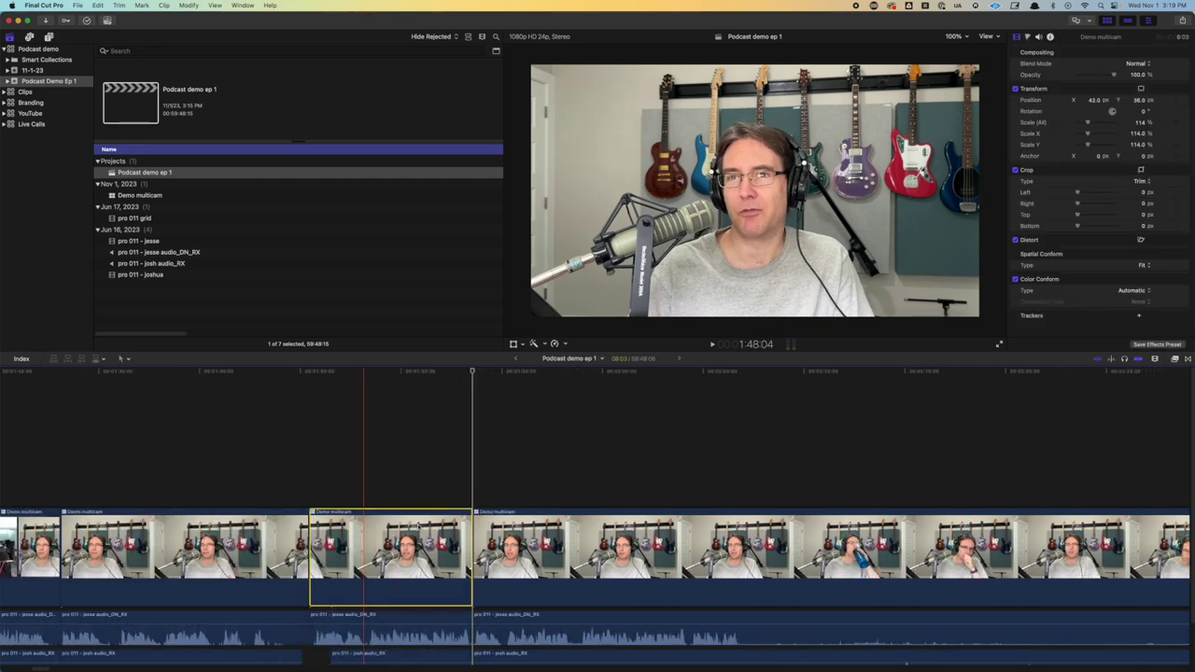
click(1140, 122)
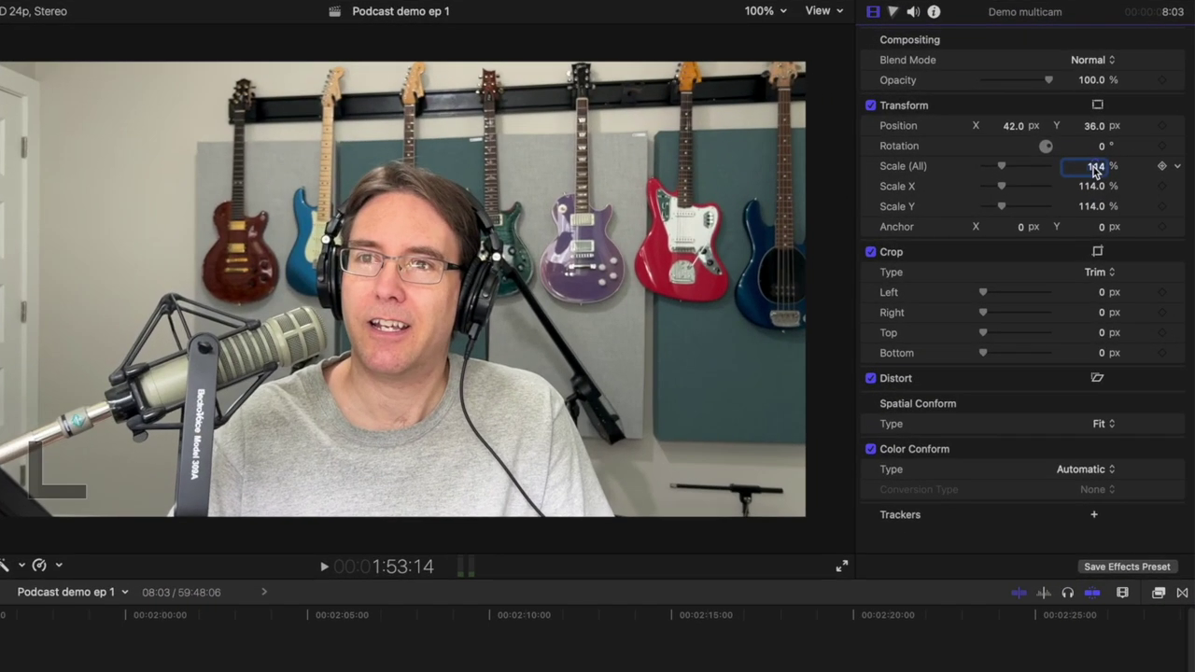
text(100)
key(Return)
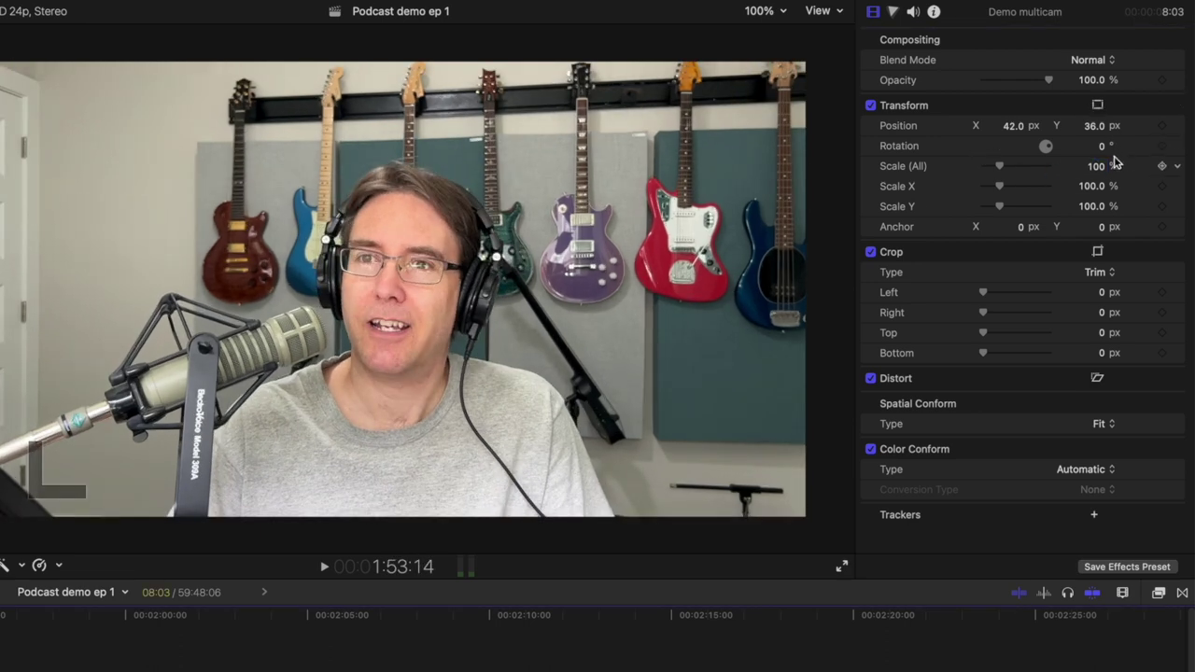
click(1096, 167)
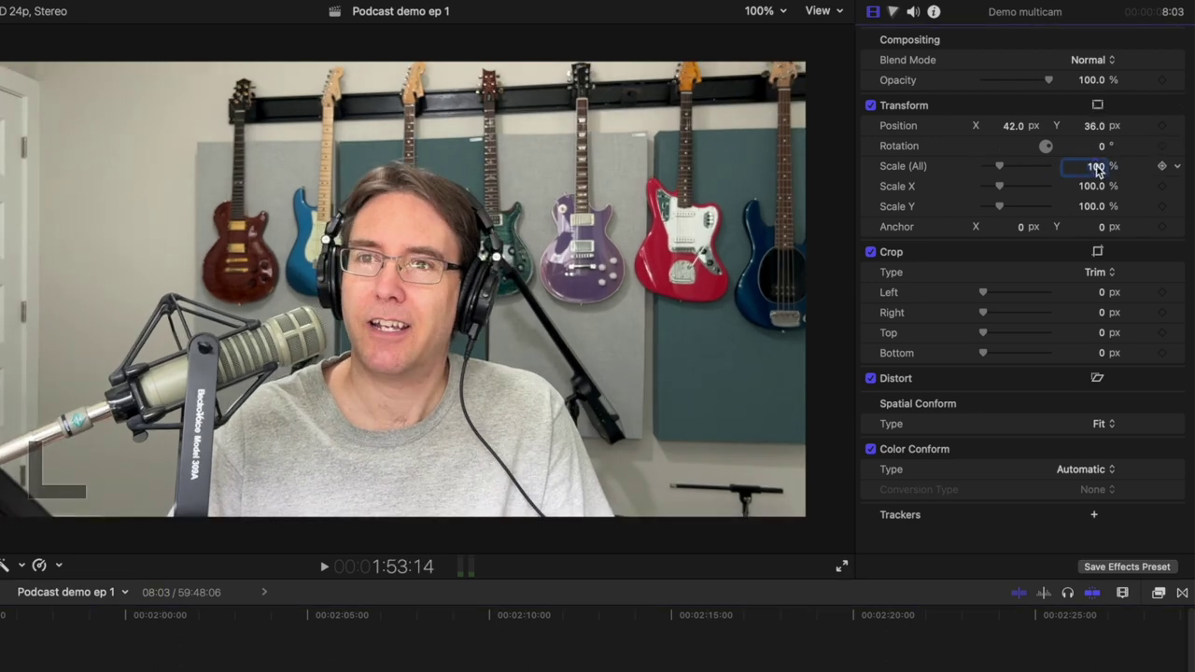
text(105)
key(Return)
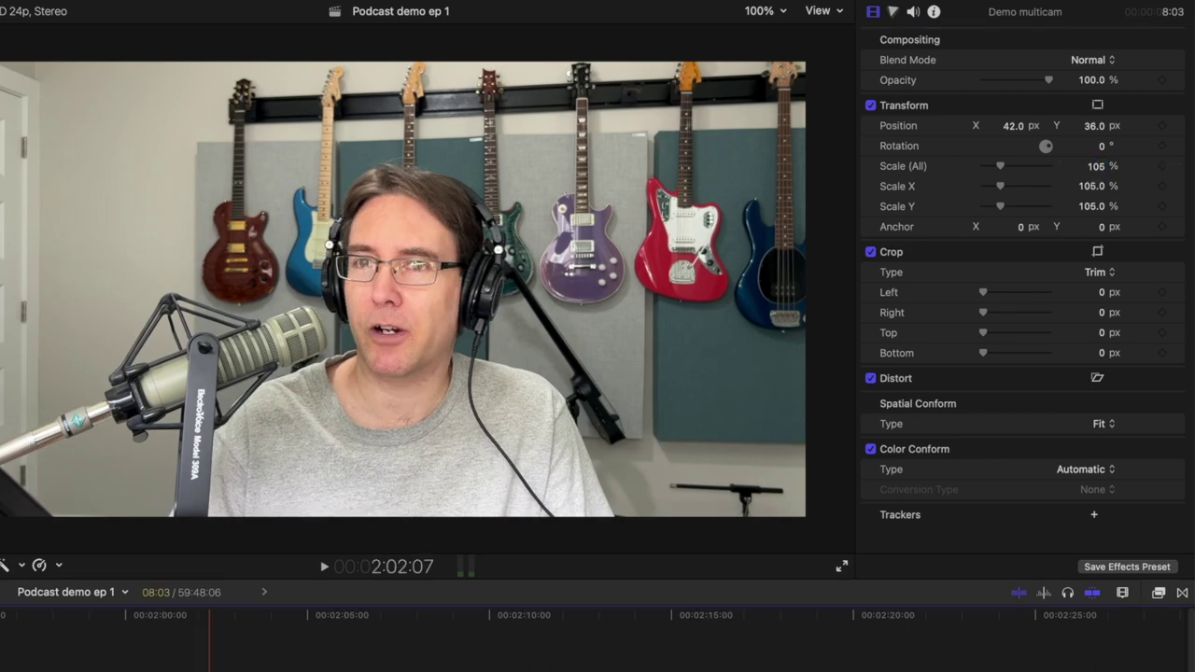
key(space)
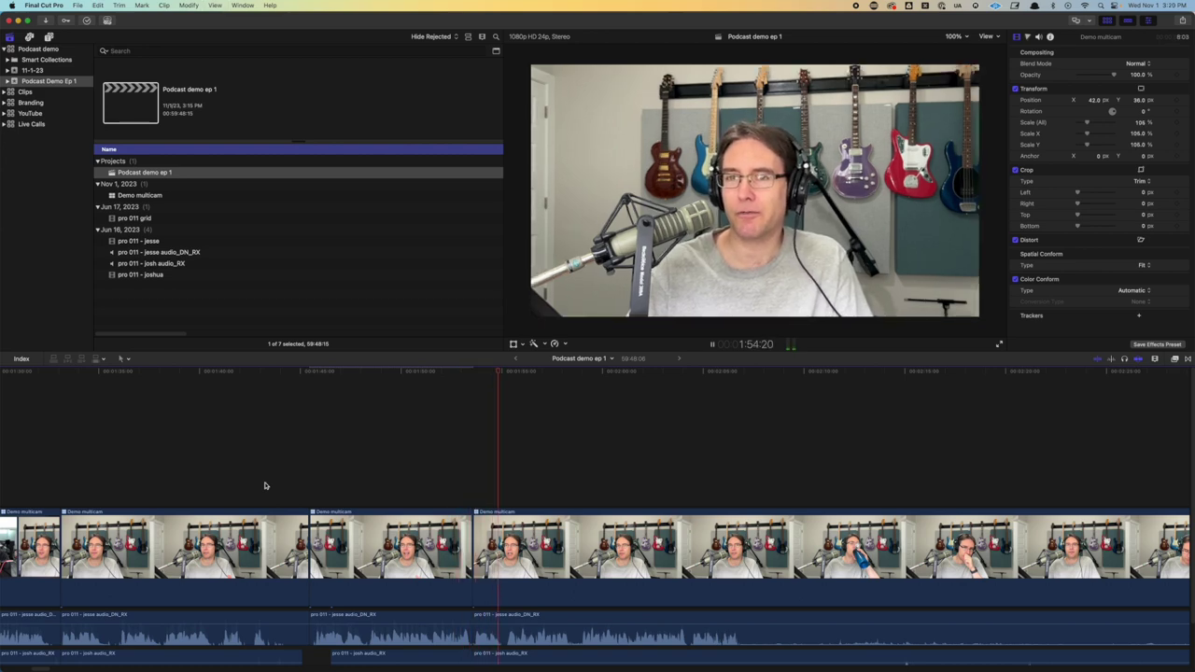
key(space)
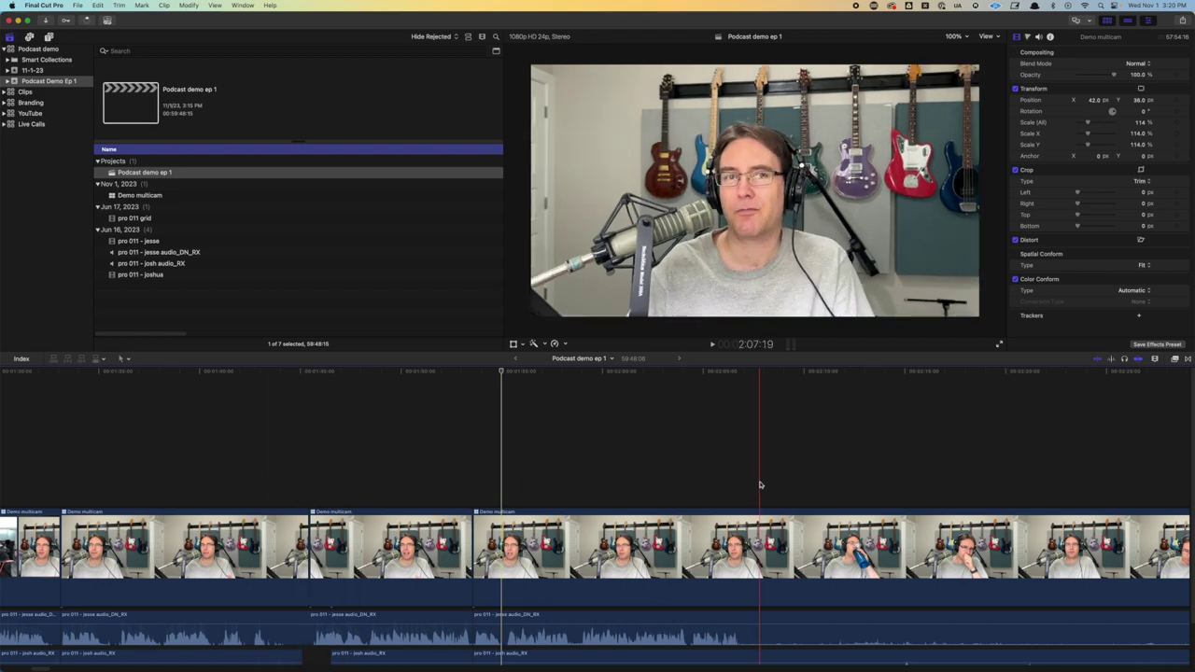
Apply the Flow transition from Dissolves to the multicam cut near 1:45, then deselect it
click(1188, 361)
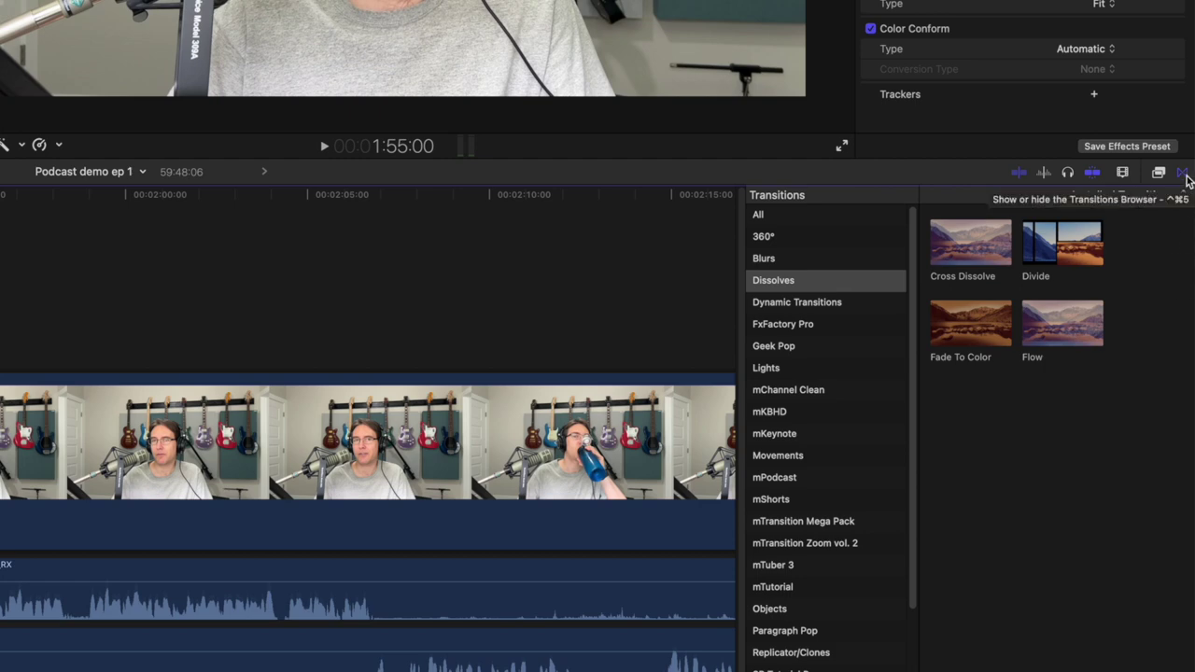
click(809, 286)
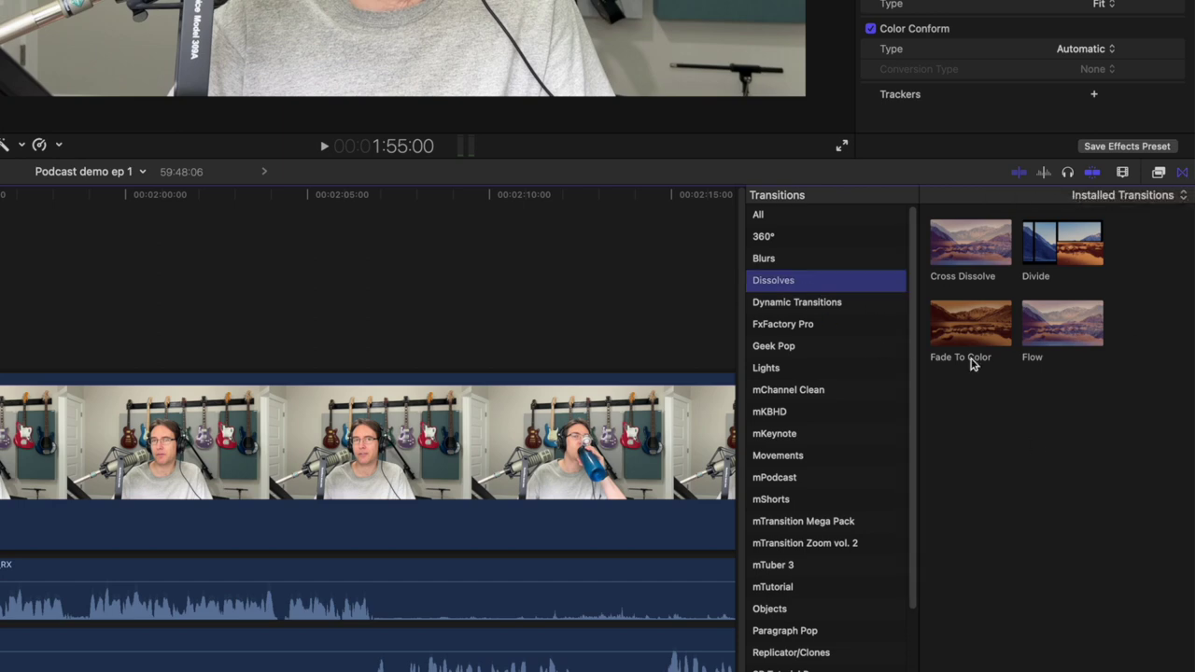
click(1062, 334)
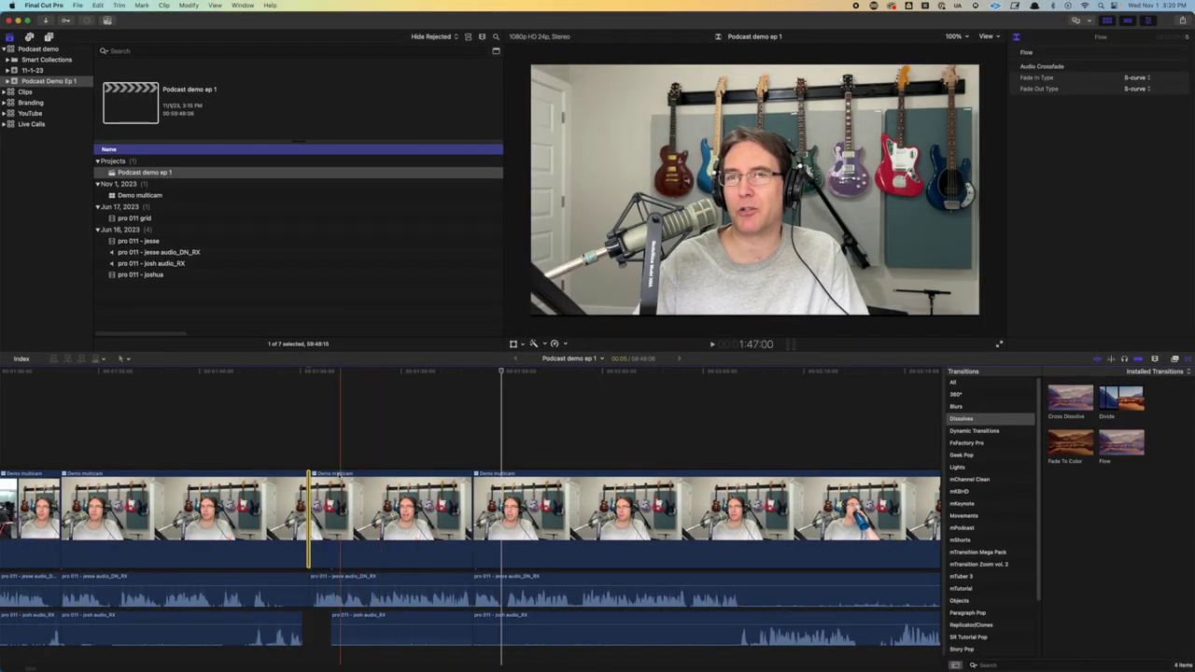
click(294, 451)
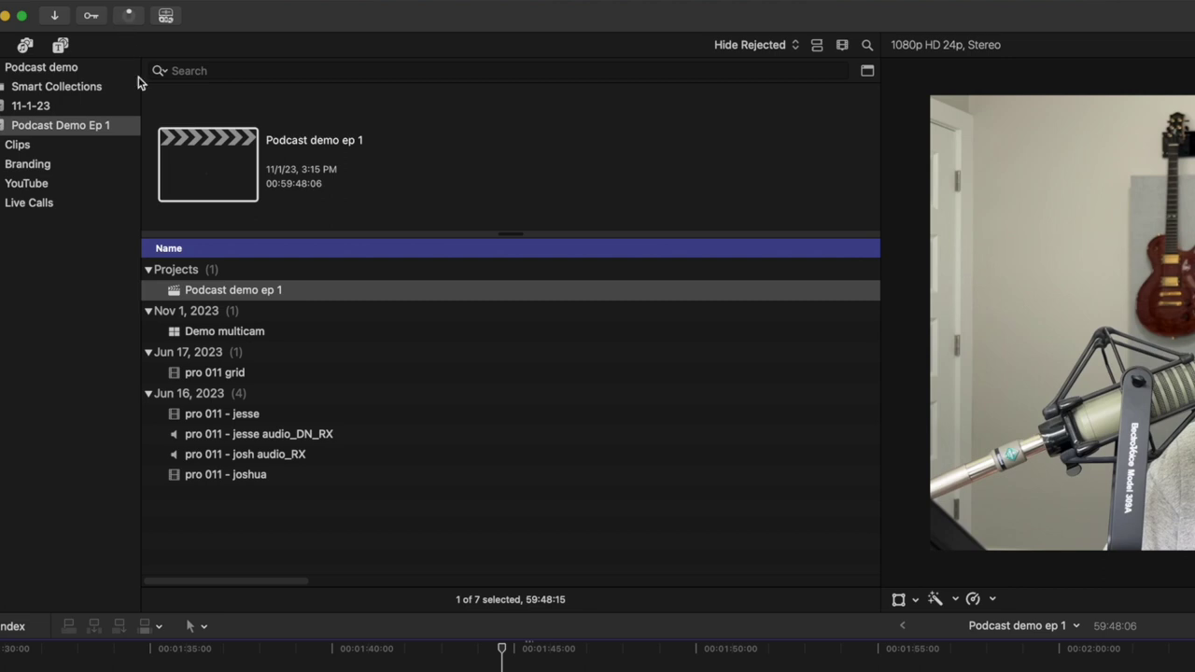
key(space)
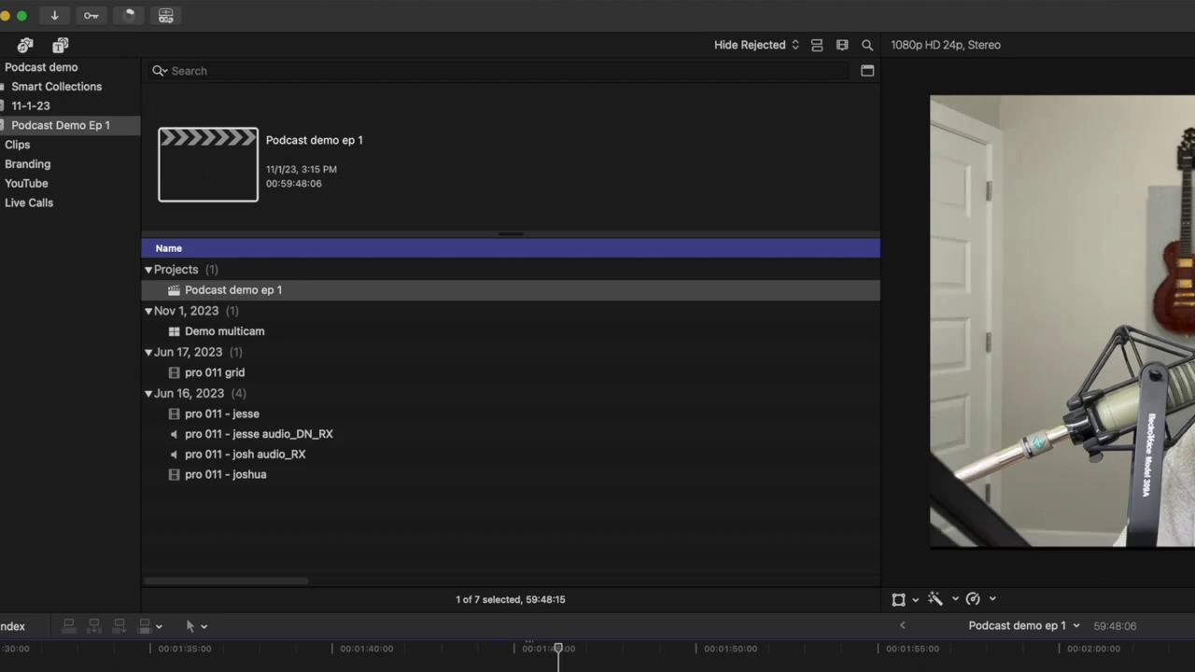
click(132, 16)
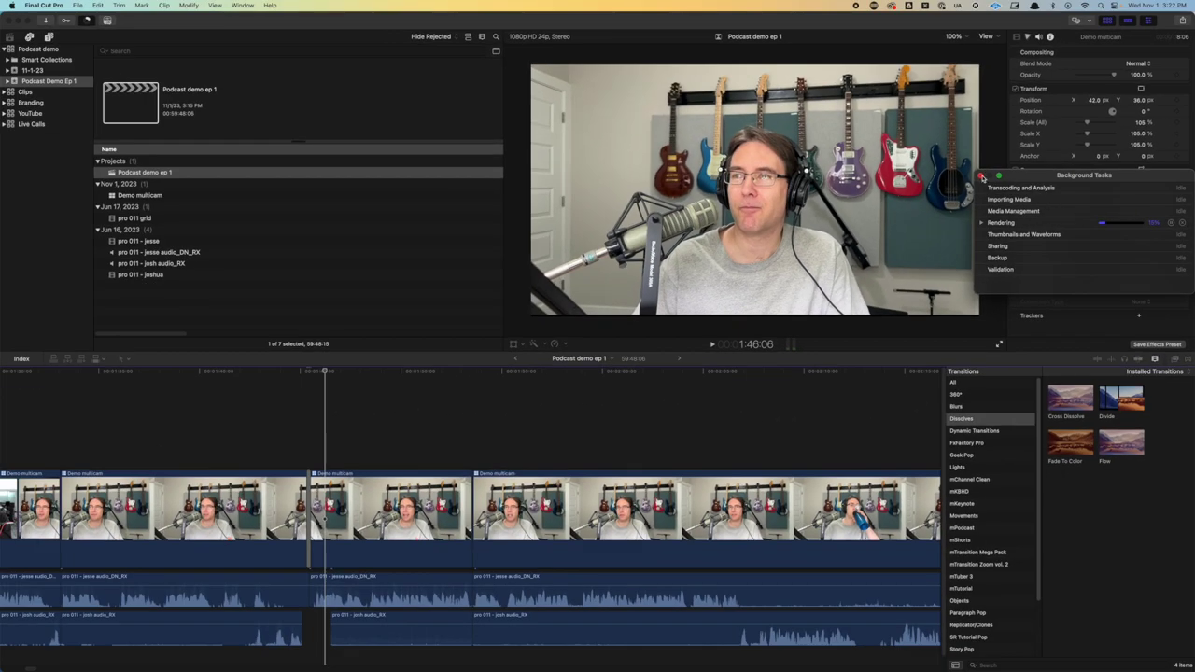
click(981, 177)
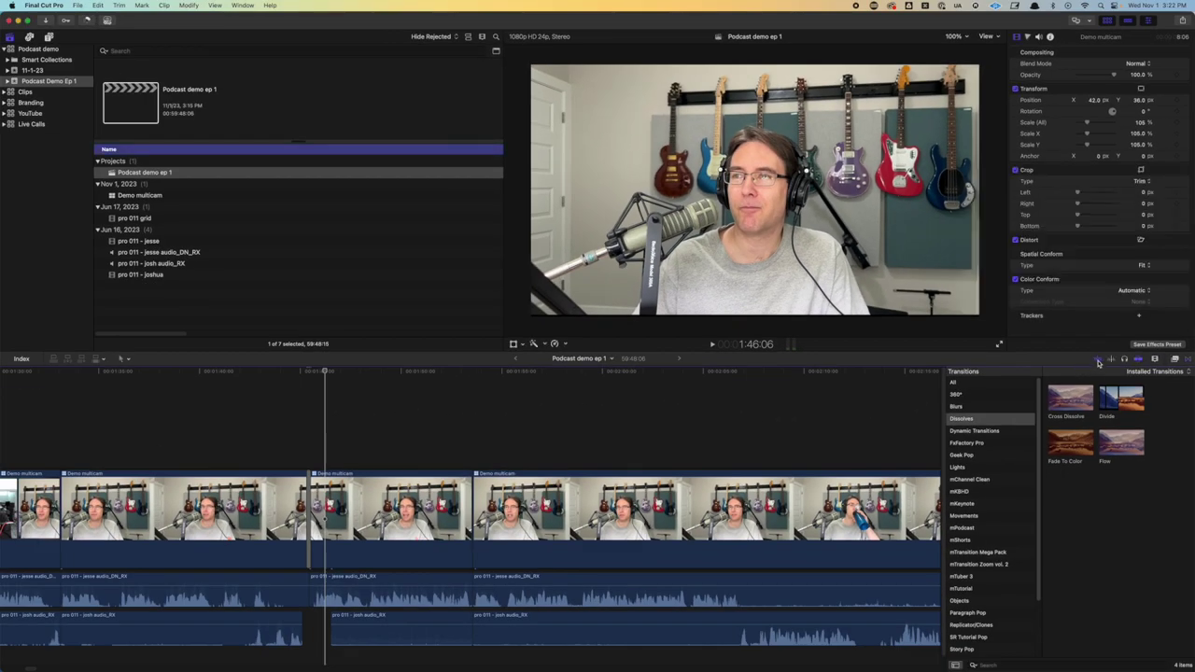
Turn on video and audio skimming, then try switching to angle 2 and undo it
key(space)
key(space)
click(1098, 361)
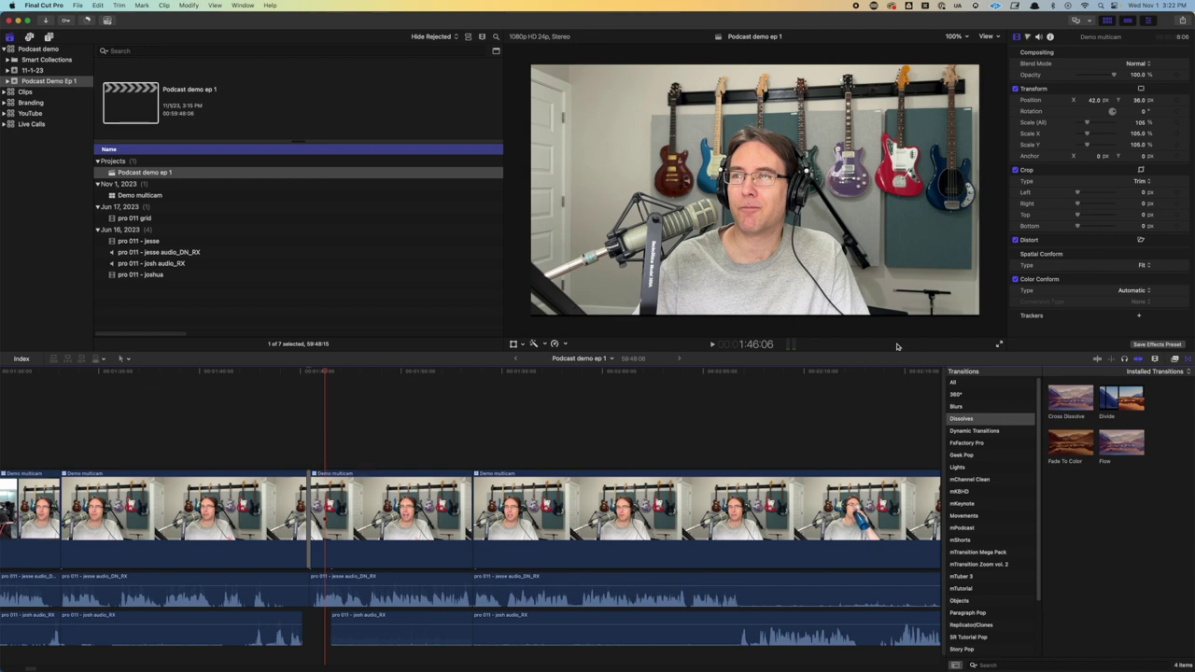
click(1098, 360)
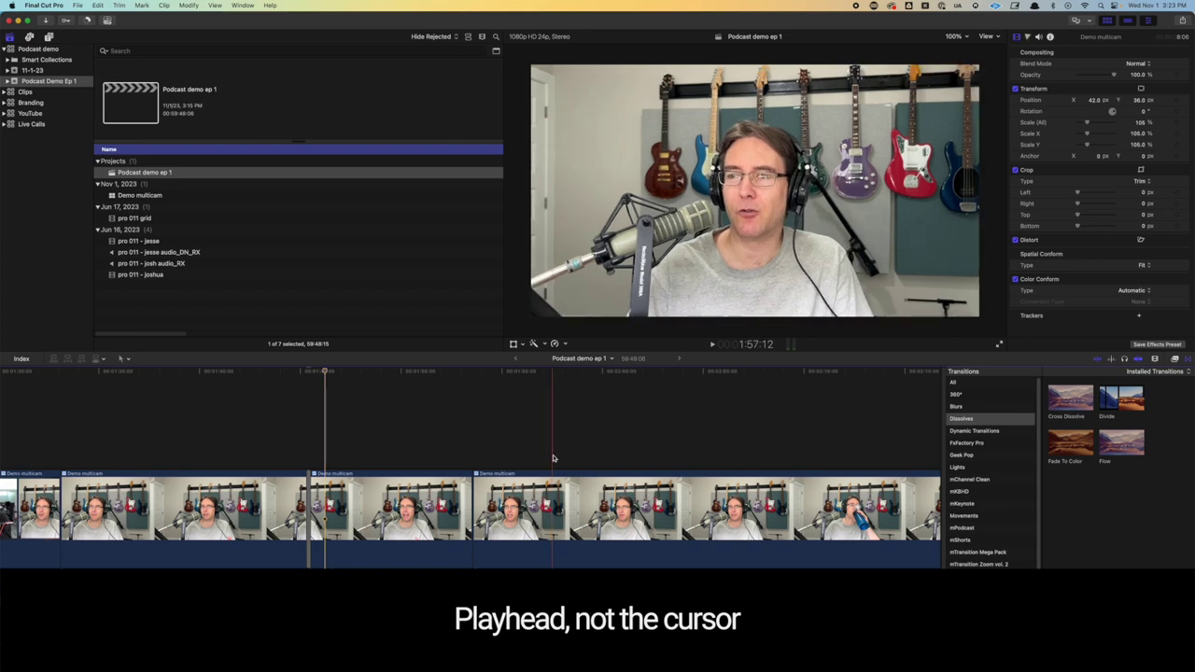
key(2)
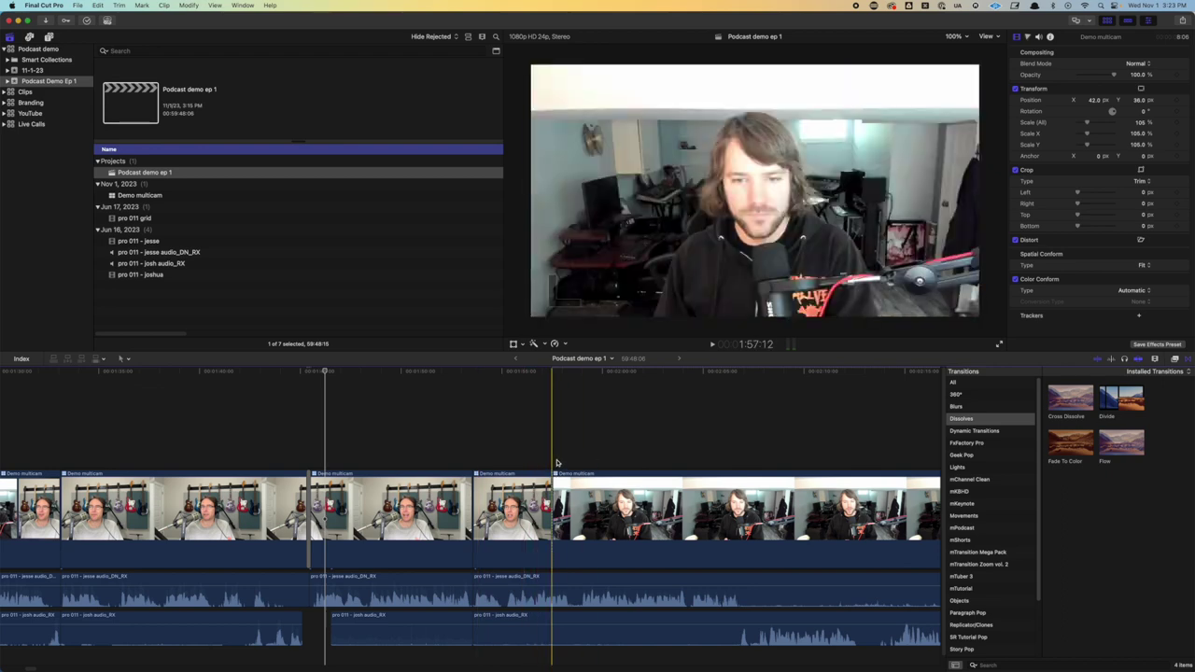
key(super+z)
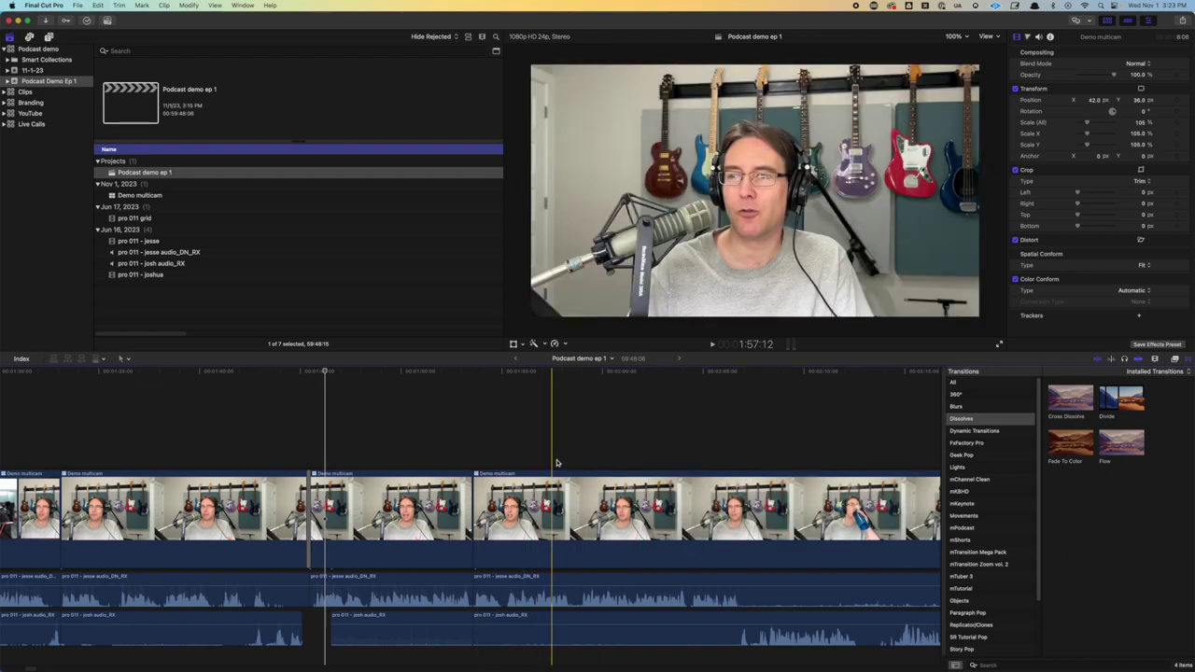
Position the playhead just before the middle Demo multicam clip
click(292, 380)
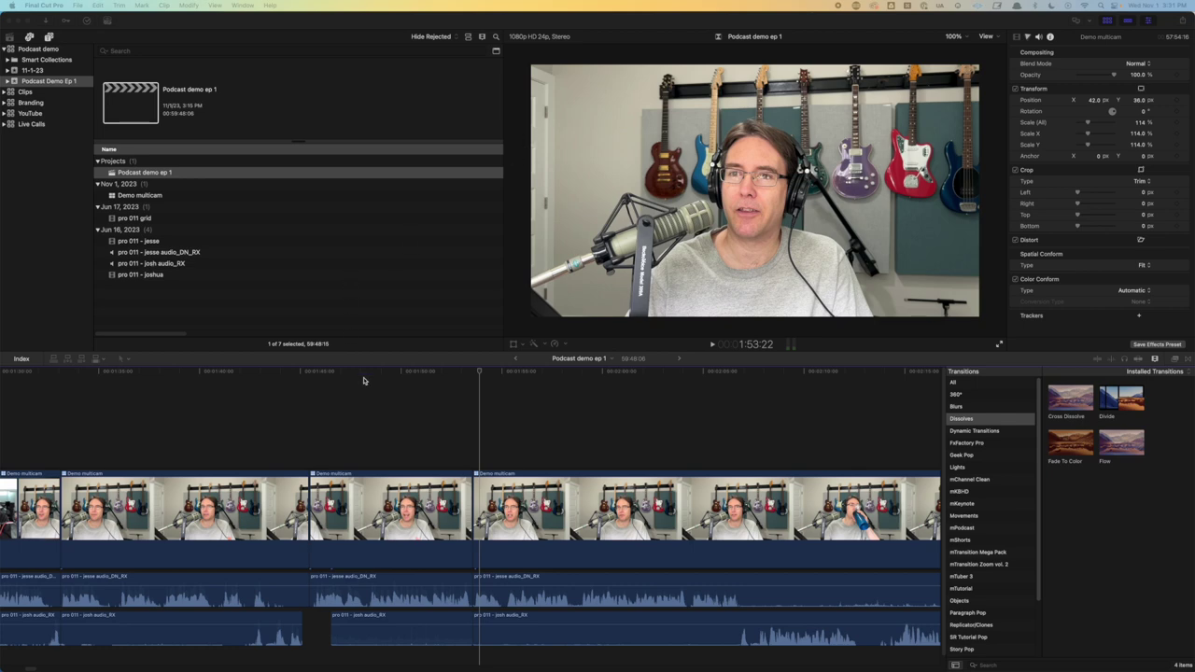
click(307, 464)
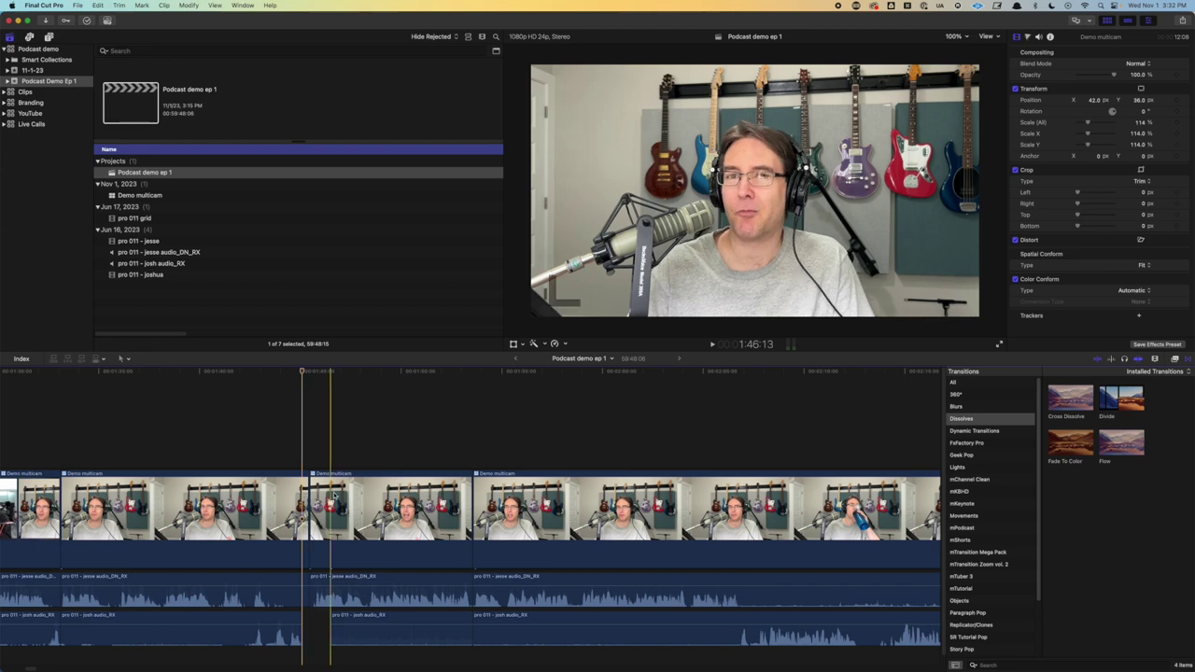
Adjust the middle Demo multicam clip's picture scale, then reselect the clip
click(356, 478)
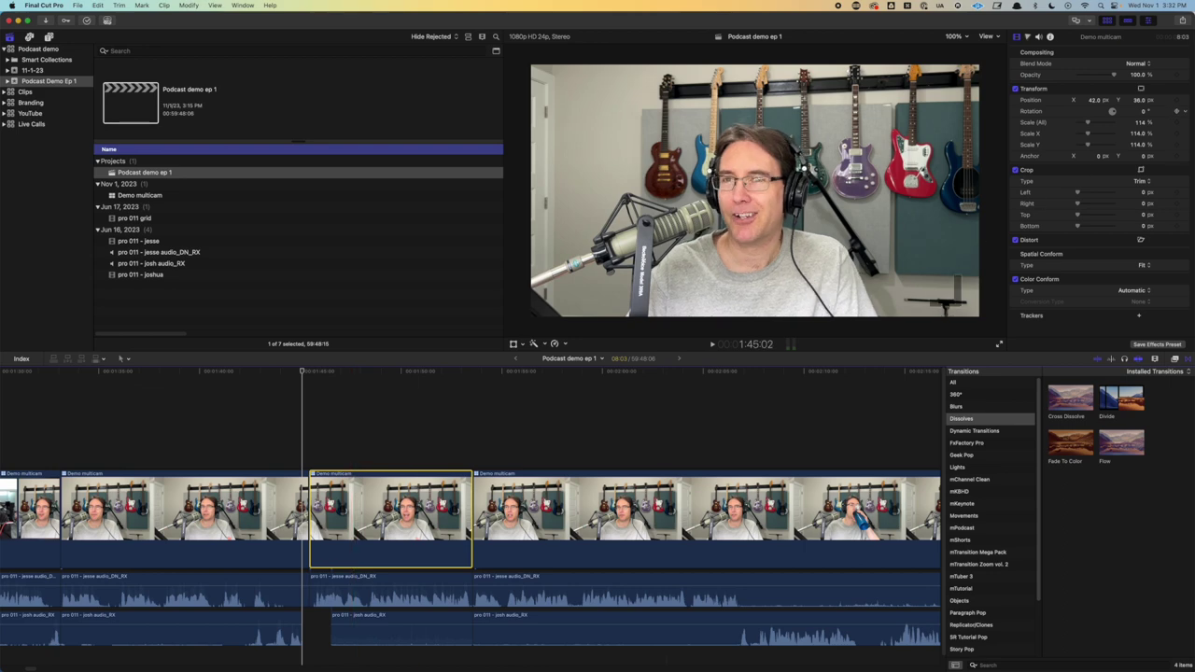
drag(1089, 124, 1087, 124)
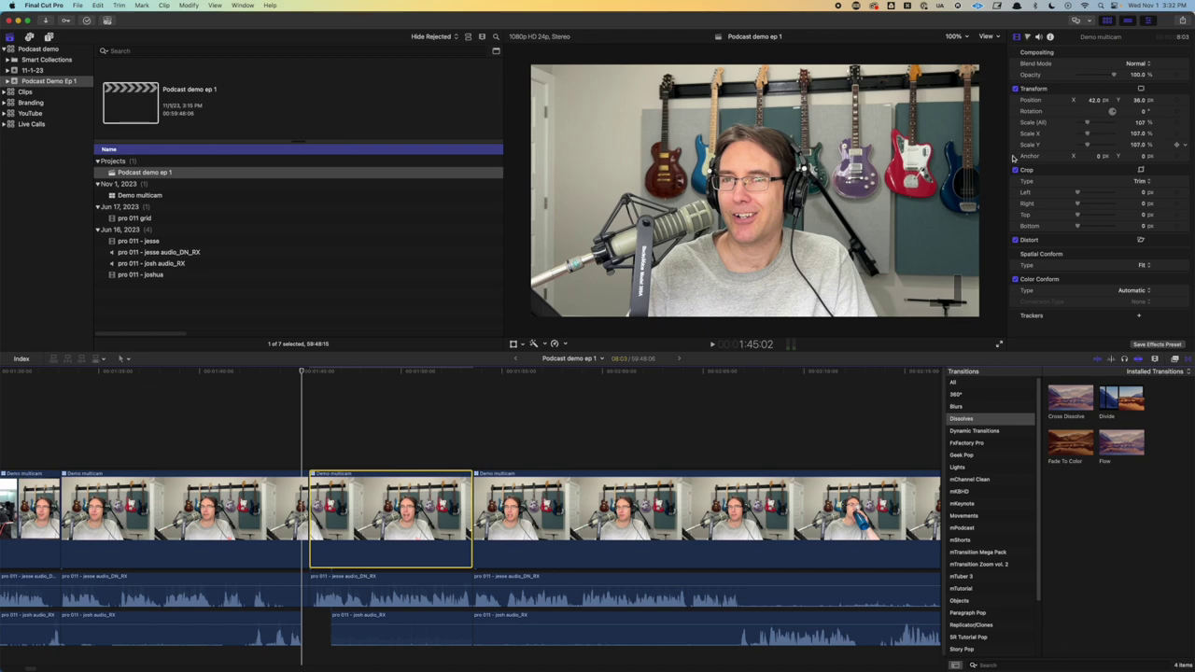
click(296, 438)
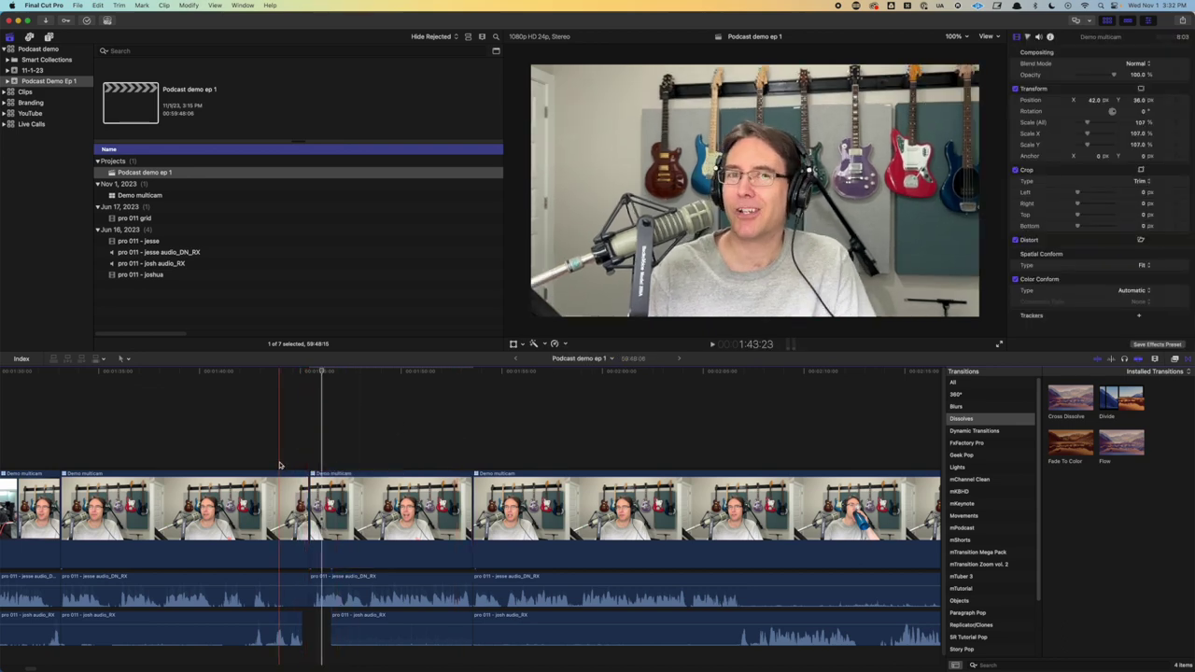
click(392, 512)
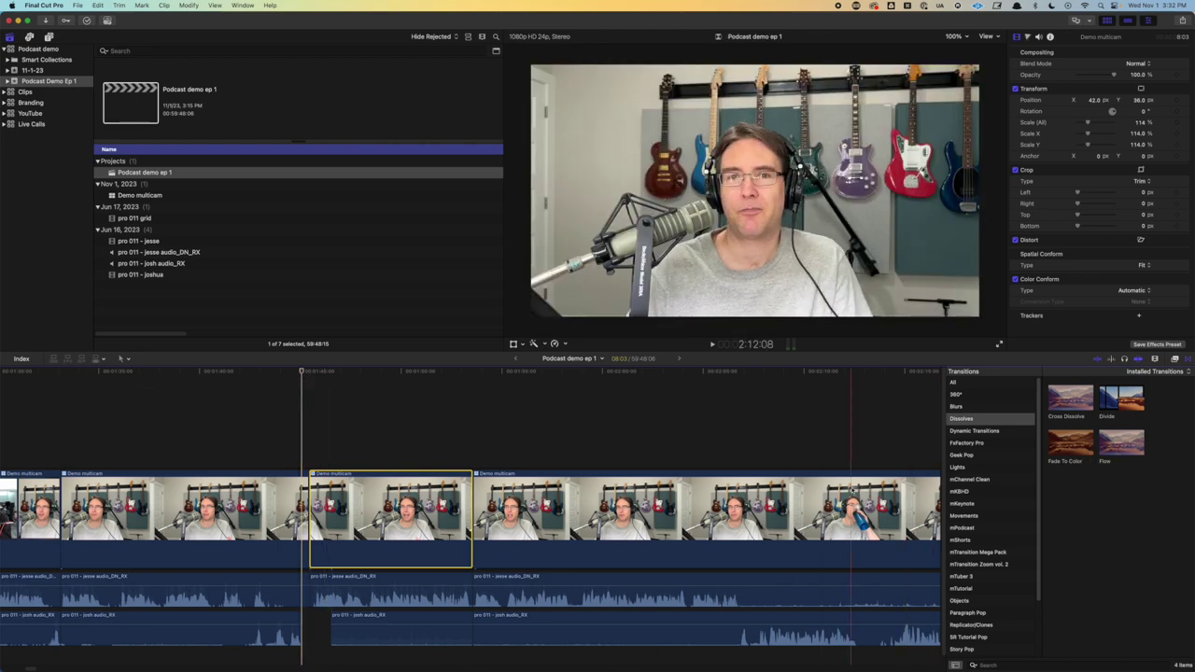
Drop the Flow transition onto the cut before the middle clip and check rendering progress
drag(1120, 443, 313, 514)
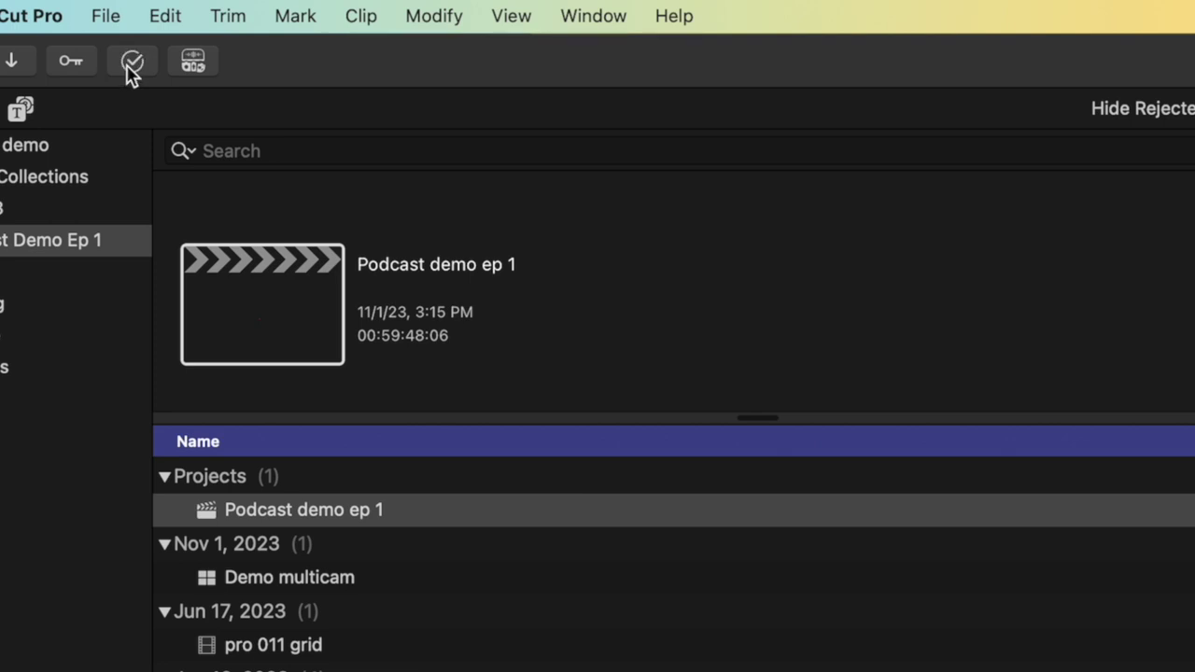
click(132, 63)
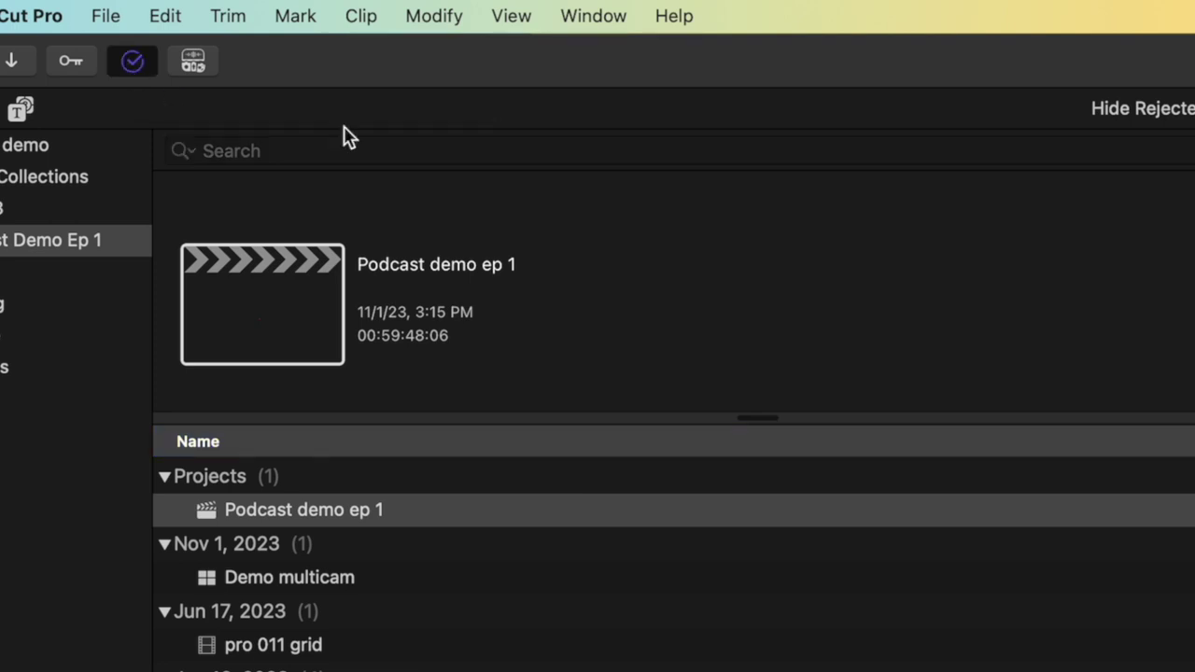
key(super+9)
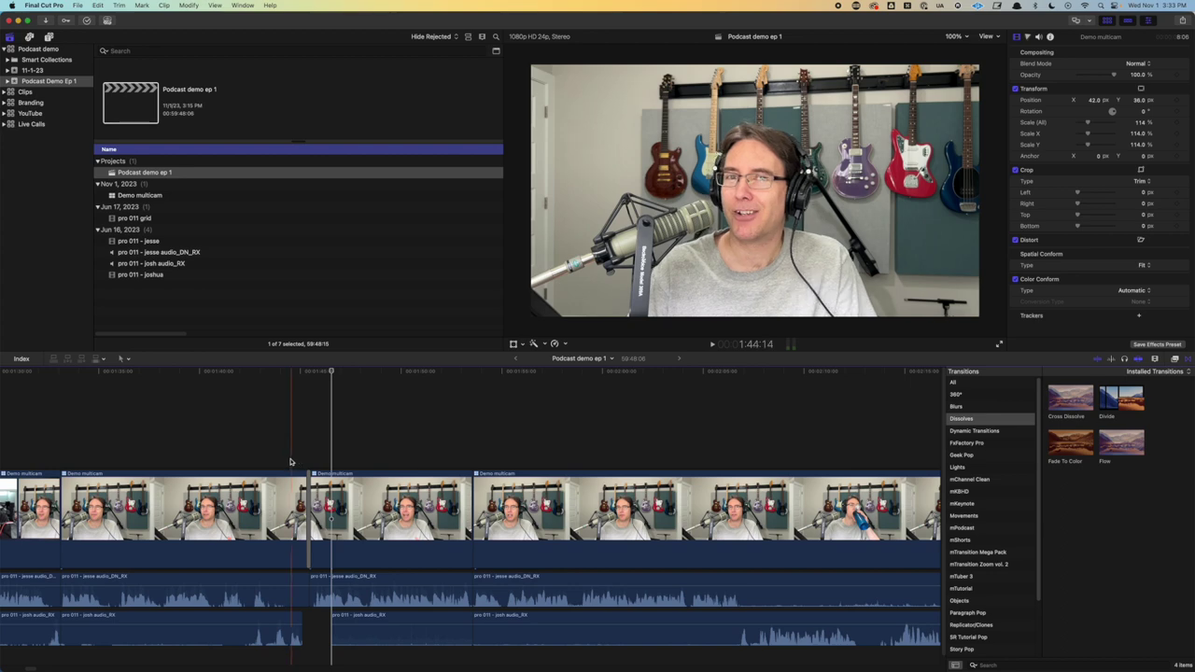
Play back across the new Flow transition to preview it
click(287, 462)
key(space)
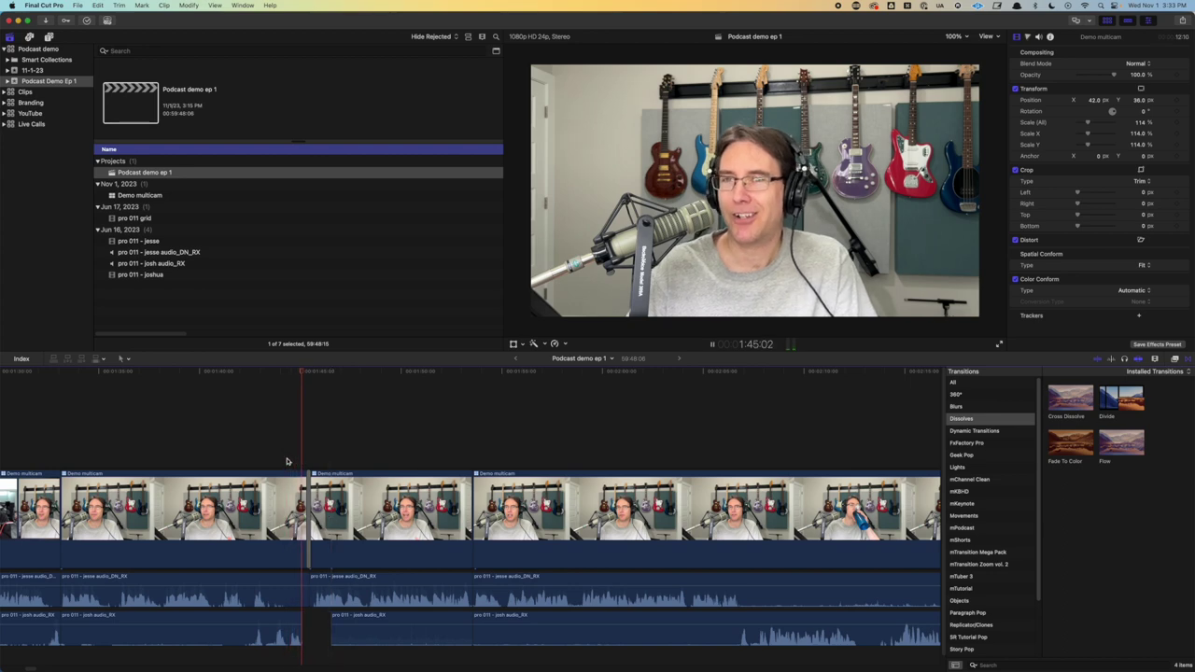
key(space)
click(310, 509)
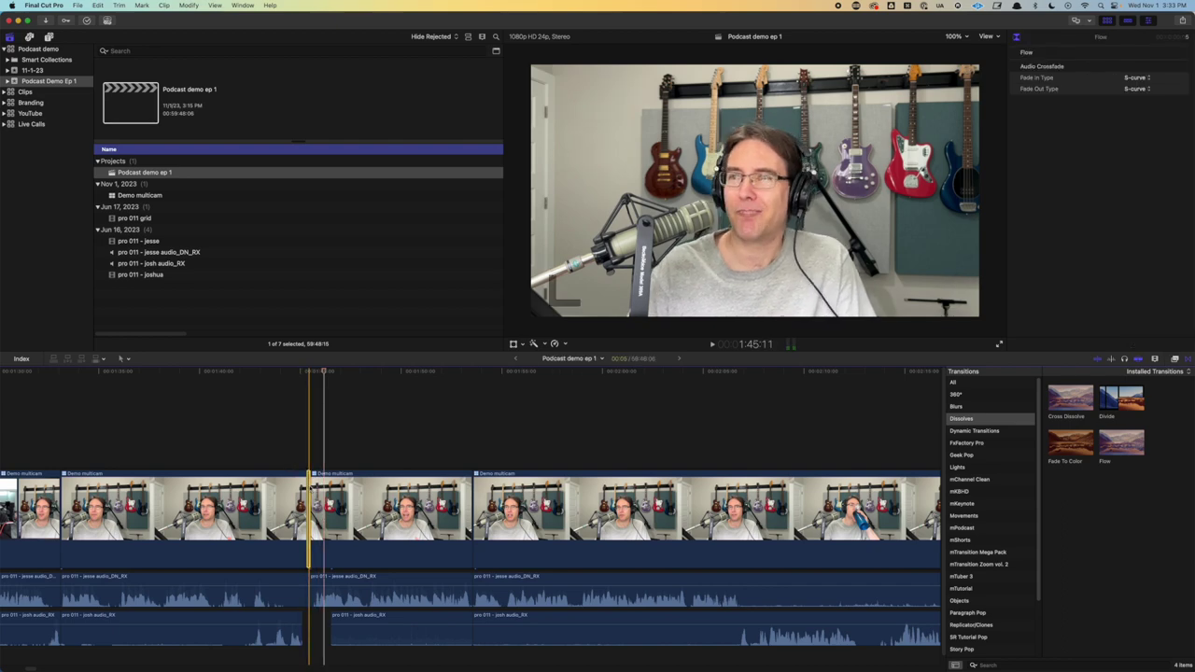
click(319, 430)
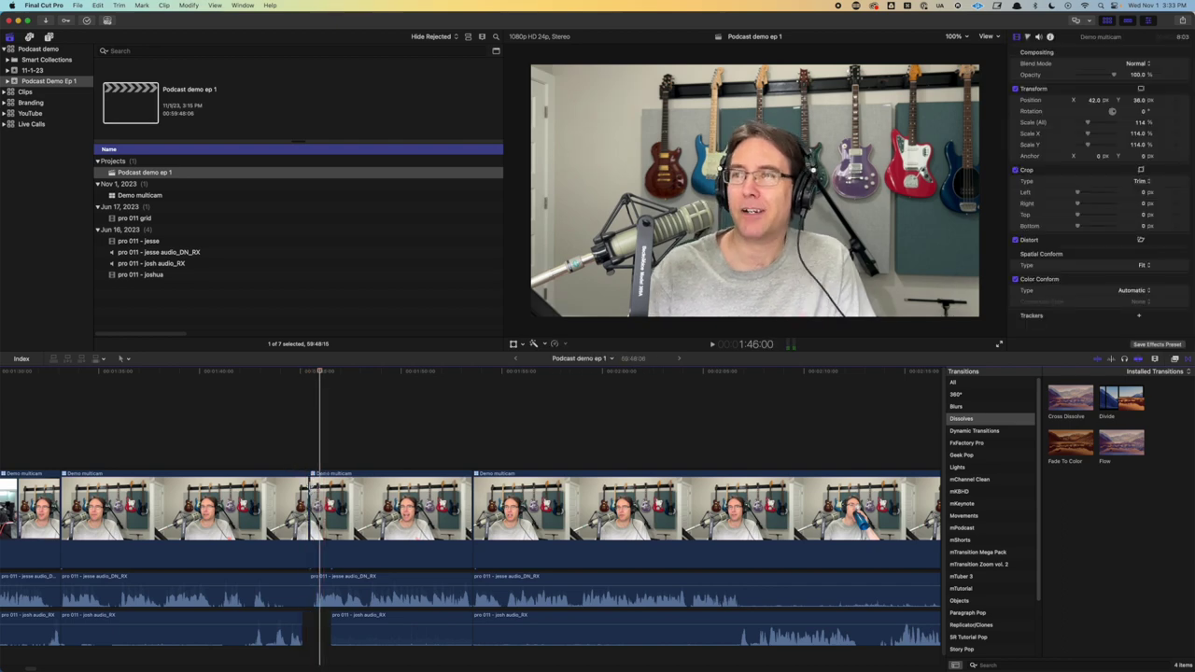
click(295, 464)
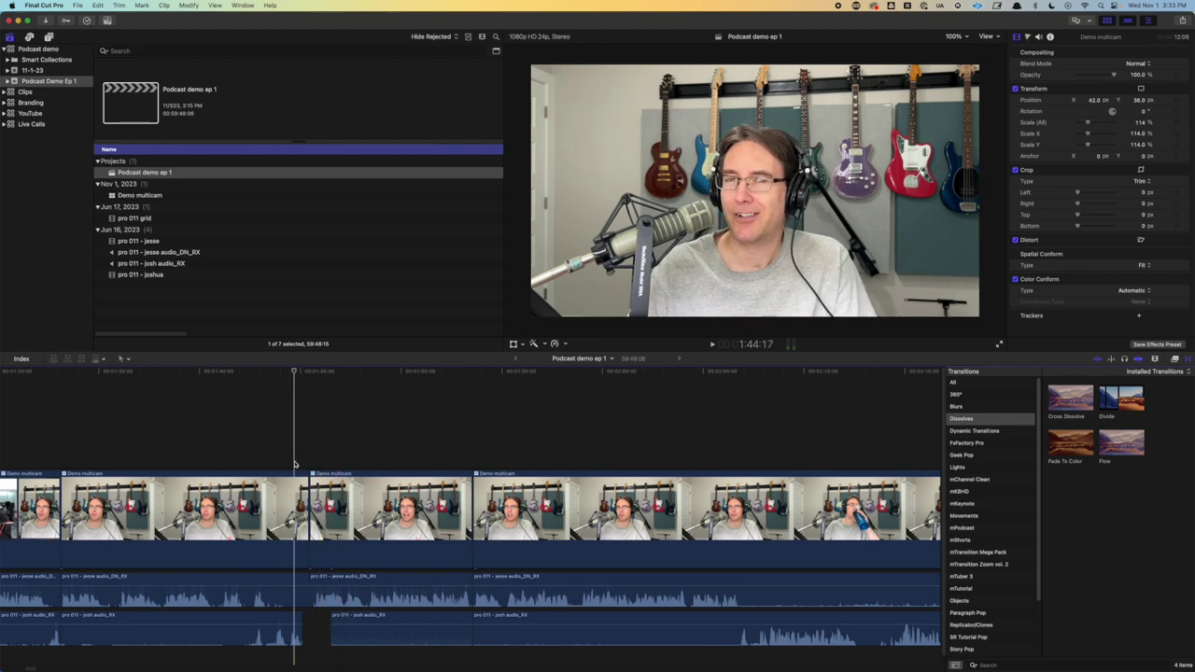
key(space)
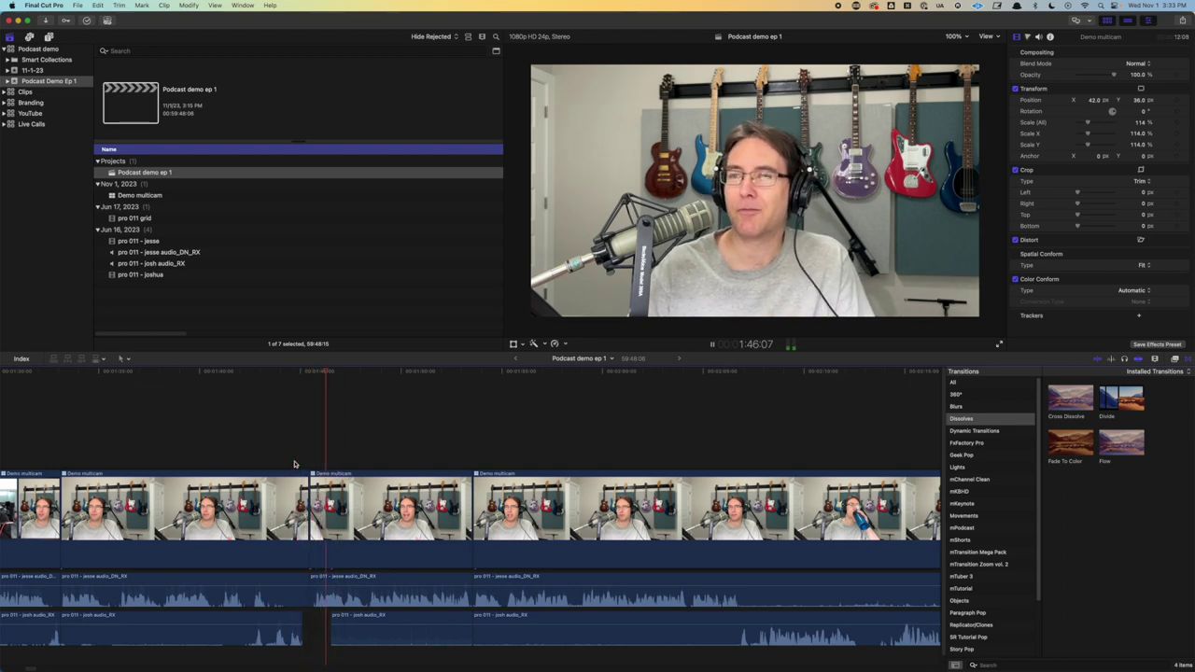
Replay the cut, reapply the Flow transition to it, and play it back
key(space)
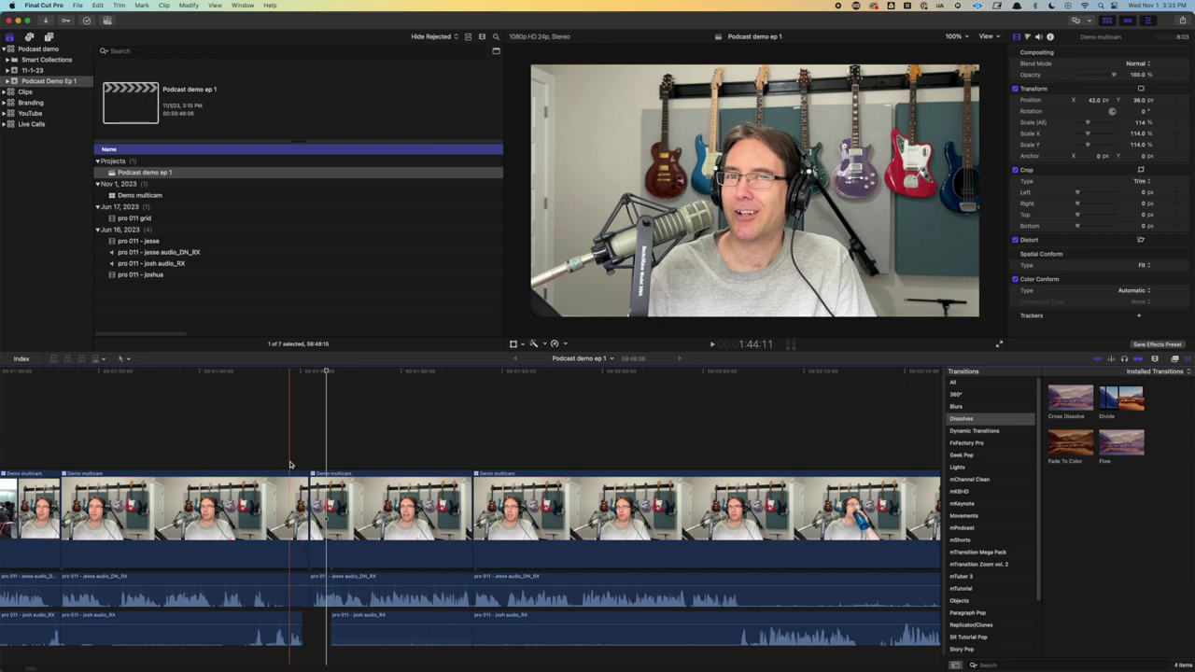
click(290, 464)
key(space)
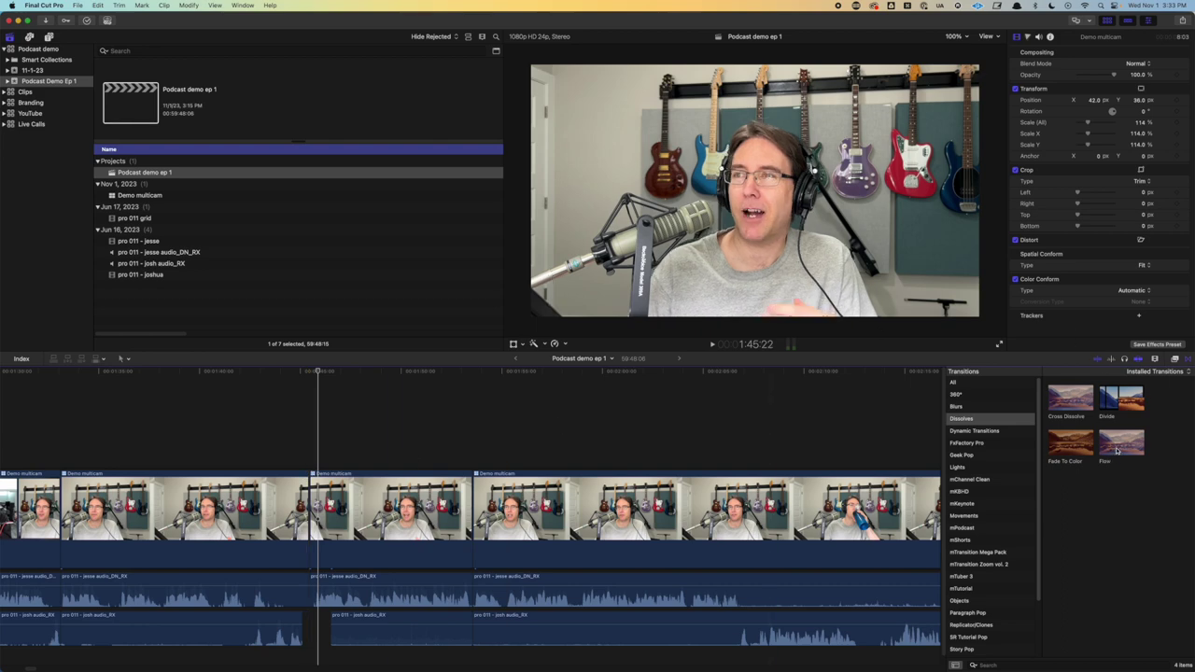
mouse_move(1117, 456)
mouse_down()
mouse_move(541, 541)
mouse_move(311, 537)
mouse_up()
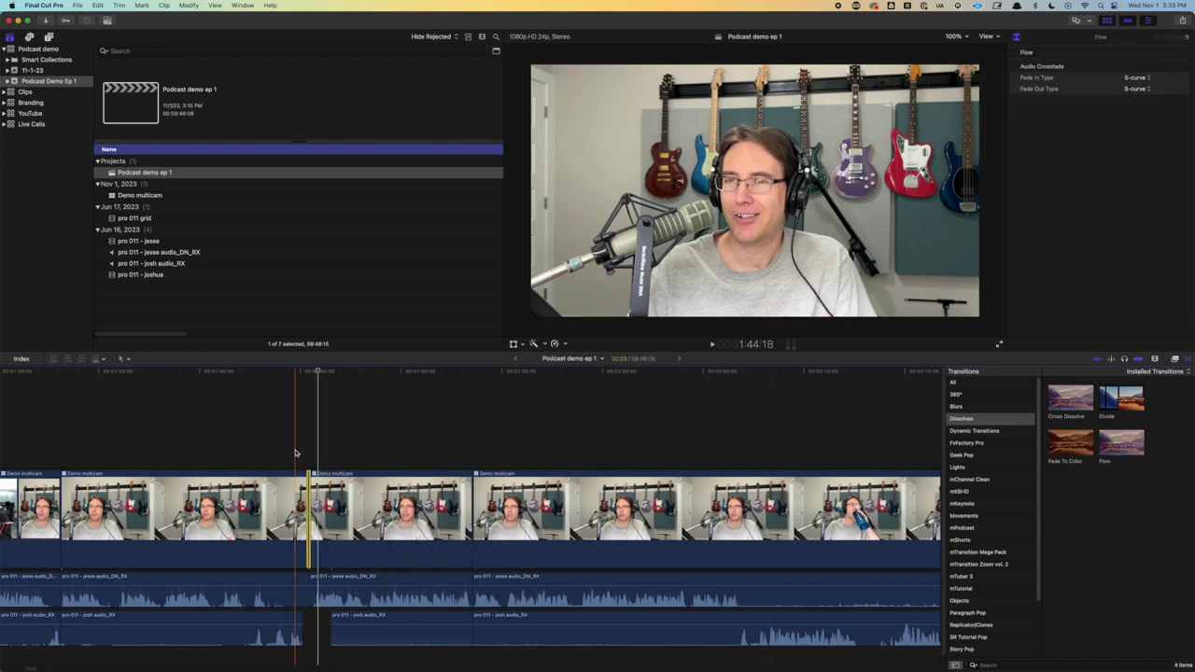
click(295, 452)
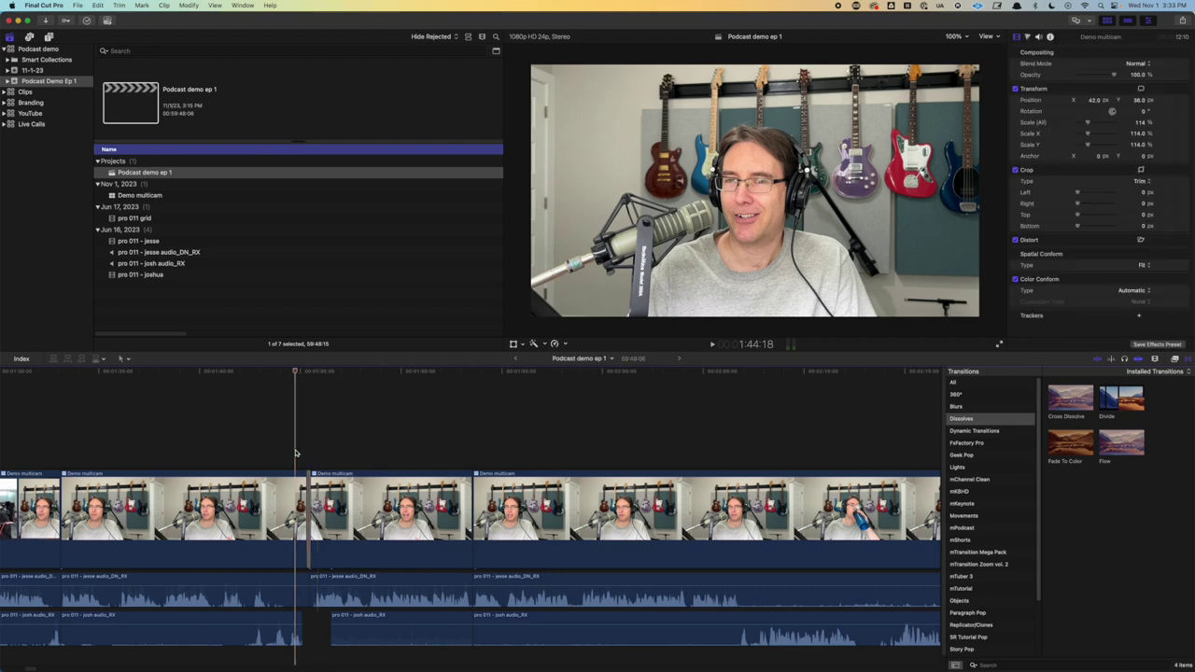
key(space)
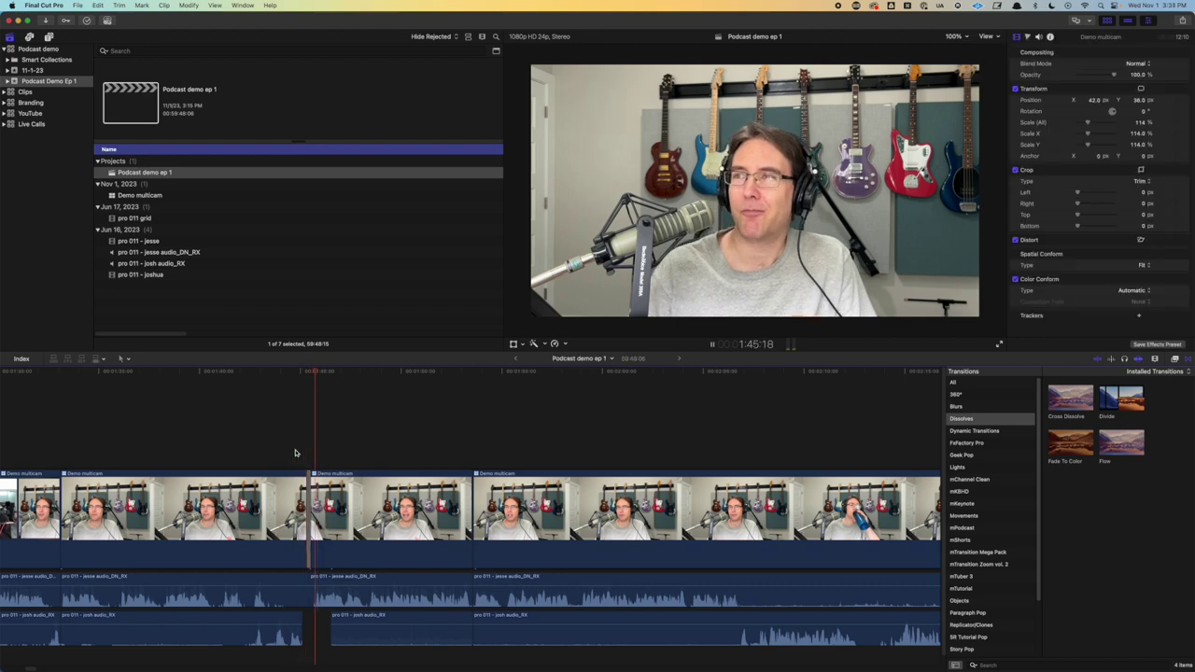
key(space)
click(456, 461)
key(space)
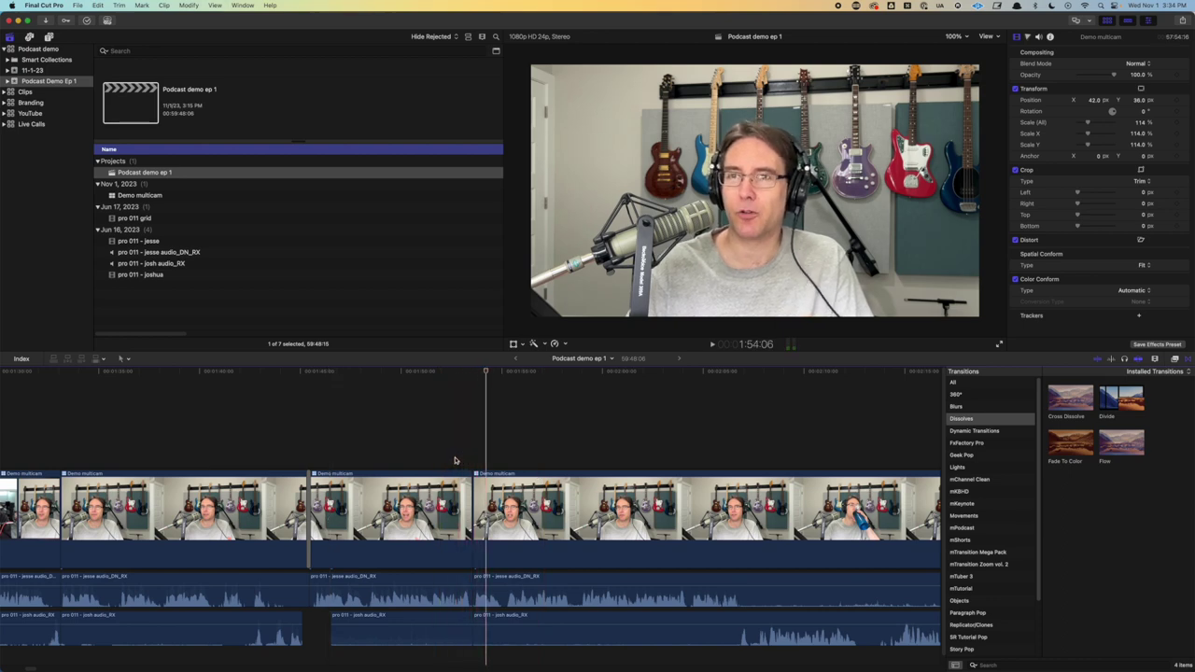
key(space)
click(458, 460)
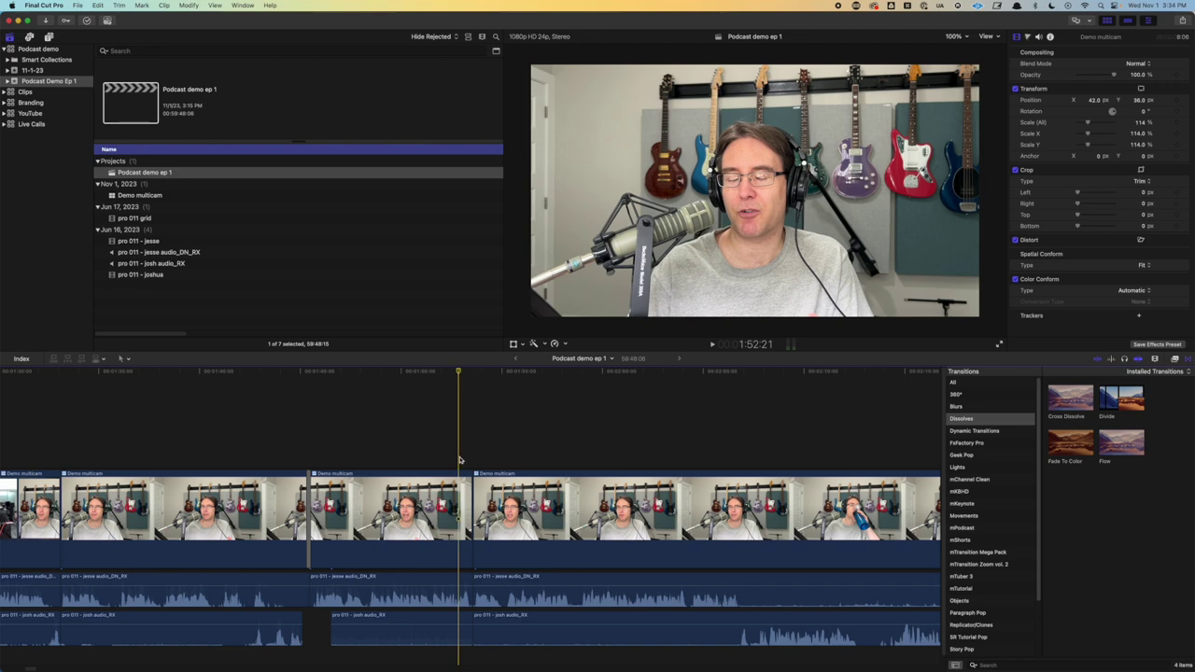
key(space)
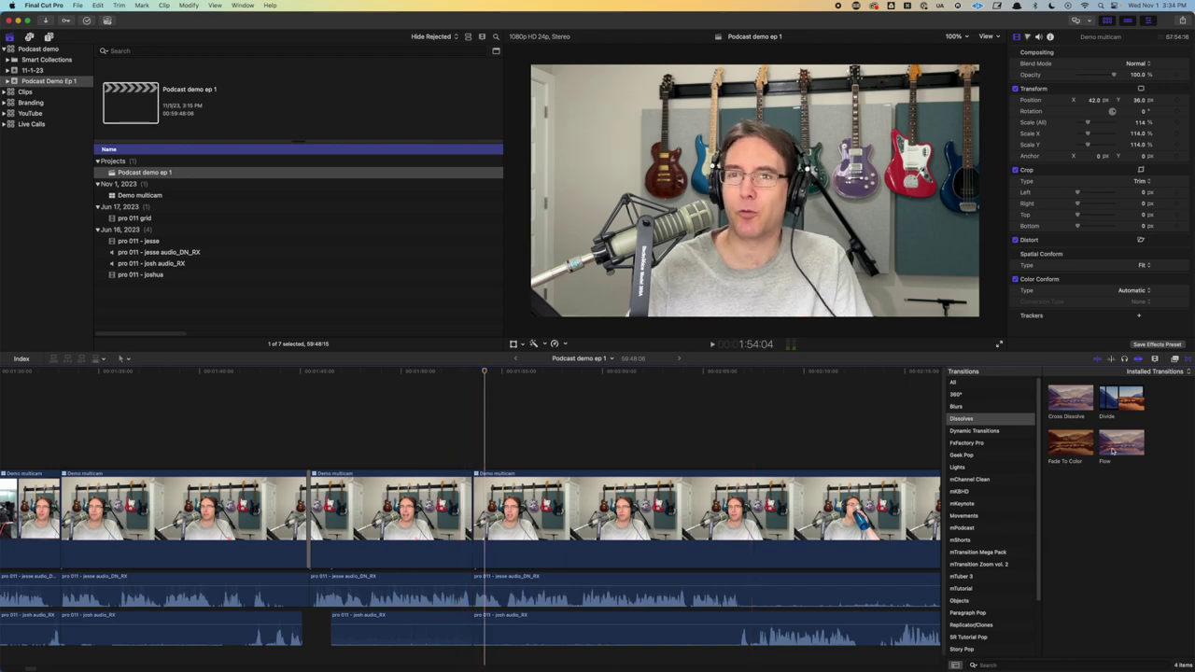
drag(1116, 446, 475, 523)
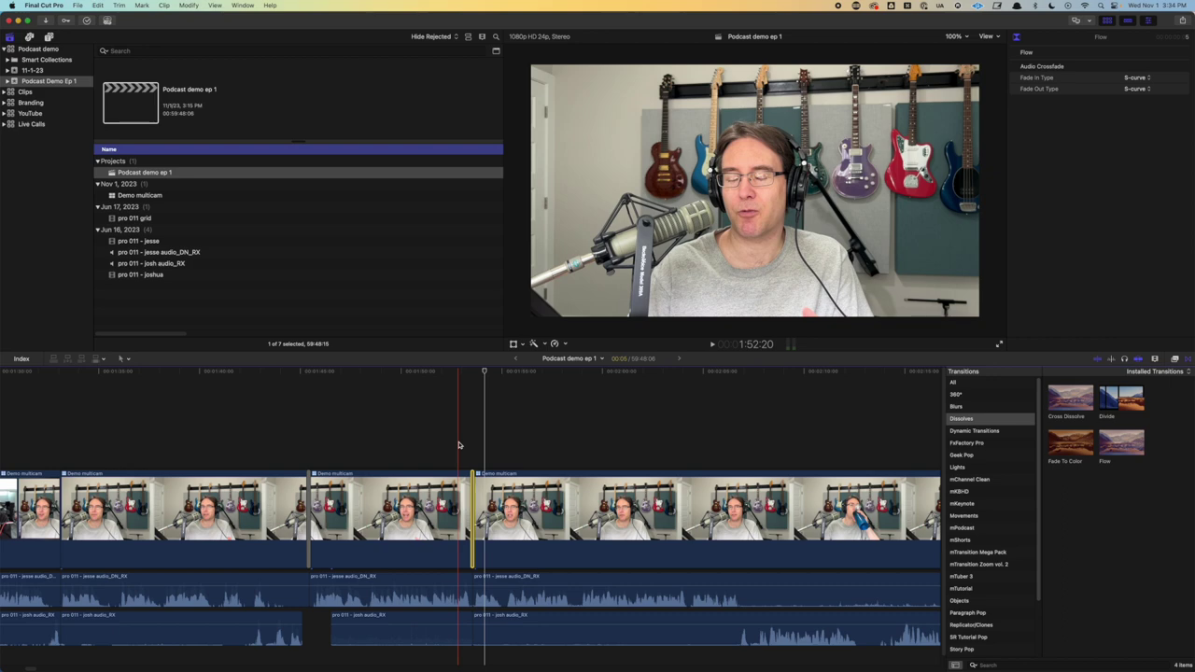
click(458, 445)
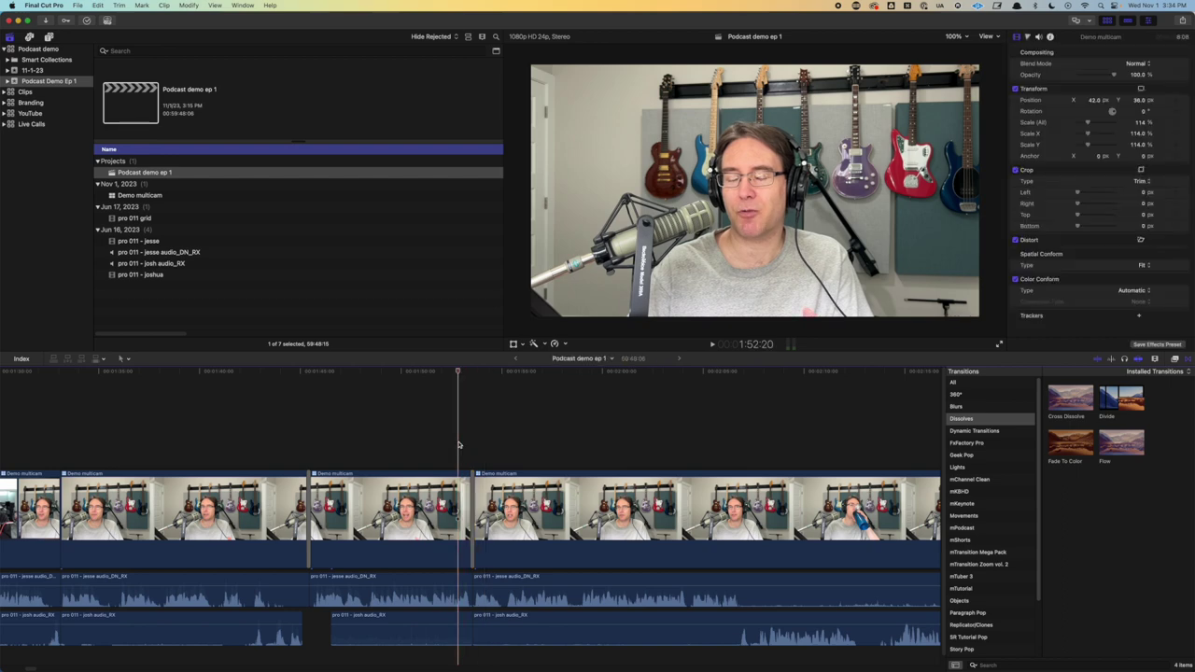
key(space)
click(458, 445)
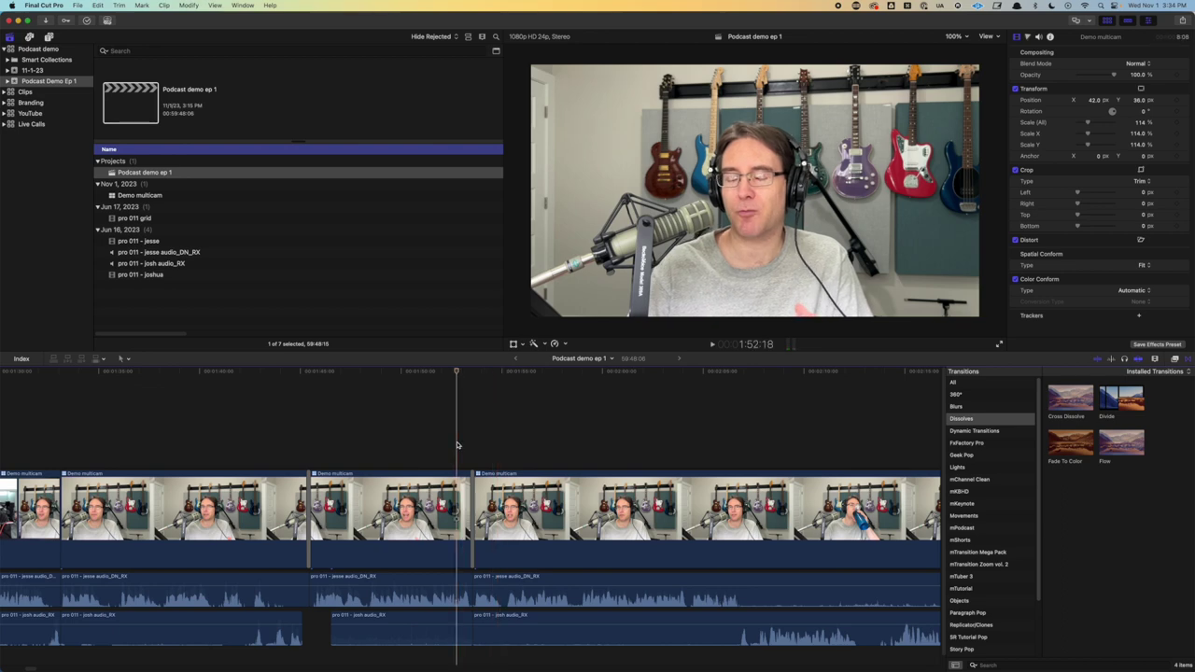
key(space)
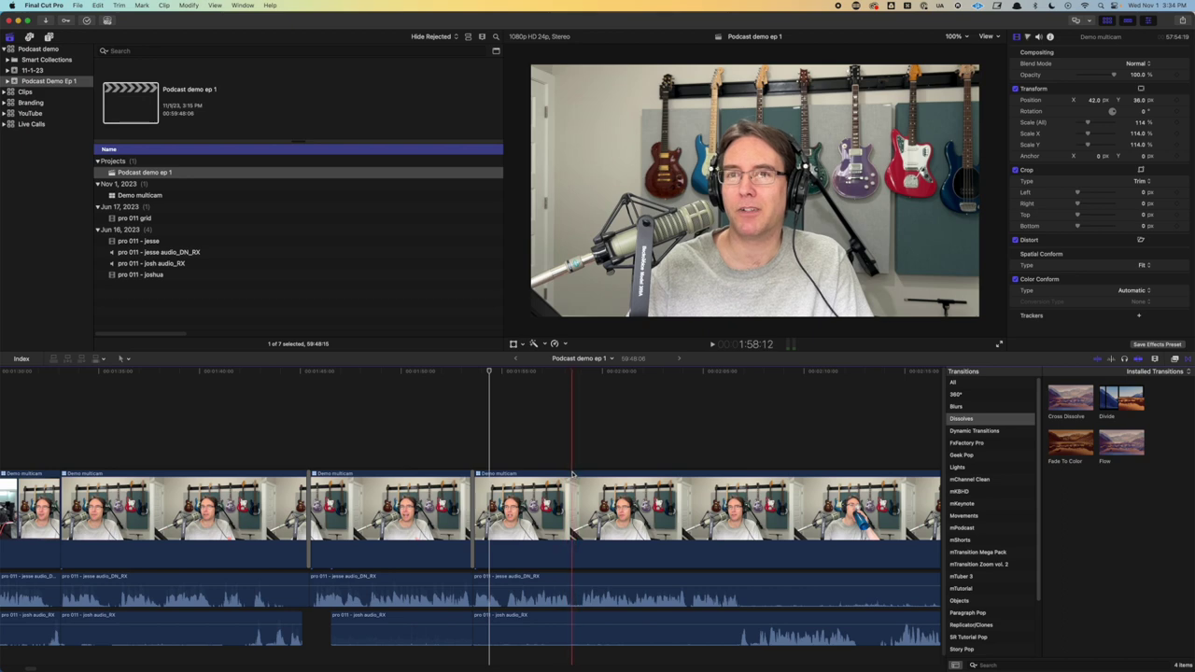
Blade out the 13-frame piece of the multicam clip and ripple-delete it
key(cmd+b)
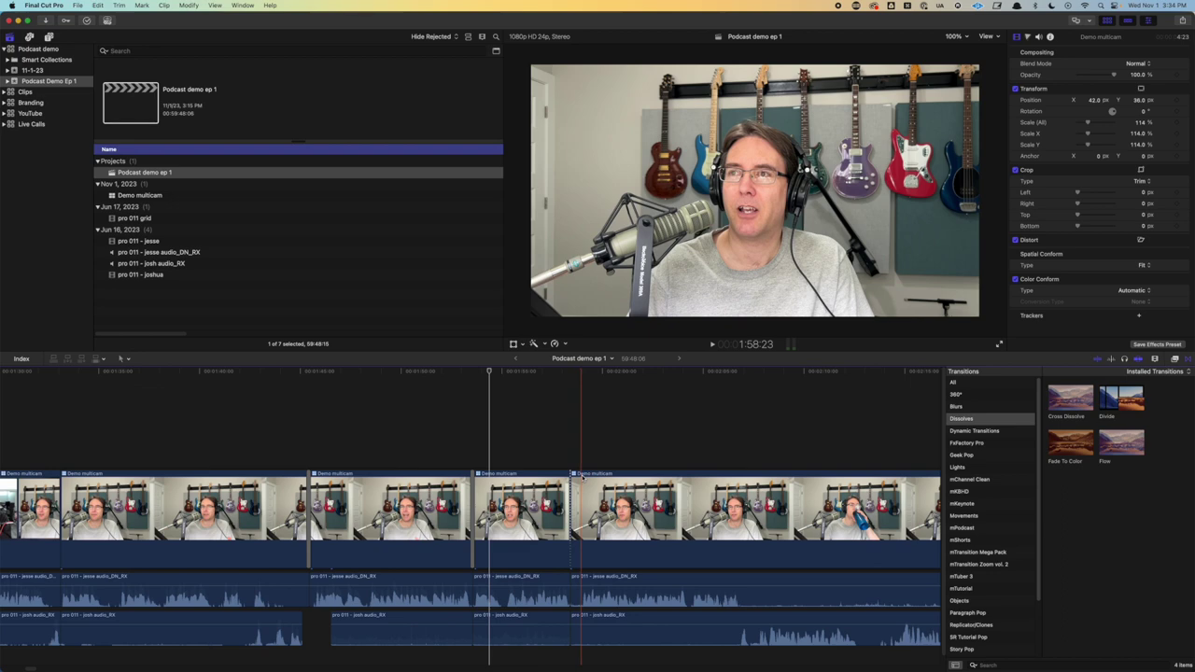
key(cmd+b)
click(577, 509)
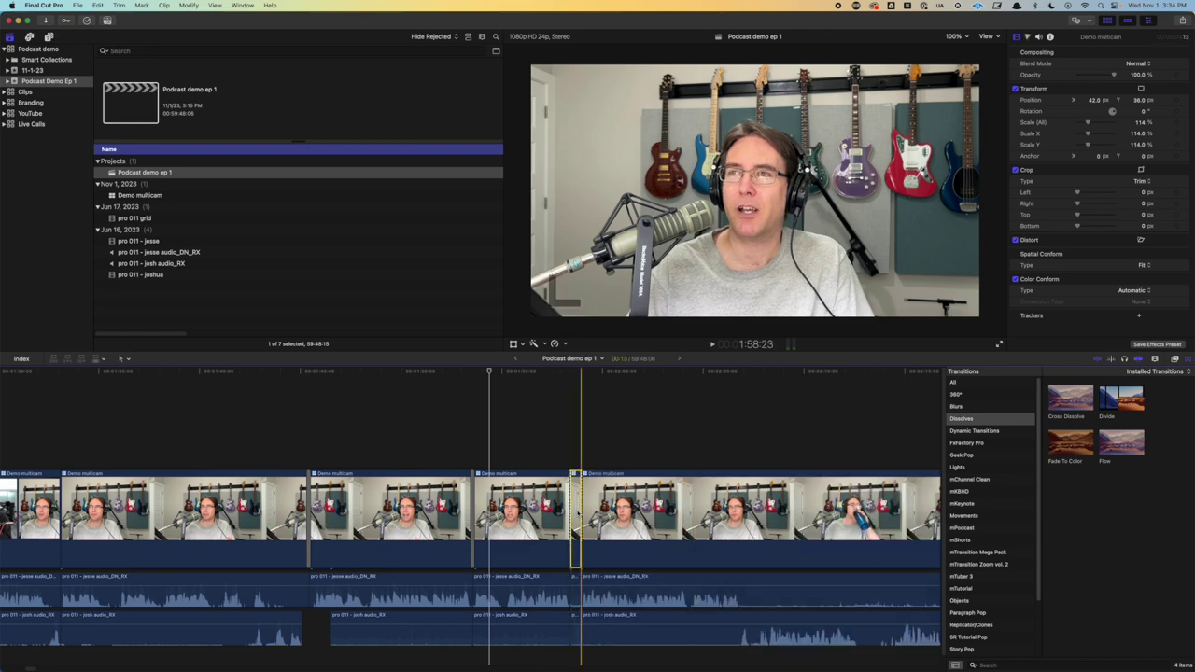
key(Delete)
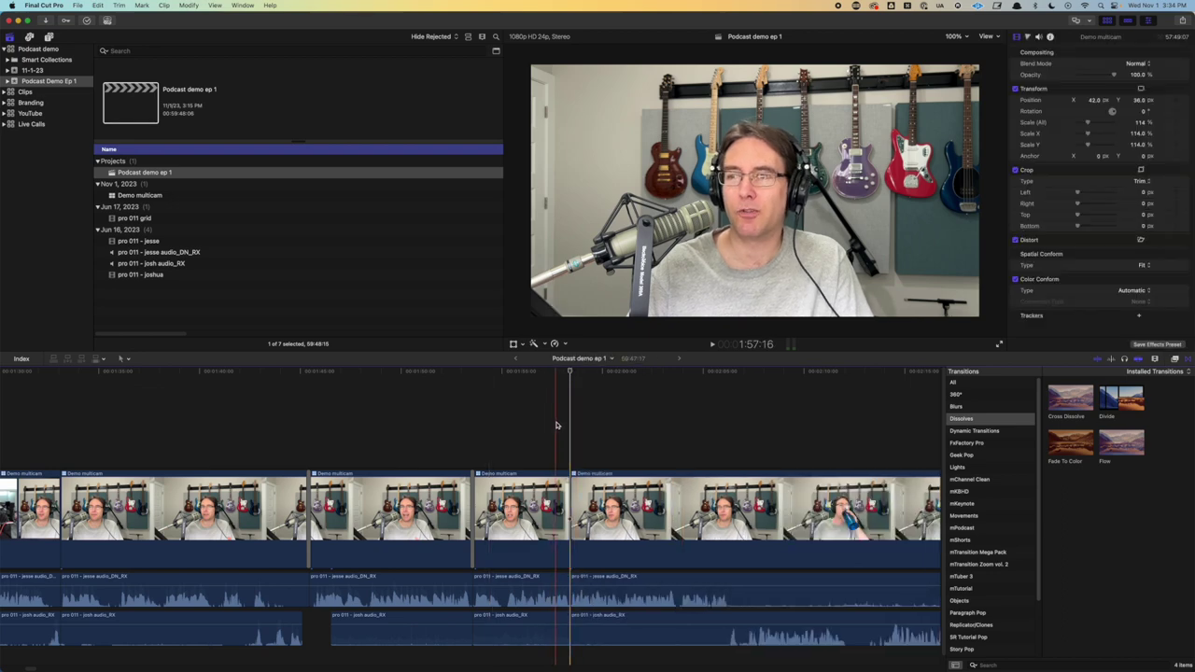
Review the new jump cut and smooth it with a Flow transition
key(space)
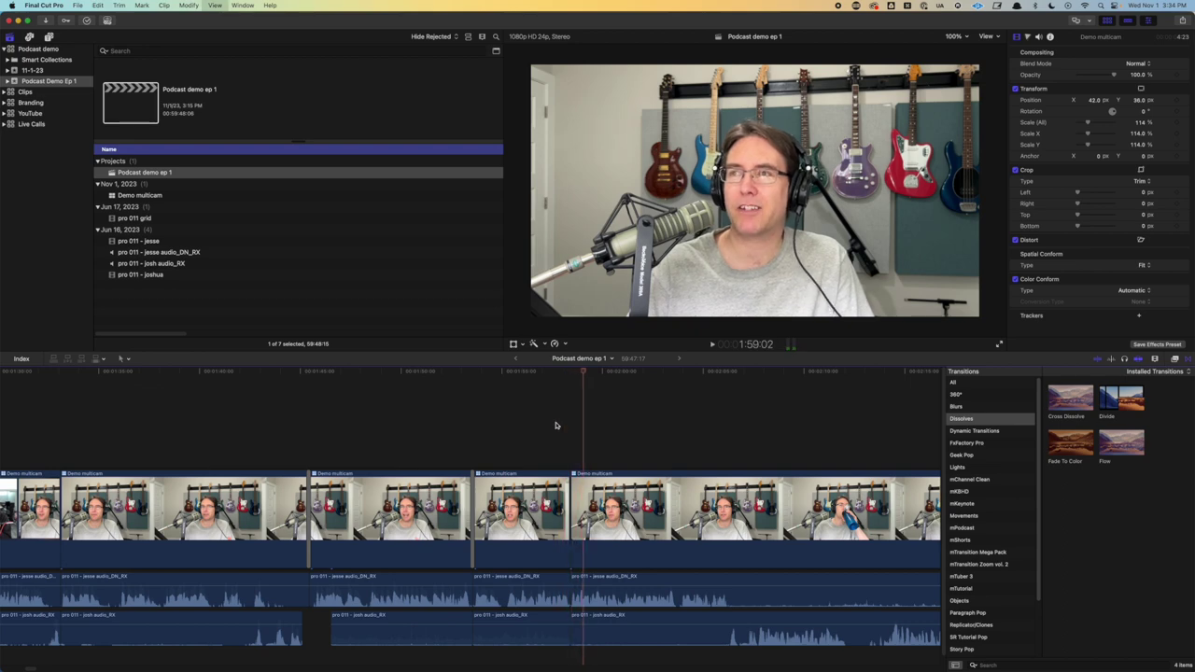
click(555, 428)
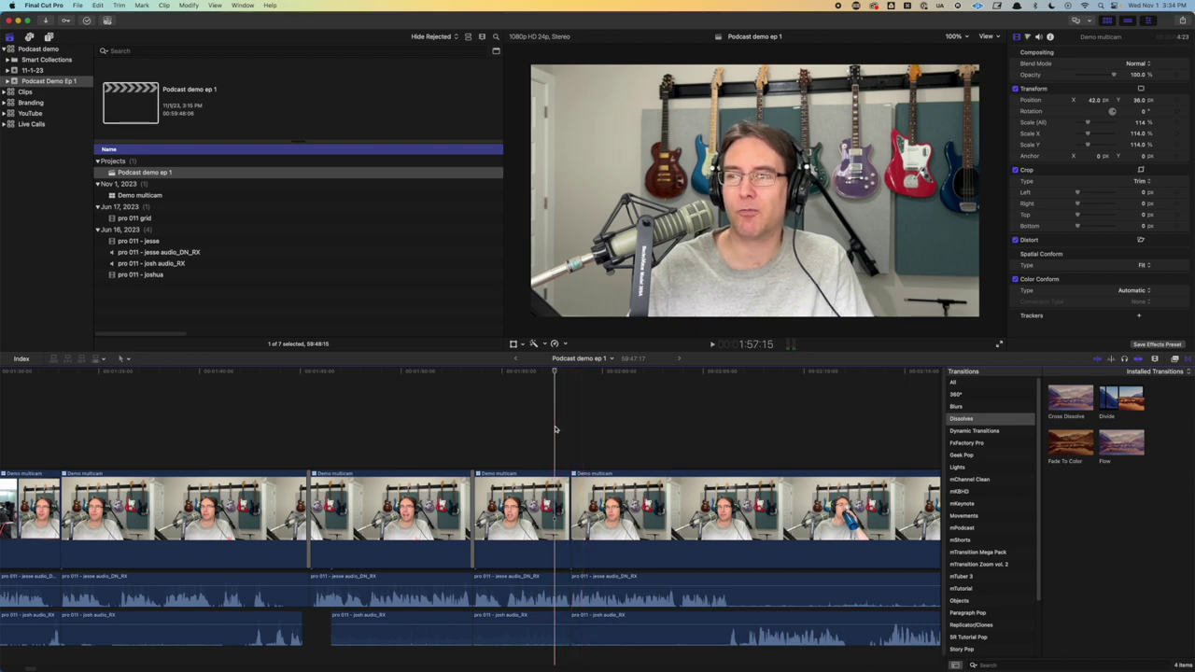
key(space)
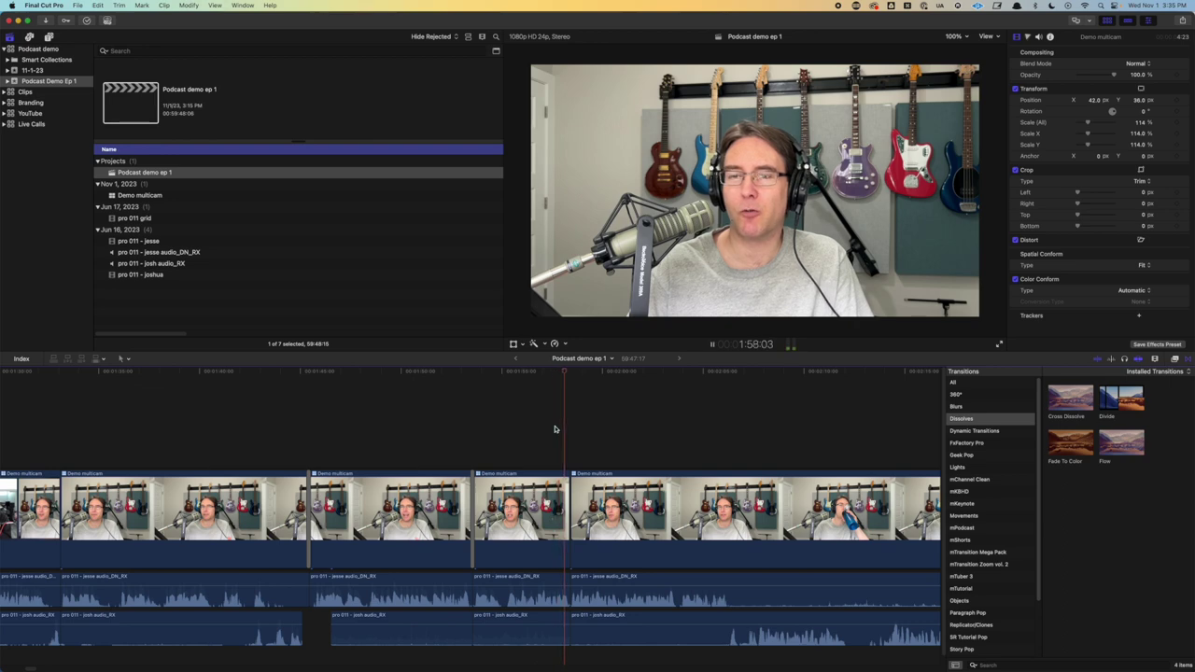
key(space)
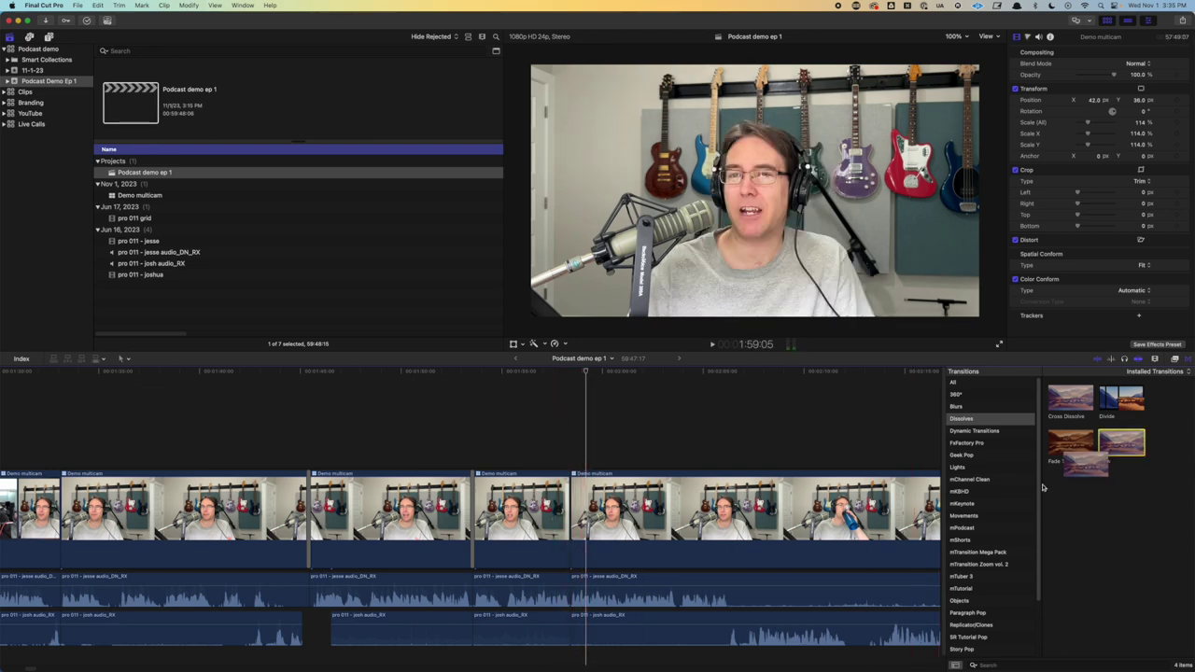
mouse_move(568, 519)
mouse_down()
mouse_move(523, 519)
mouse_move(568, 523)
mouse_up()
key(super+t)
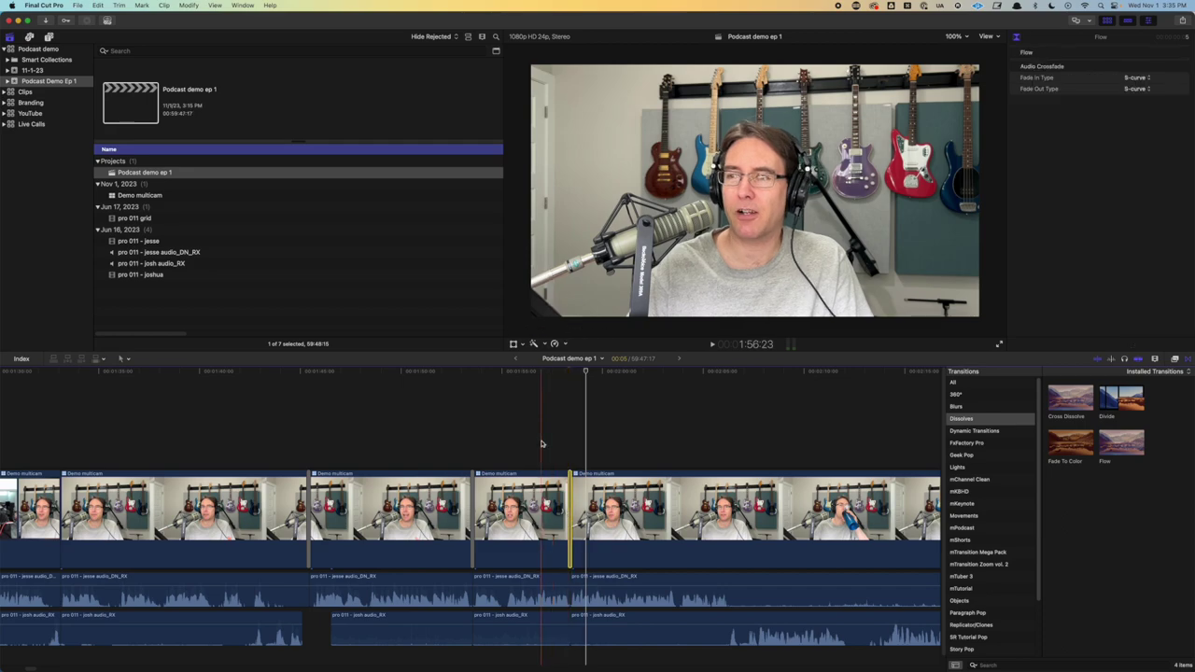
key(space)
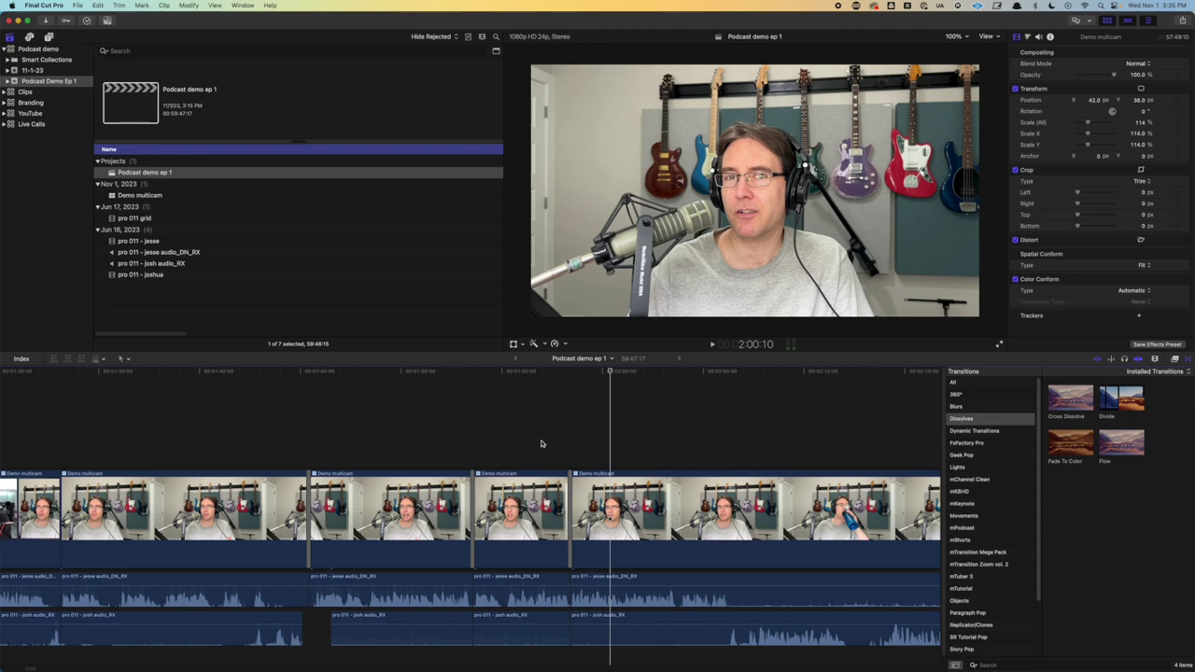
Trim both edges of the Flow transition near 1:45 to about three seconds, then play it
click(278, 439)
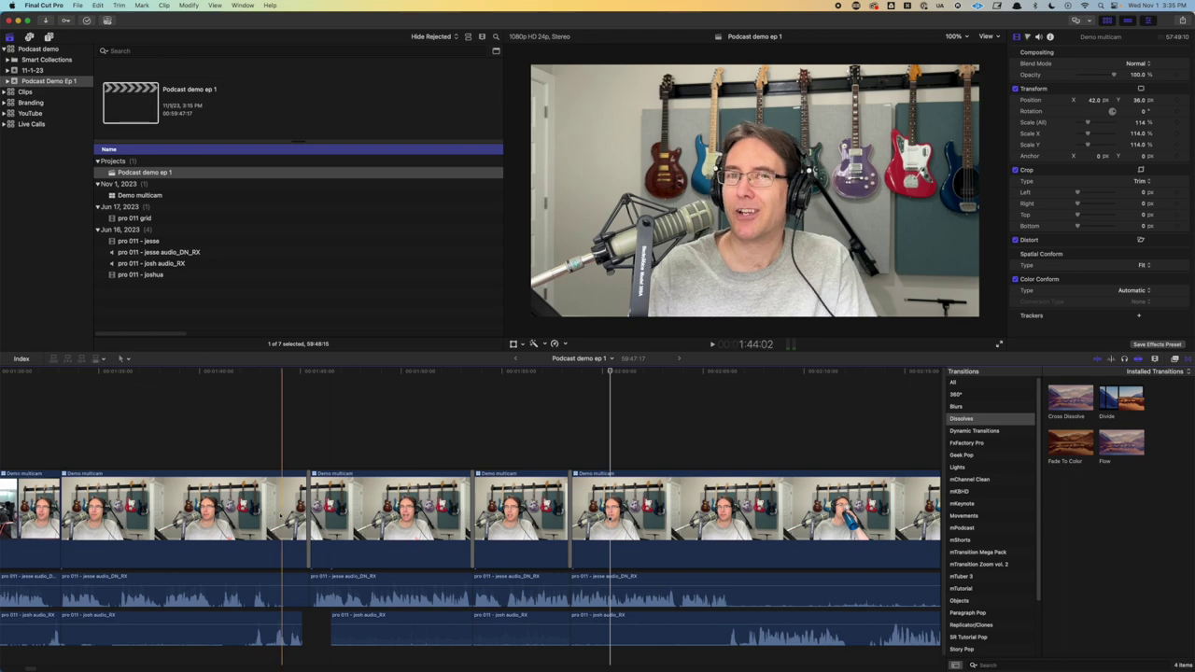
key(super+equal)
key(super+equal)
key(super+equal)
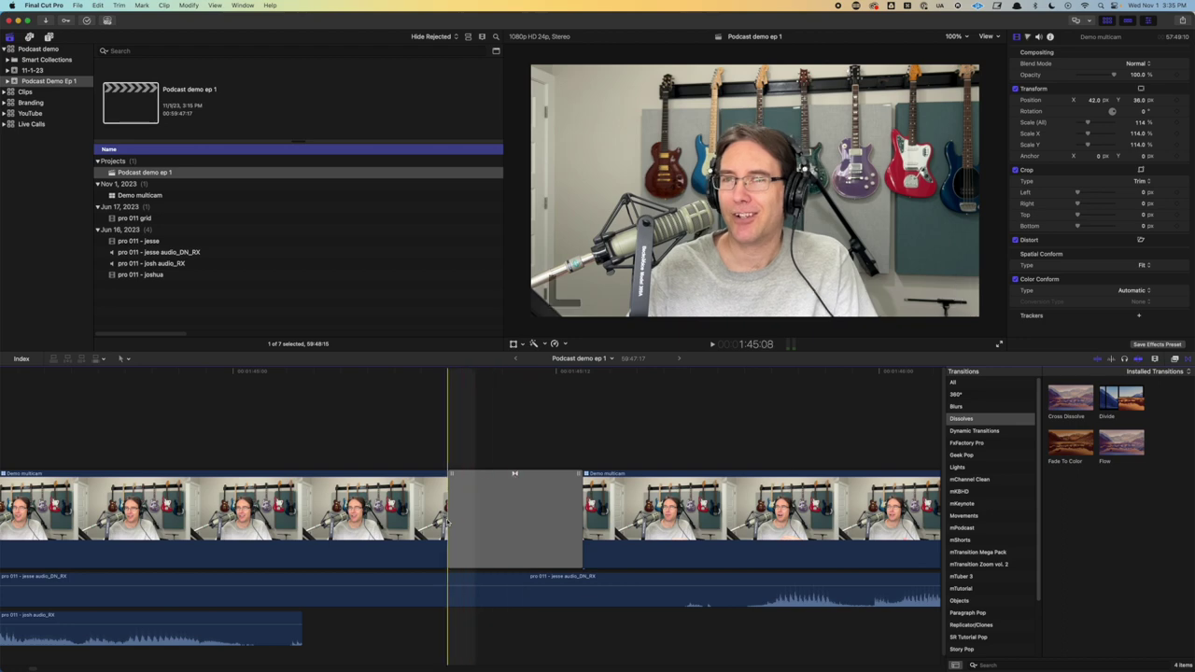
drag(449, 521, 476, 521)
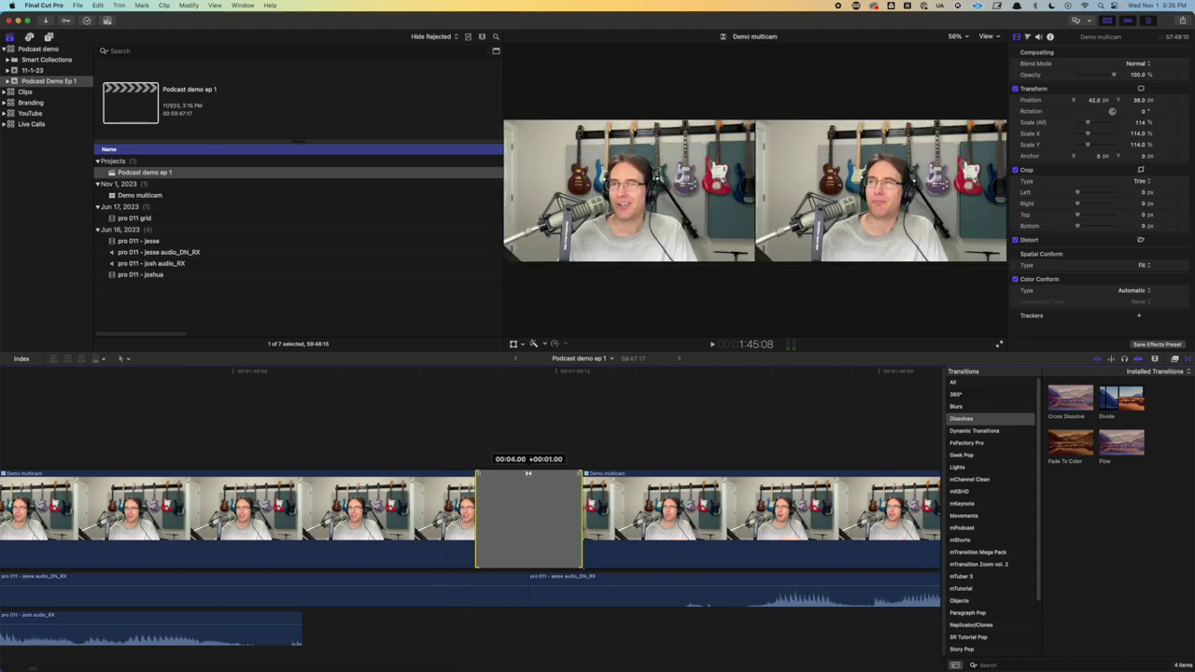
drag(581, 521, 555, 521)
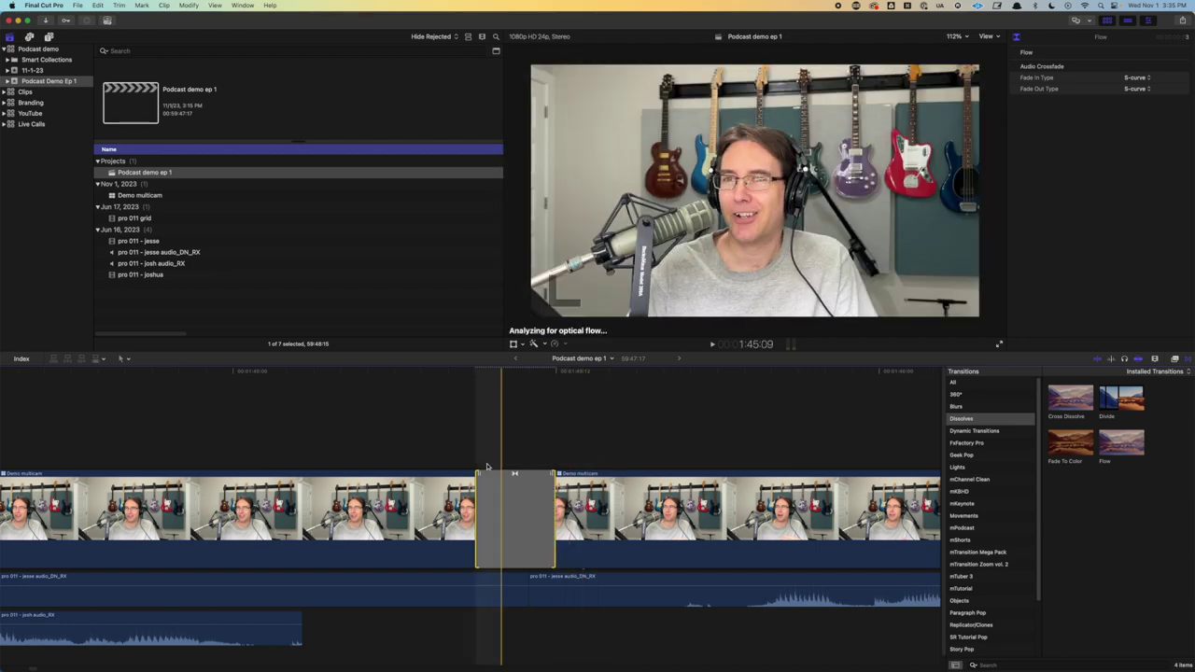
click(354, 437)
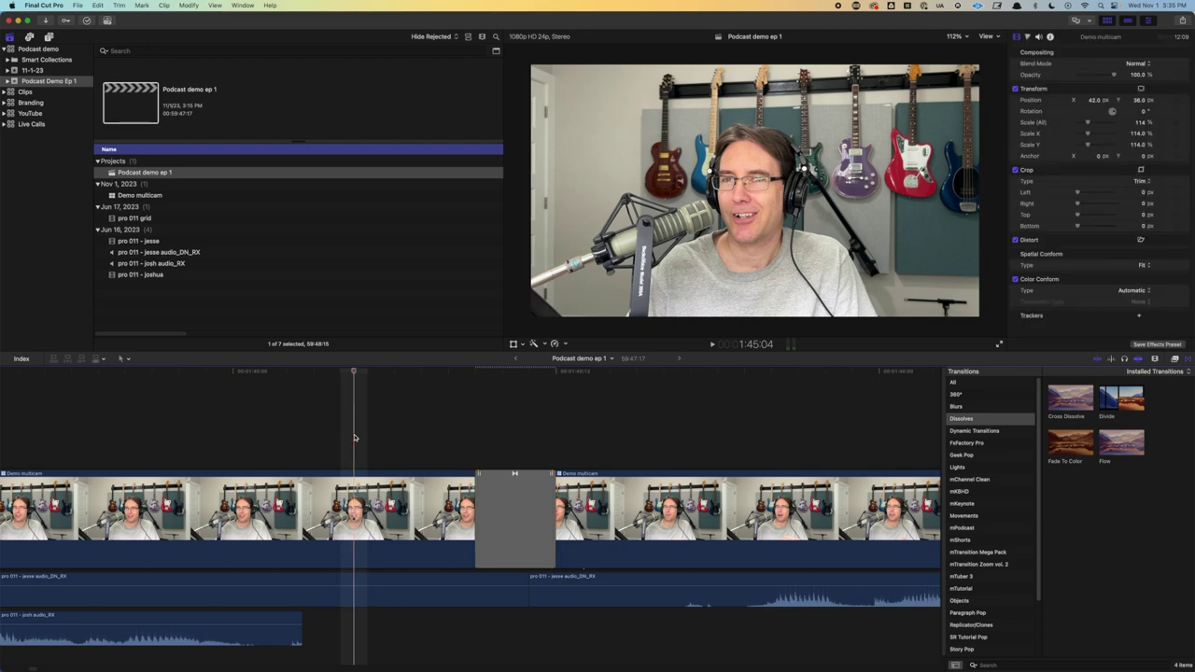
key(space)
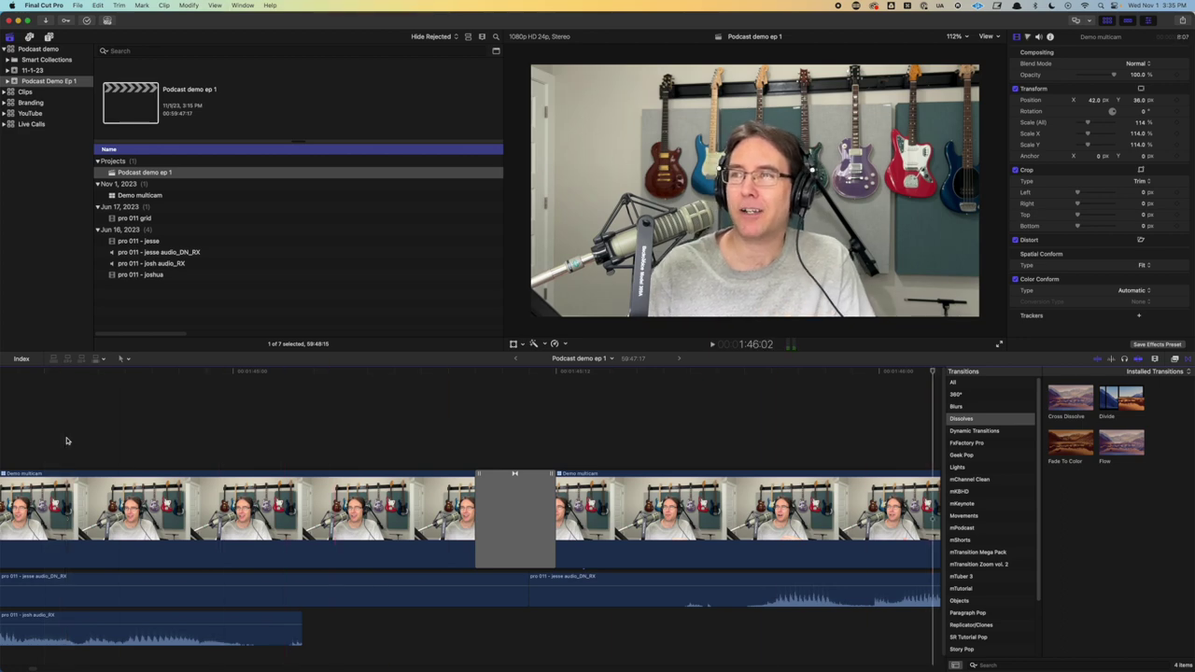
Undo the transition trim, zoom out, and replay the edit from 1:41:03
key(super+z)
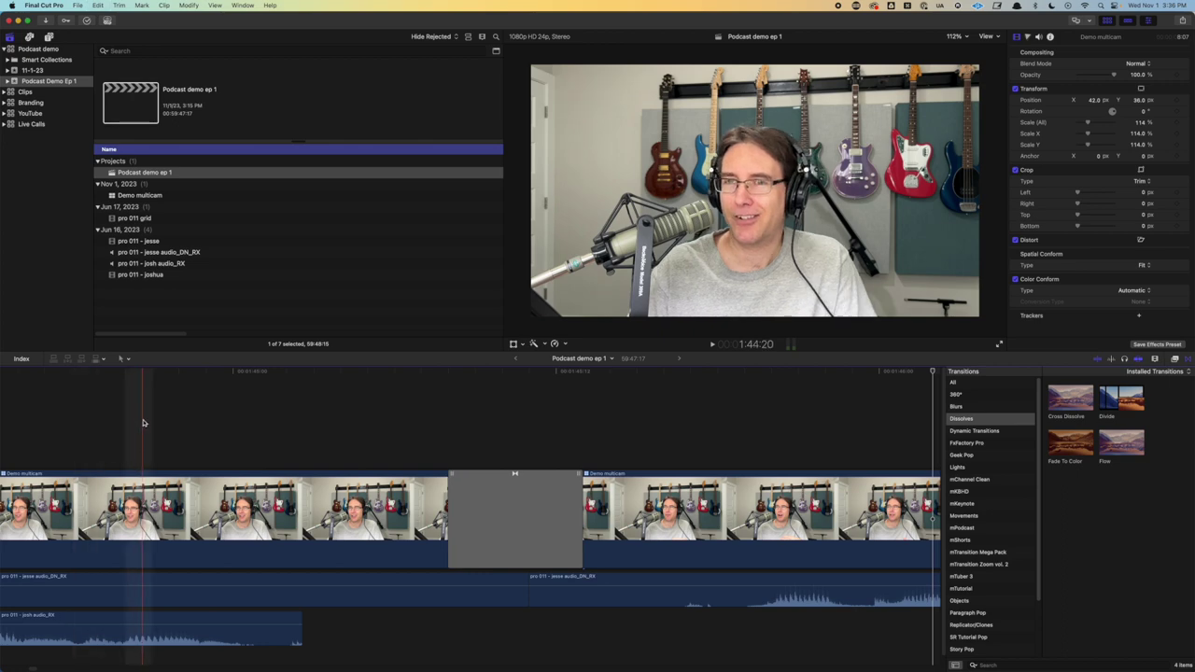
key(super+z)
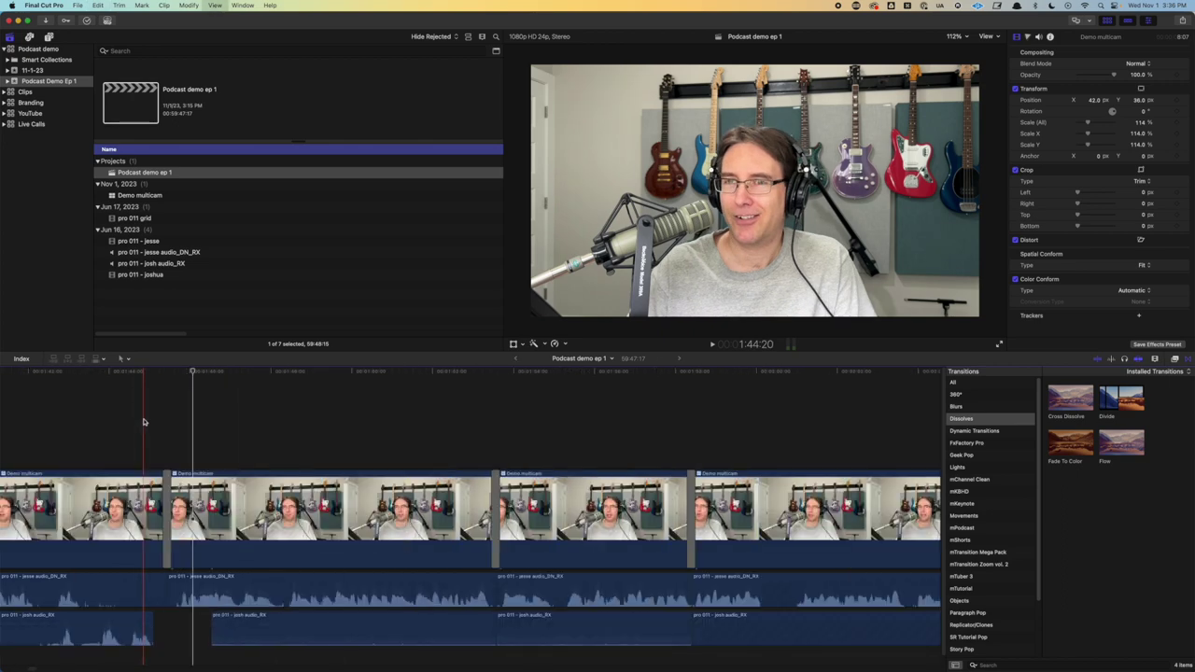
click(310, 448)
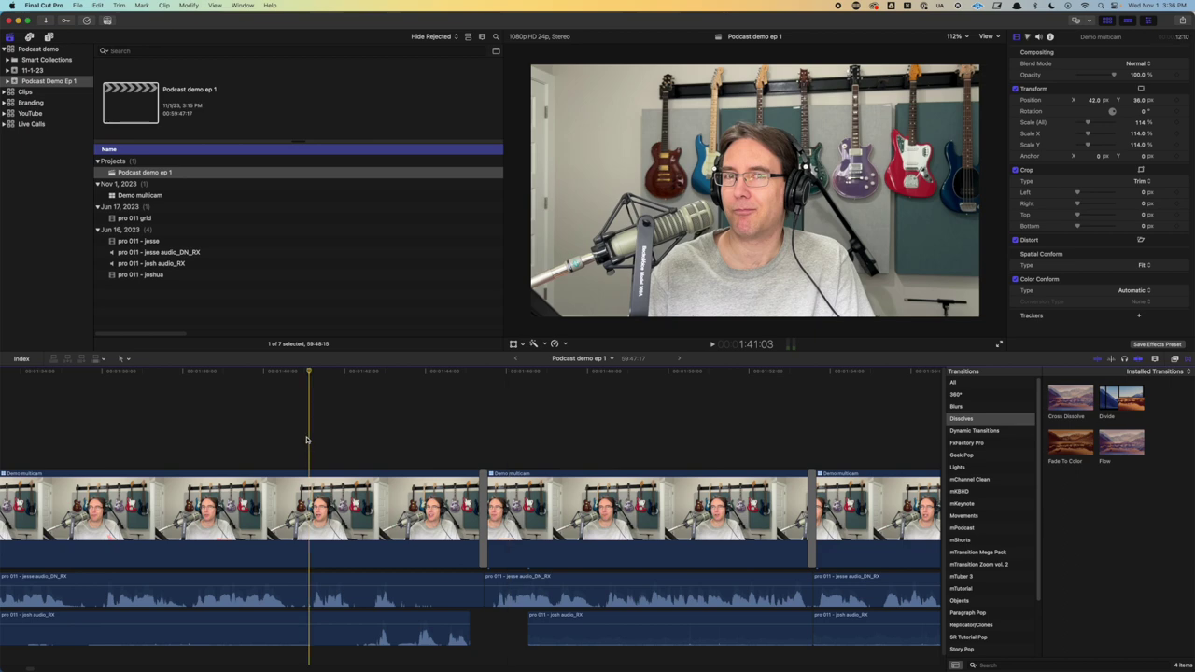
key(space)
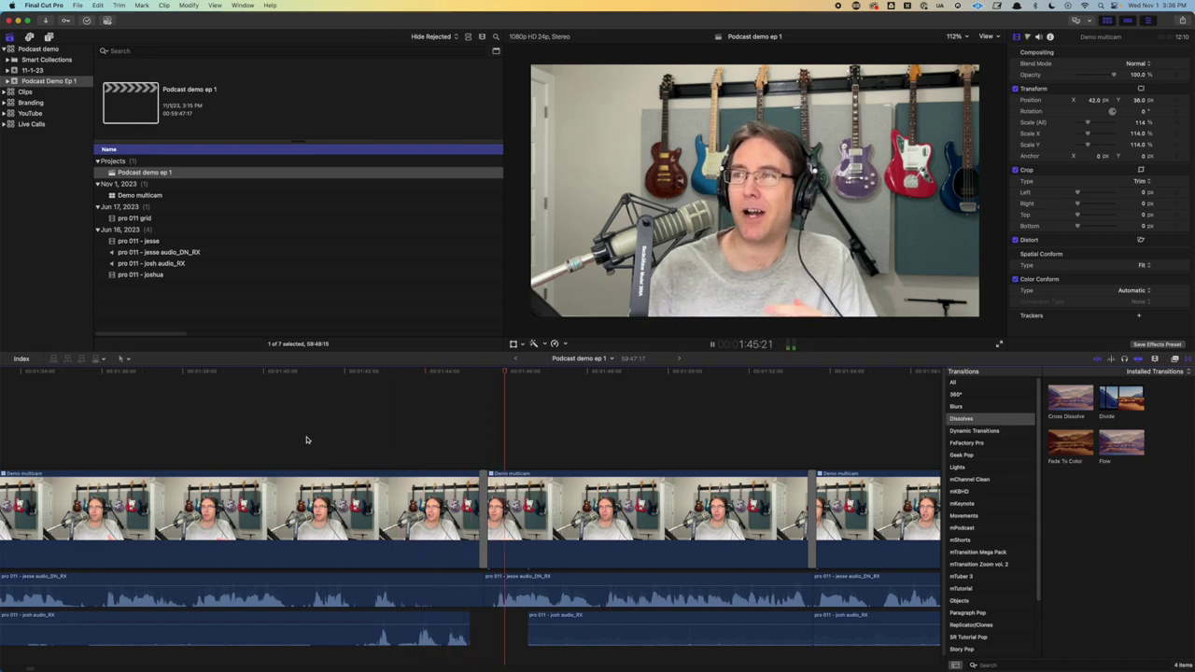
key(space)
key(super+minus)
key(super+minus)
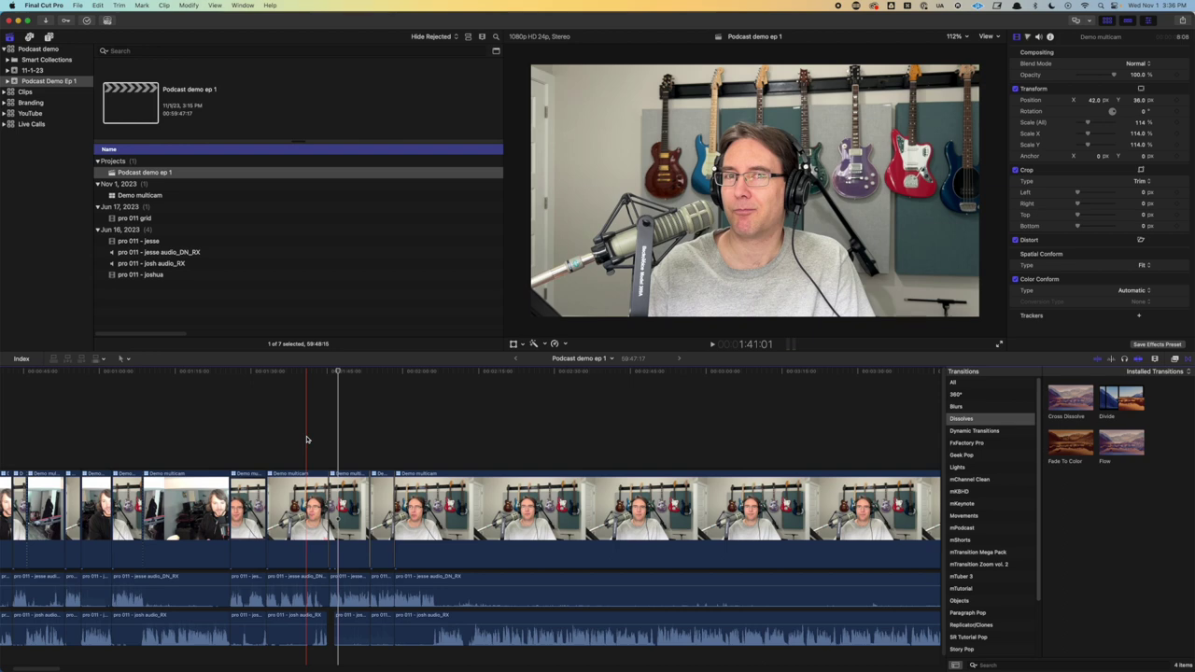
Ripple-delete the short quick-cut clip and inspect the resulting edit up close
key(Delete)
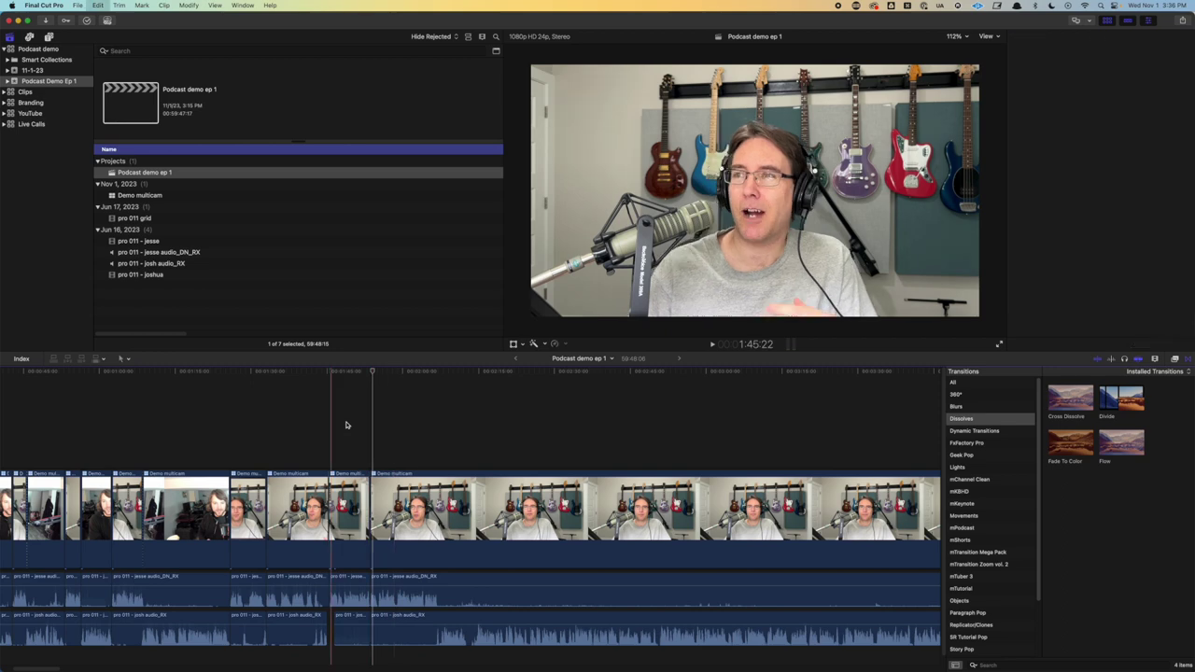
key(super+t)
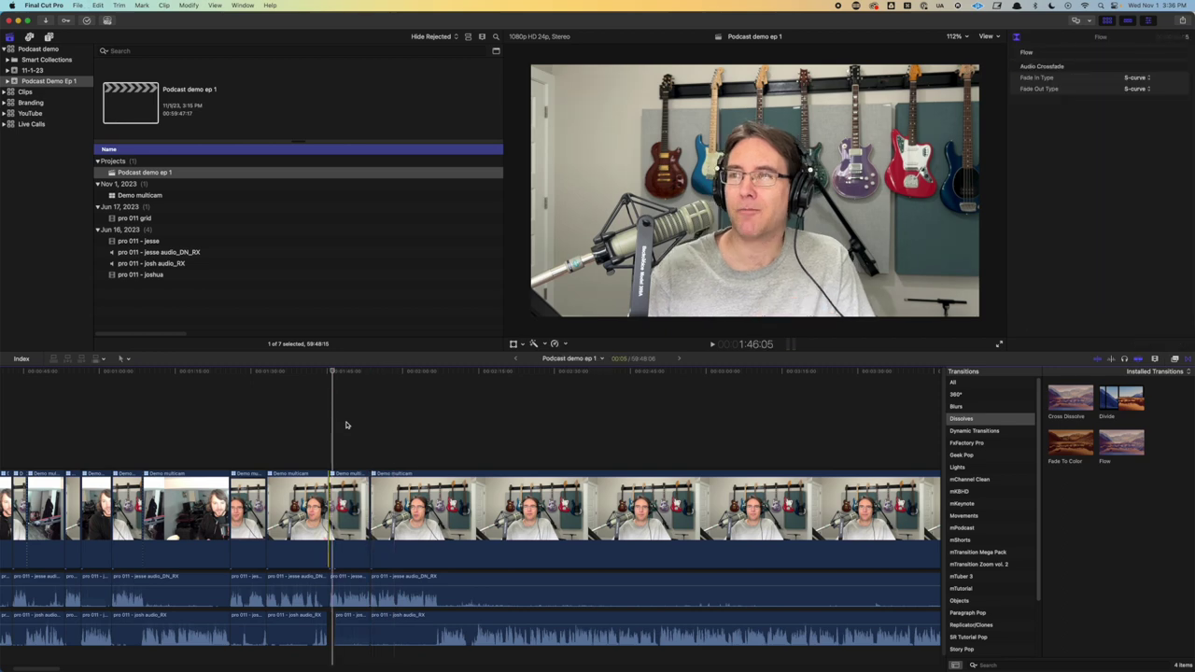
key(super+z)
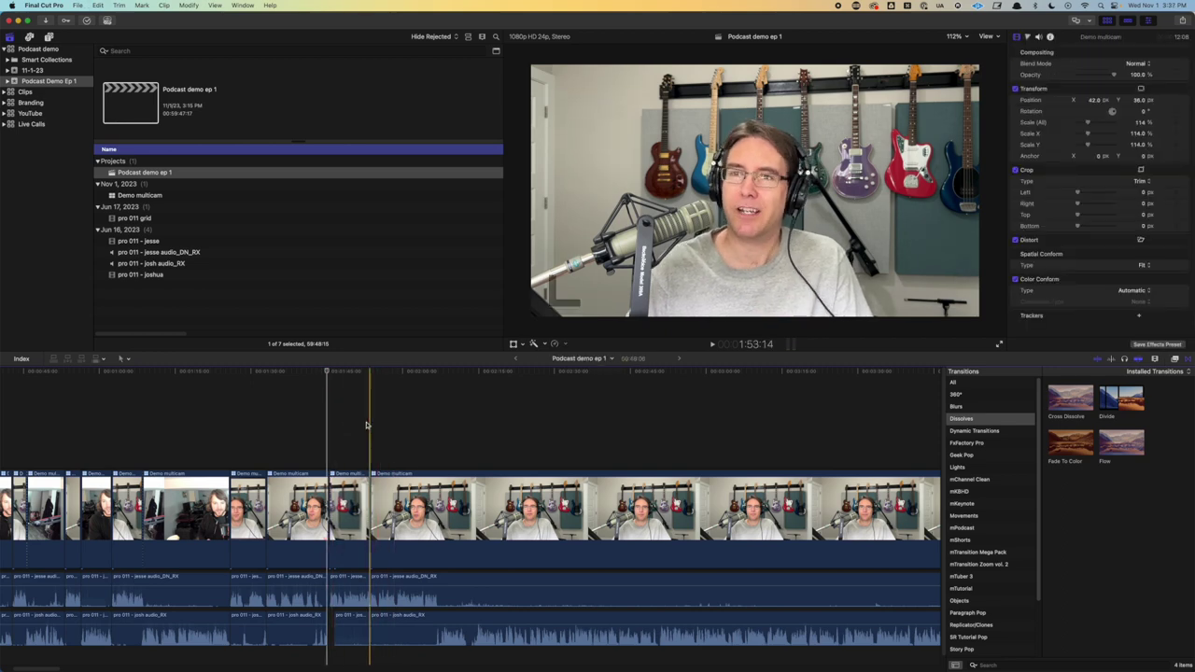
key(super+equal)
key(super+equal)
key(super+equal)
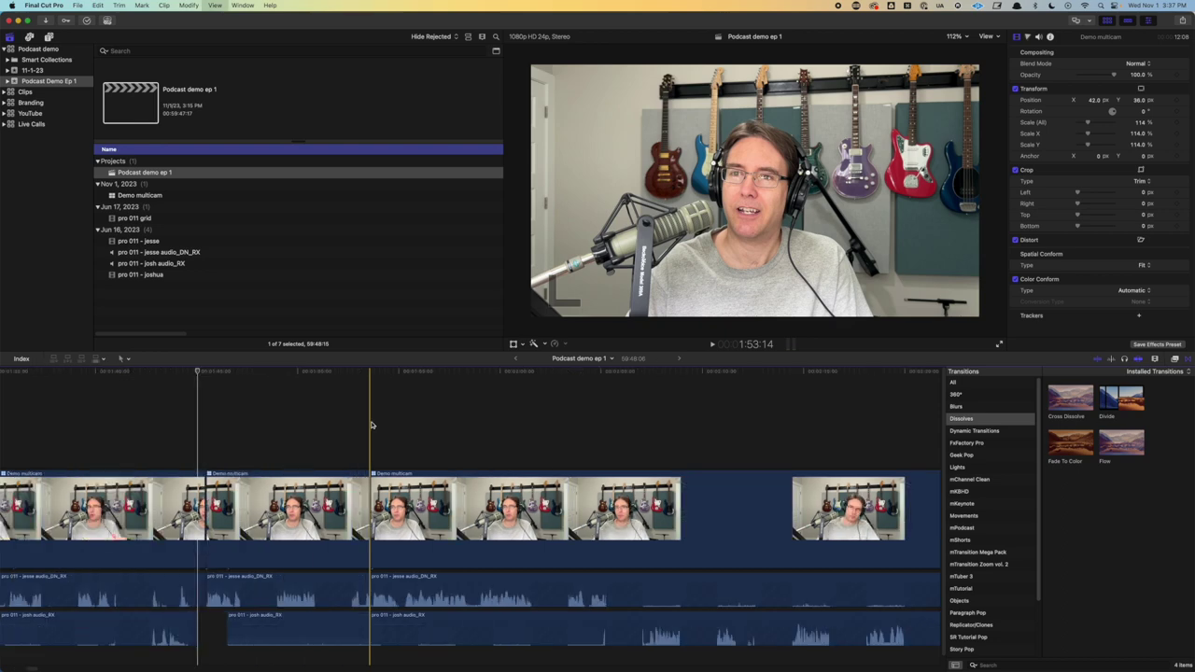
key(super+equal)
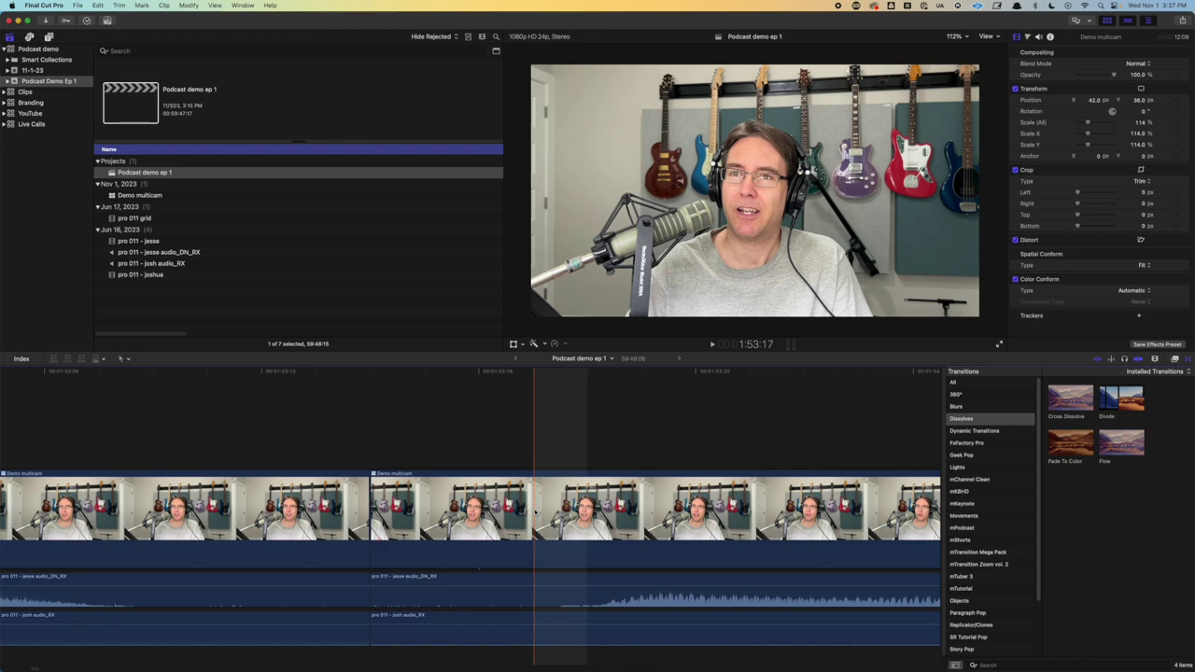
key(super+minus)
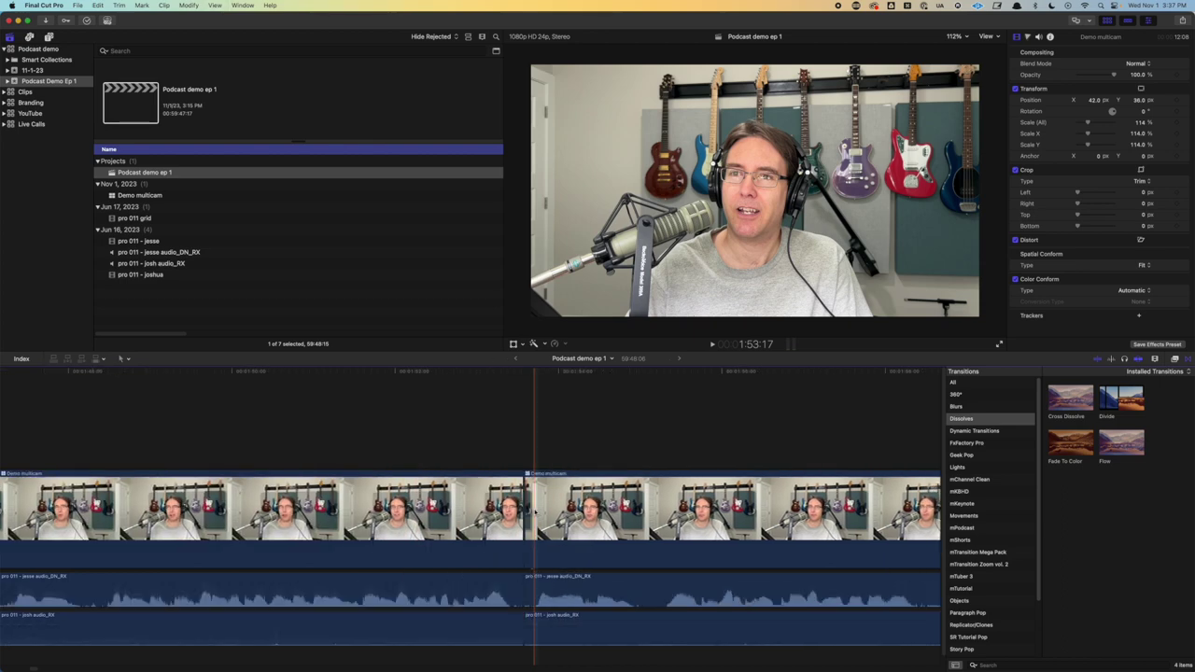
scroll(534, 511, right, 10)
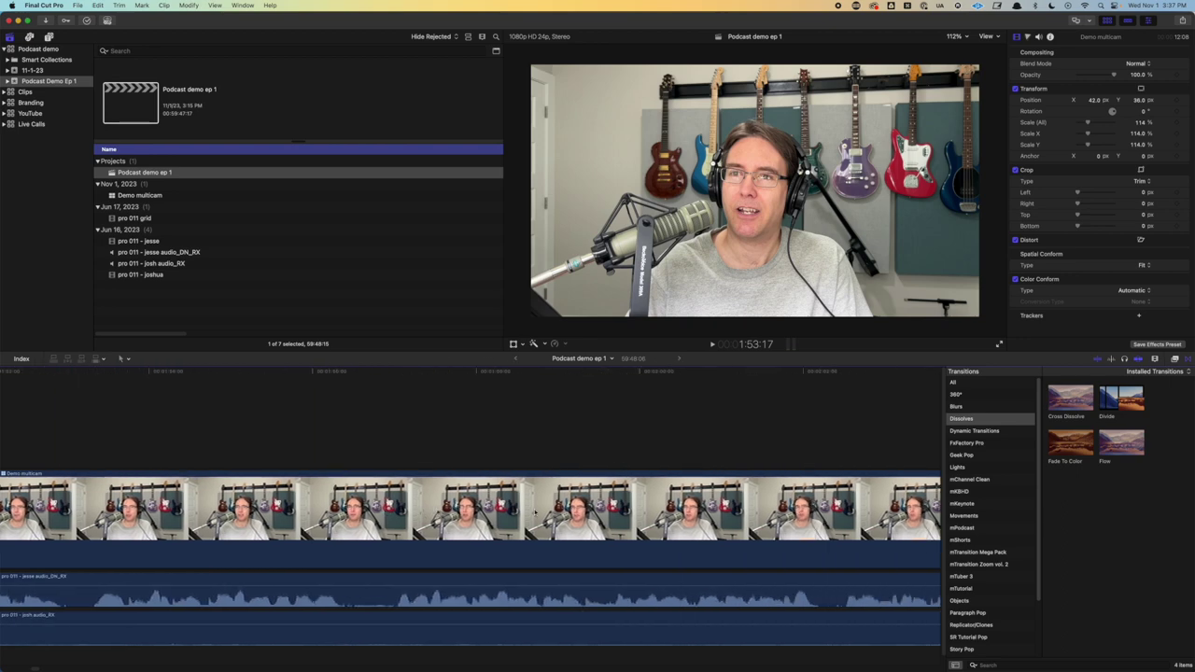
scroll(534, 511, right, 3)
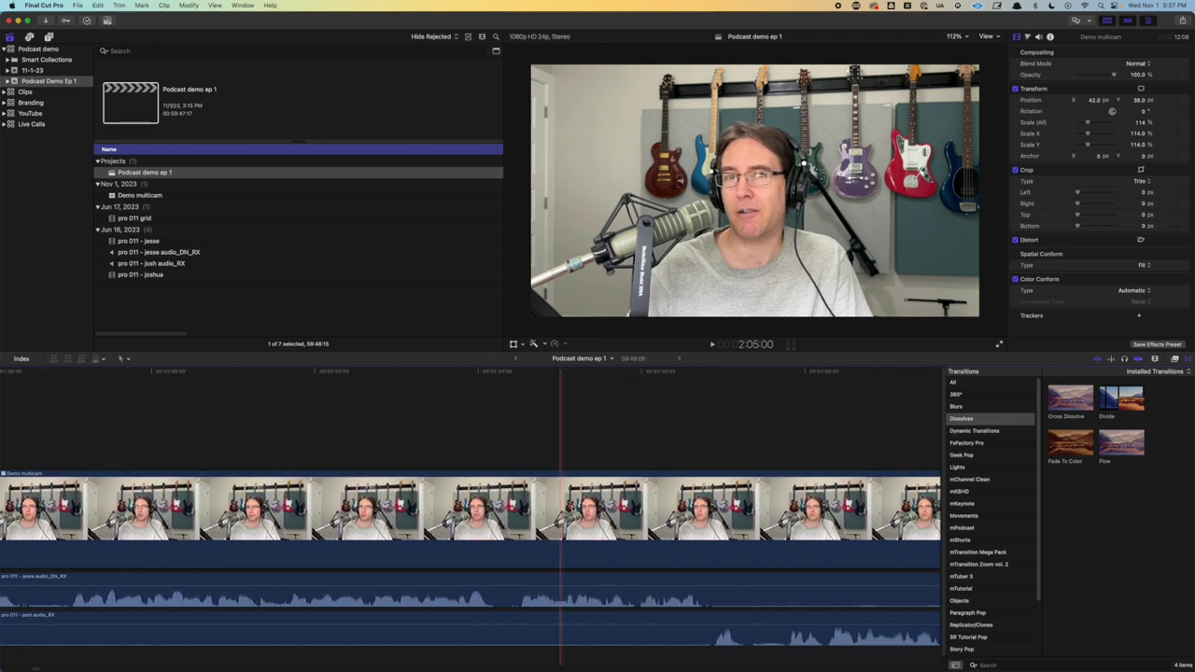
Zoom in on the later multicam cut and play through it to review
key(super+equal)
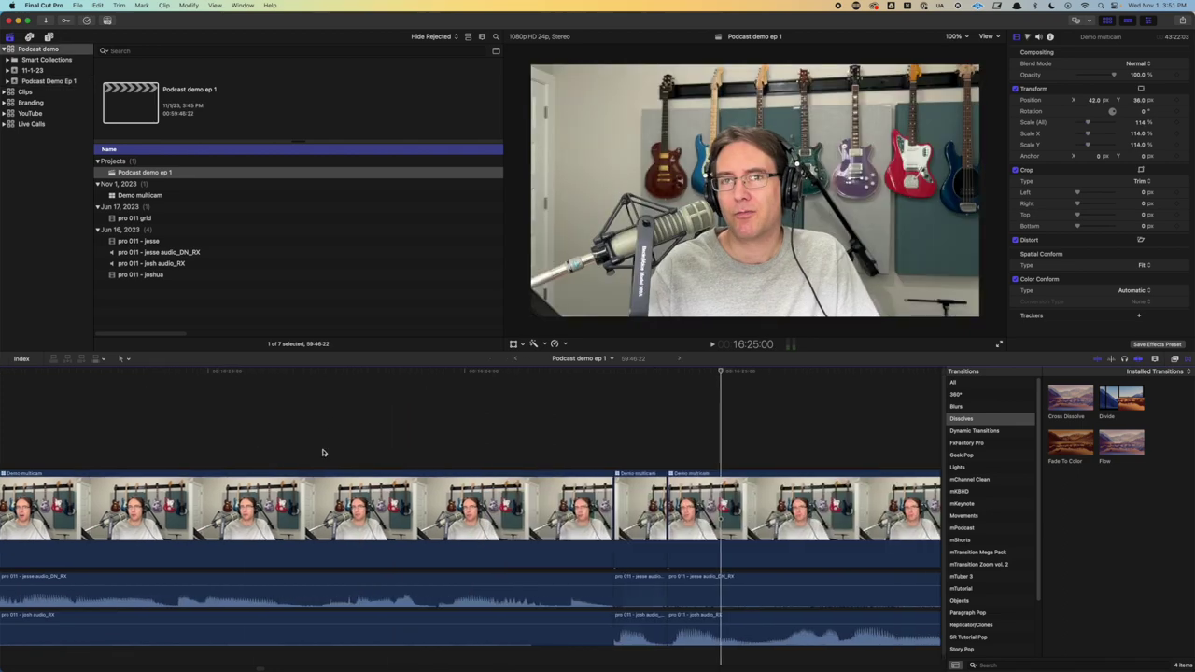
scroll(369, 513, right, 3)
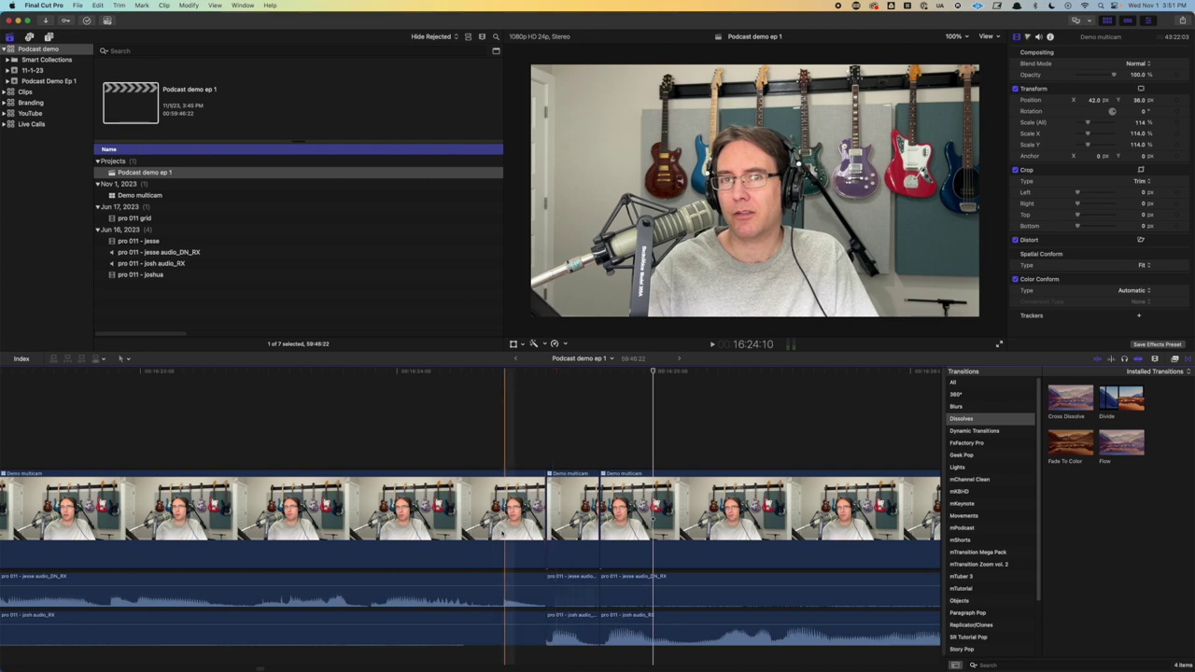
key(l)
key(l)
key(l)
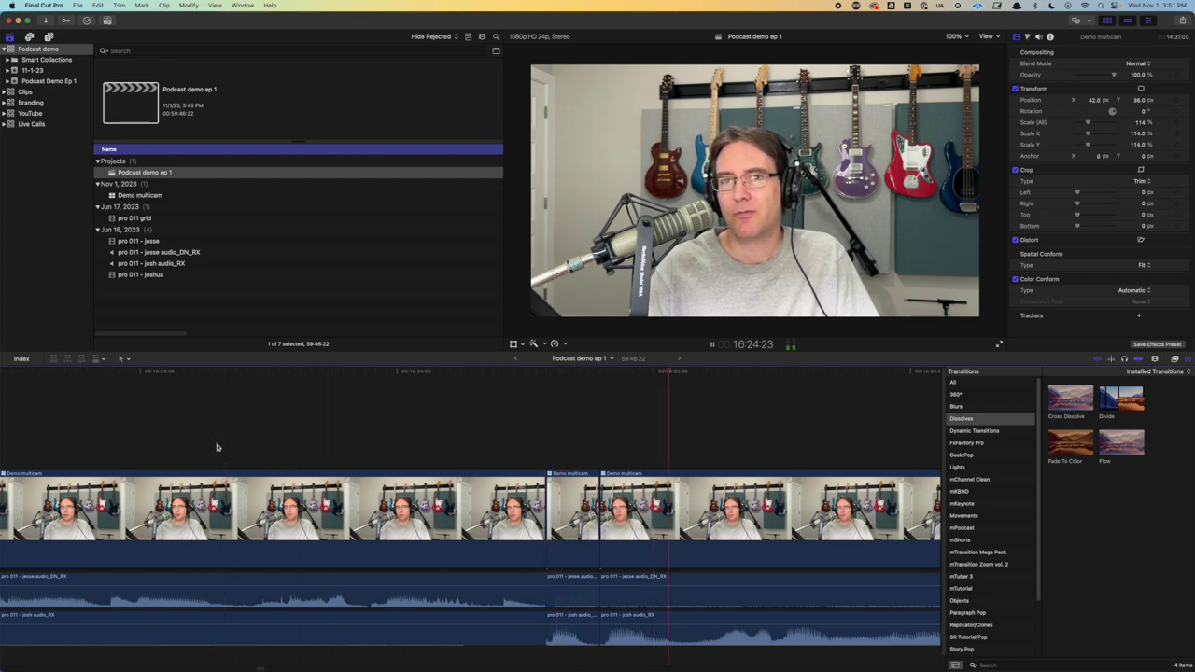
key(k)
scroll(644, 577, left, 10)
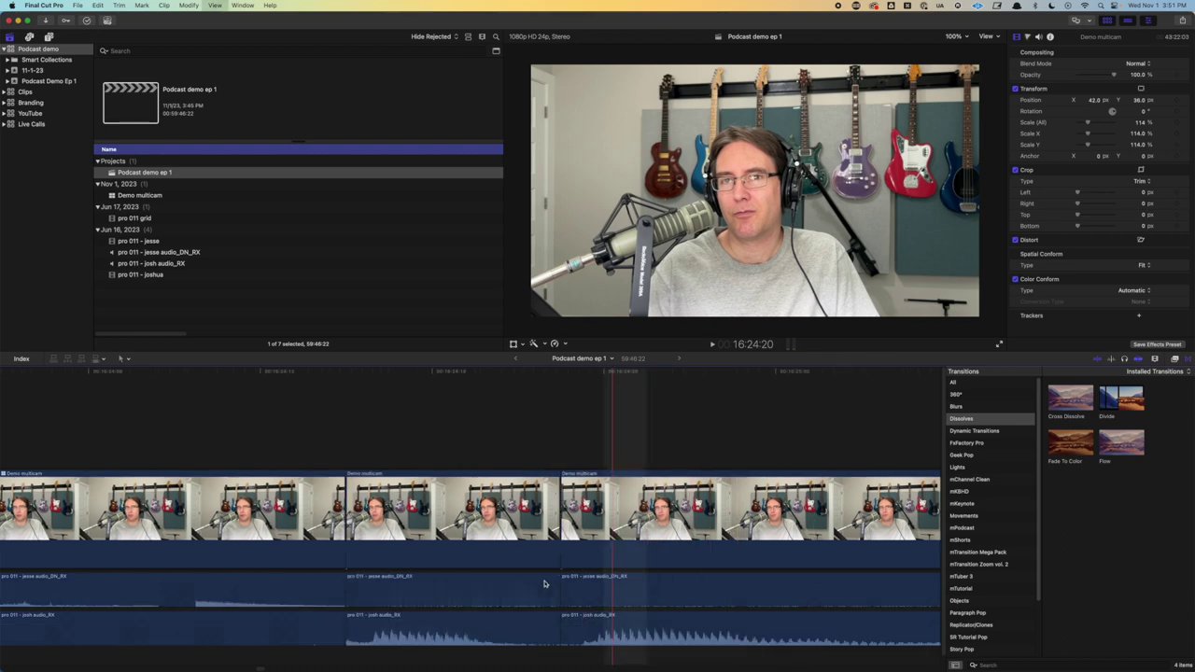
scroll(375, 627, left, 10)
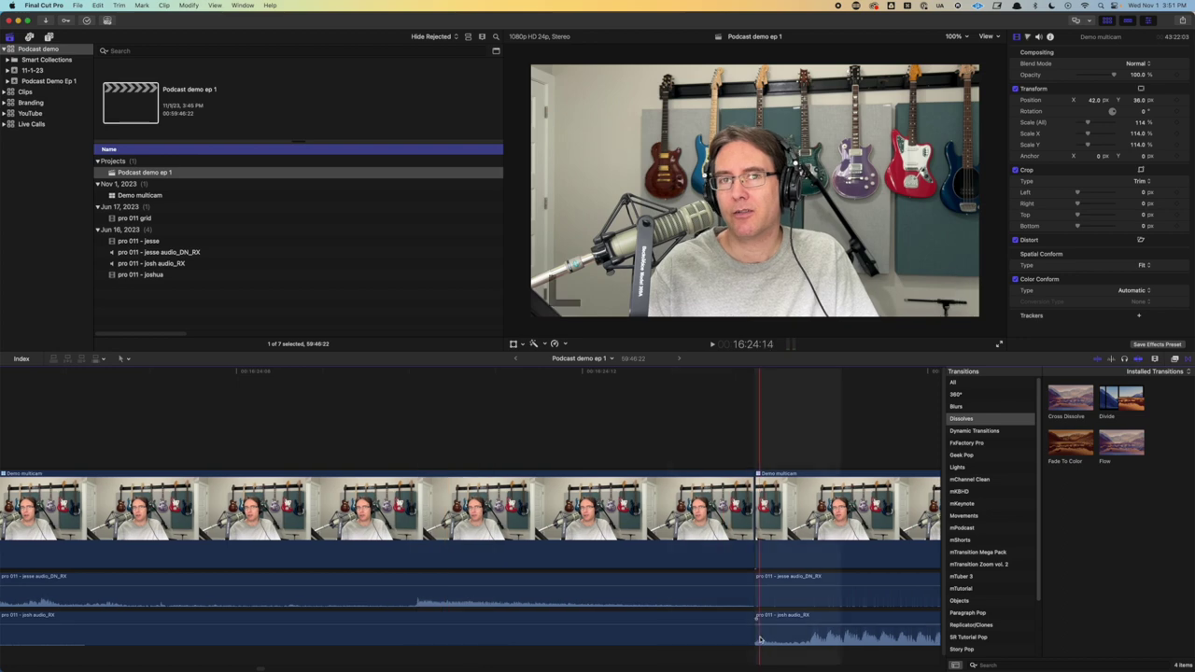
Trim the lower audio clip's end back 2.17 s, extend the next clip's start, and check playback
drag(755, 635, 560, 639)
click(754, 632)
drag(755, 632, 572, 649)
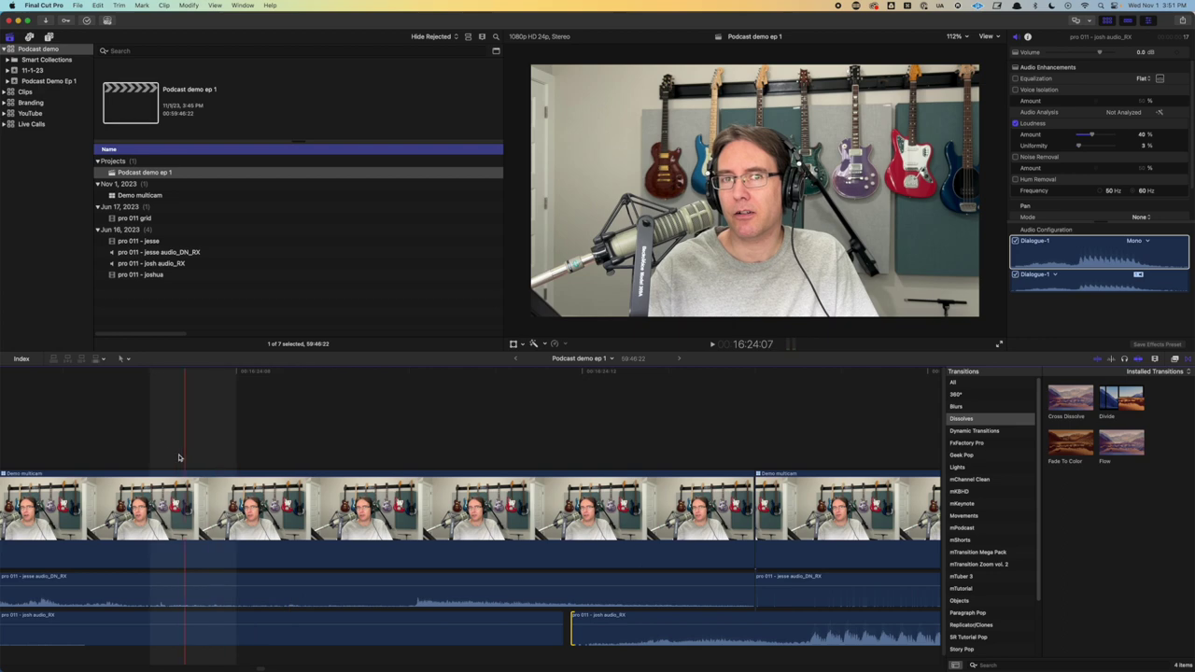
key(super+shift+a)
key(space)
key(space)
key(super+minus)
key(super+minus)
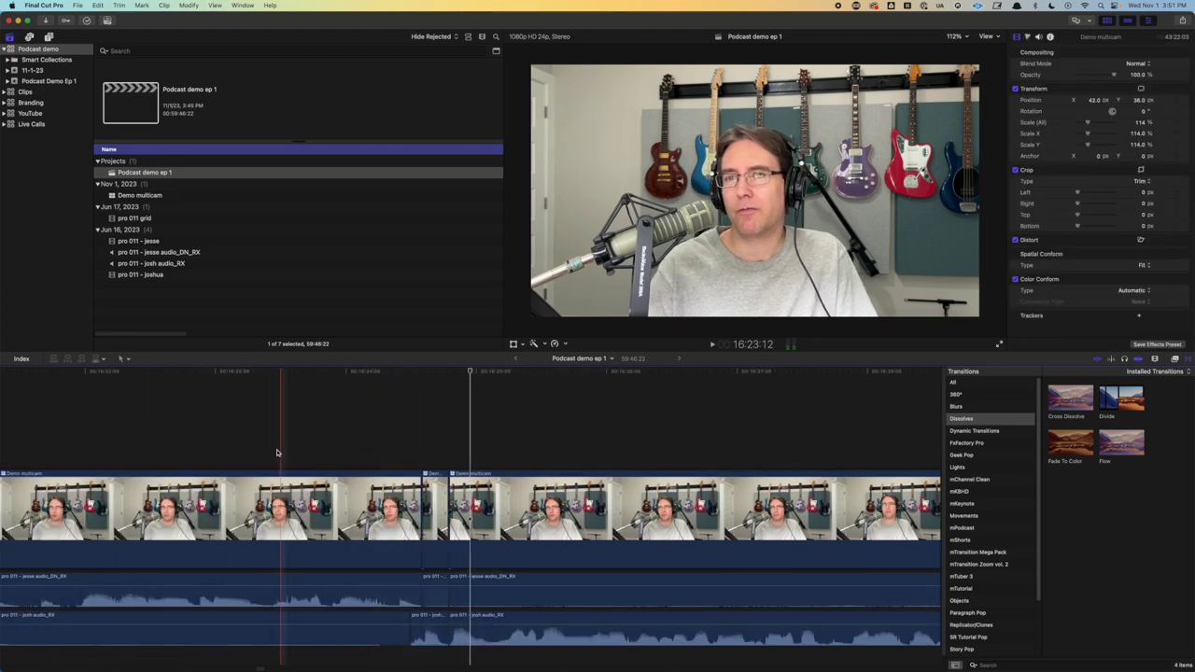
click(252, 449)
key(space)
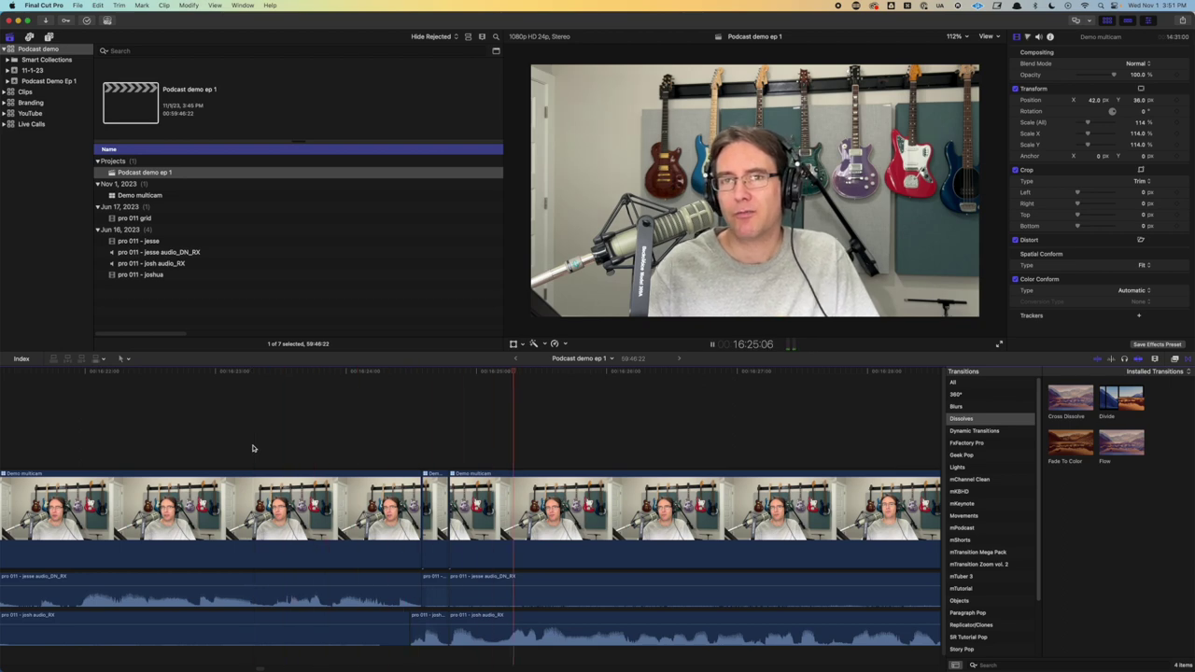
key(space)
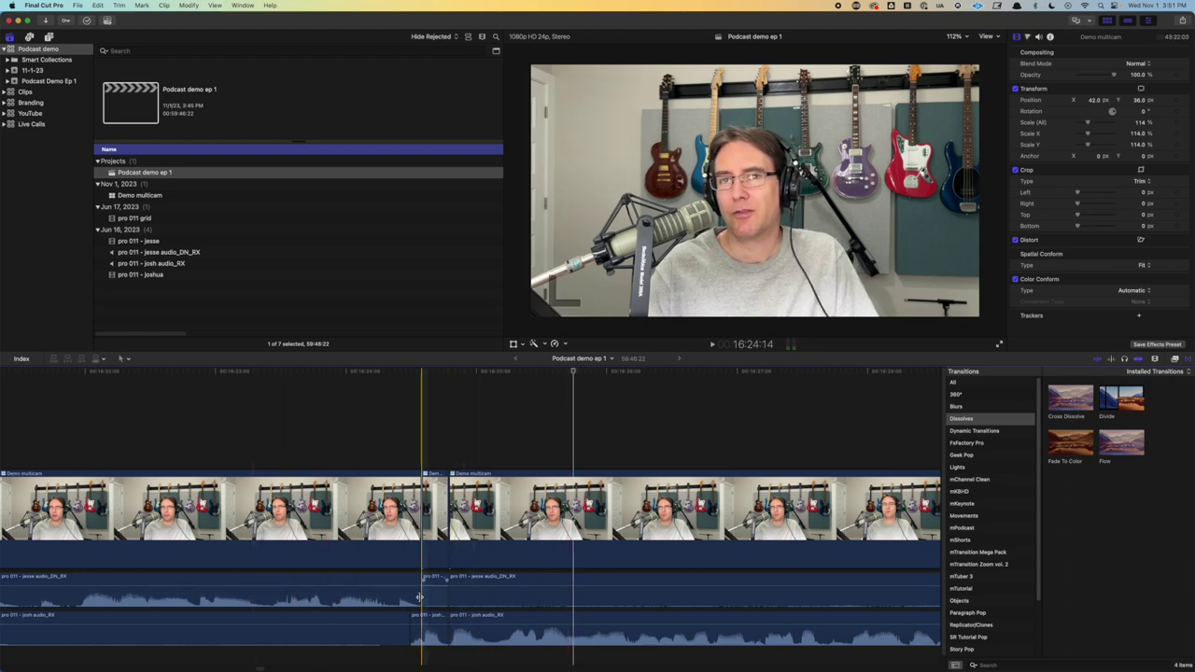
Trim the upper speaker's audio clip end back 2.17 seconds and play to check
drag(422, 596, 397, 597)
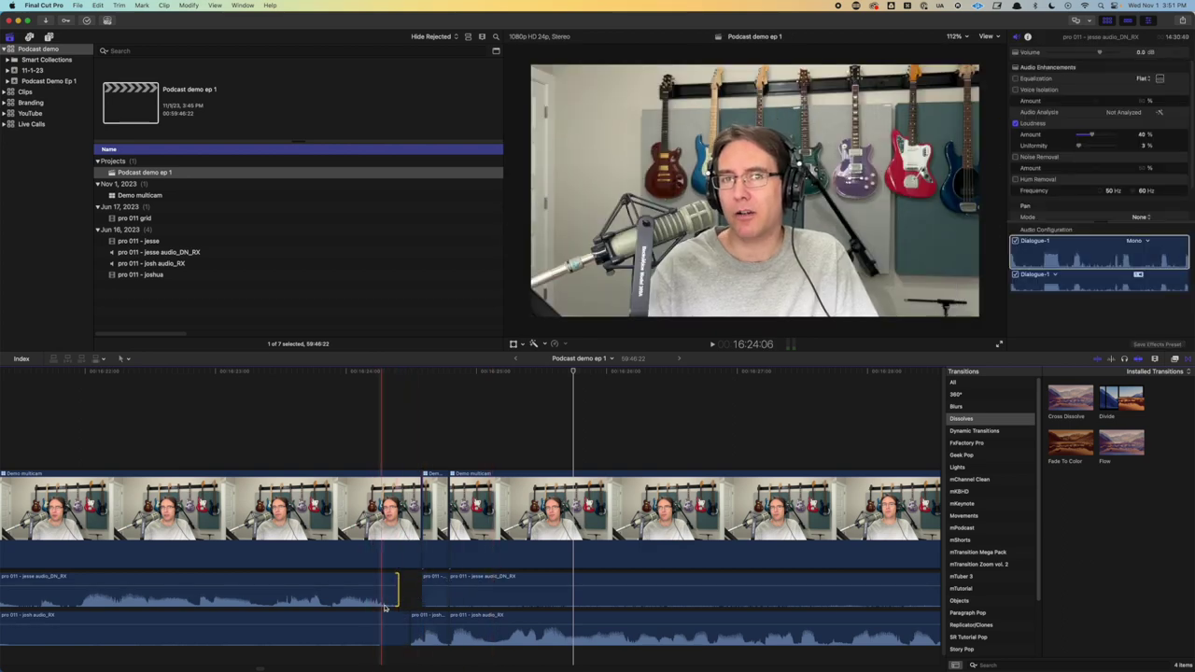
key(super+shift+a)
click(261, 416)
key(space)
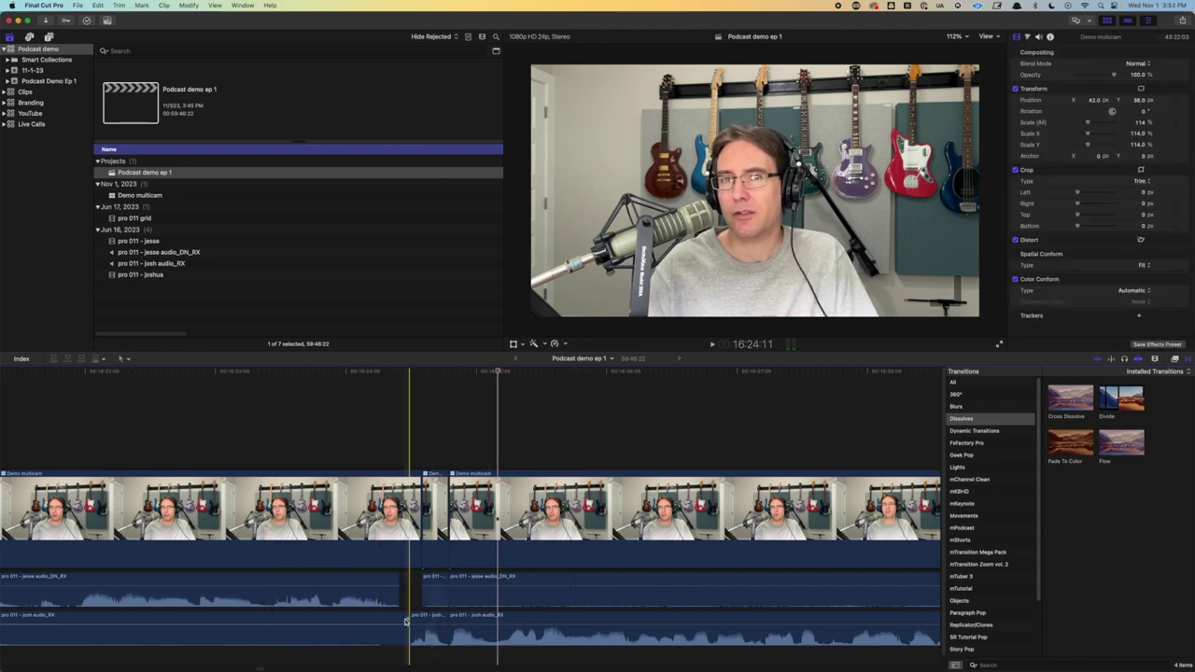
key(space)
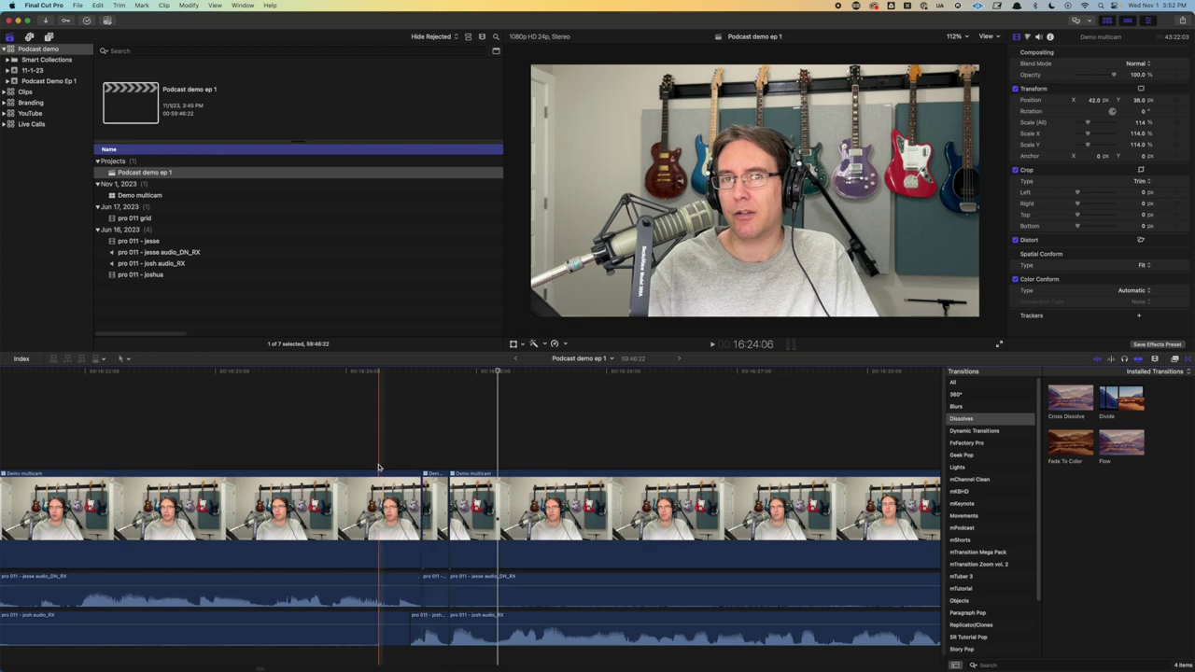
Switch the multicam section after the cut to angle 2 and play back to check
click(324, 443)
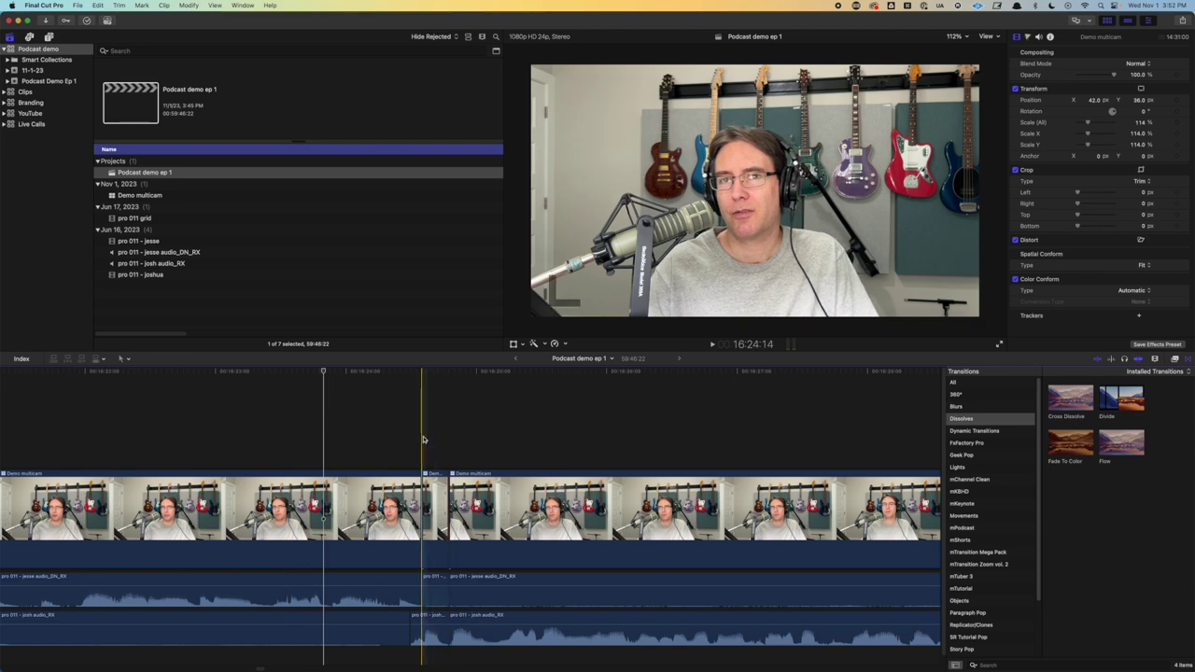
key(2)
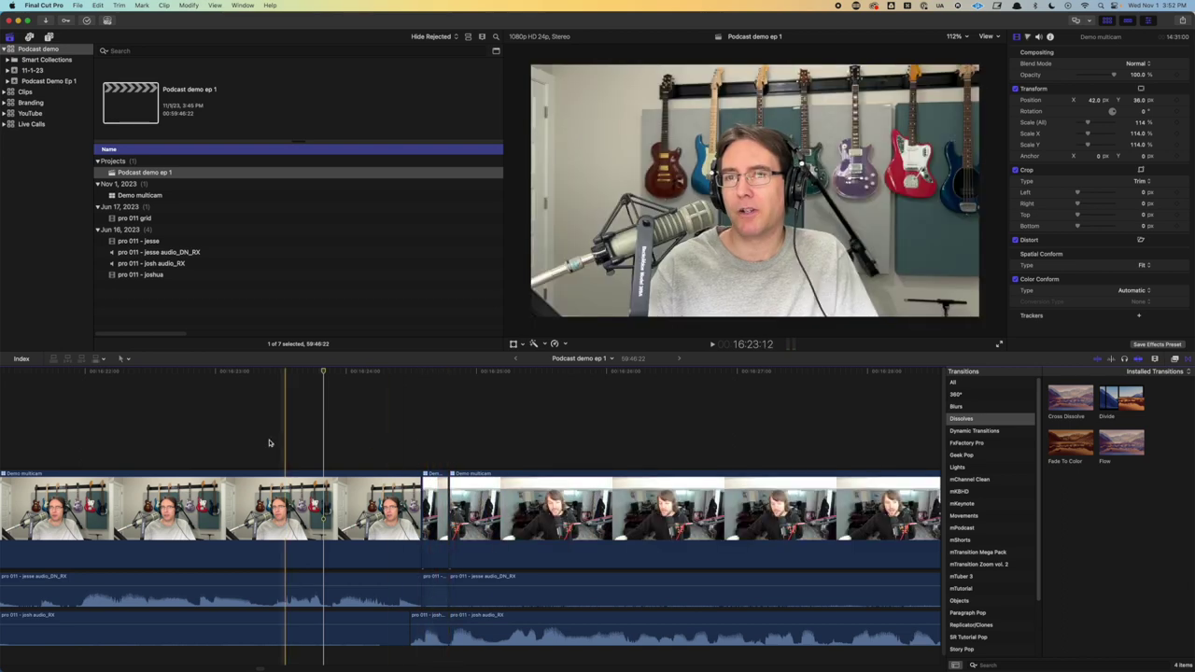
click(179, 441)
key(space)
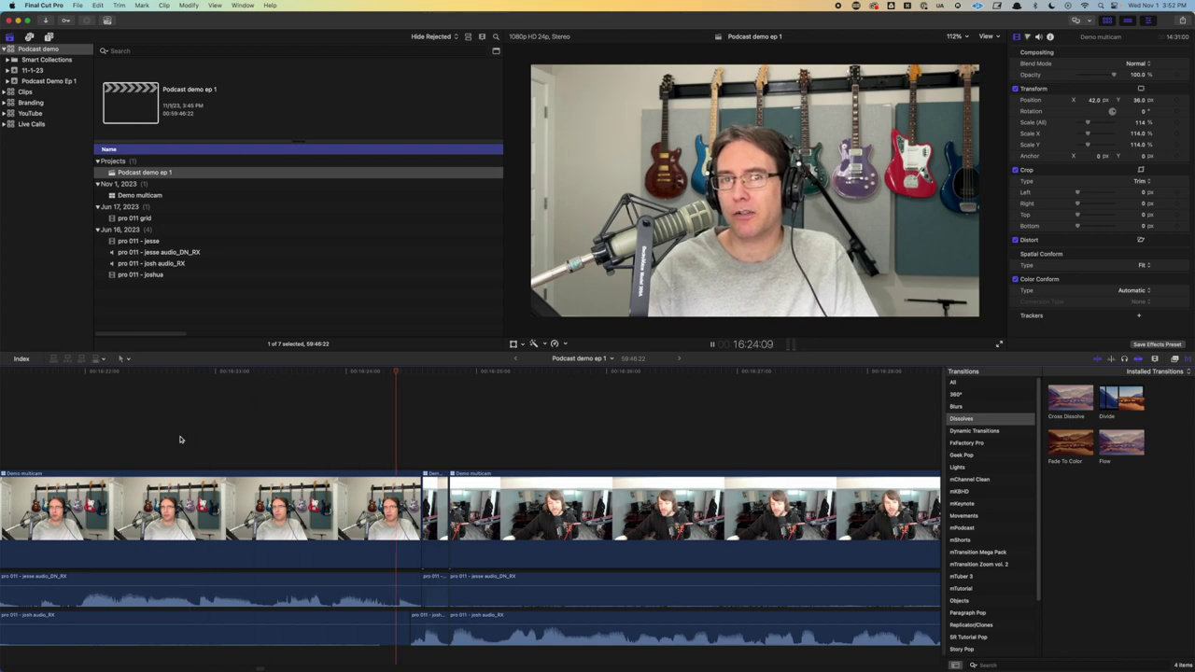
key(space)
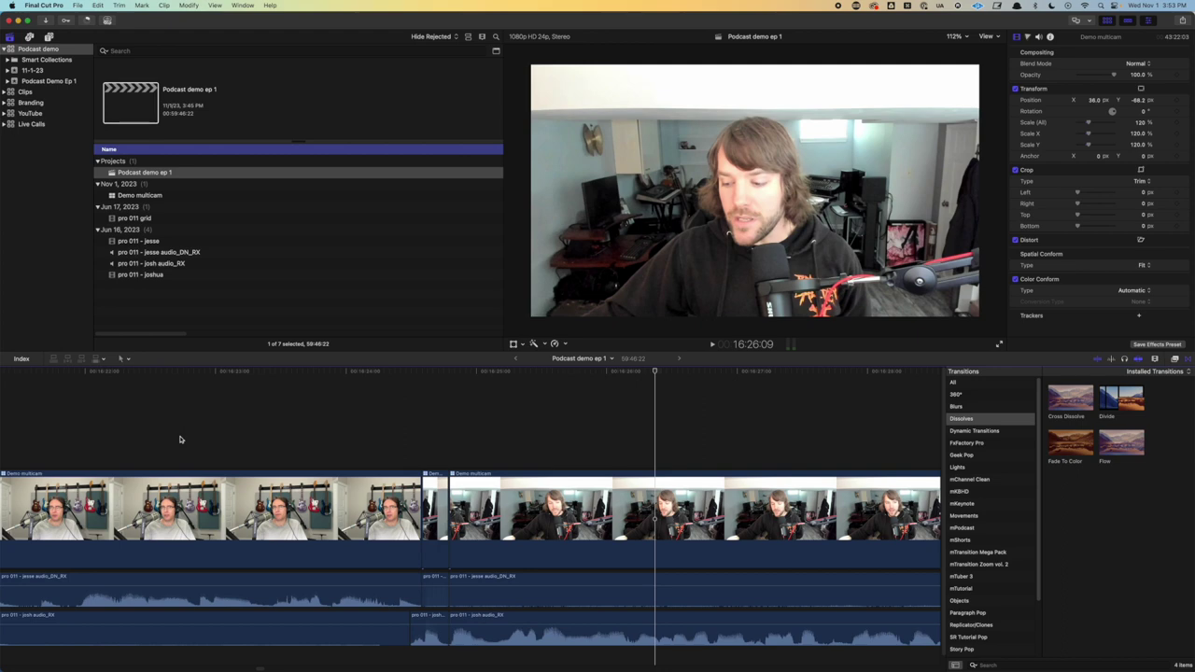
key(super+minus)
key(super+minus)
key(super+minus)
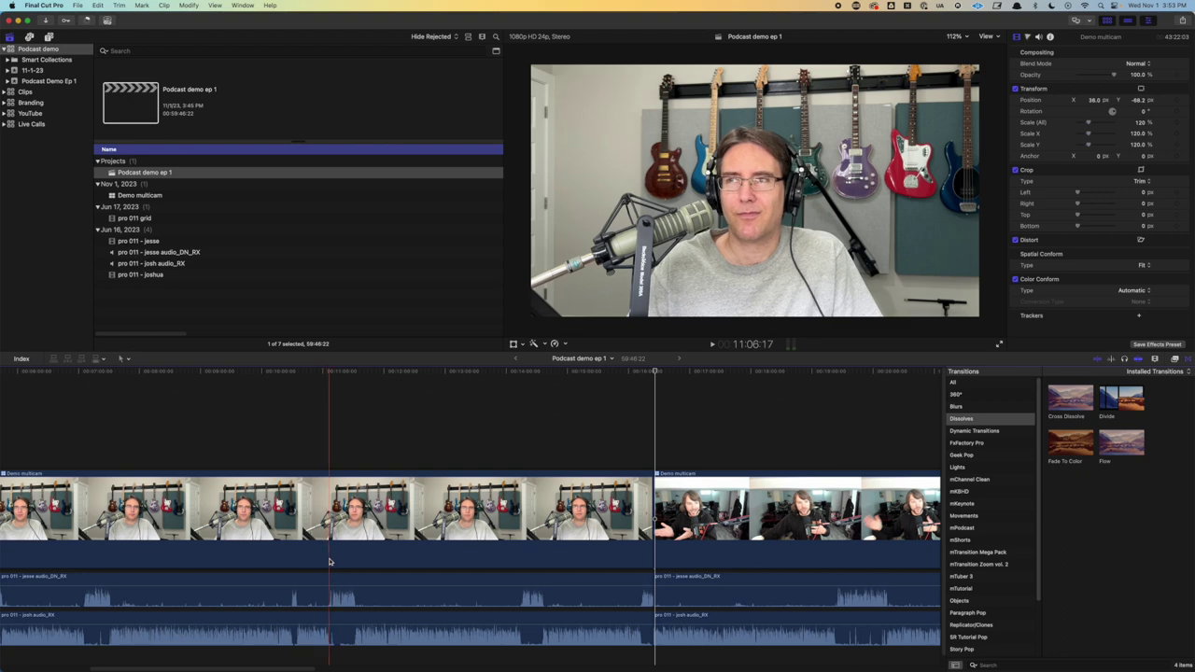
Split the multicam clip and cut to angles 2, 1, then 2 at successive speaker changes
key(super+b)
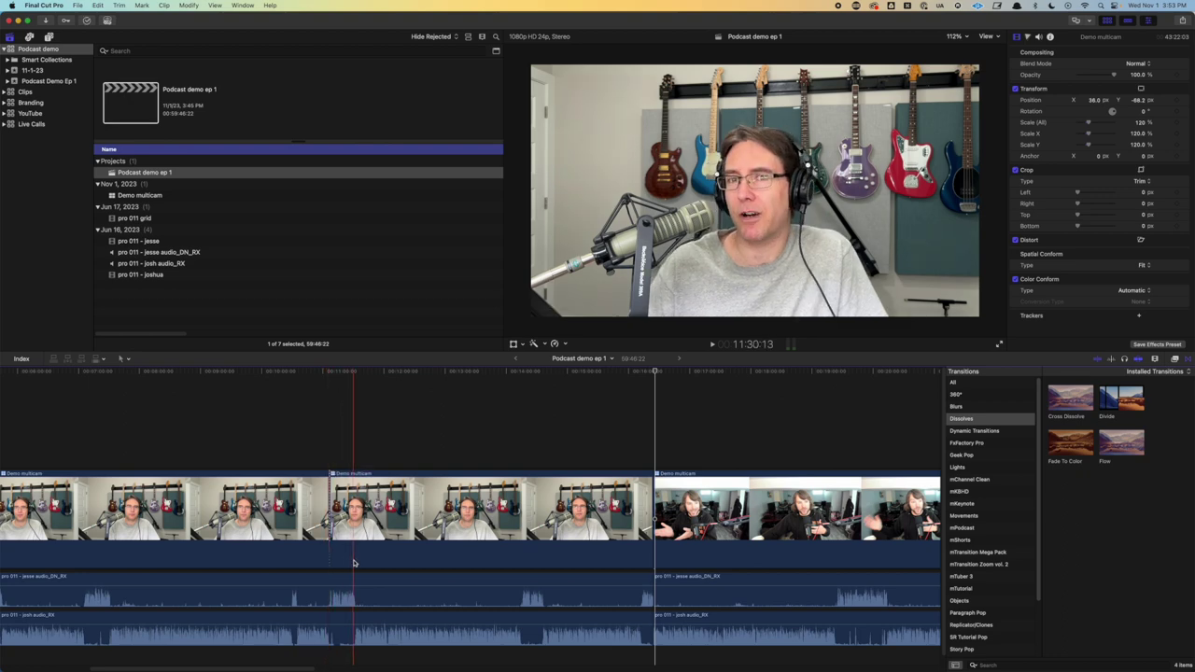
key(2)
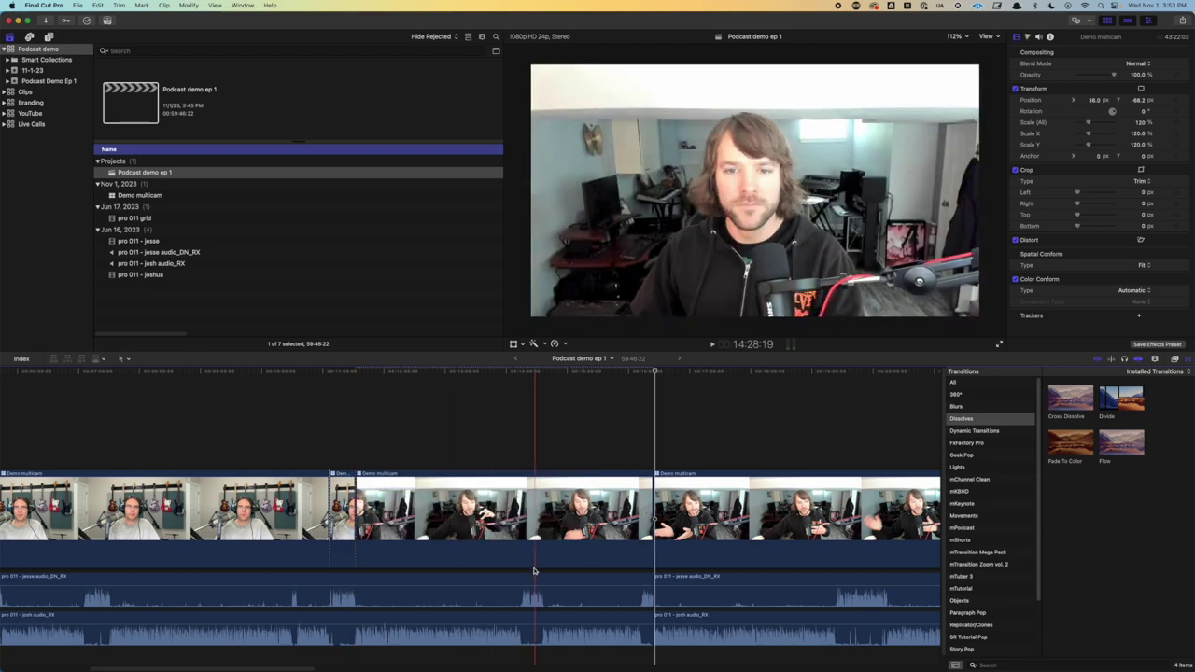
key(1)
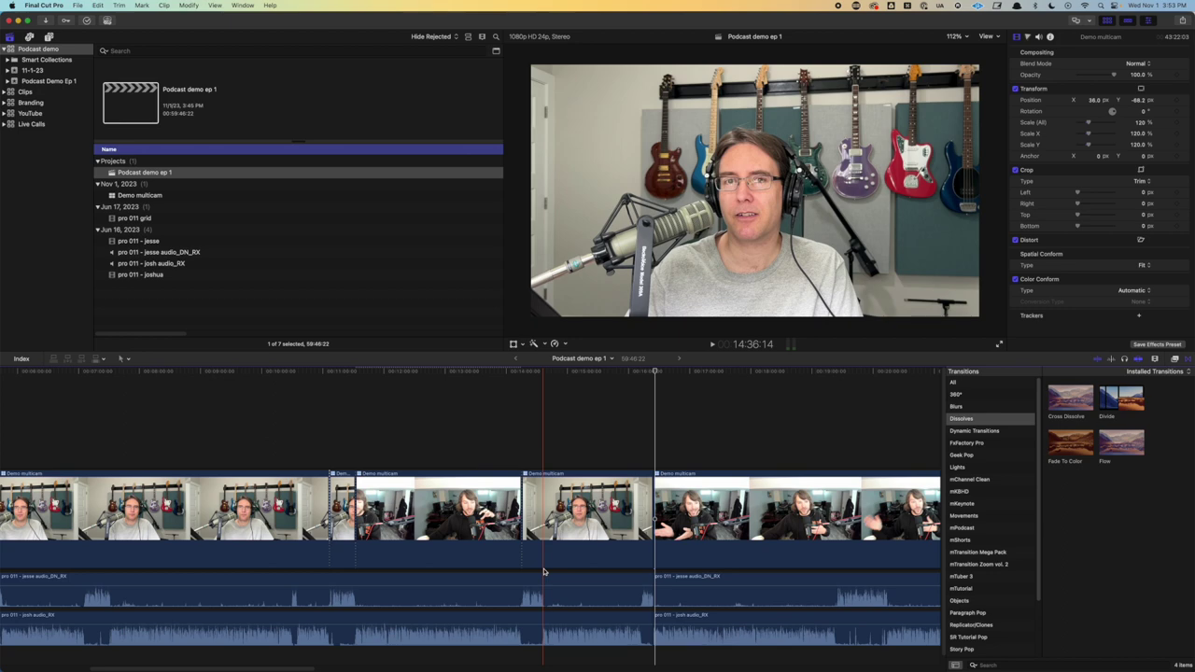
key(2)
Zoom the timeline out until the whole project fits in view
scroll(566, 581, left, 5)
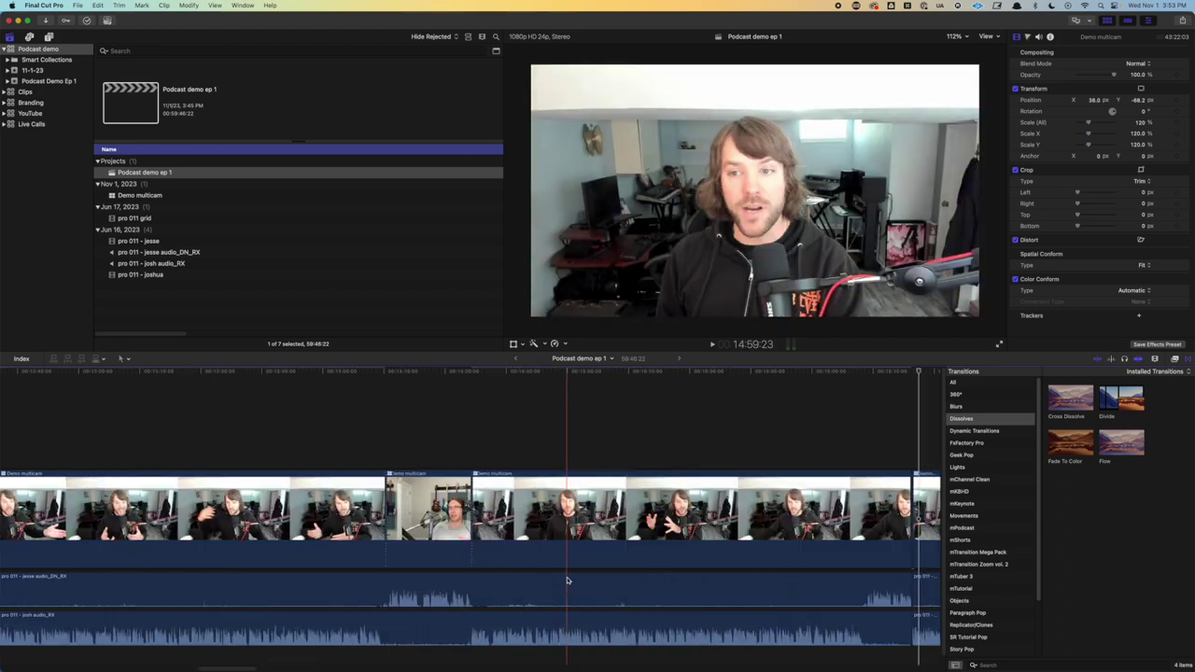
key(super+equal)
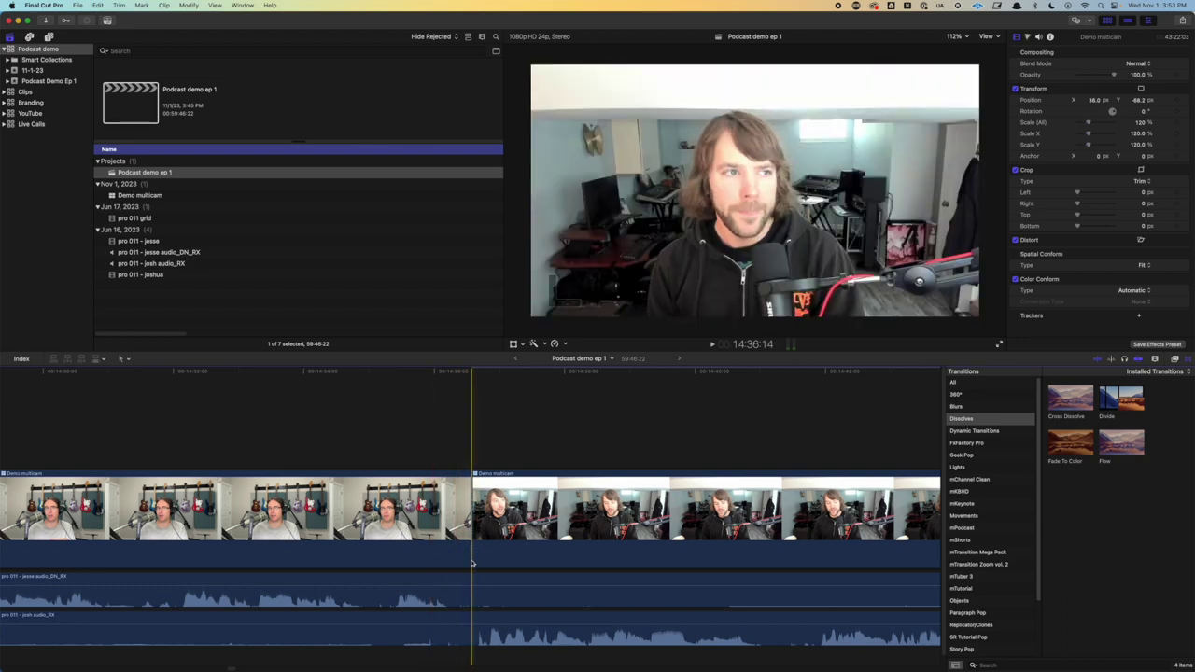
key(super+minus)
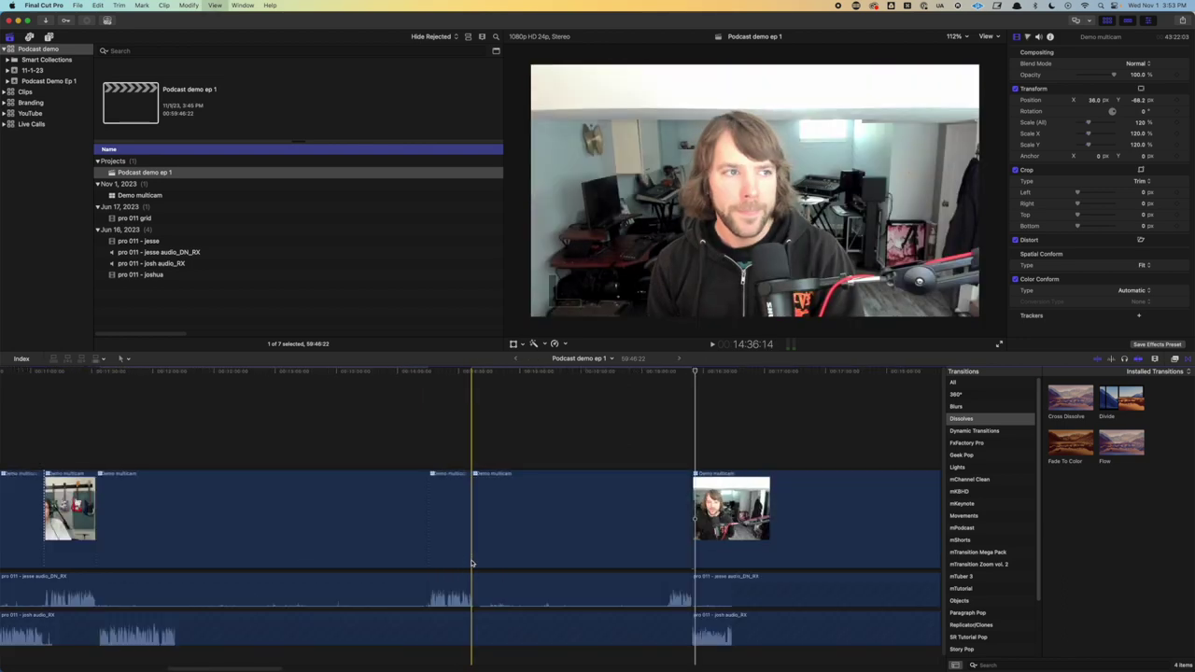
key(super+minus)
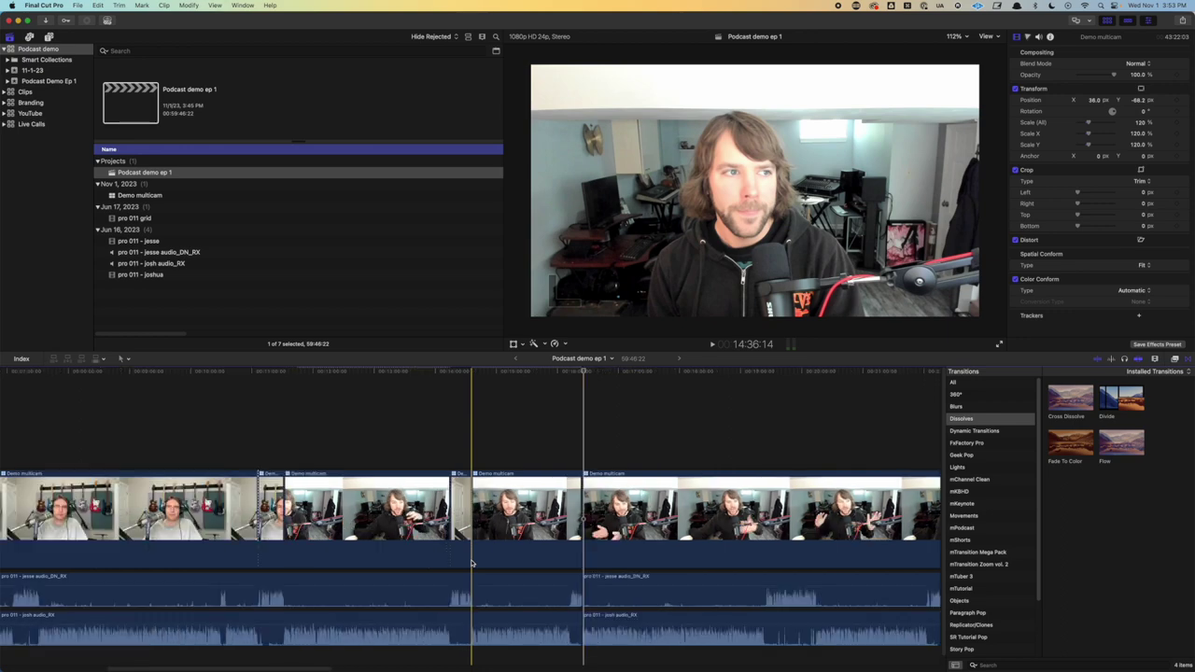
key(super+minus)
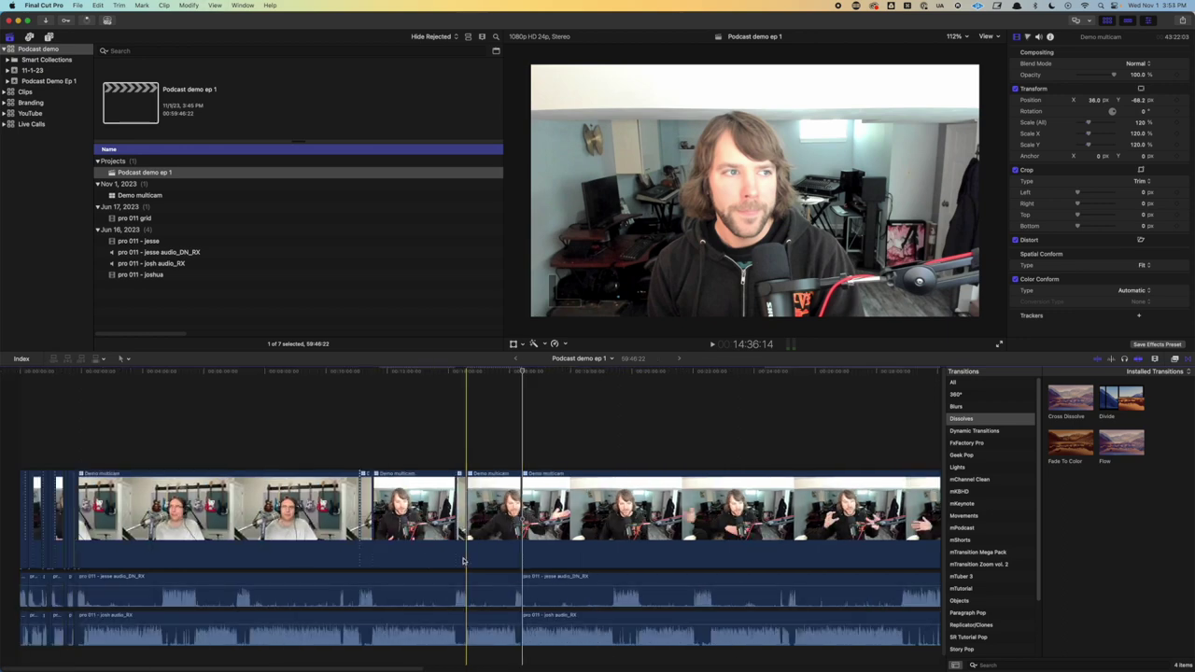
key(super+minus)
key(super+minus)
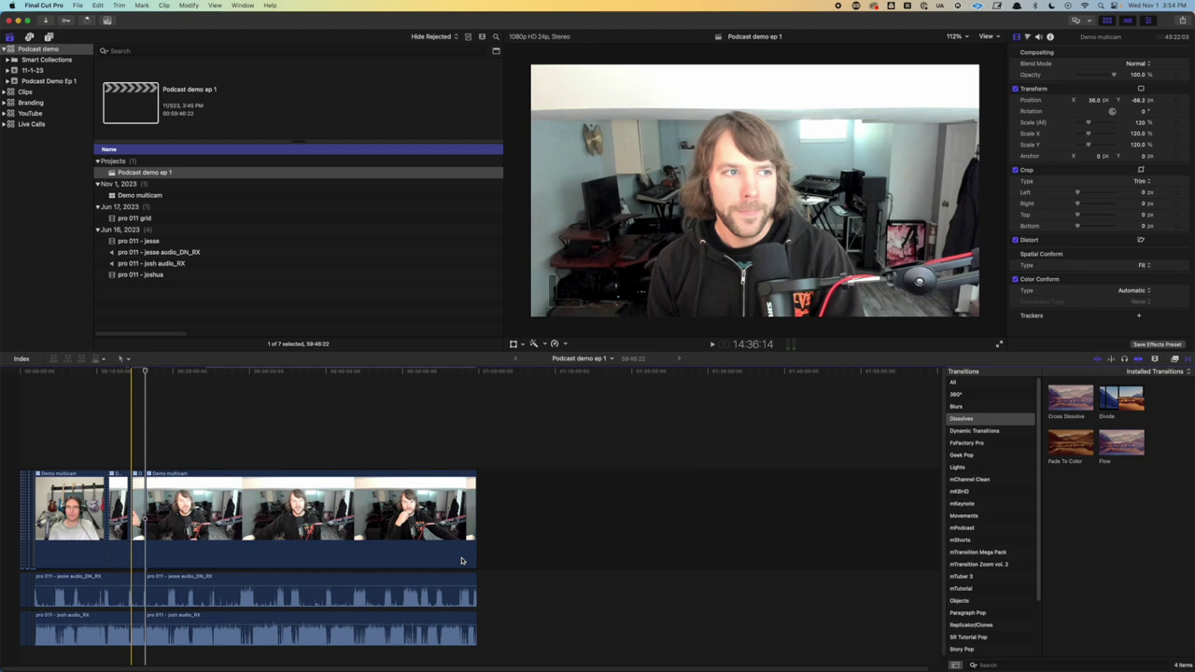
key(super+minus)
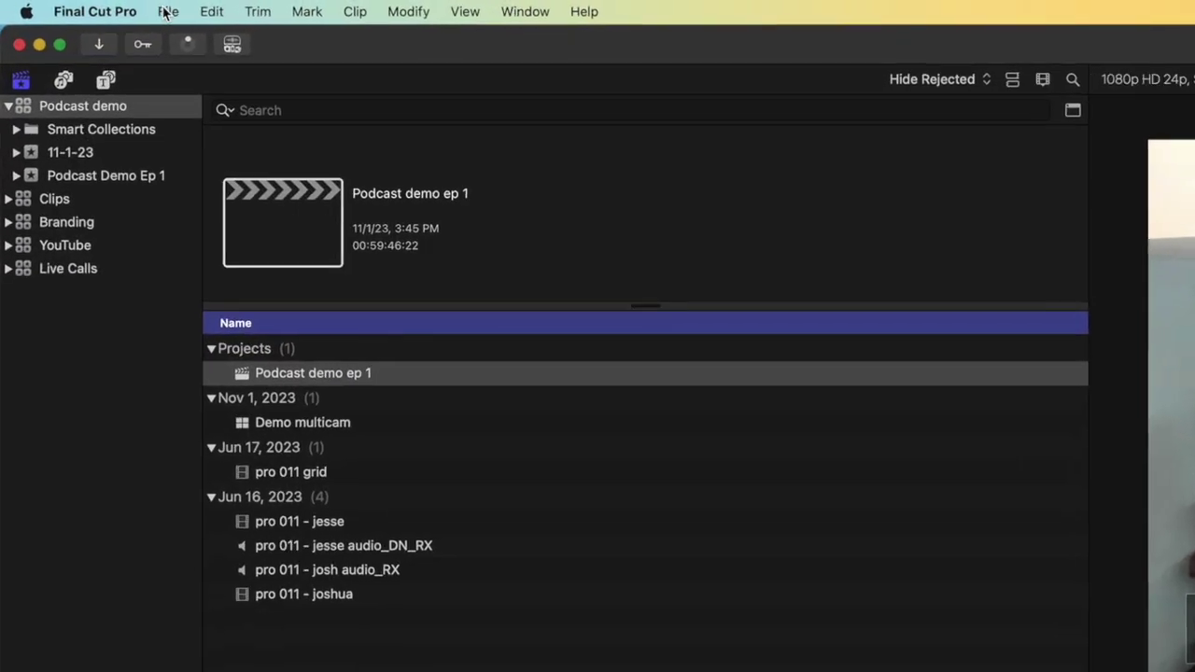
Browse the File > Share options, then open YouTube 4k share settings for 'Podcast demo ep 1'
click(77, 4)
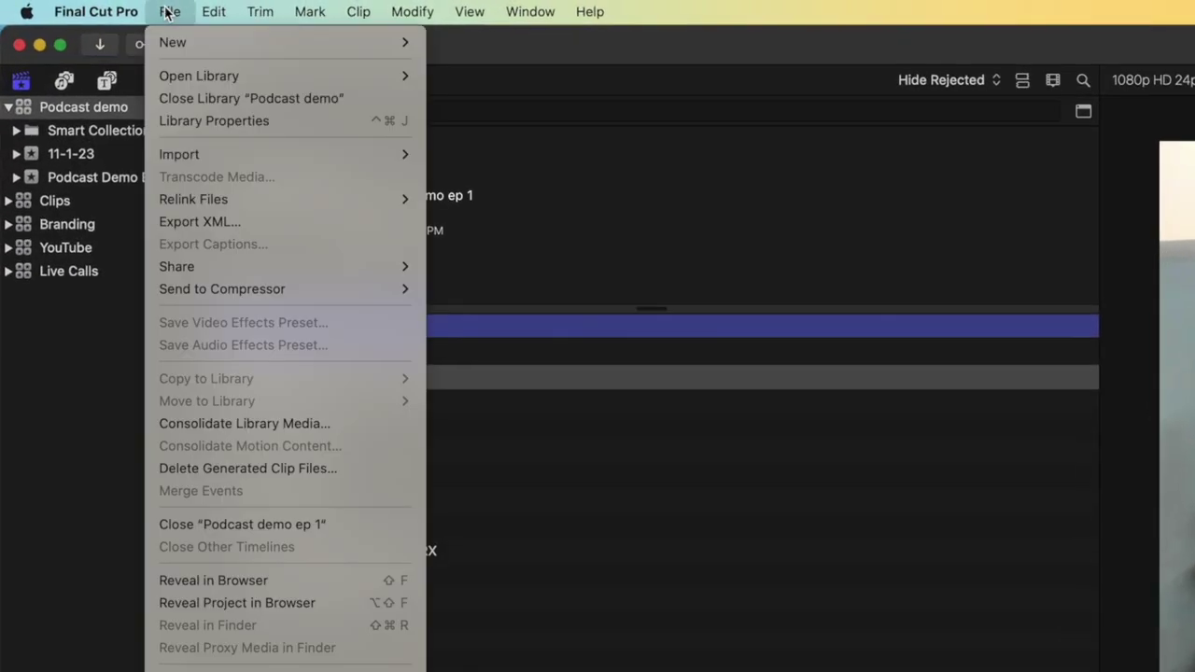
mouse_move(185, 268)
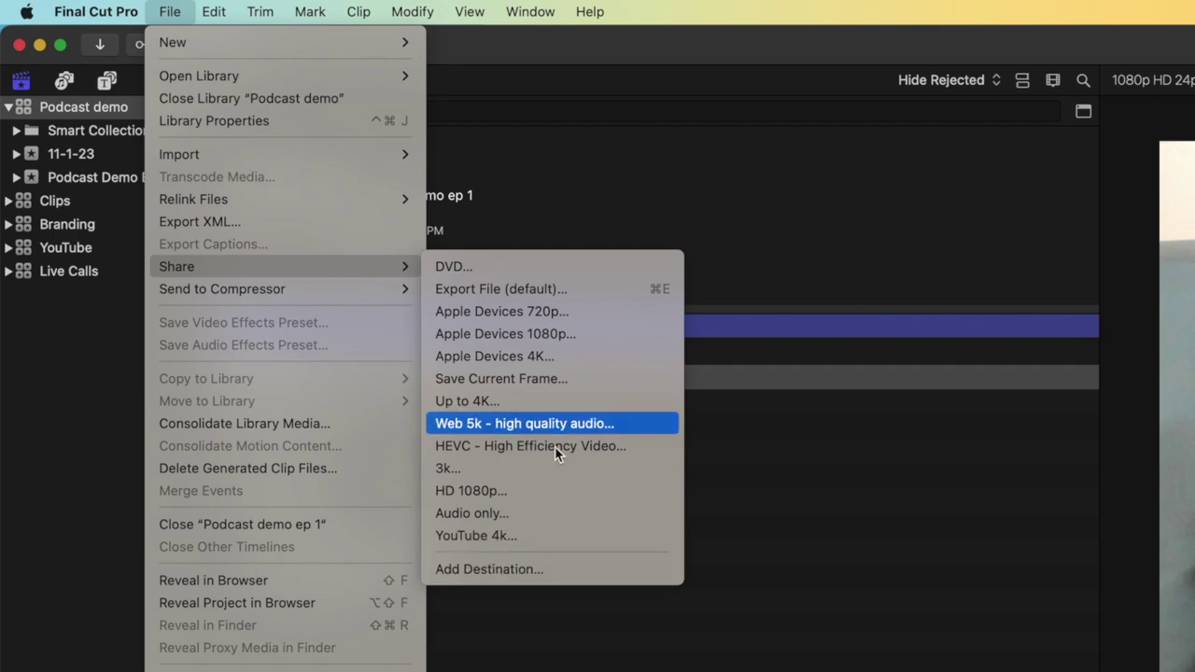
click(835, 267)
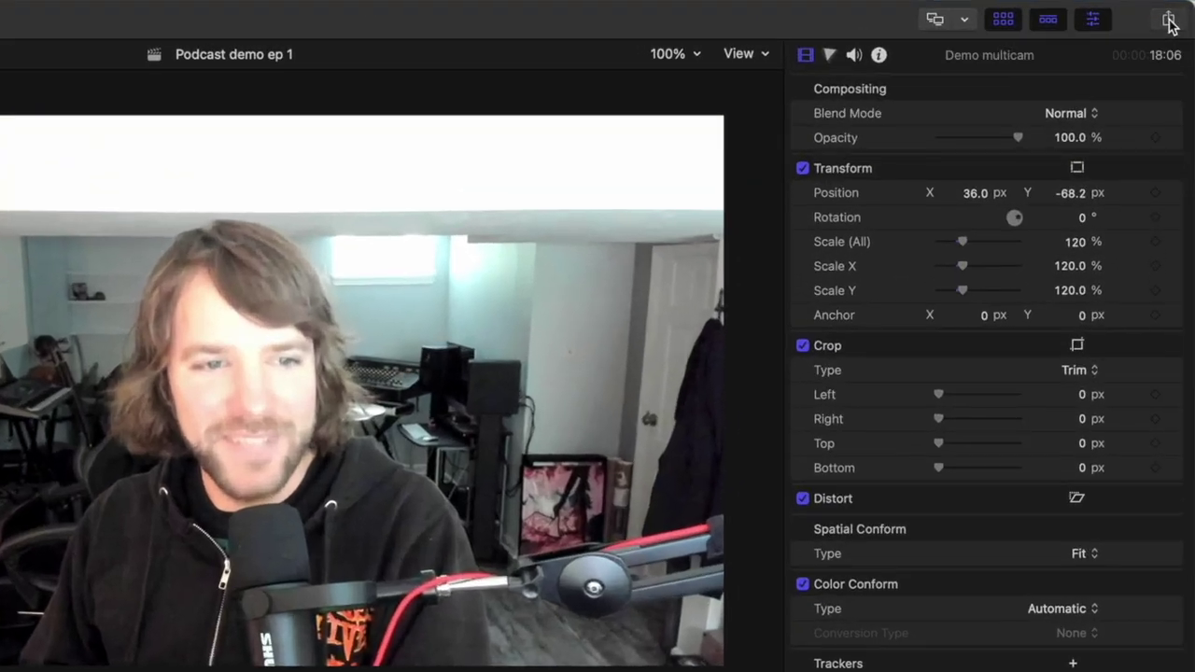
click(1183, 21)
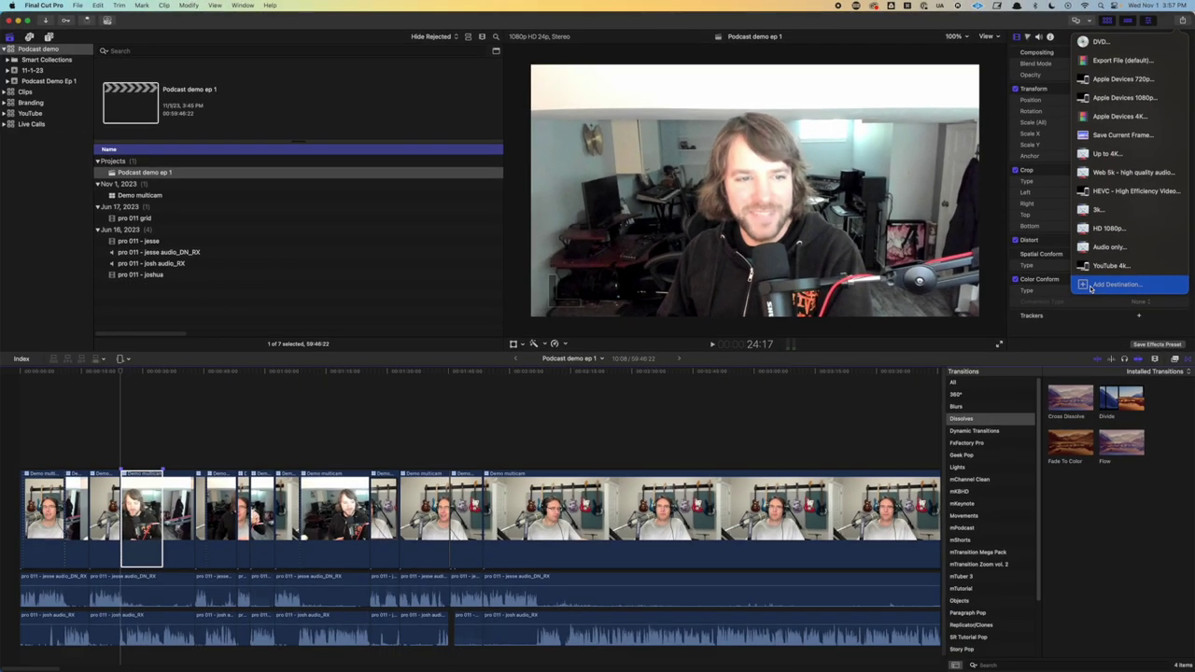
click(1018, 596)
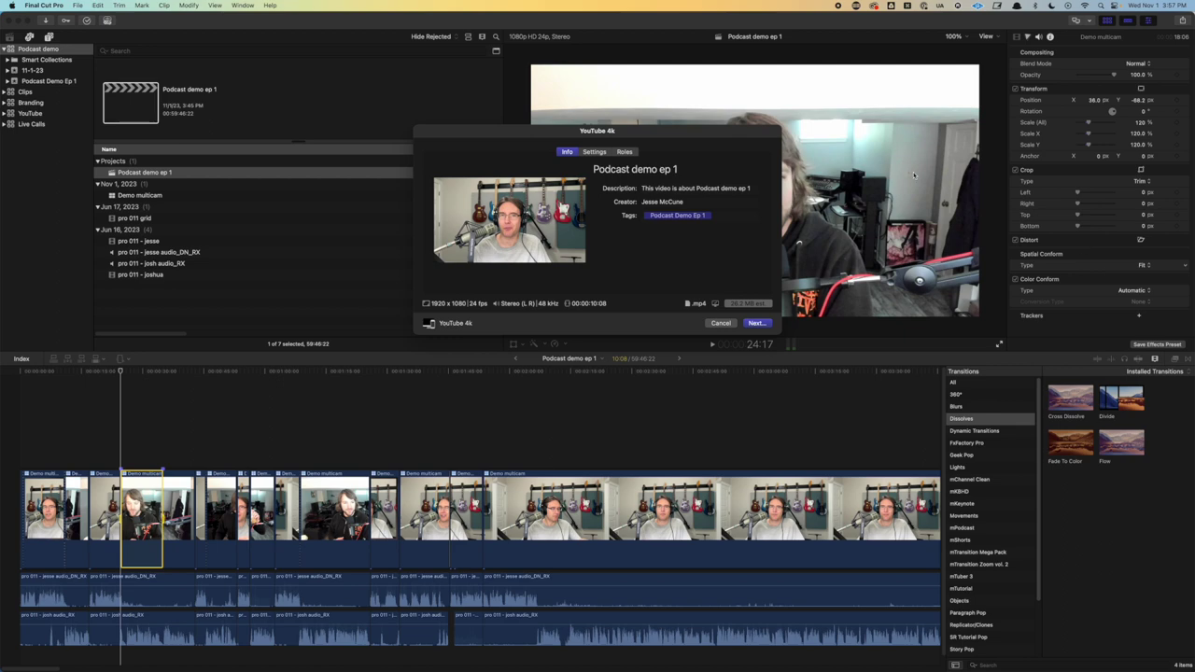
click(596, 153)
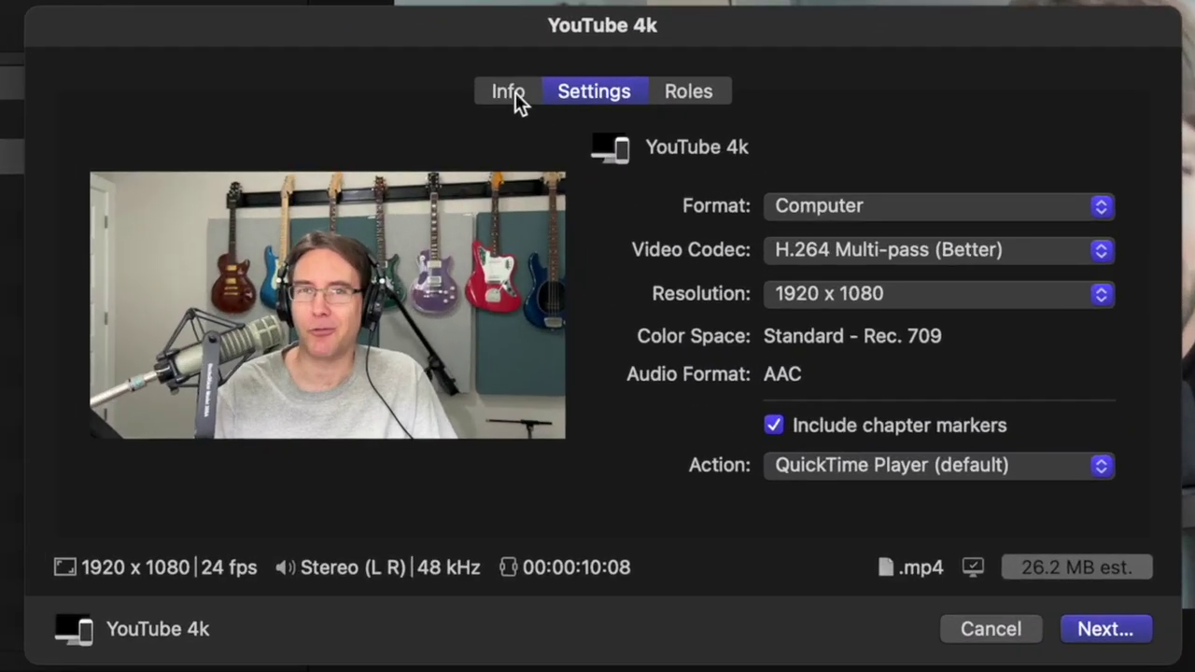
click(514, 90)
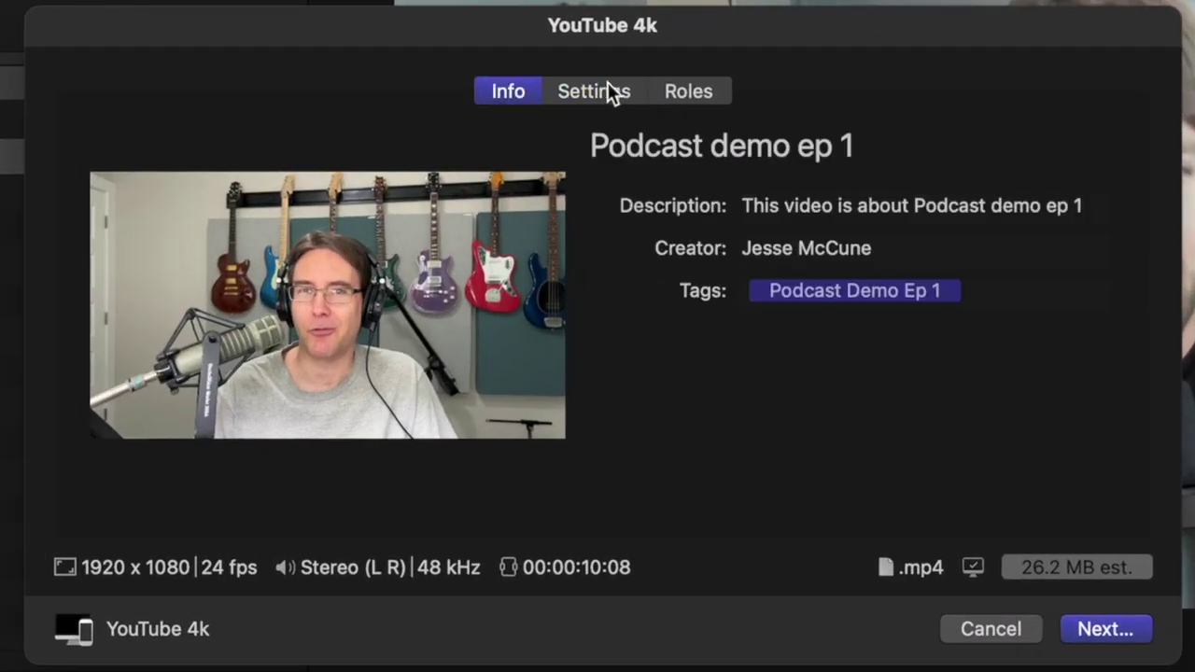
click(607, 90)
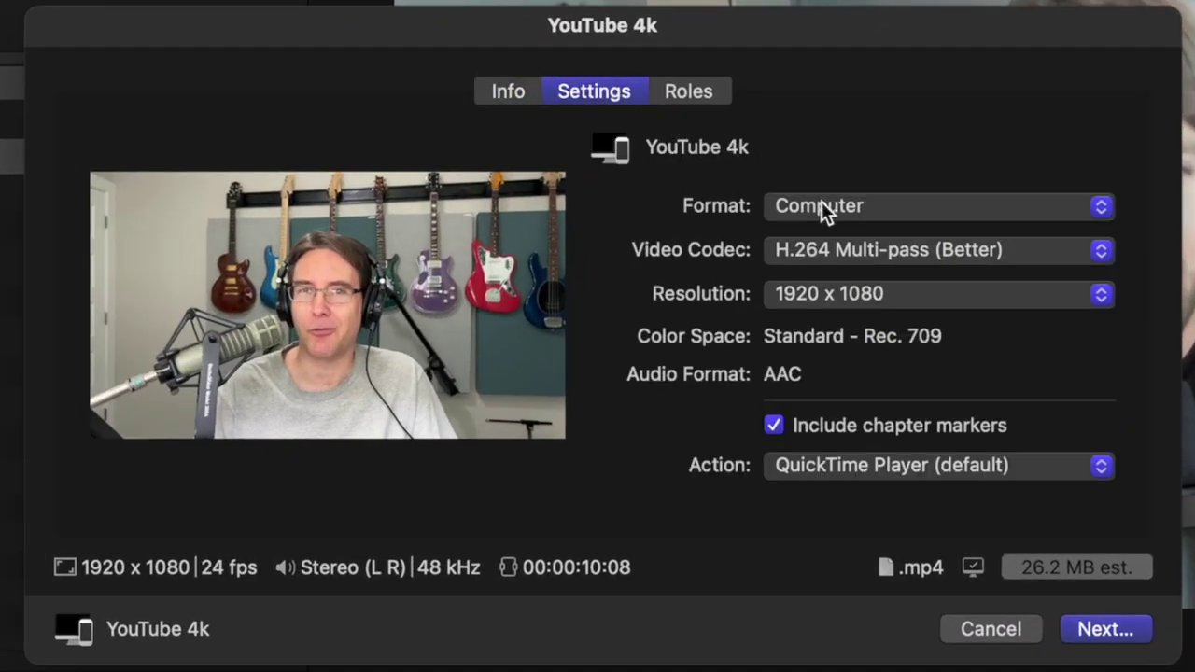
click(896, 218)
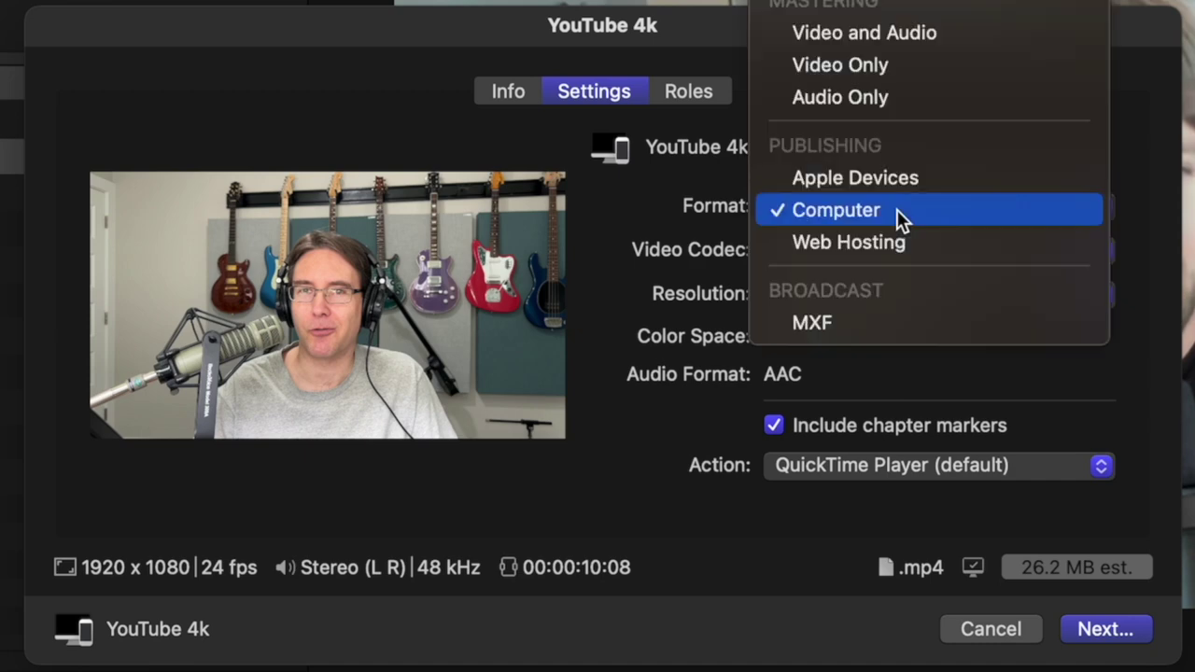
click(897, 209)
click(914, 252)
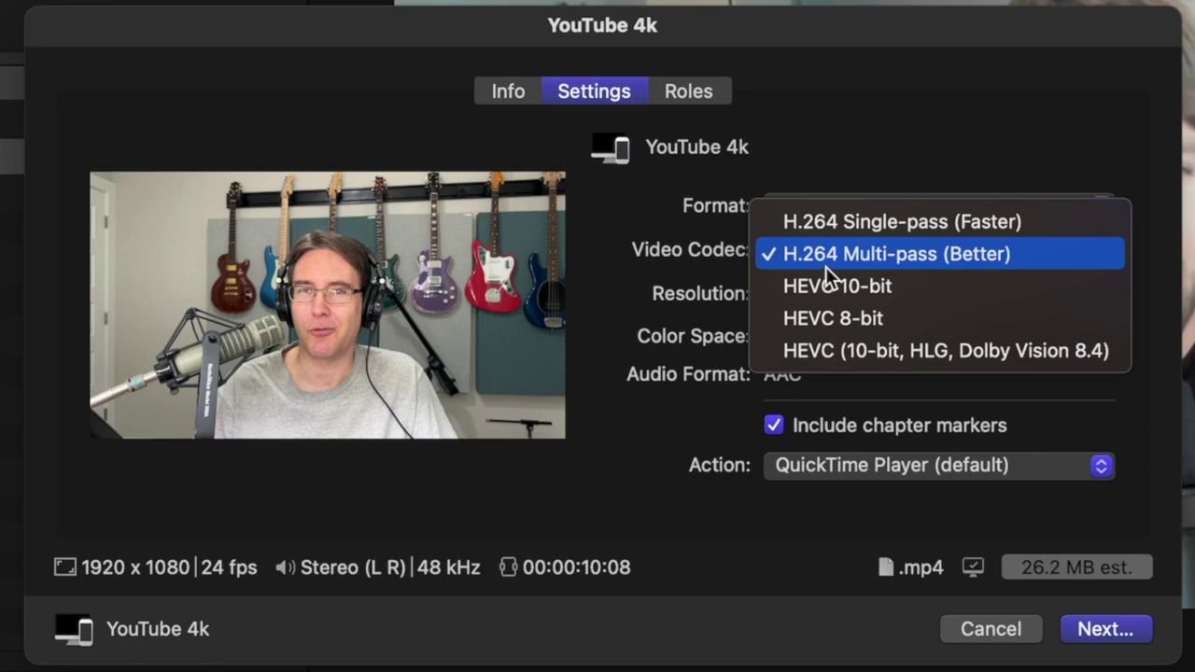
click(936, 266)
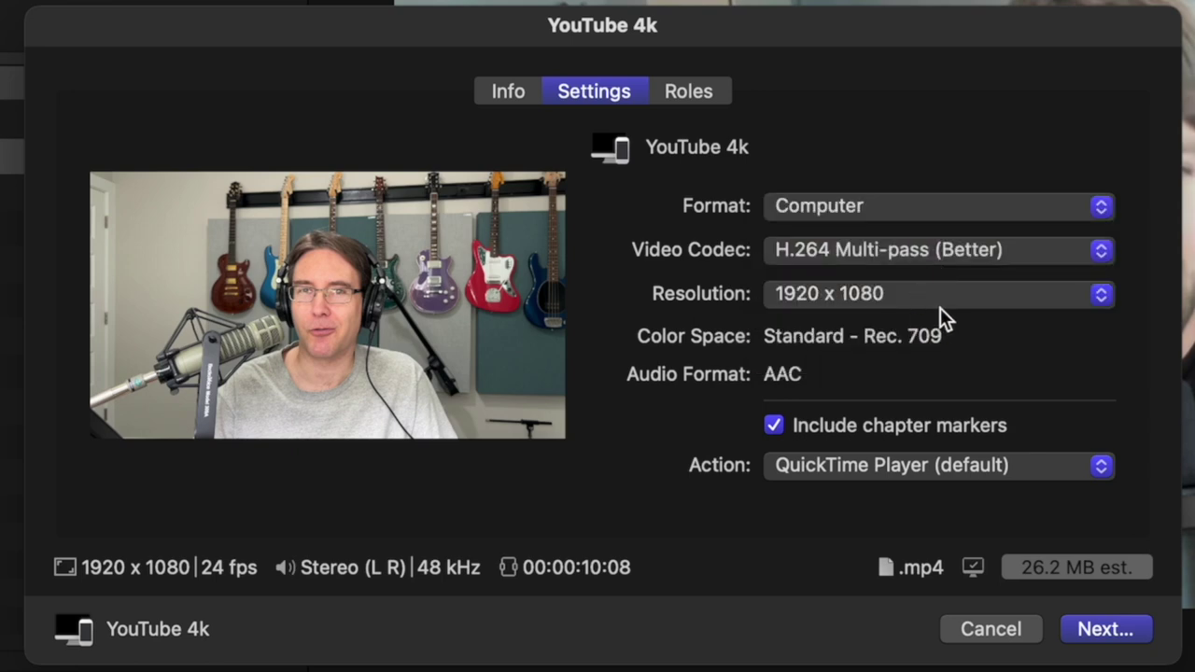
click(944, 297)
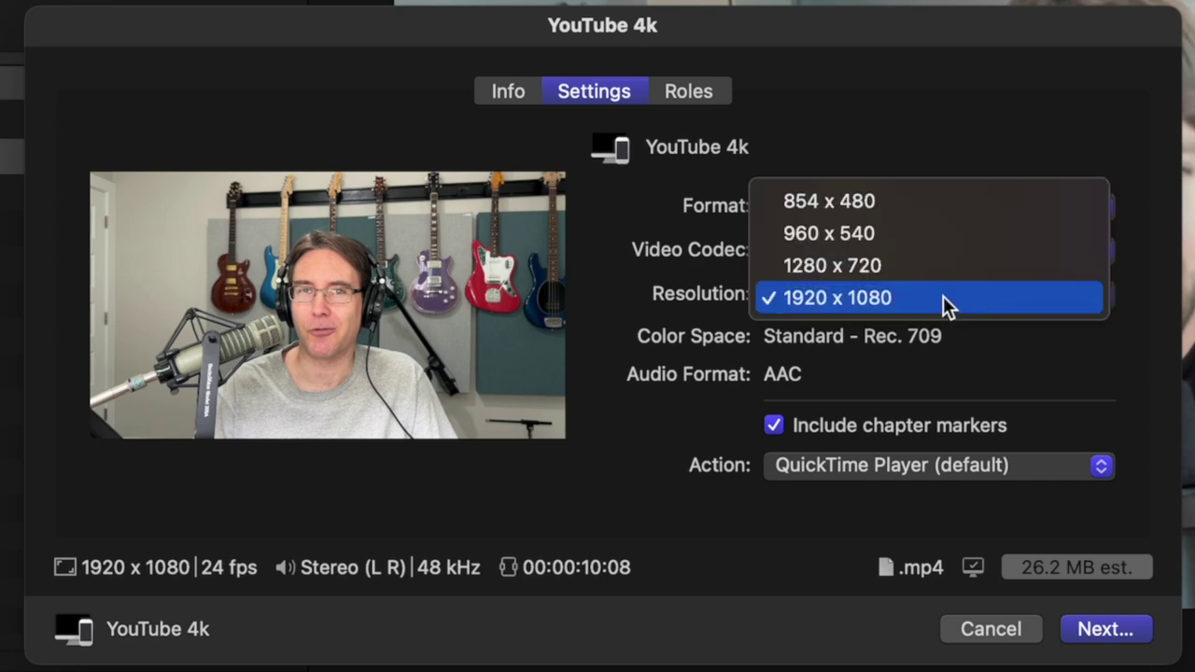
click(943, 296)
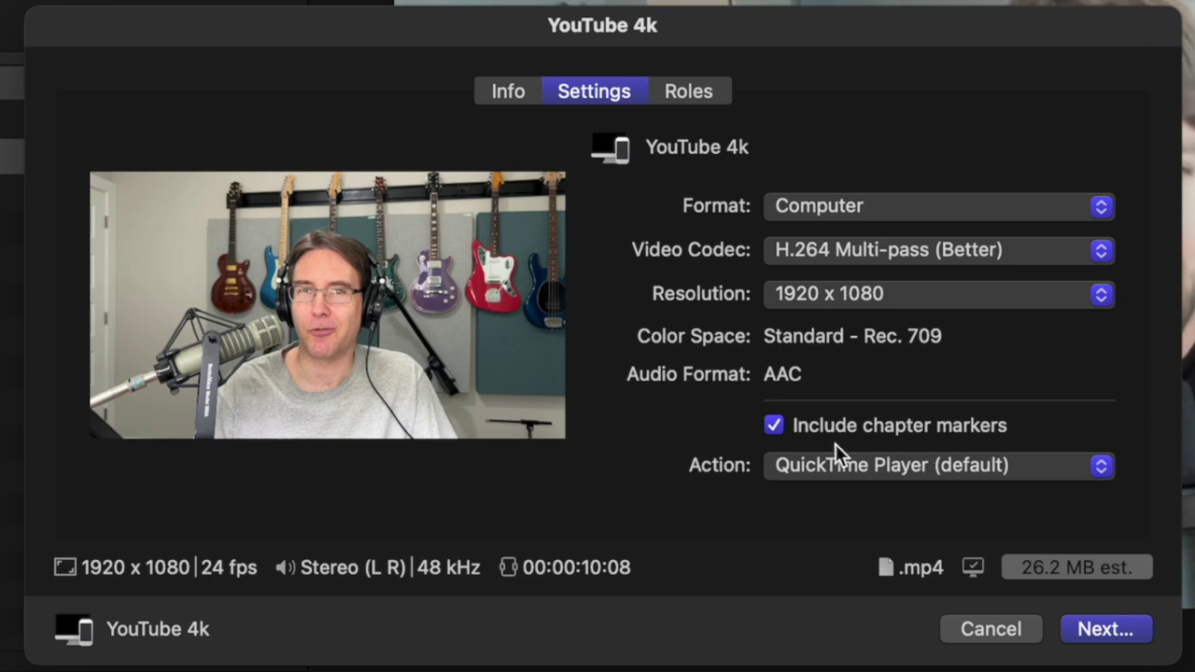
click(699, 93)
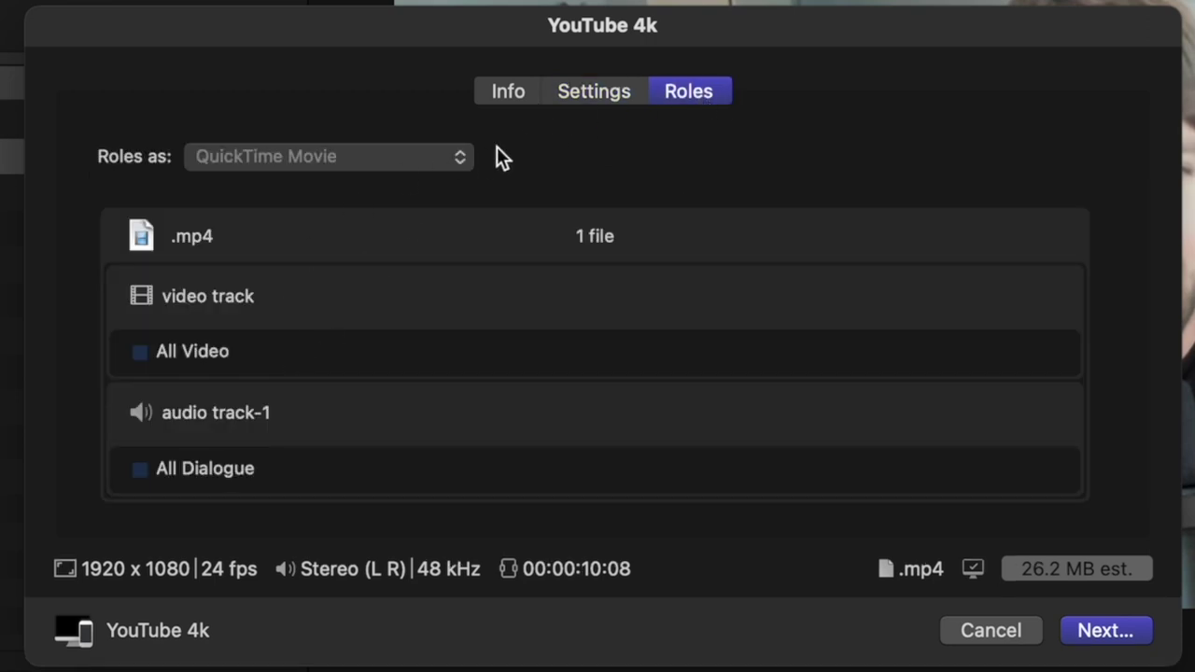
click(594, 91)
click(507, 91)
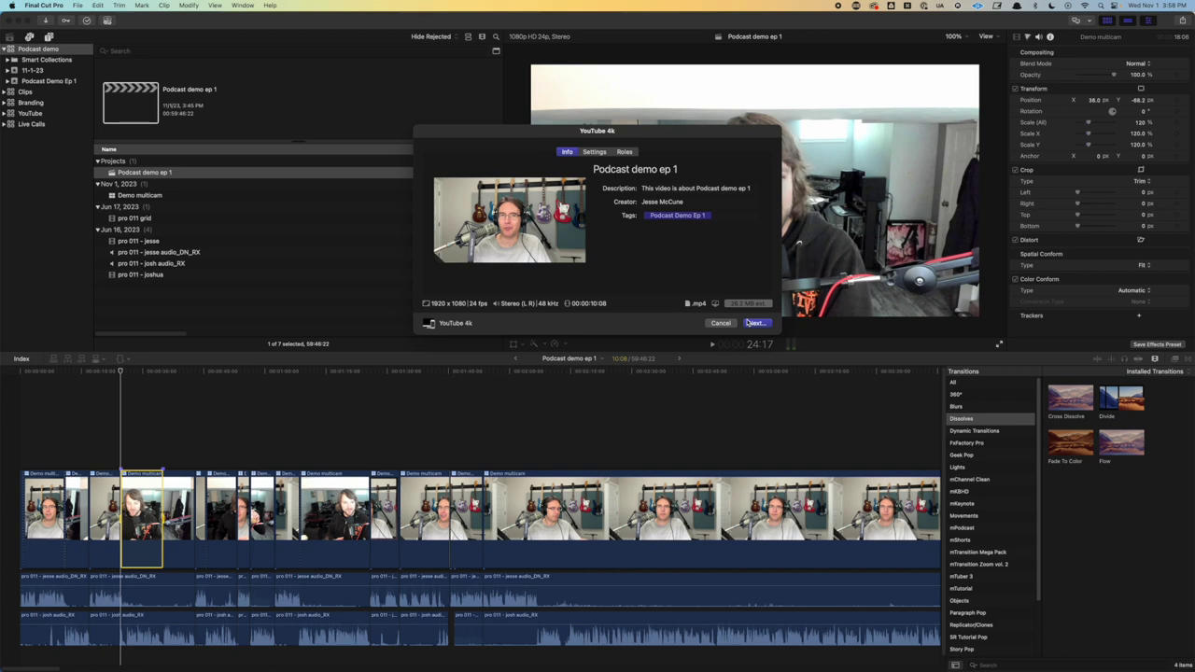
Cancel the YouTube 4k export, then open the HD 1080p share dialog and cancel it too
click(724, 324)
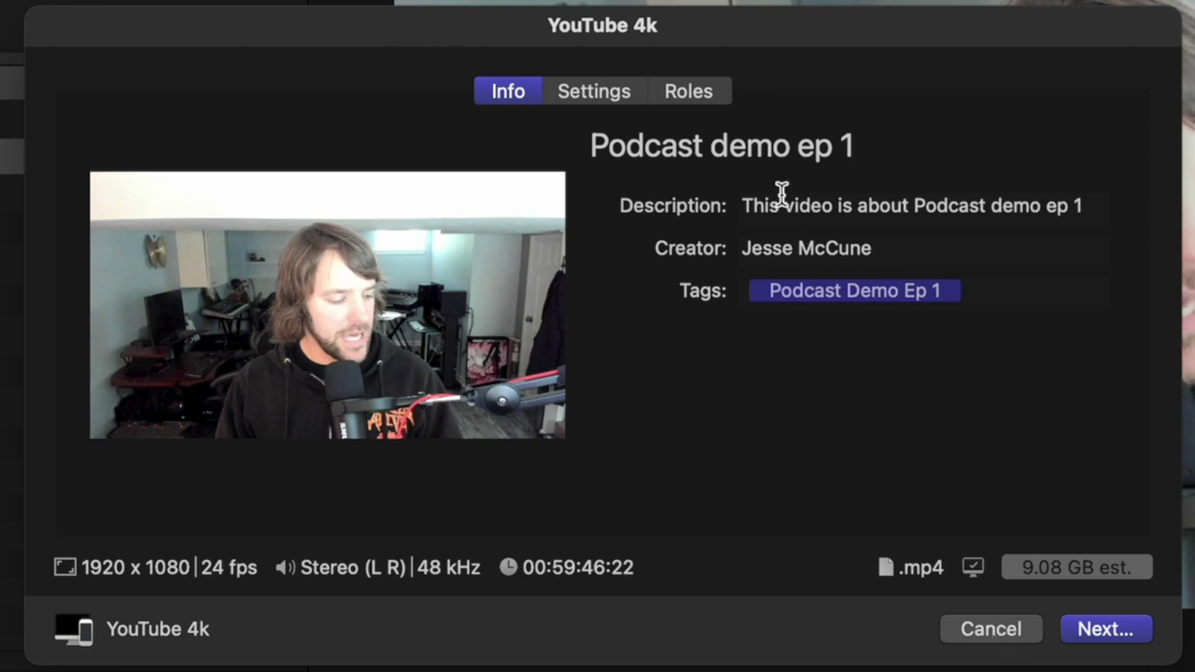
click(966, 624)
click(1183, 20)
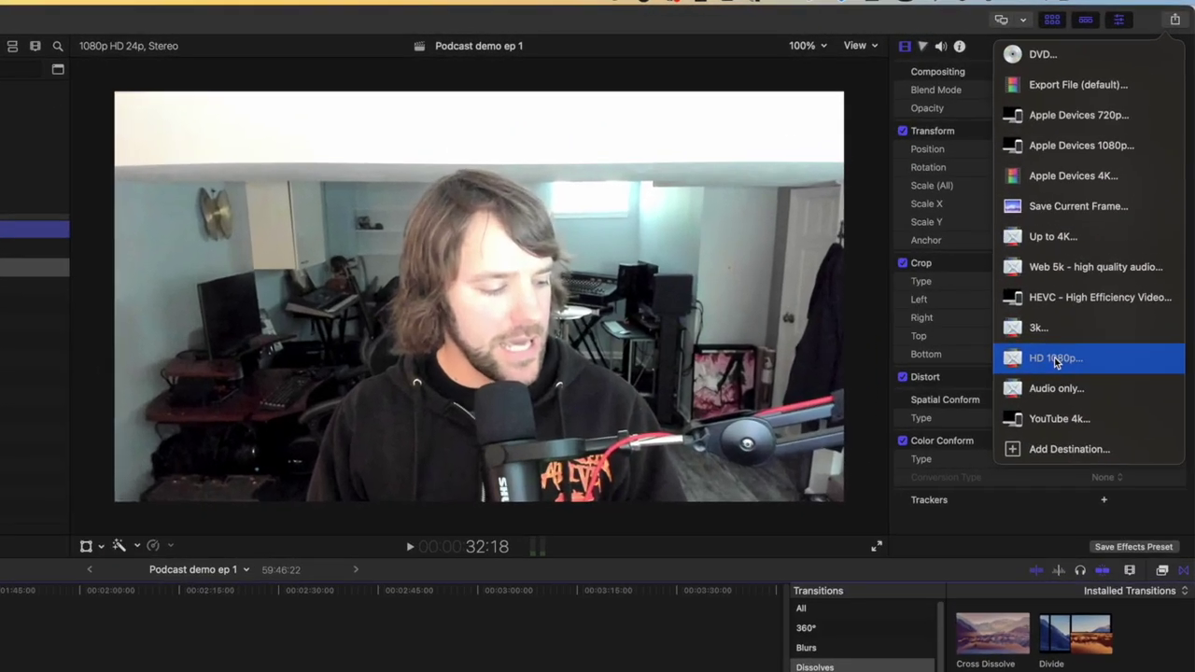
click(1109, 228)
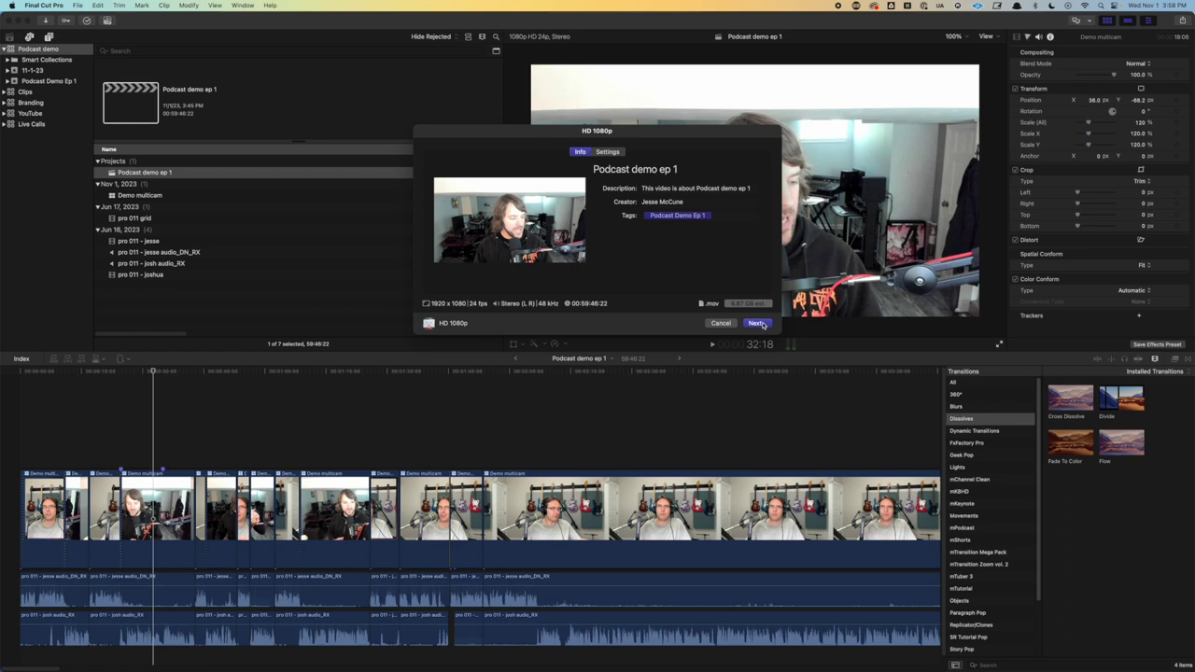
click(719, 324)
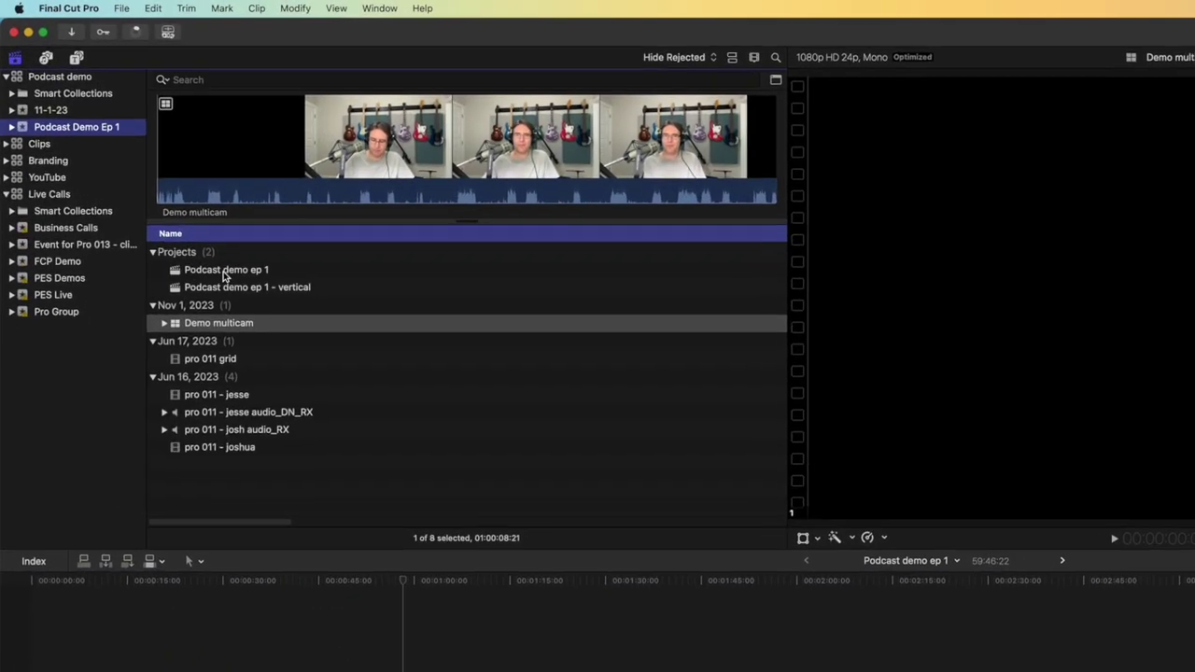
click(224, 275)
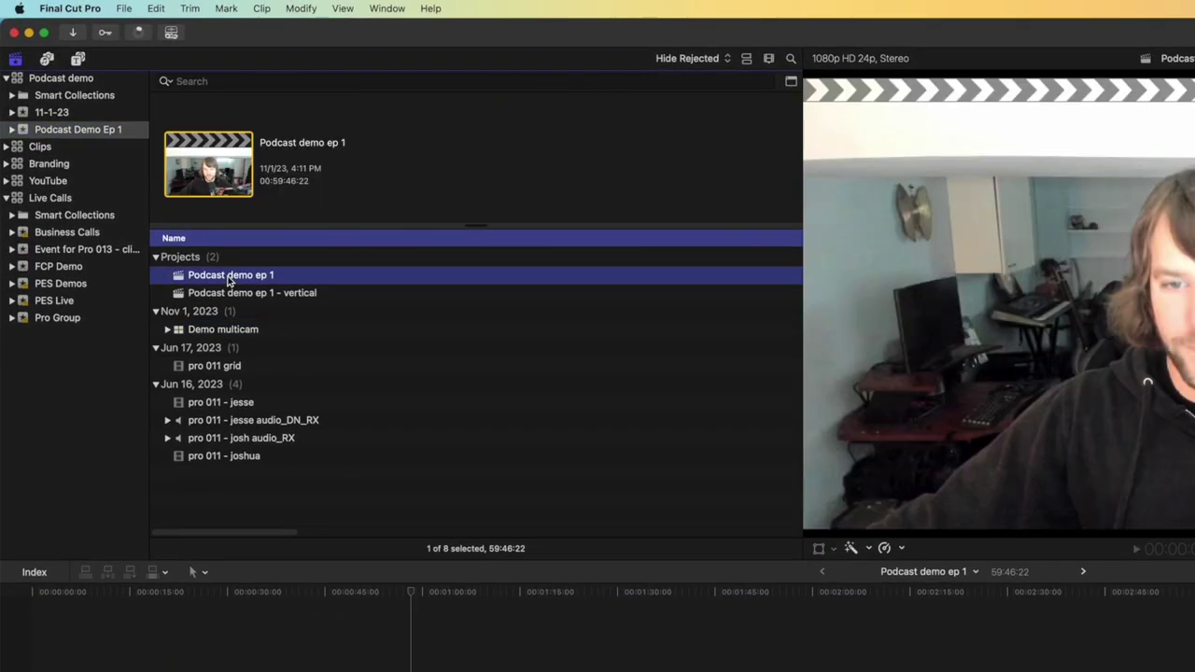
click(123, 11)
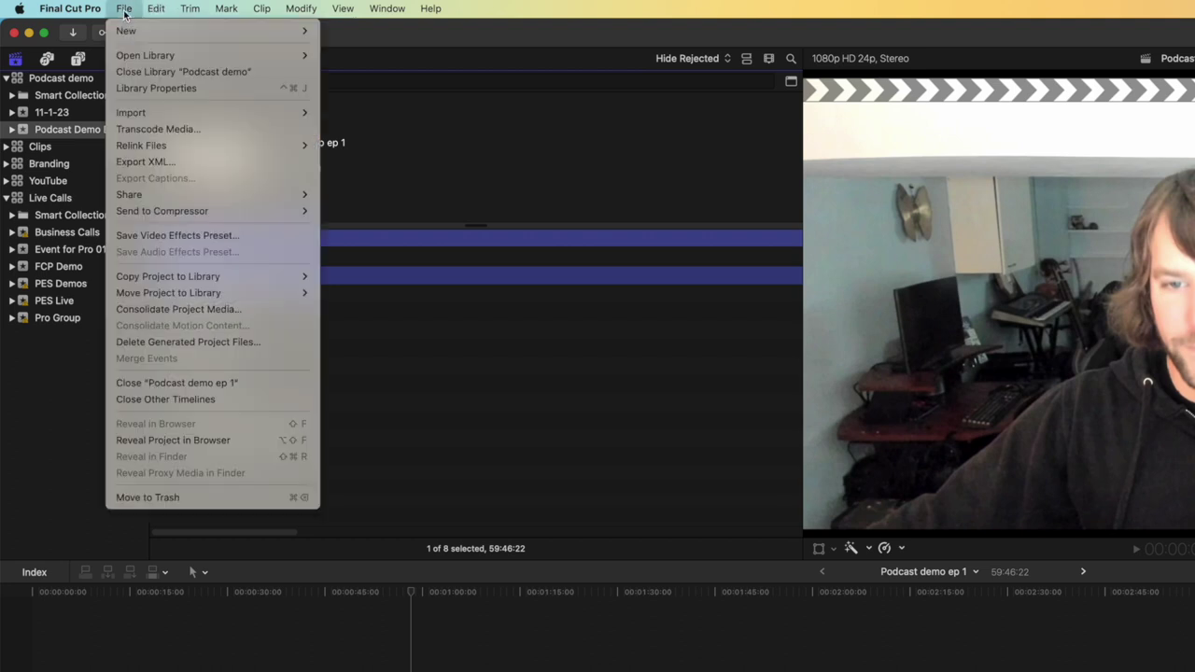
click(140, 163)
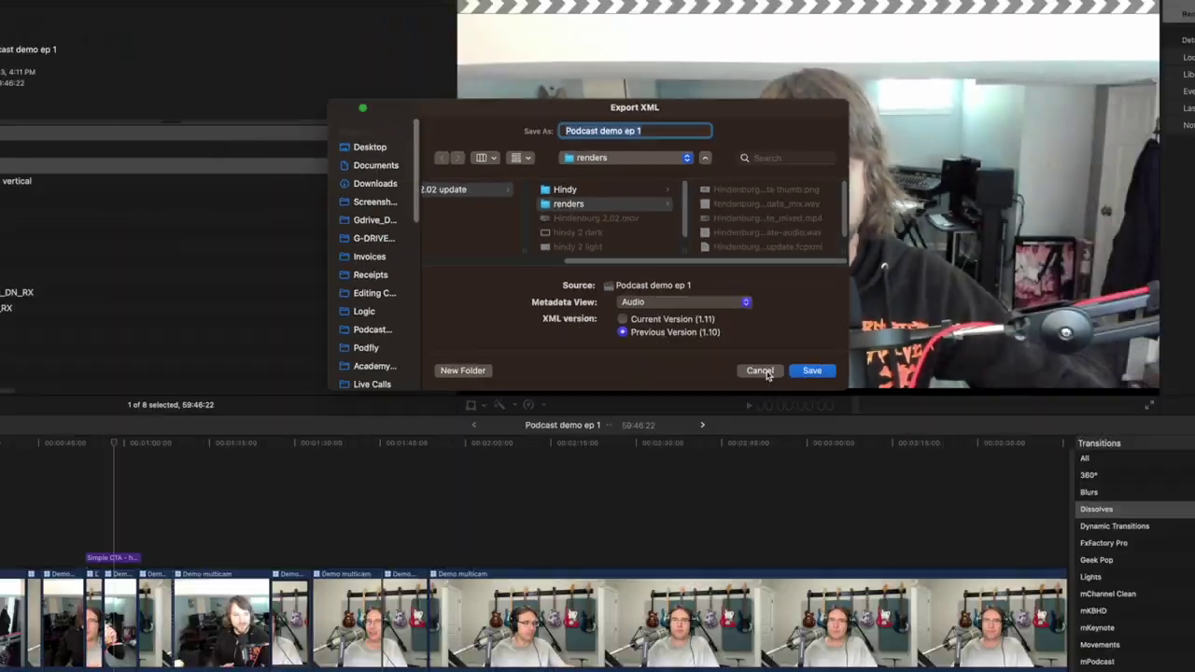
click(911, 551)
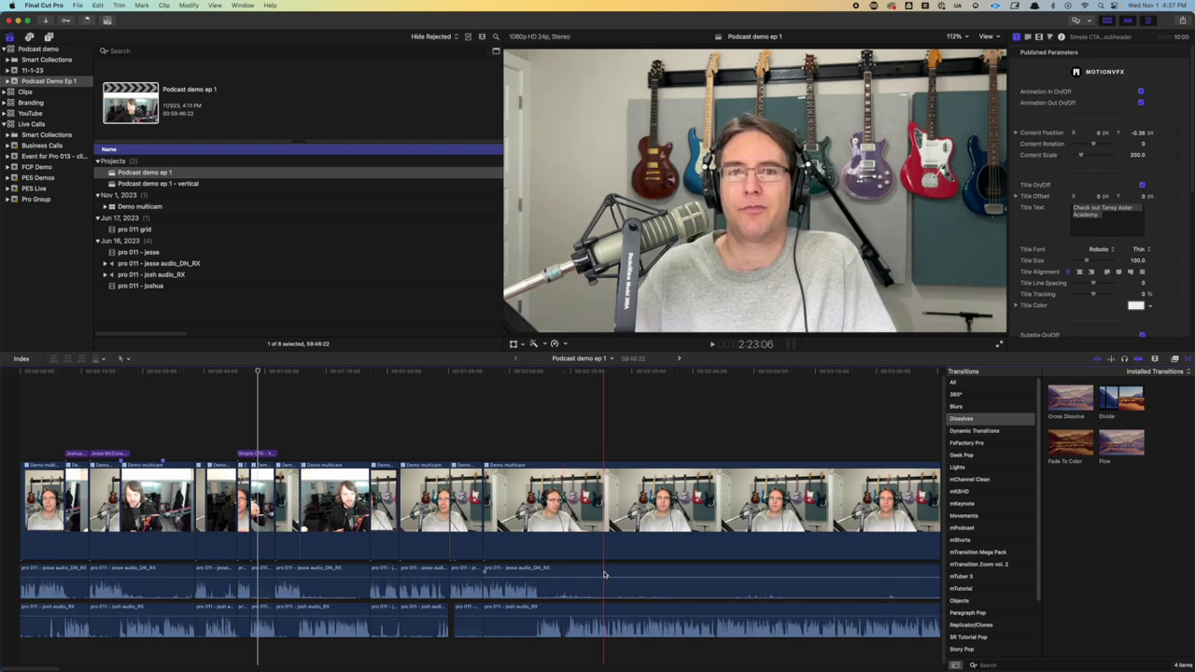
scroll(605, 574, right, 10)
Fit the timeline and combine the upper audio lane's clips into a compound clip named 'jesse mix'
key(super+minus)
key(super+minus)
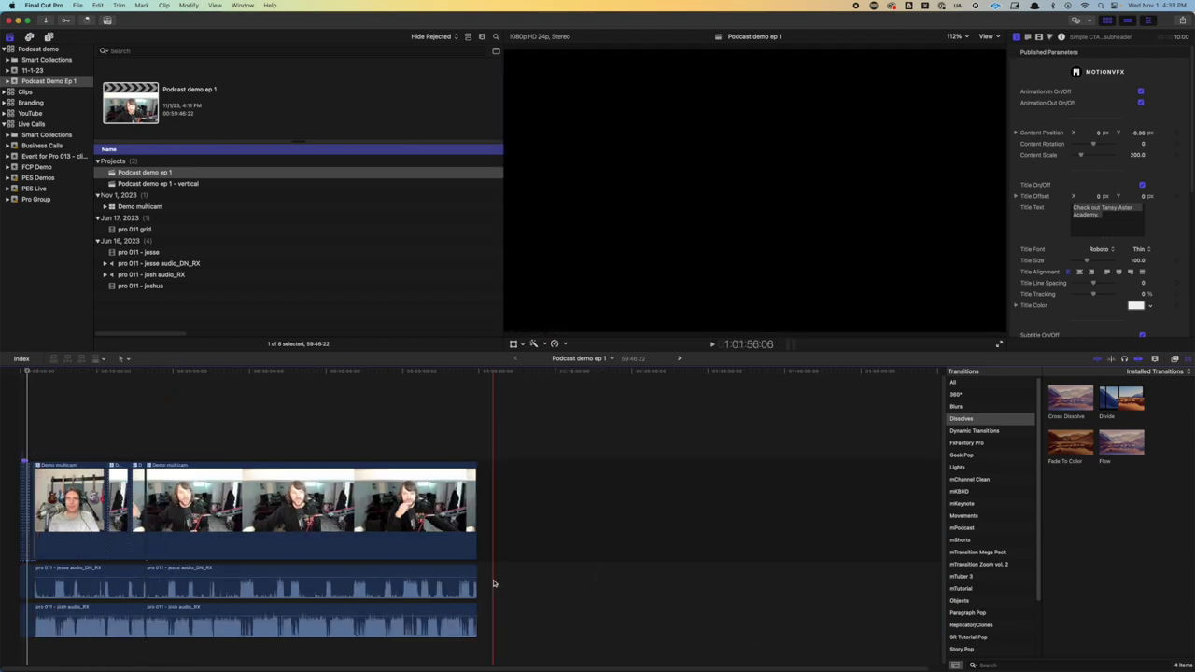
drag(496, 577, 30, 580)
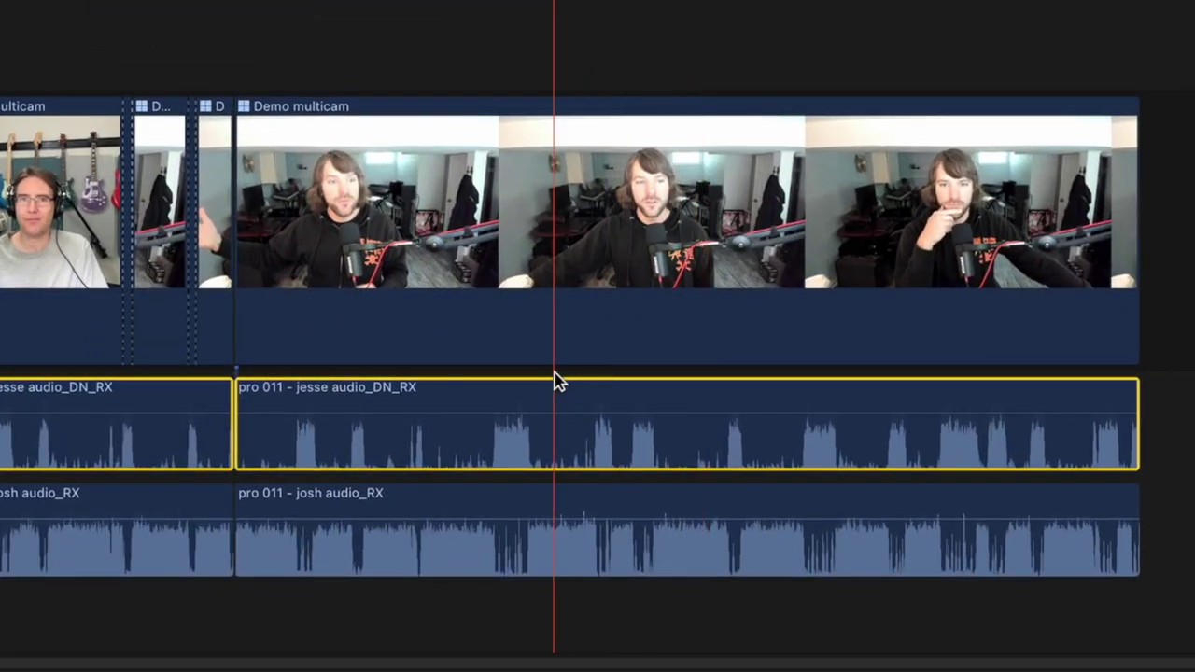
right_click(537, 403)
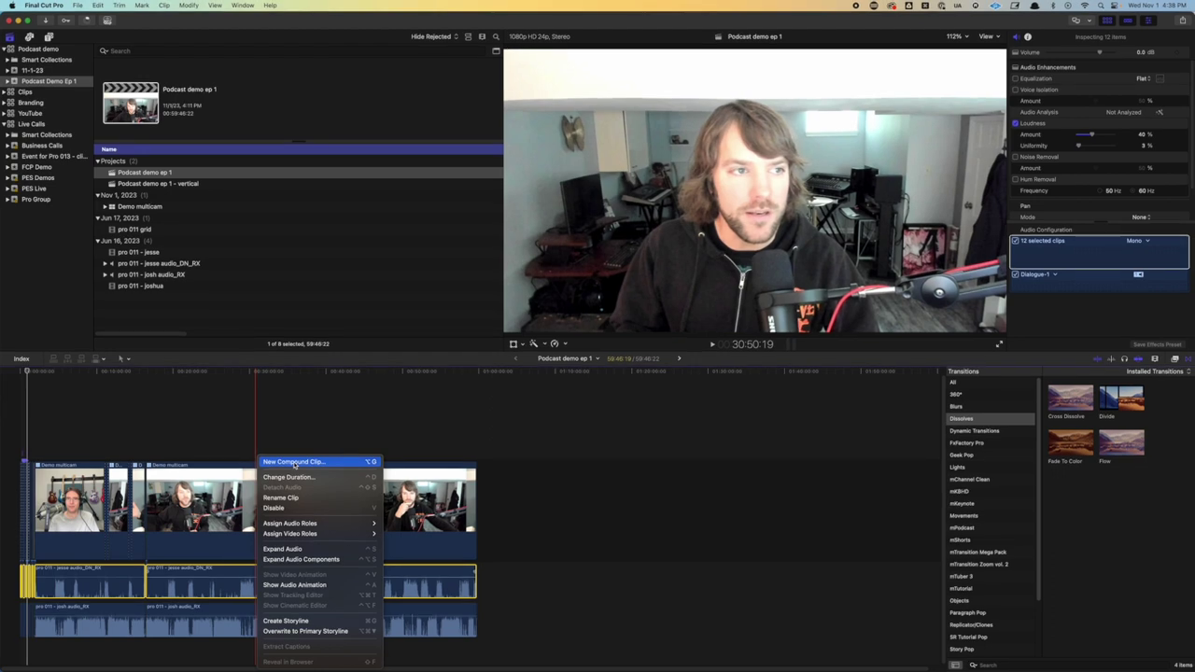
click(295, 462)
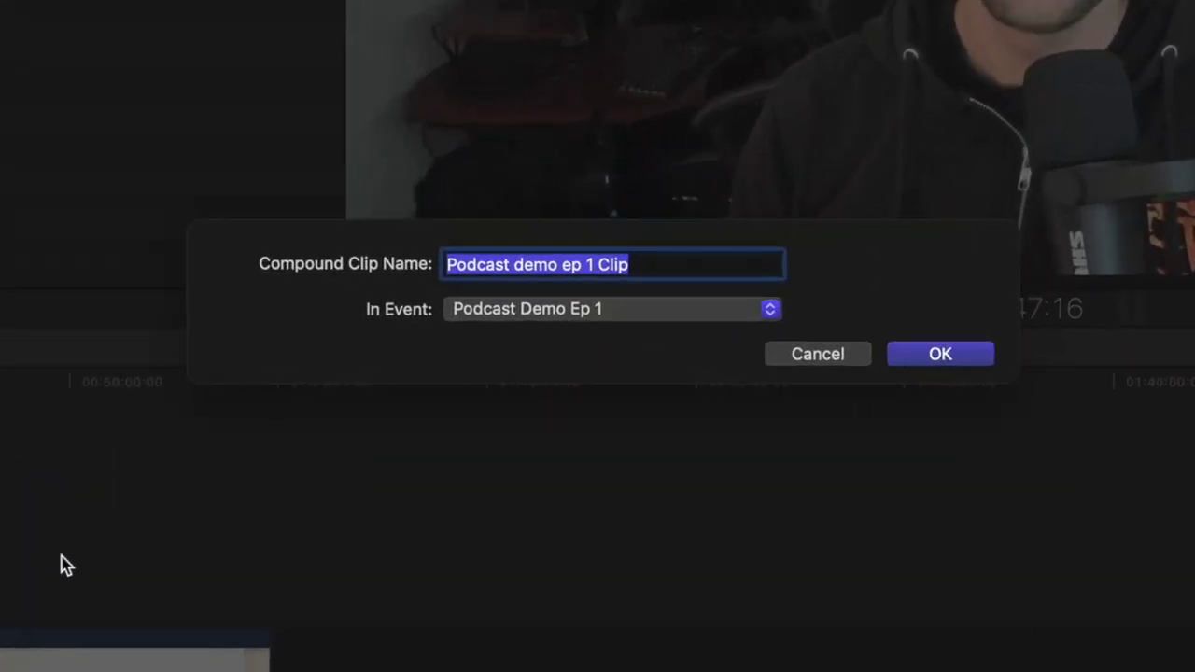
text(jesse)
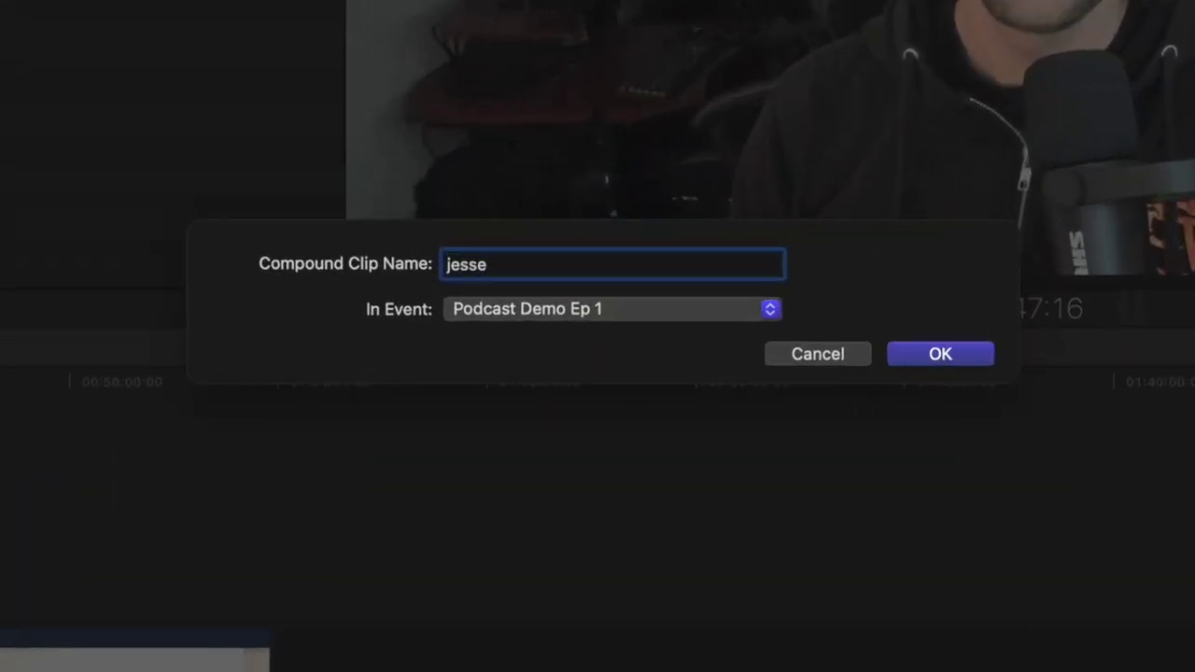
text( mix)
key(Return)
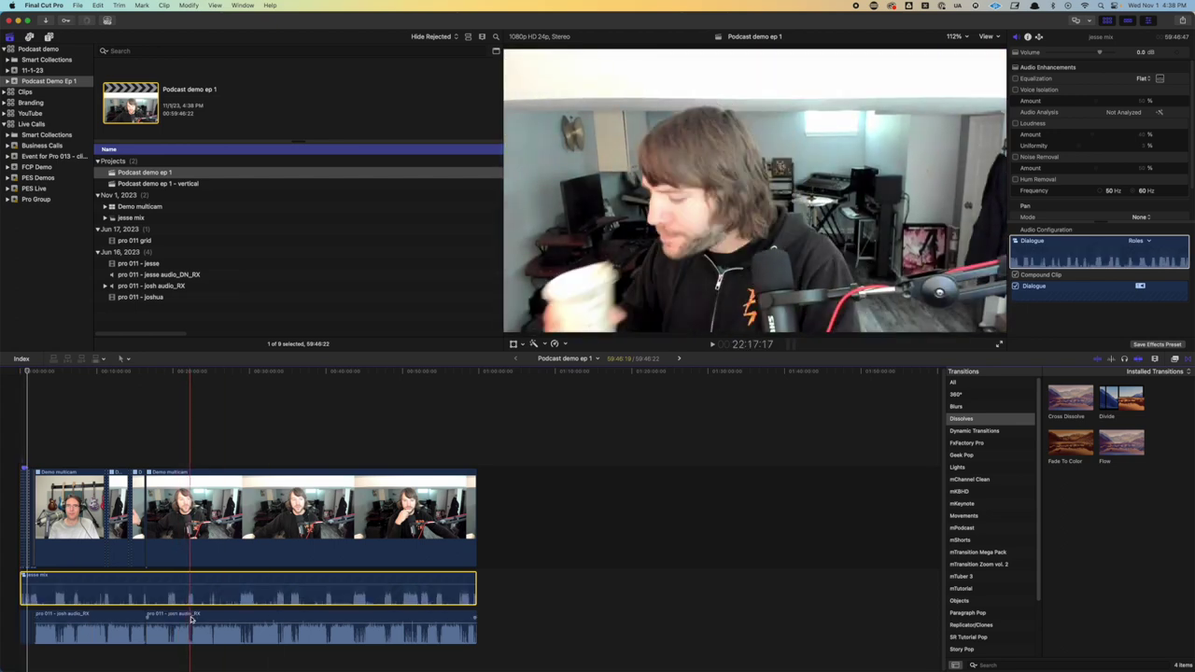
click(191, 618)
click(124, 621)
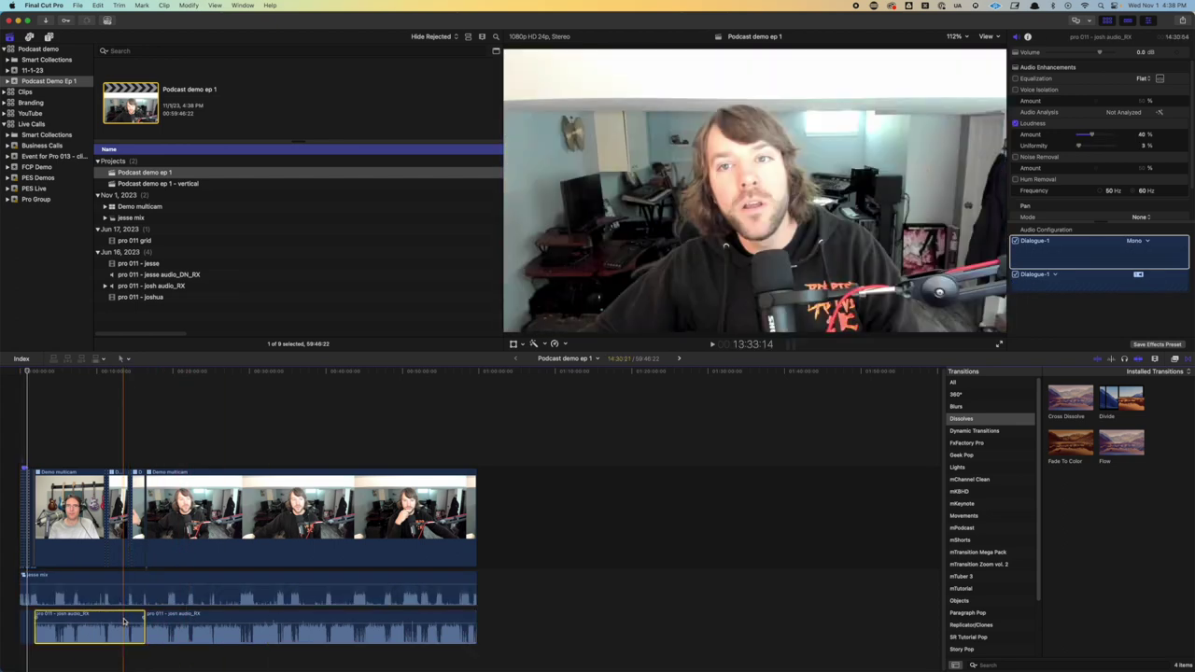
click(289, 590)
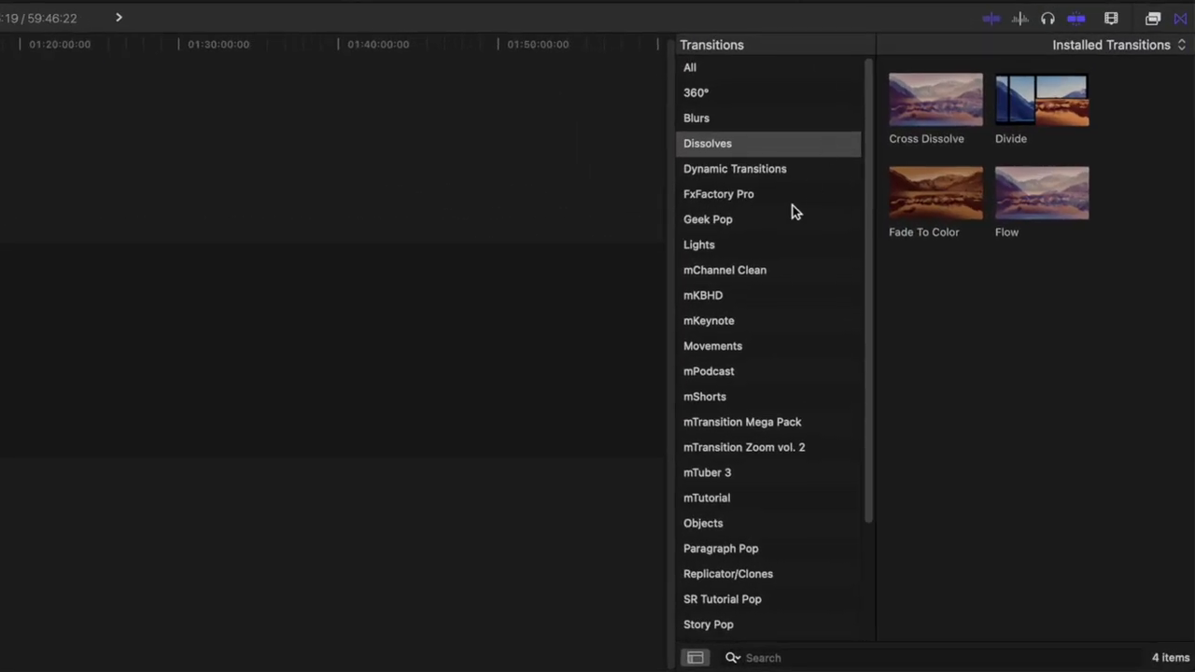
Apply the FabFilter Pro-Q 3 EQ from the Effects browser to the 'jesse mix' clip
click(1156, 18)
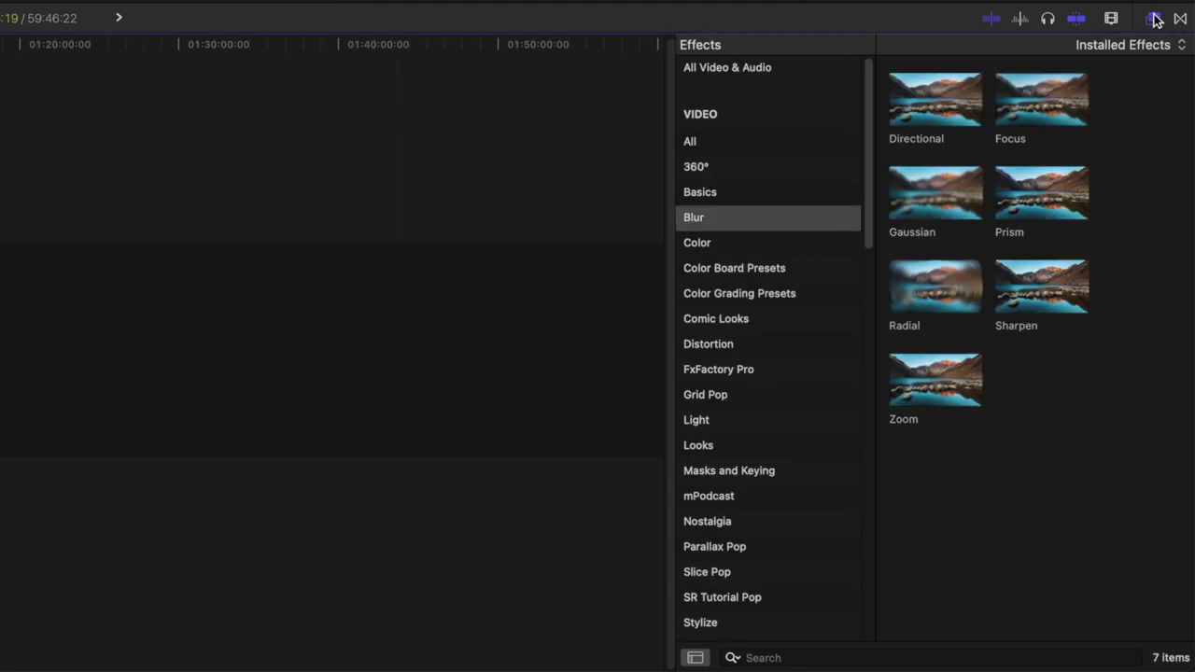
scroll(712, 308, down, 15)
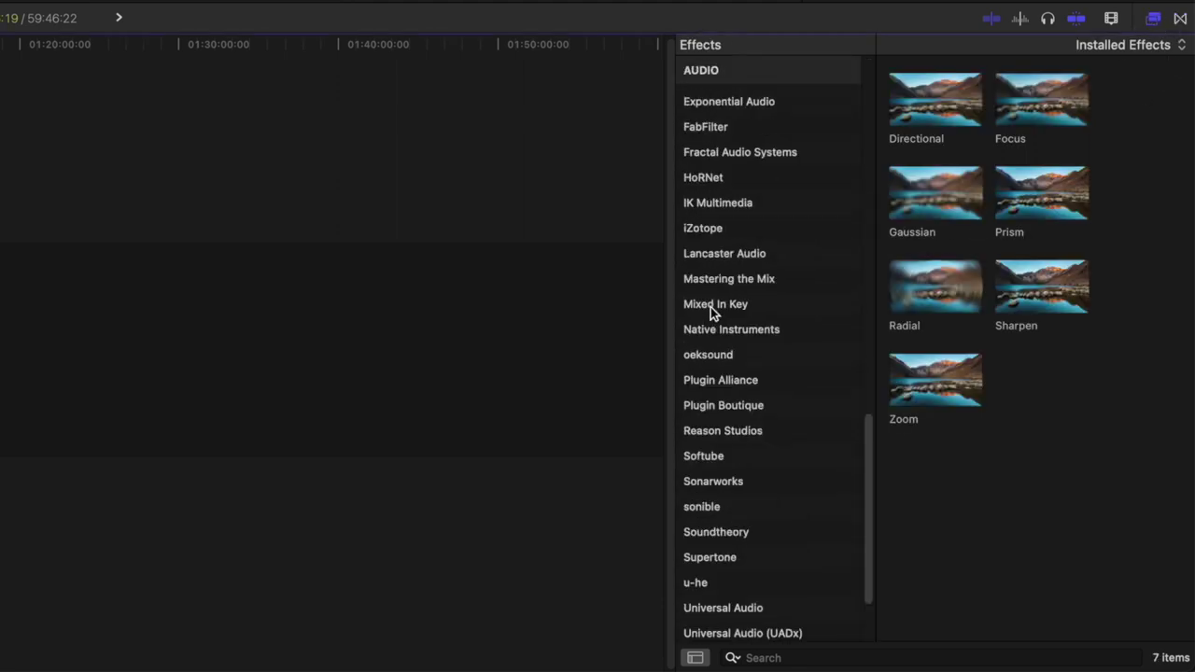
scroll(711, 307, up, 10)
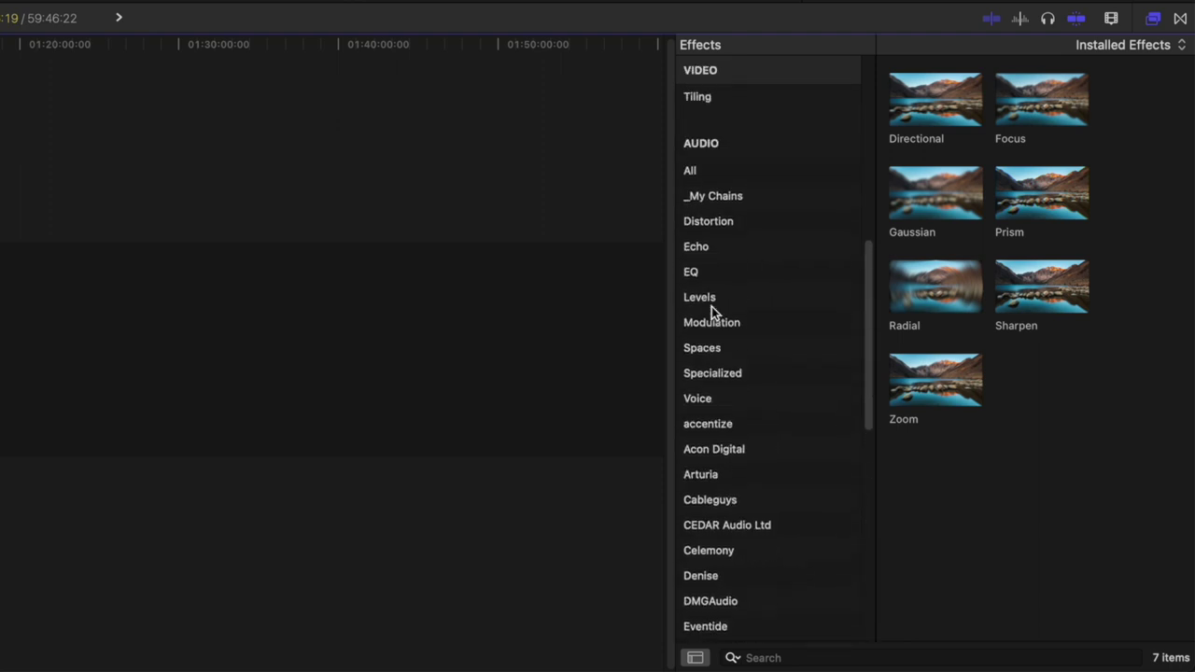
scroll(712, 308, up, 2)
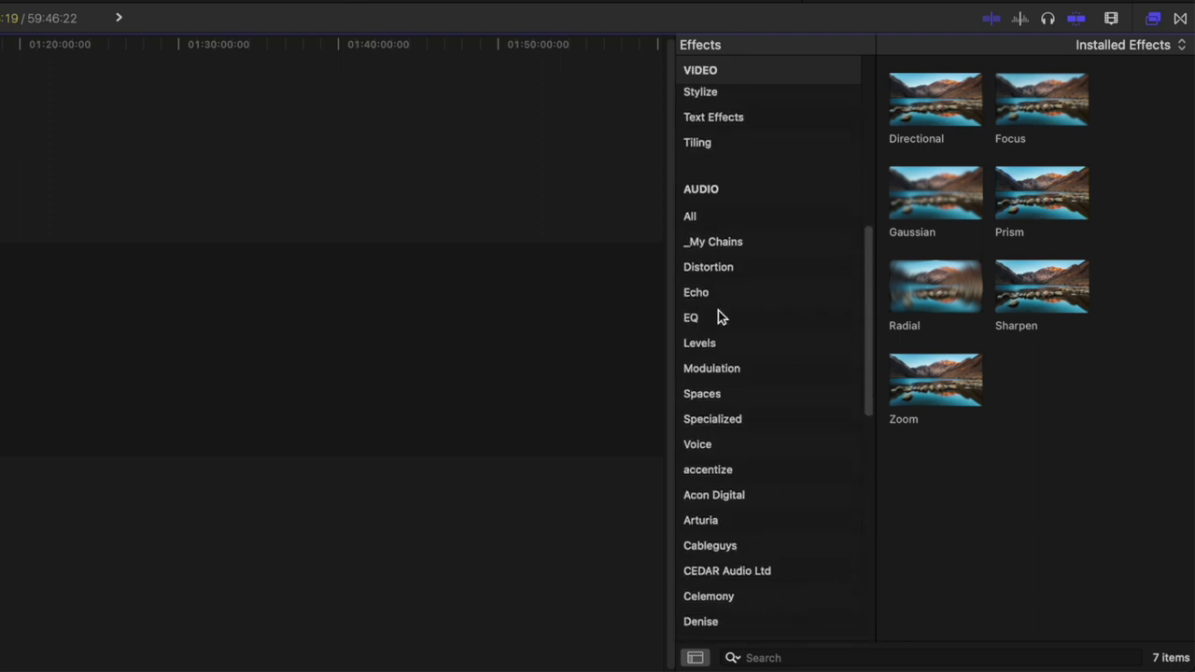
scroll(770, 311, down, 6)
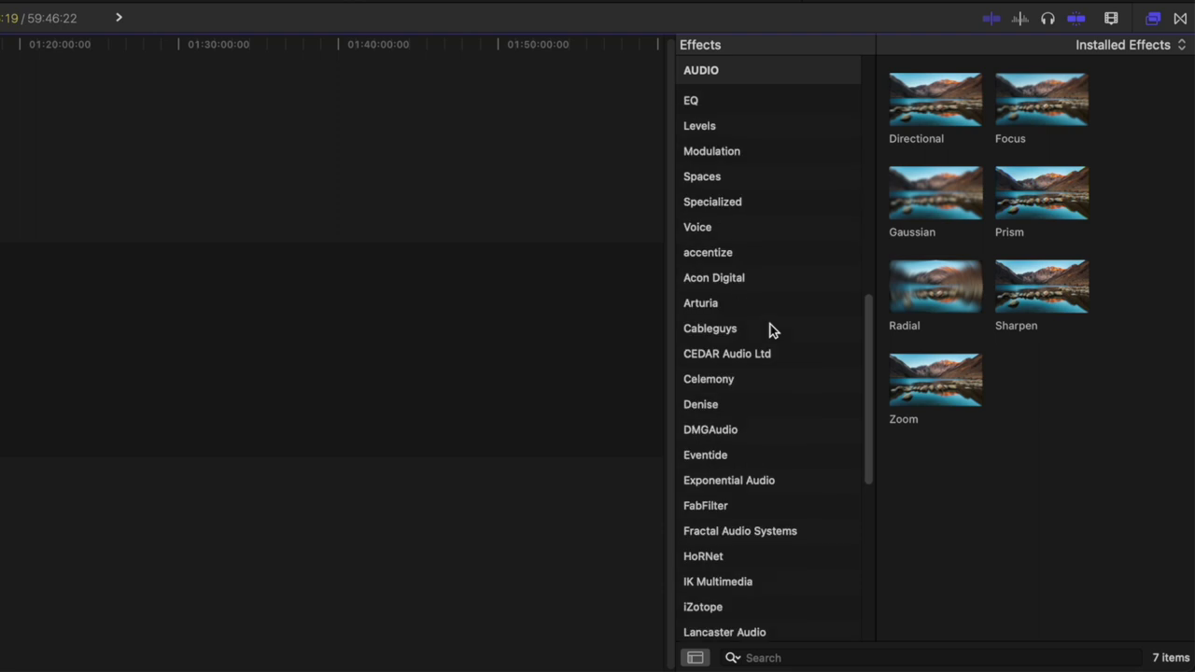
click(721, 430)
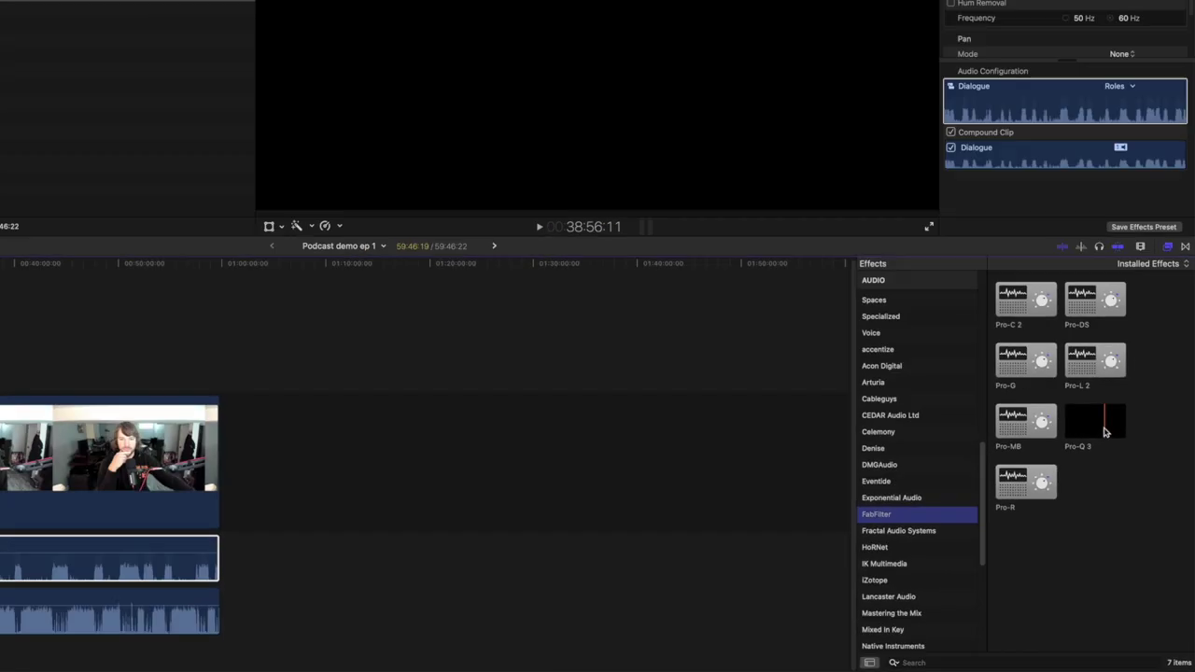
drag(1056, 296, 363, 600)
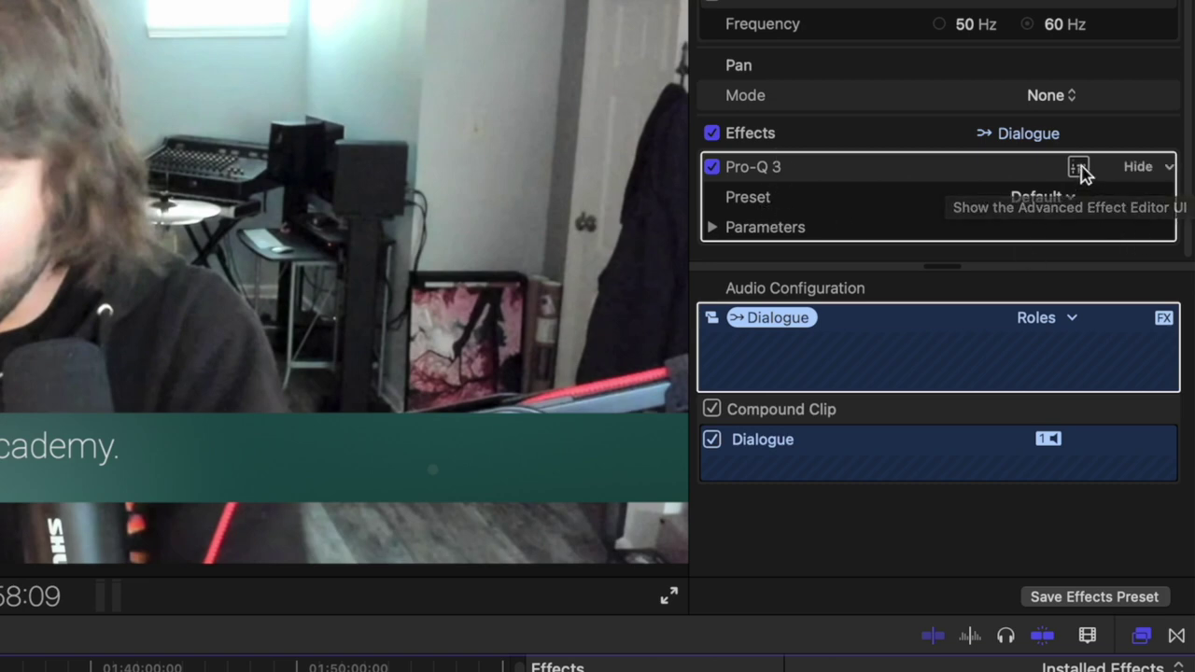
click(1078, 168)
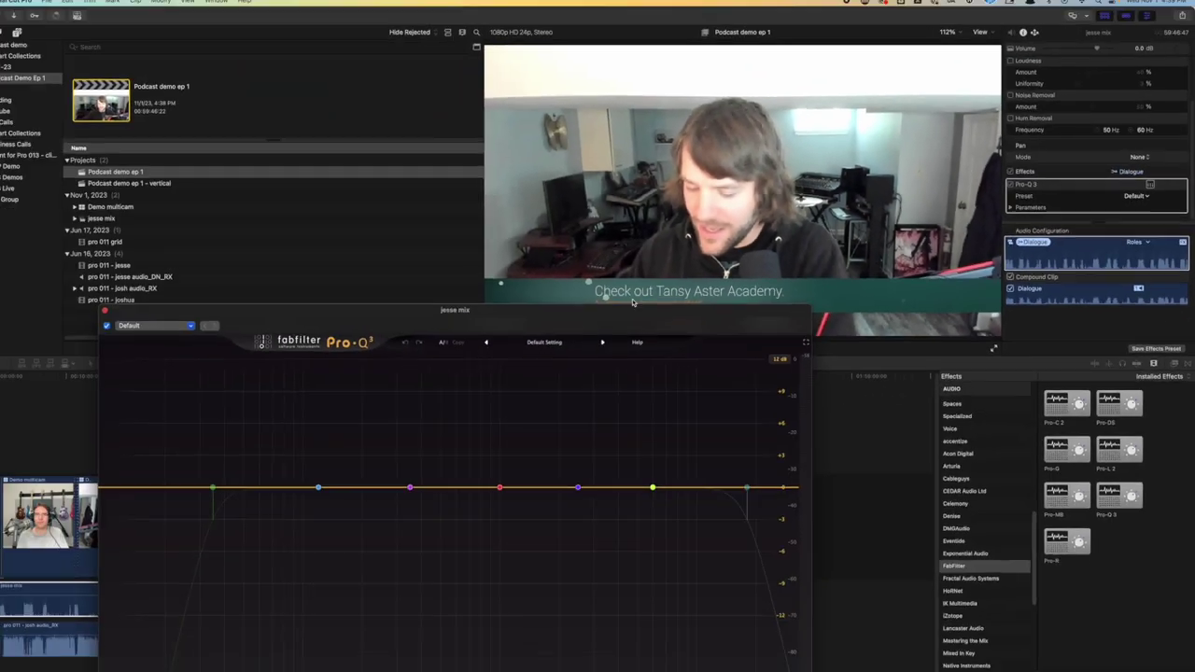
drag(588, 266, 580, 96)
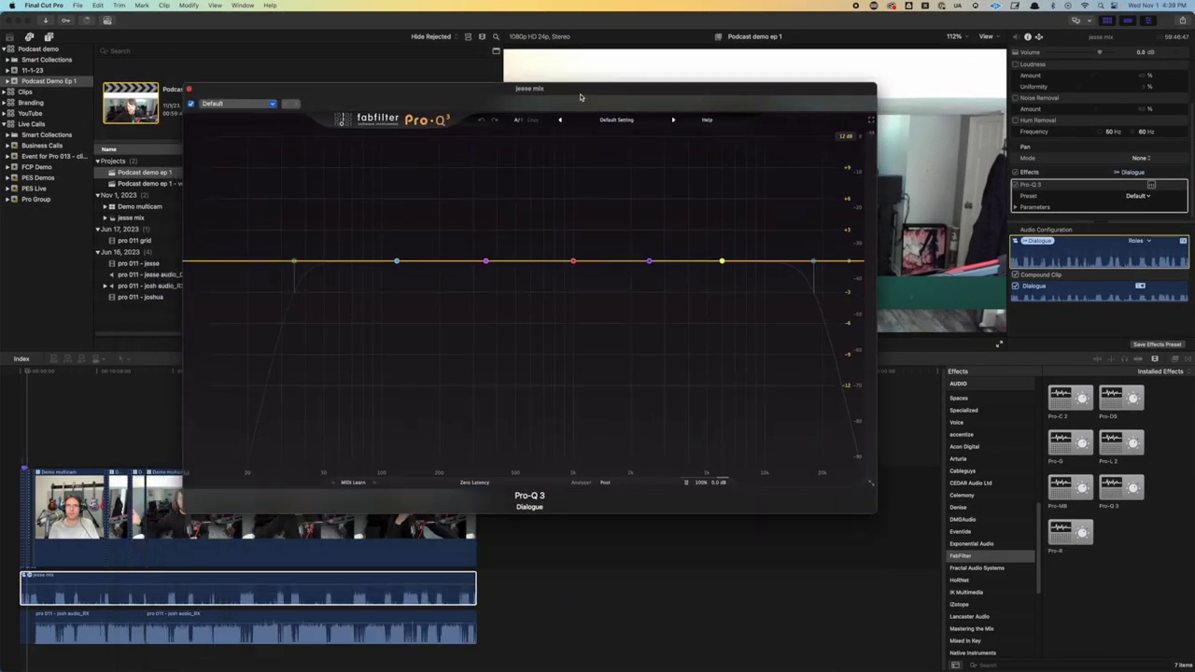
click(1016, 209)
scroll(1036, 204, down, 3)
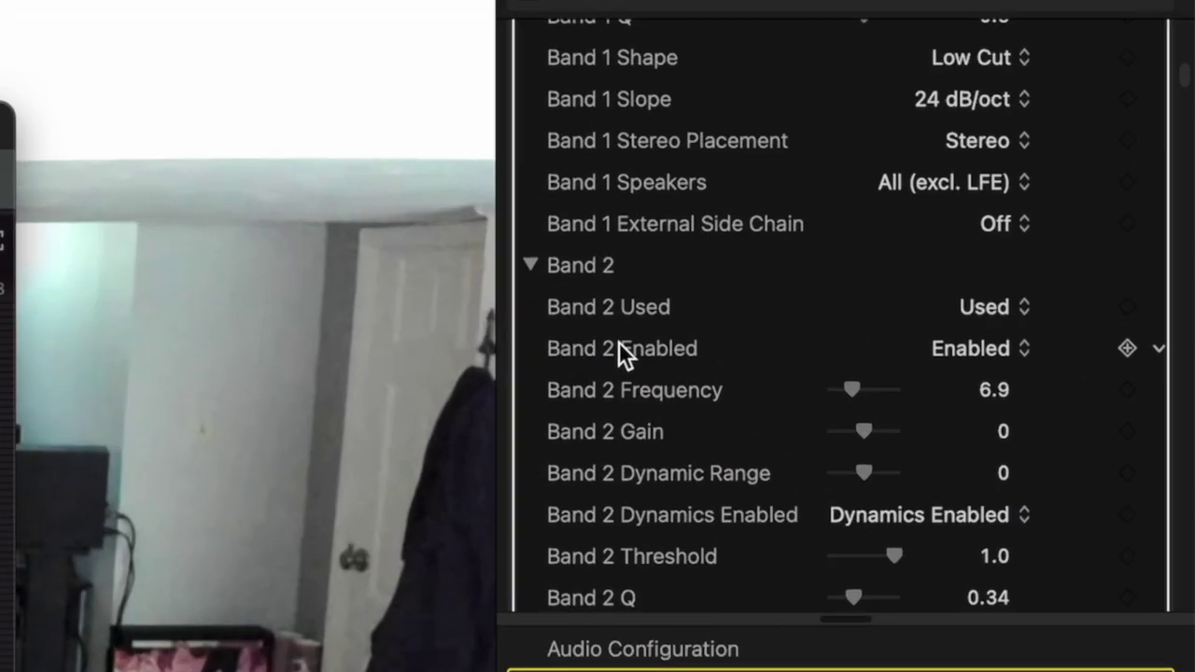
scroll(1043, 191, down, 5)
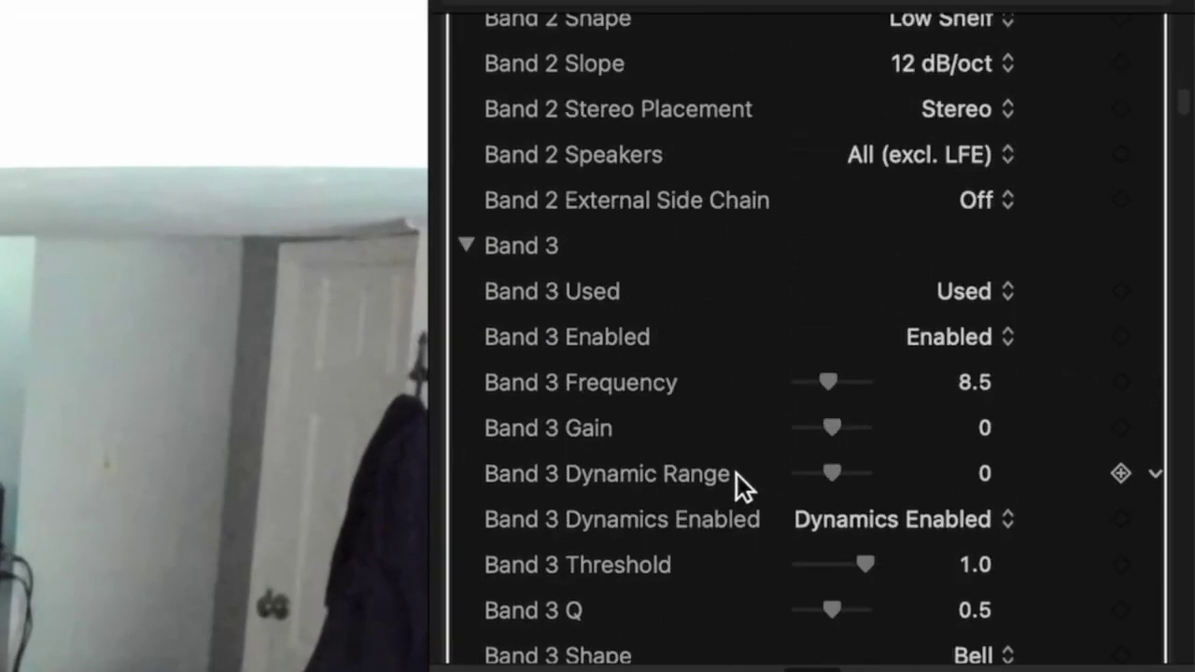
scroll(645, 496, up, 2)
scroll(643, 496, up, 3)
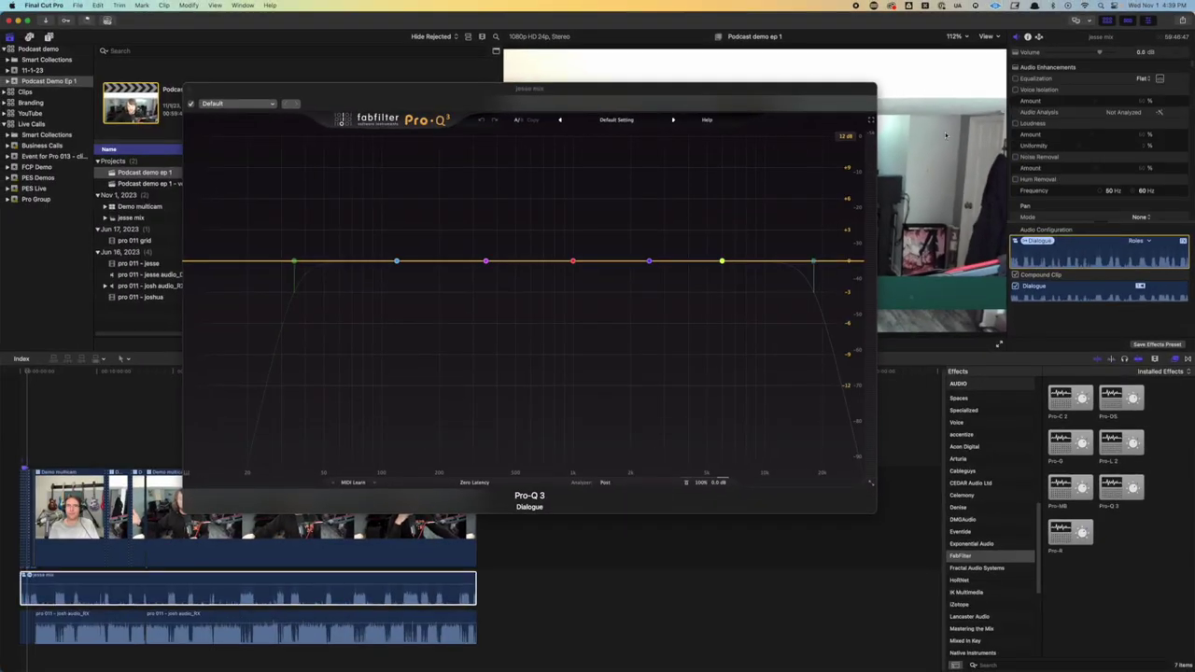
click(56, 450)
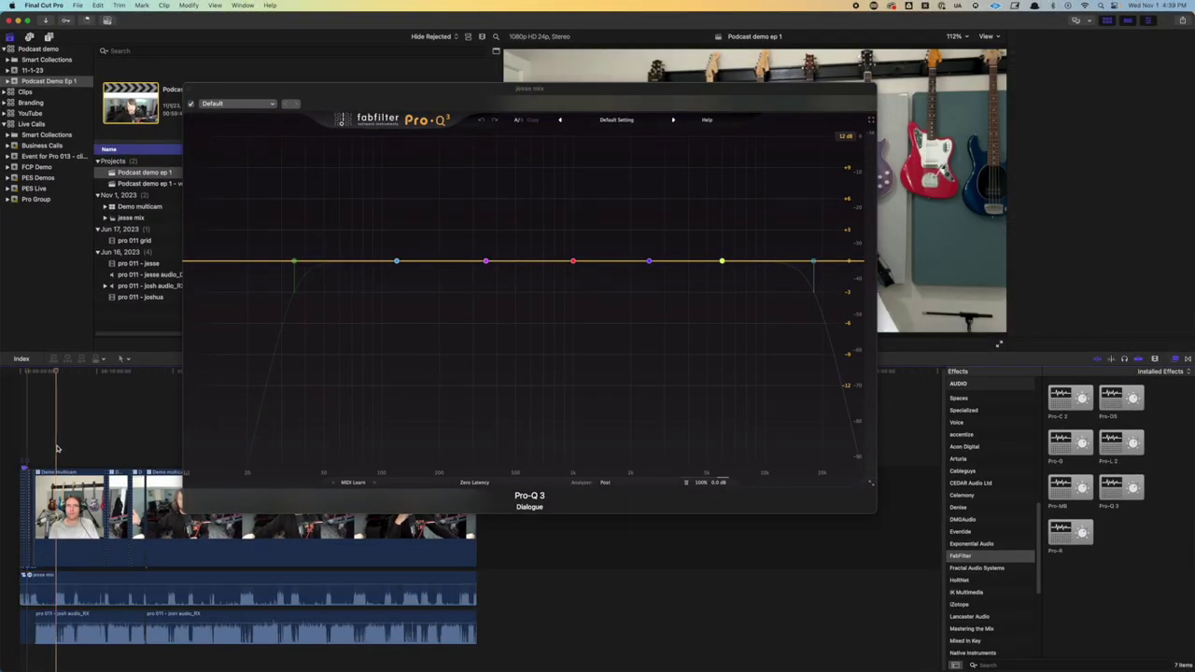
key(space)
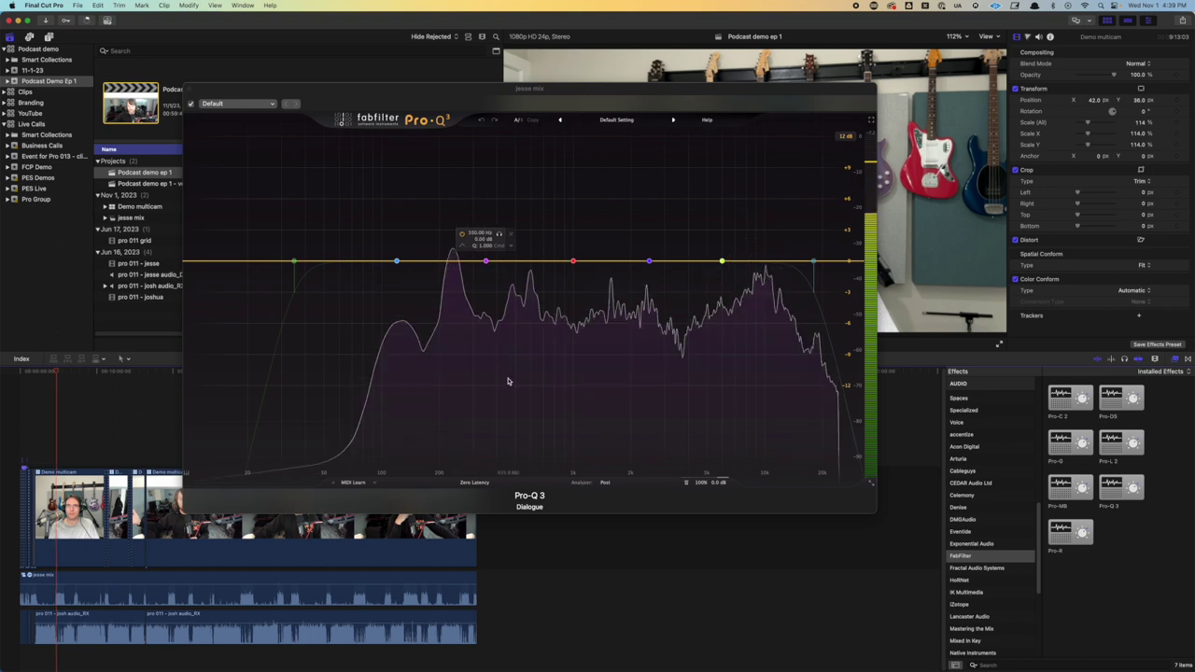
key(space)
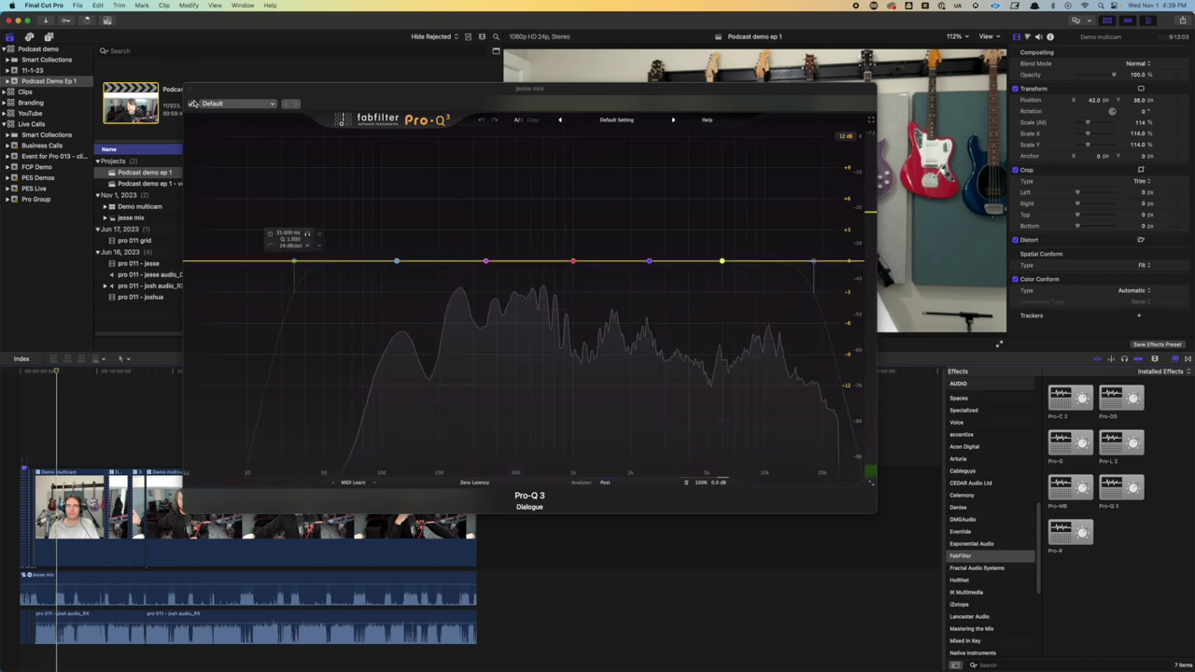
click(190, 90)
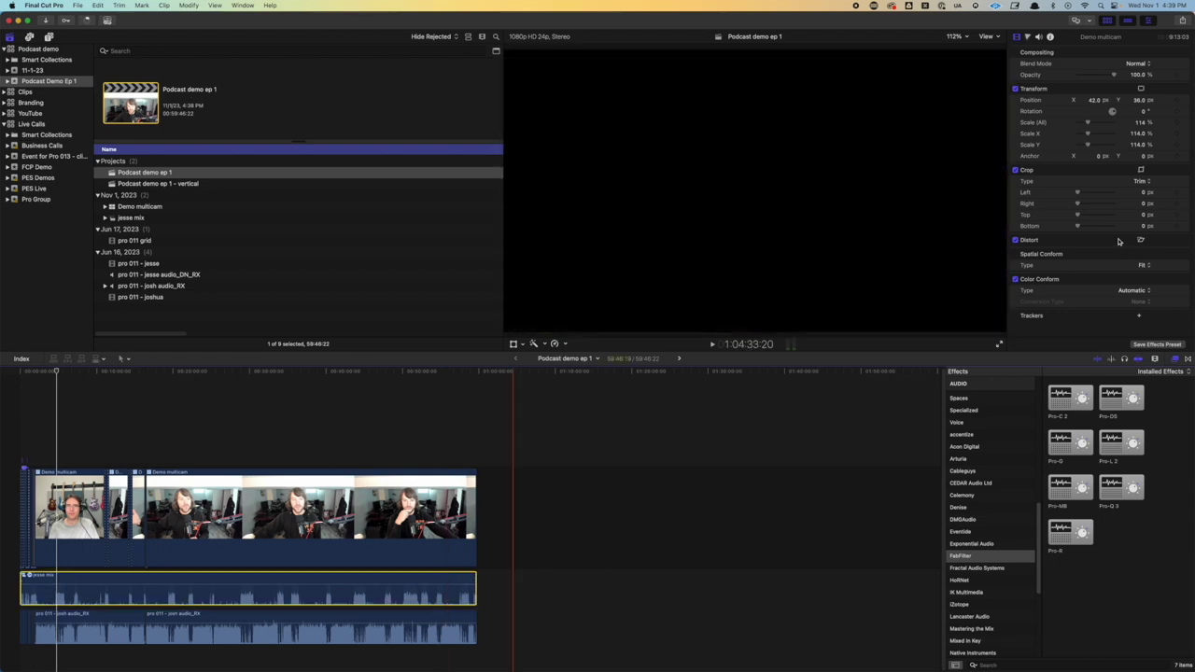
Add the Pro-C 2 compressor to 'jesse mix', keeping it after Pro-Q 3 in the effect order
click(373, 588)
scroll(1048, 79, down, 3)
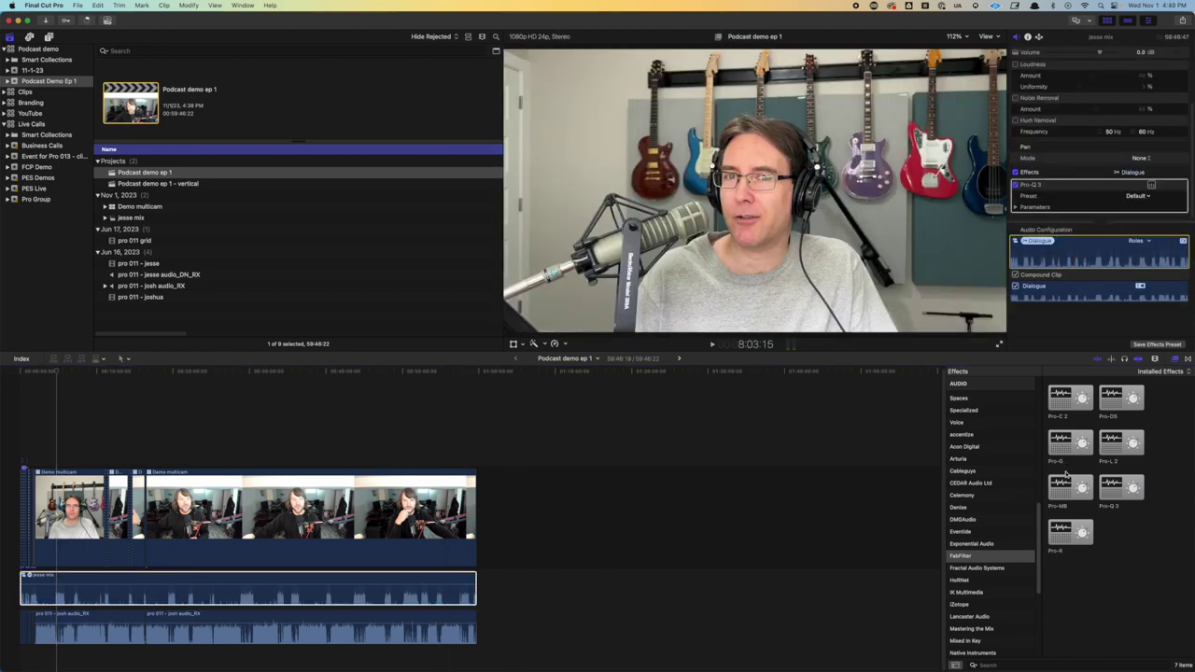
drag(1065, 400, 346, 589)
drag(729, 299, 734, 199)
mouse_move(712, 297)
mouse_down()
mouse_move(716, 152)
mouse_move(710, 369)
mouse_move(719, 290)
mouse_up()
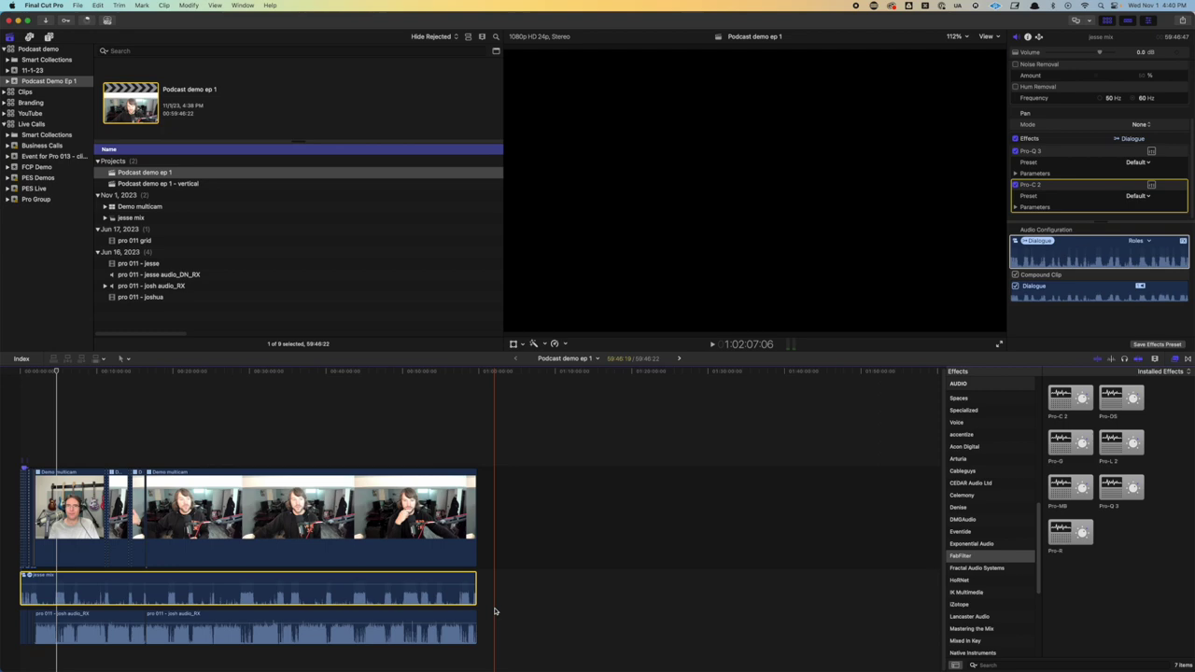
drag(486, 616, 4, 644)
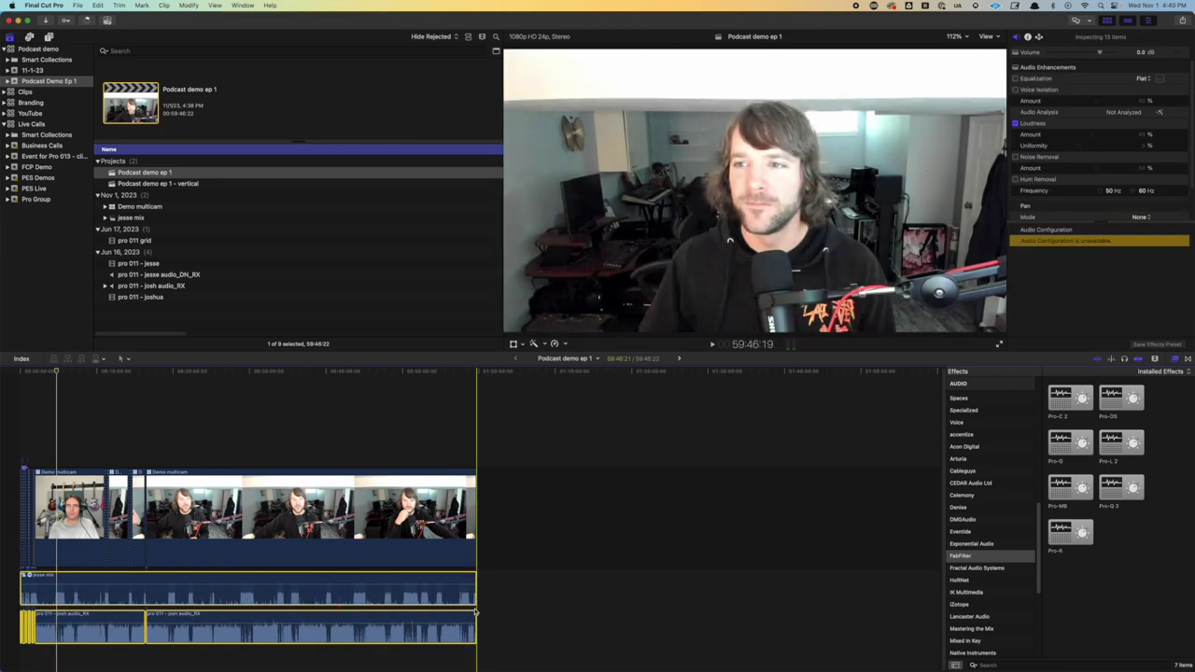
Combine the second speaker's two lower-lane audio clips into a compound clip named 'josh mix'
click(535, 627)
drag(498, 630, 28, 639)
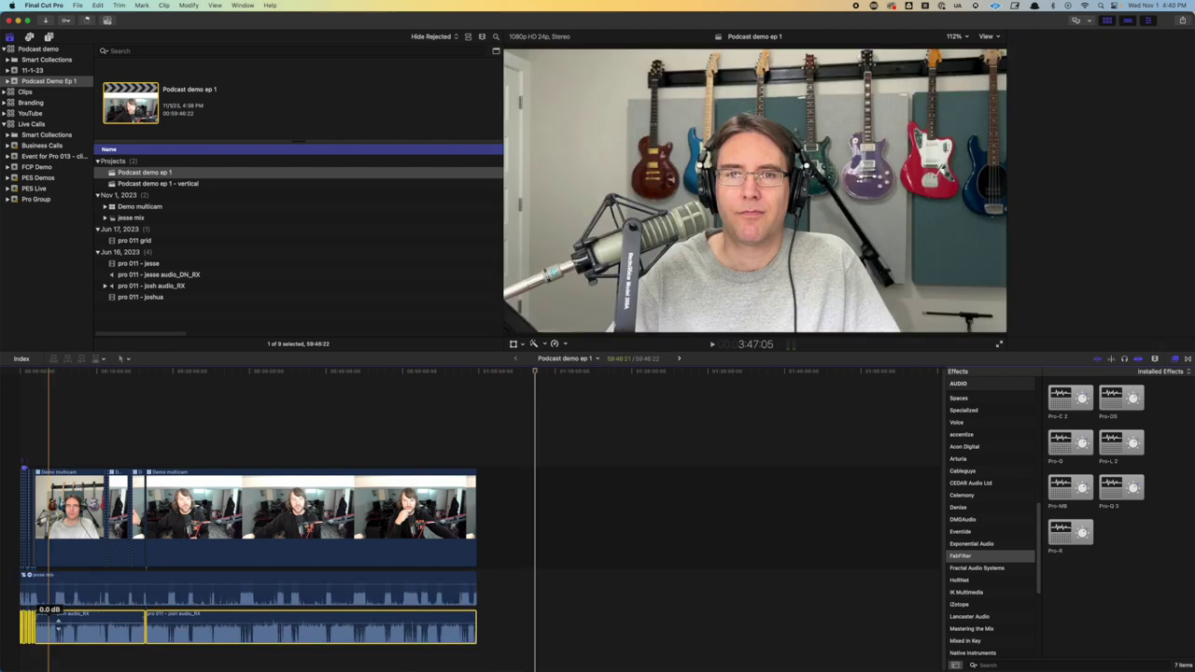
right_click(206, 611)
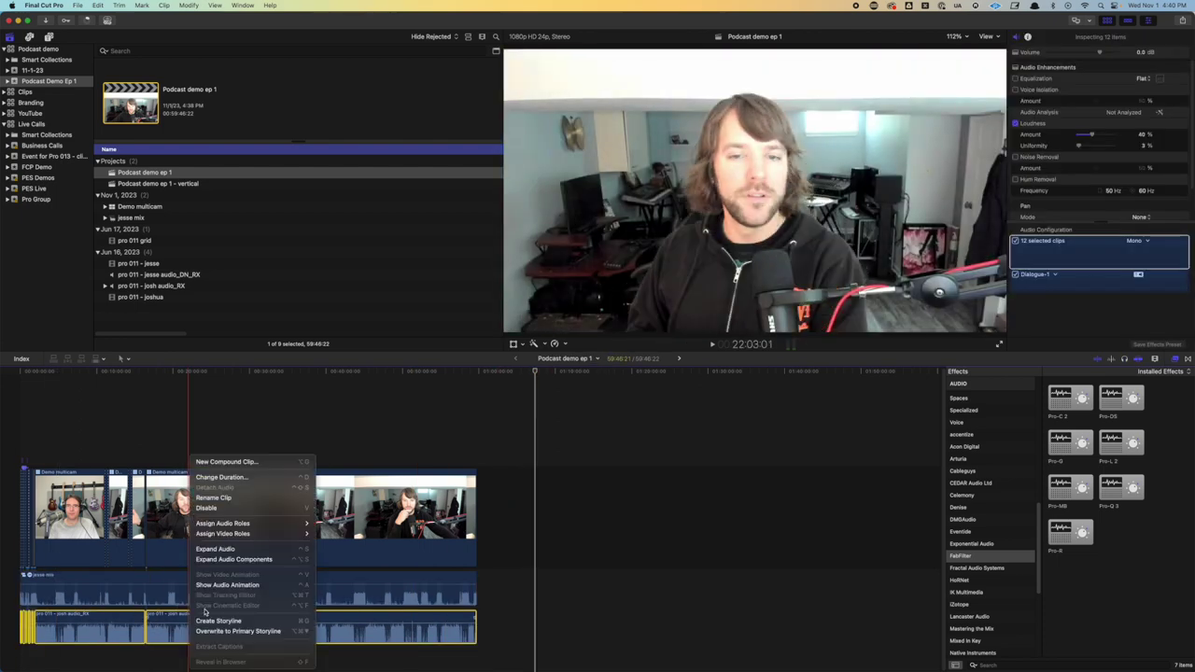
click(241, 462)
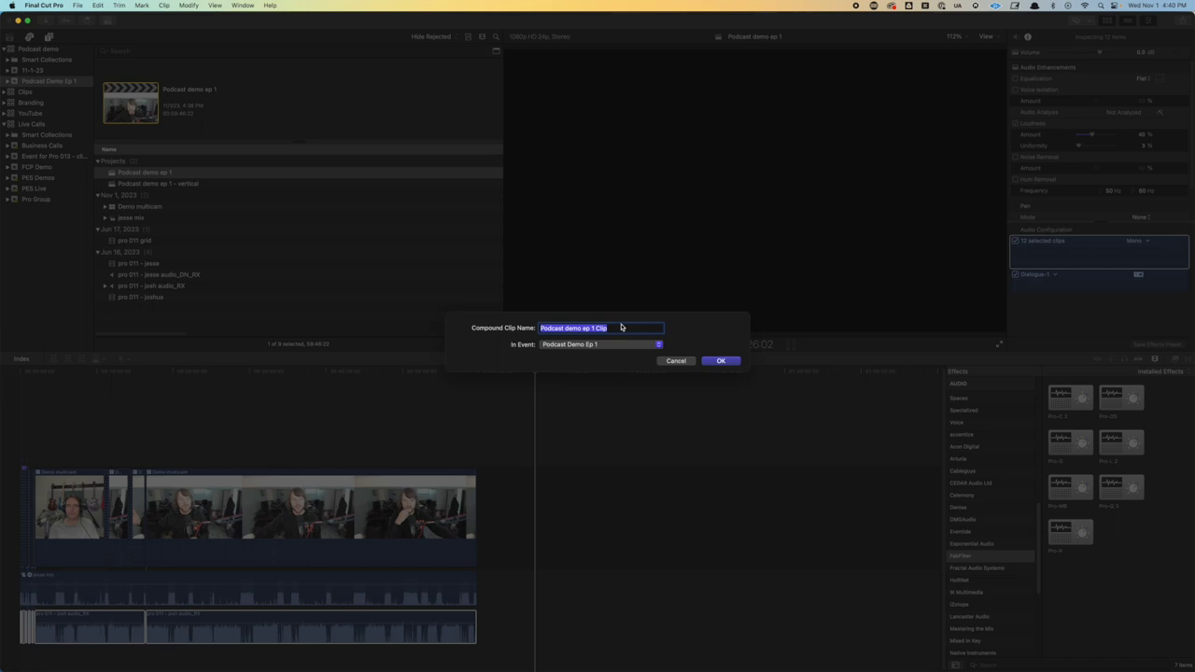
text(josh mix)
key(Return)
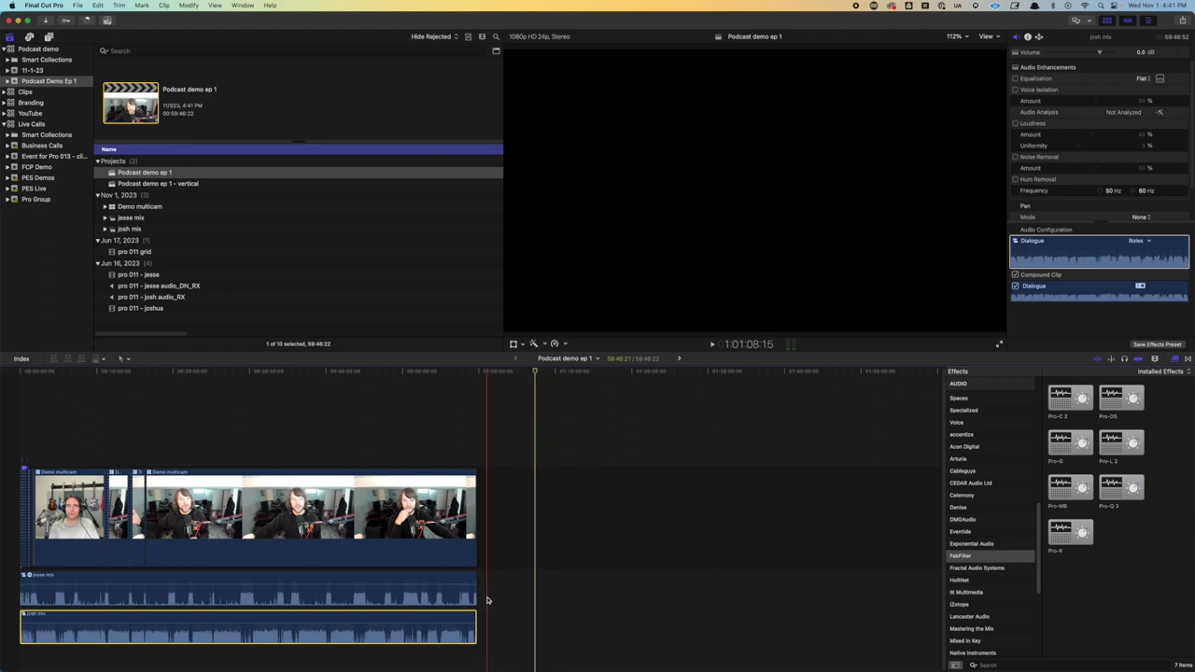
Nest the 'jesse mix' and 'josh mix' clips into a compound clip named 'demo mixed audio'
drag(487, 595, 19, 626)
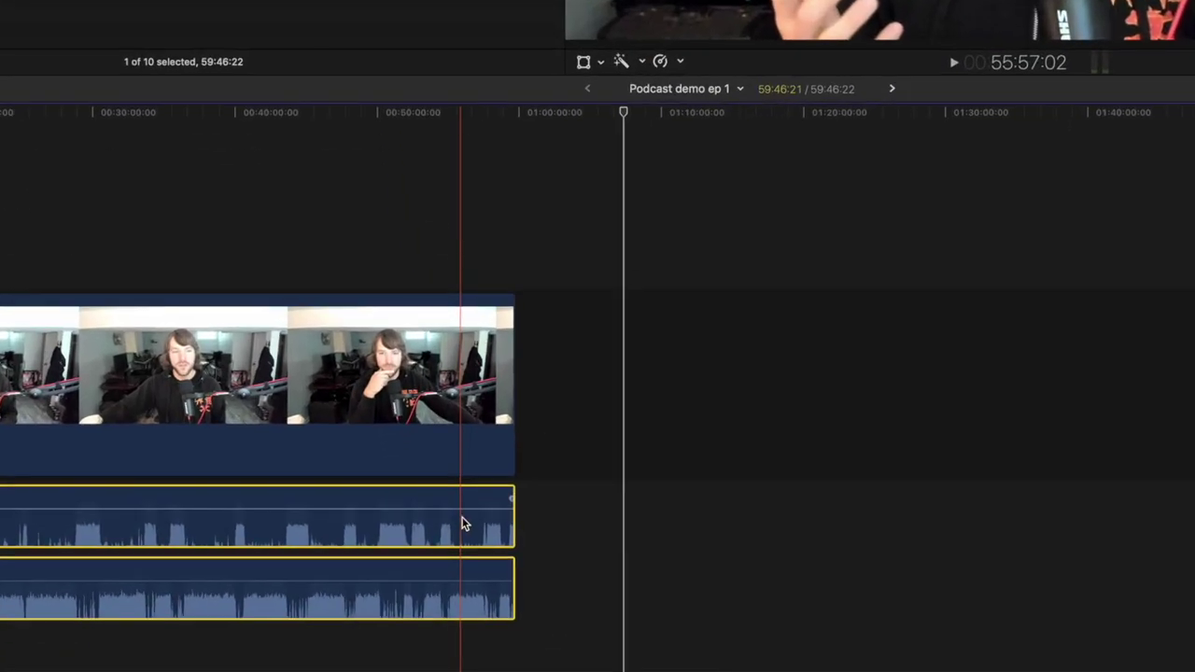
right_click(455, 579)
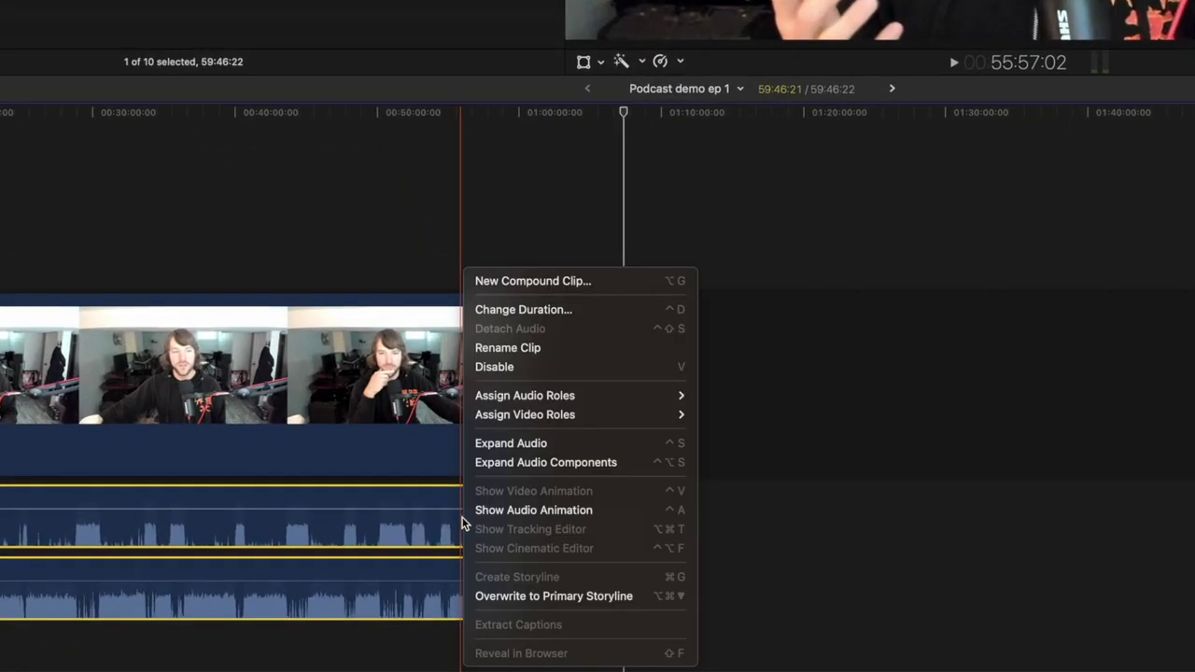
click(597, 282)
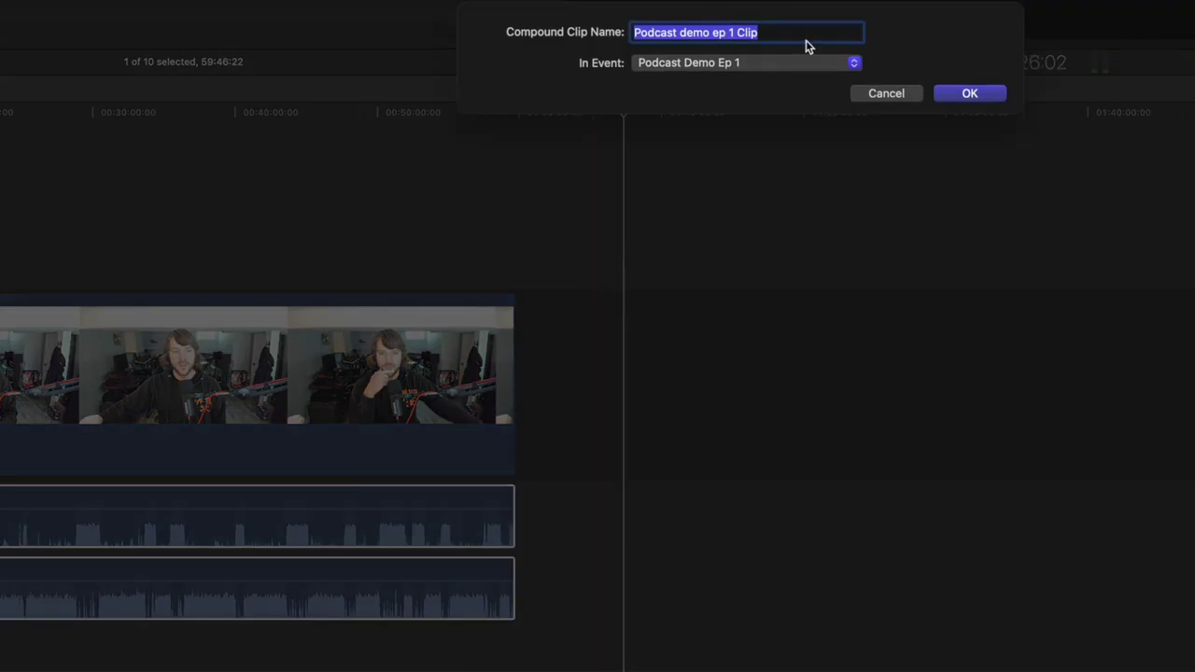
text(demo mixed audio)
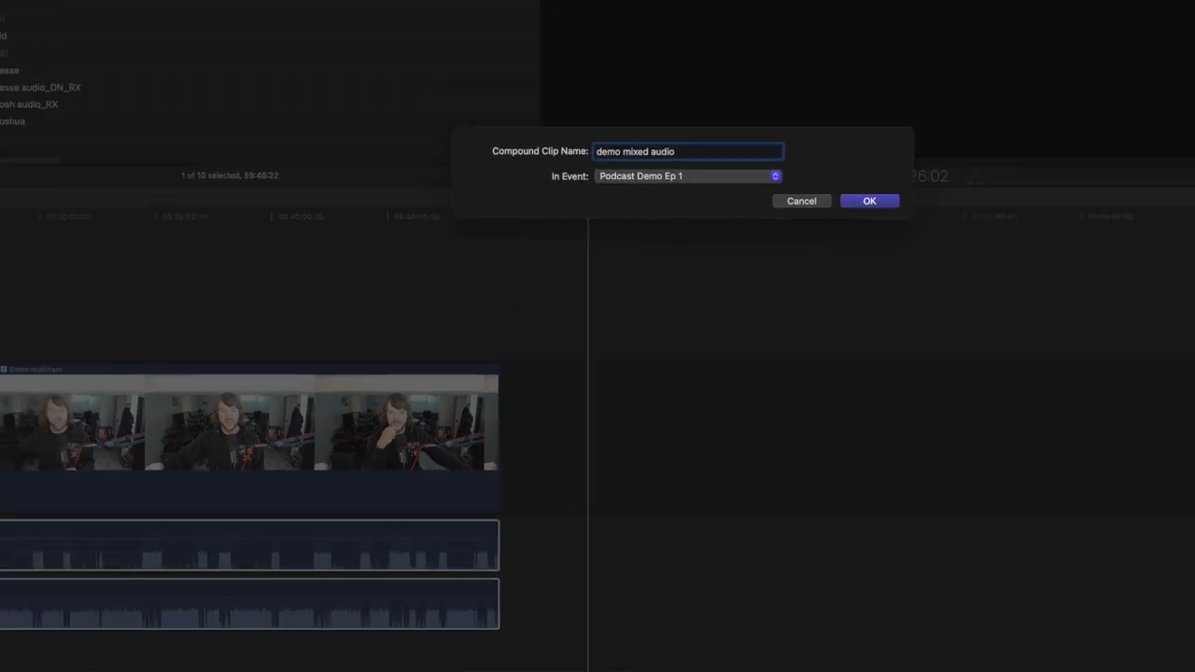
key(Return)
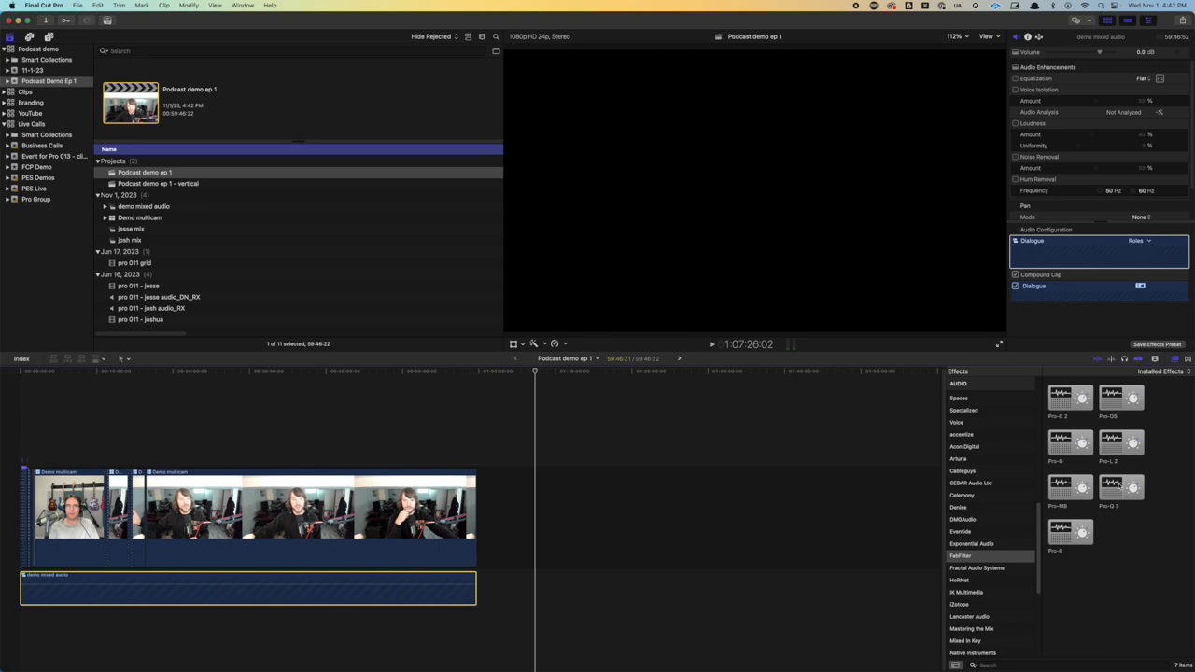
Apply FabFilter Pro-L 2 and Youlean Loudness Meter 2 to the 'demo mixed audio' clip
drag(1111, 450, 436, 590)
scroll(980, 553, down, 5)
click(956, 652)
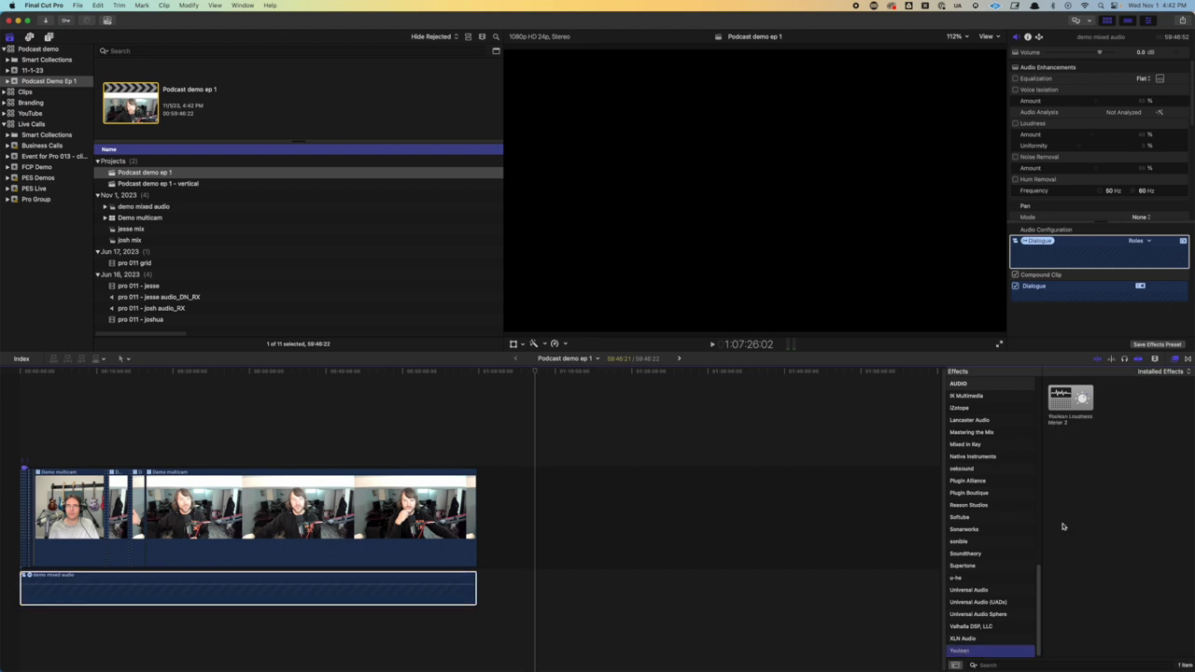
drag(1067, 411, 369, 587)
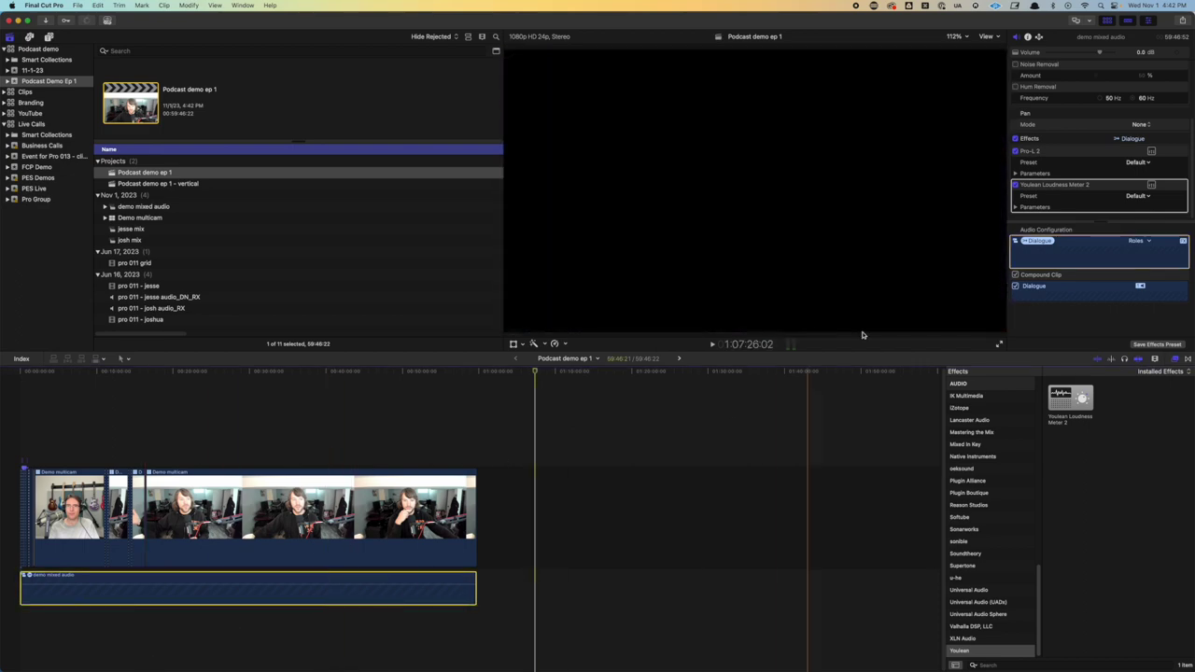
Open the loudness meter and Pro-L 2 editor windows and arrange them along the top of the screen
click(1151, 184)
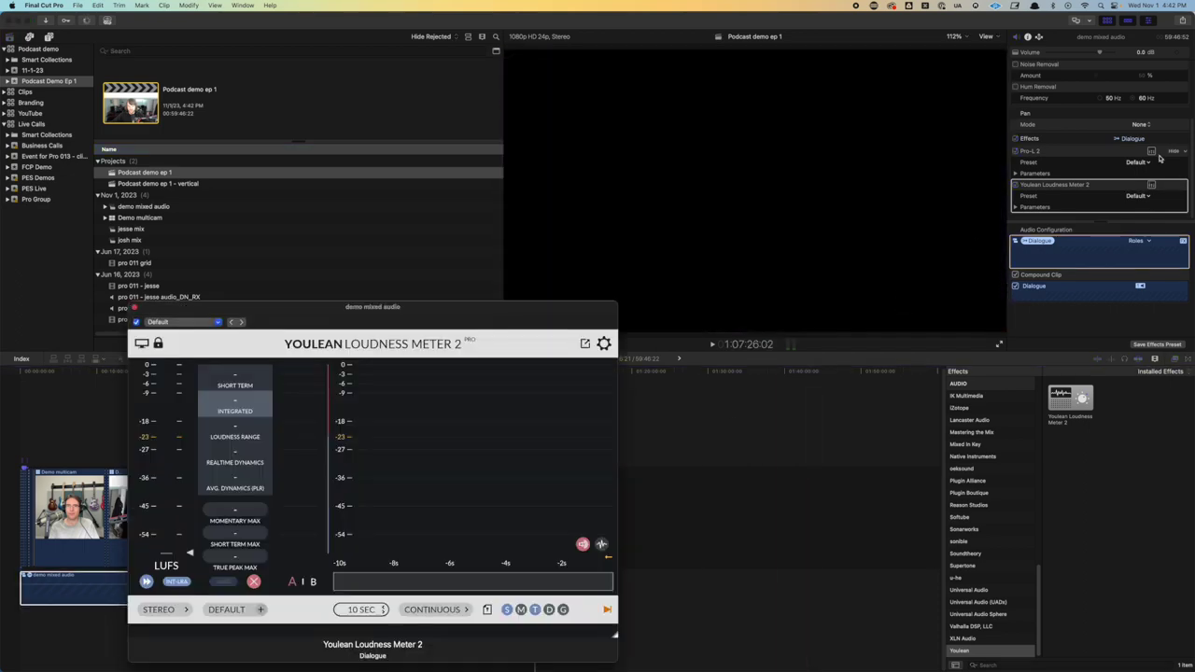
click(1152, 151)
drag(453, 307, 949, 17)
drag(421, 322, 426, 19)
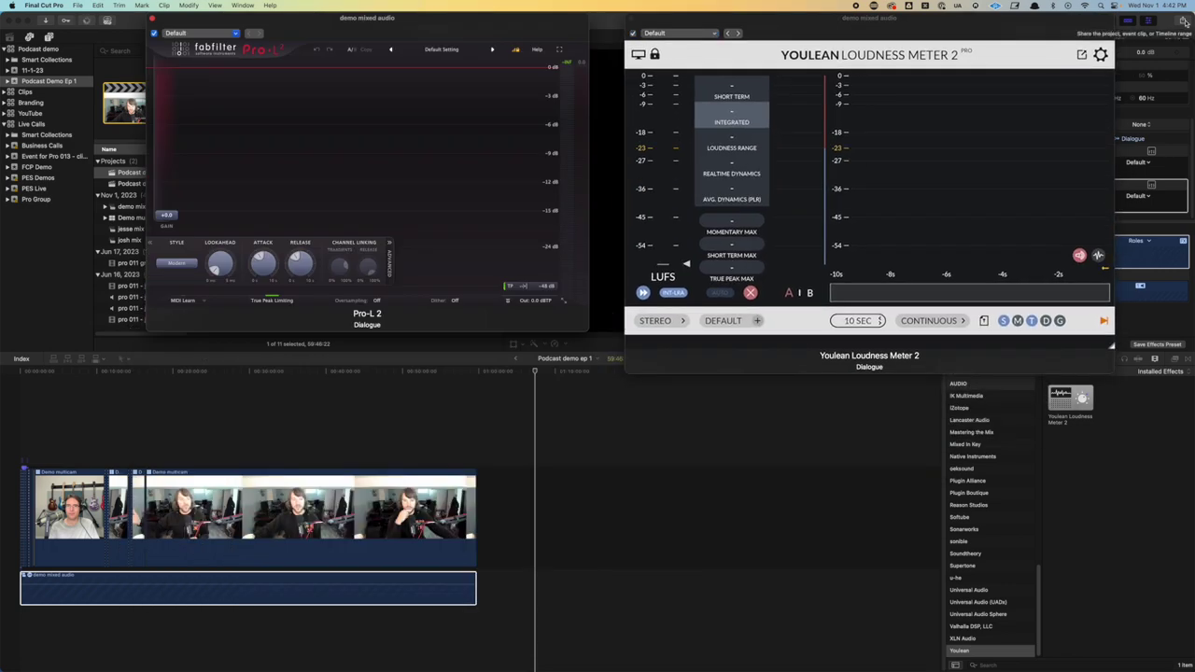